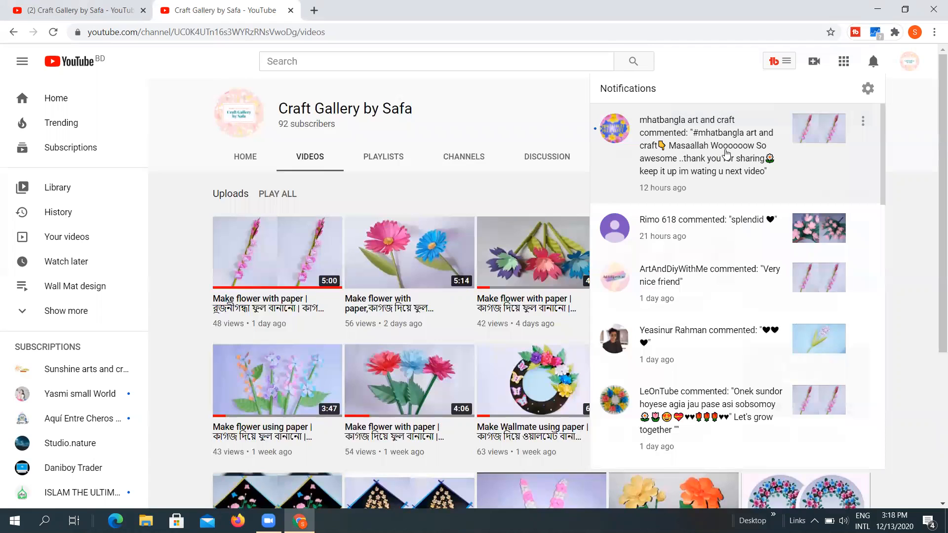
Step: Copy the channel name "Craft Gallery by Safa" from the channel header
left_click_drag(278, 109, 423, 111)
right_click(395, 107)
left_click(434, 120)
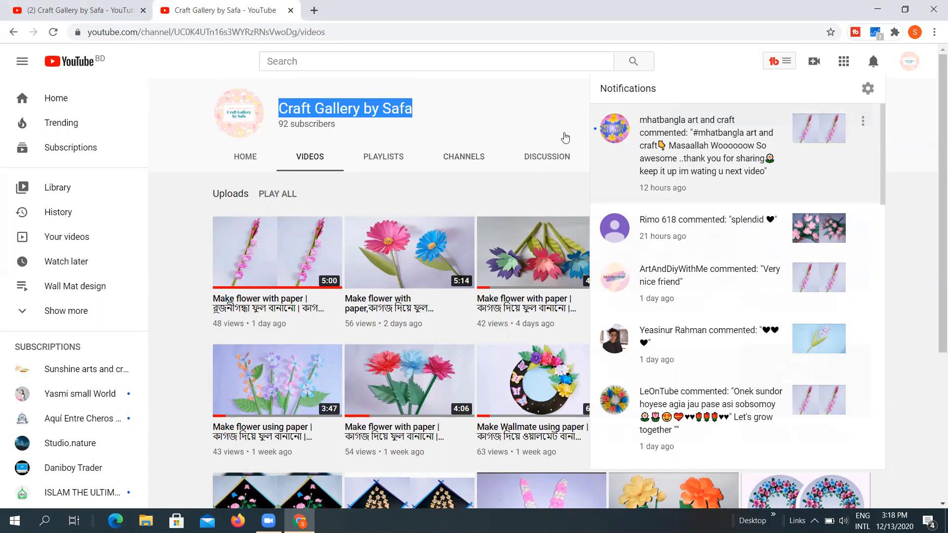
Step: Open the mhatbangla art and craft comment in full from its notification, then like and heart it
left_click(706, 162)
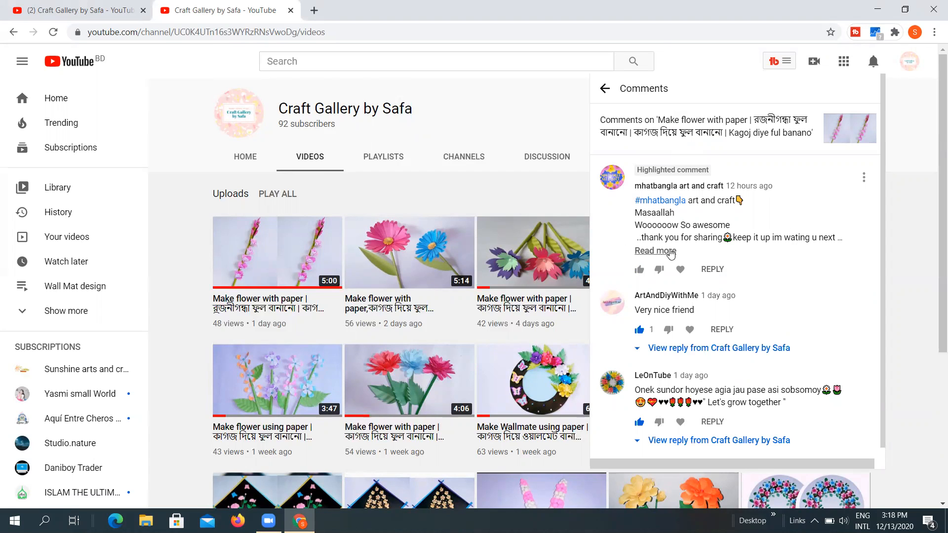
left_click(655, 251)
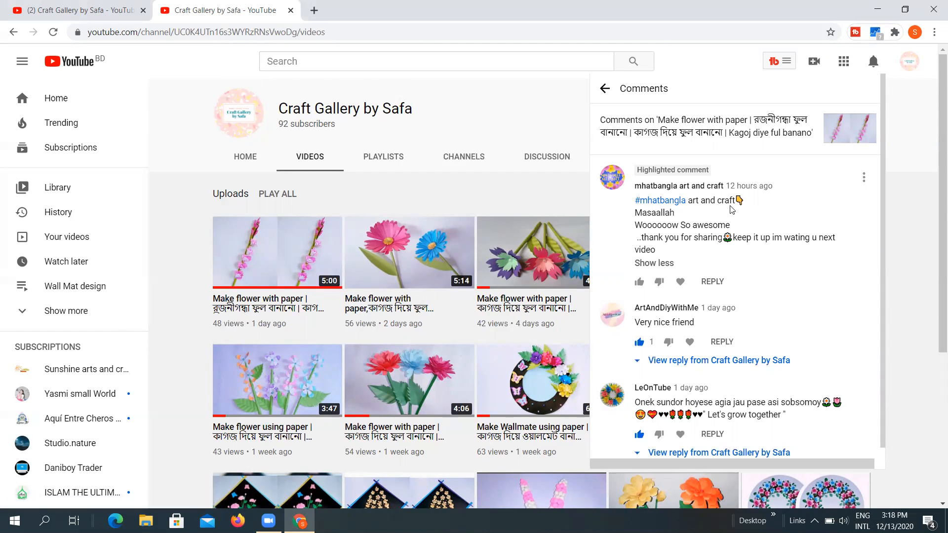
scroll(745, 200, "down", 1)
left_click(639, 267)
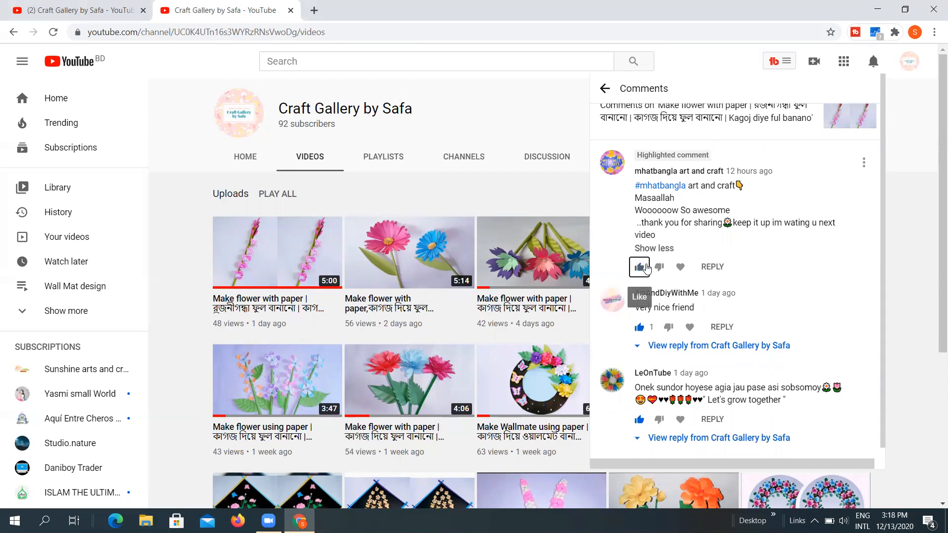
left_click(691, 268)
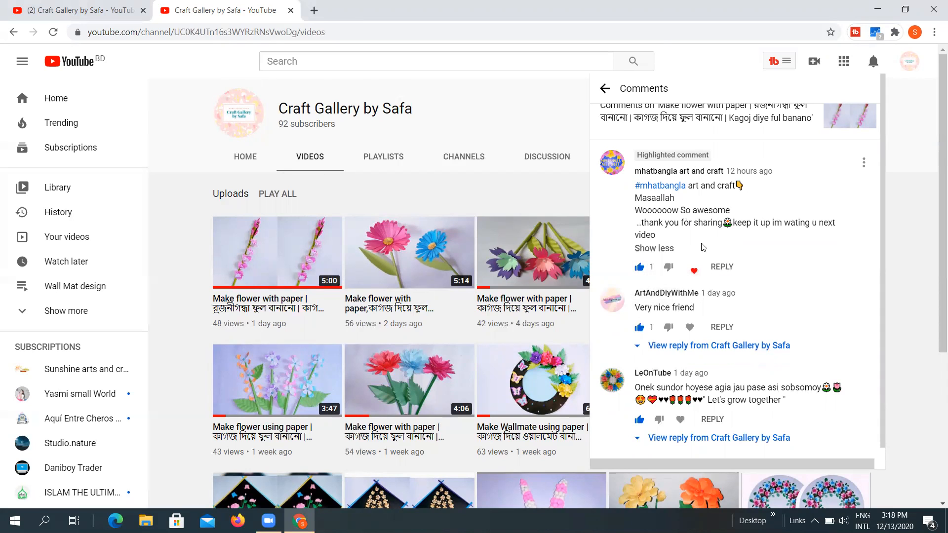
Step: Draft the reply "Thanks for your support . Plz don't forget subscribe my channel #" and paste the copied channel name after it
left_click(721, 267)
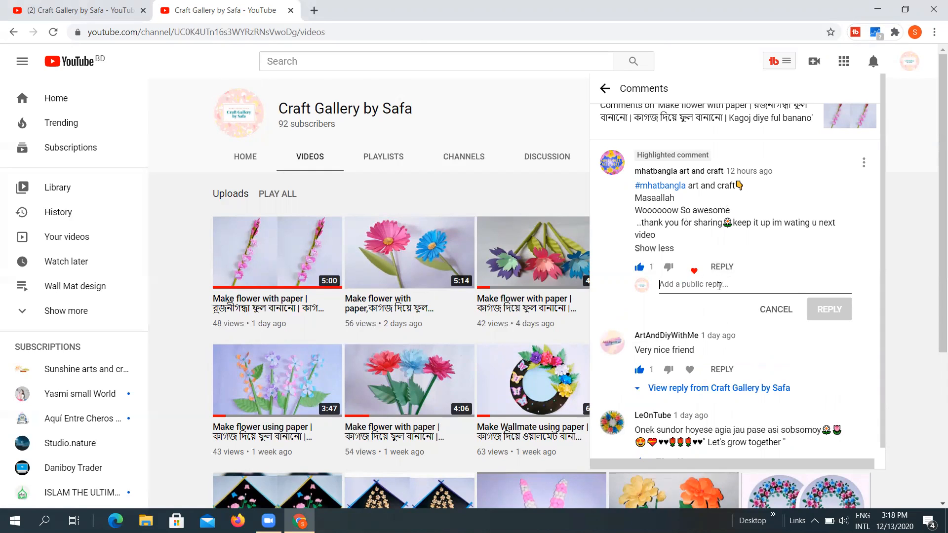
type("f")
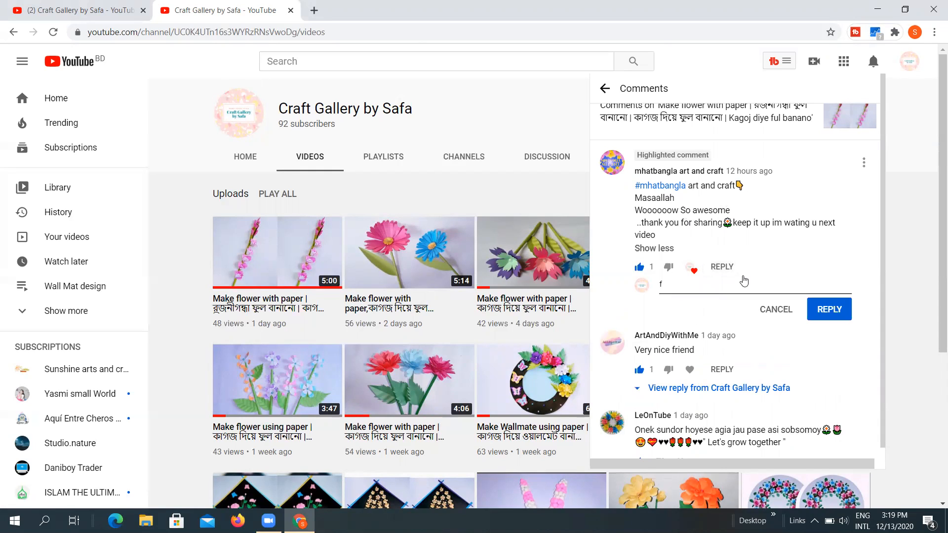
key("BackSpace")
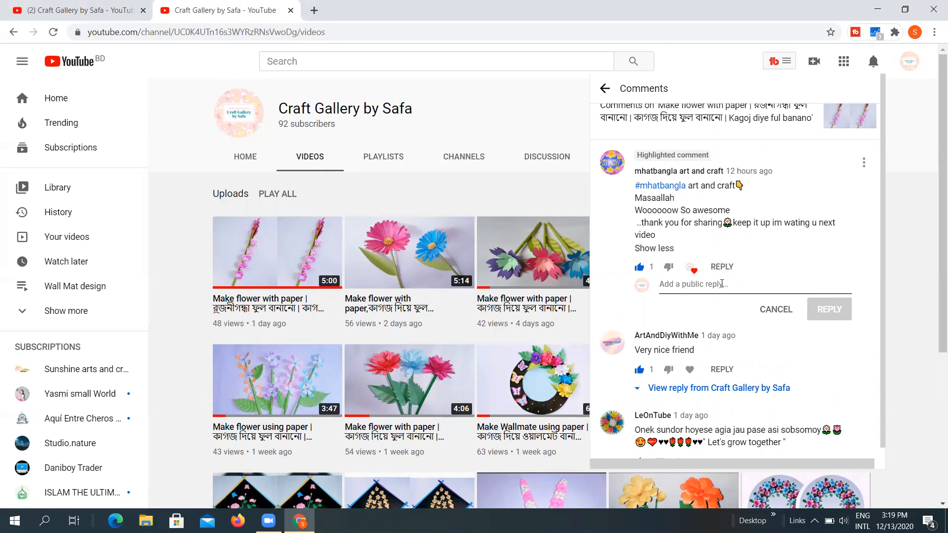
type("Thanks for your support . P")
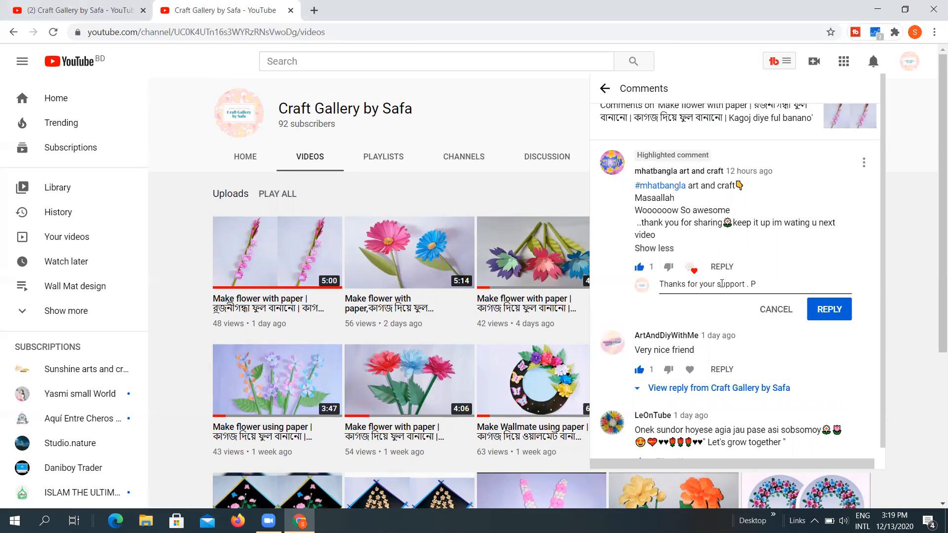
type("lz don't forget subscribe m")
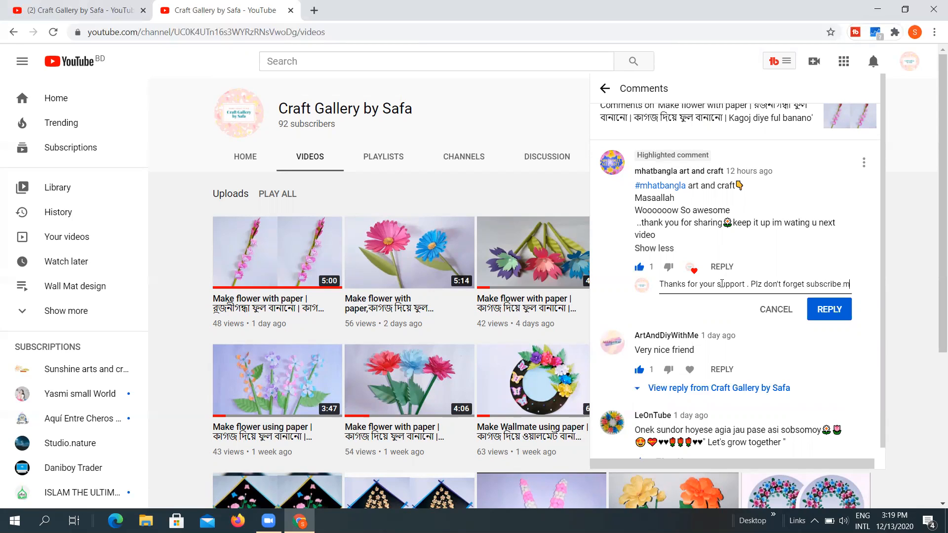
type("y channel @")
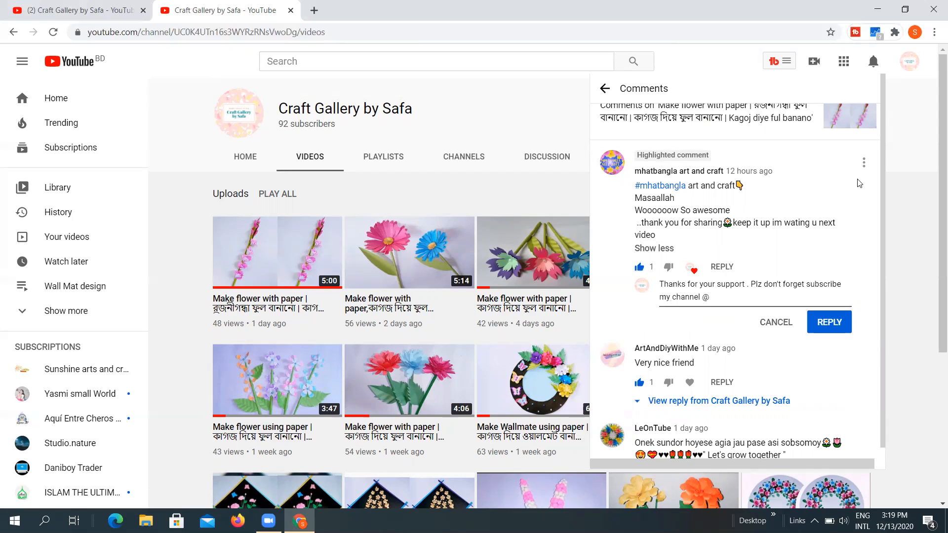
key("BackSpace")
type("#")
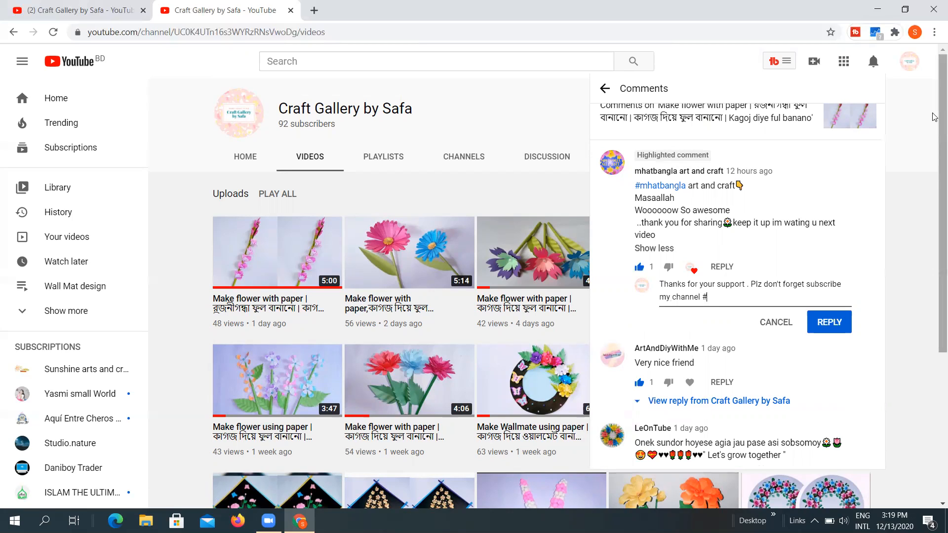
key("ctrl+v")
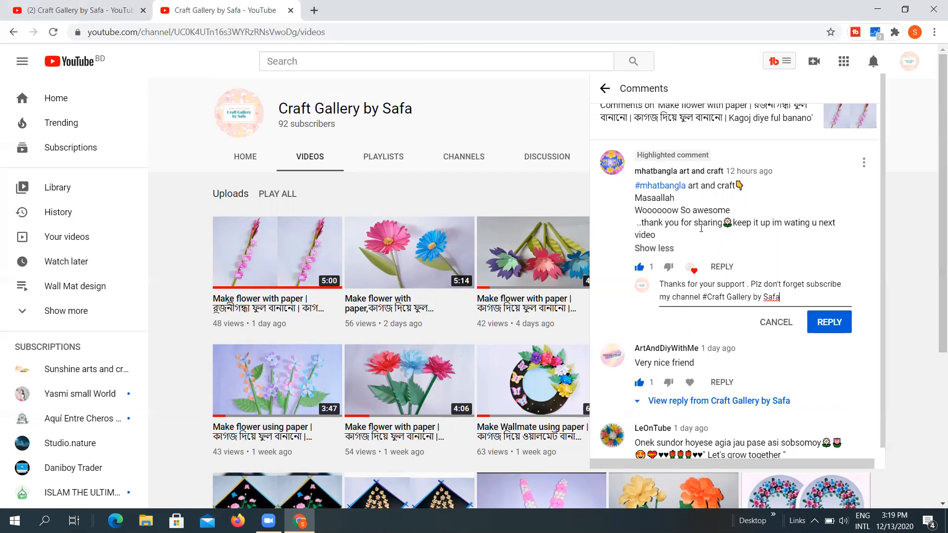
Step: Turn the channel name in the reply into the hashtag #Craf_Gallery_by_safa and post the reply
left_click_drag(725, 298, 730, 297)
key("BackSpace")
key("BackSpace")
type("_")
left_click(753, 297)
left_click_drag(752, 298, 757, 298)
left_click(753, 296)
key("Delete")
type("_by_")
left_click(779, 297)
key("BackSpace")
key("BackSpace")
key("BackSpace")
type("safa")
left_click(831, 323)
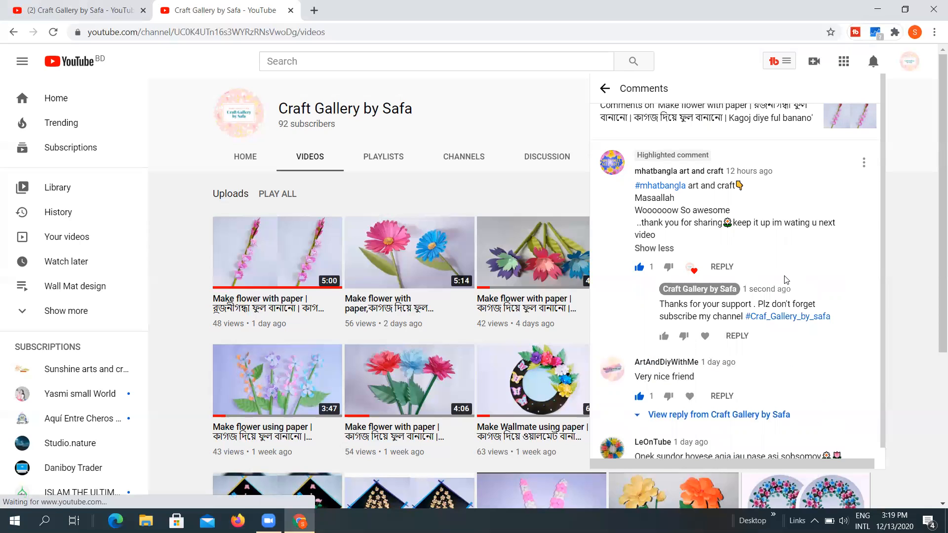
Step: Follow the #Craf_Gallery_by_safa hashtag to check its search results and return to the channel's videos page
left_click(787, 322)
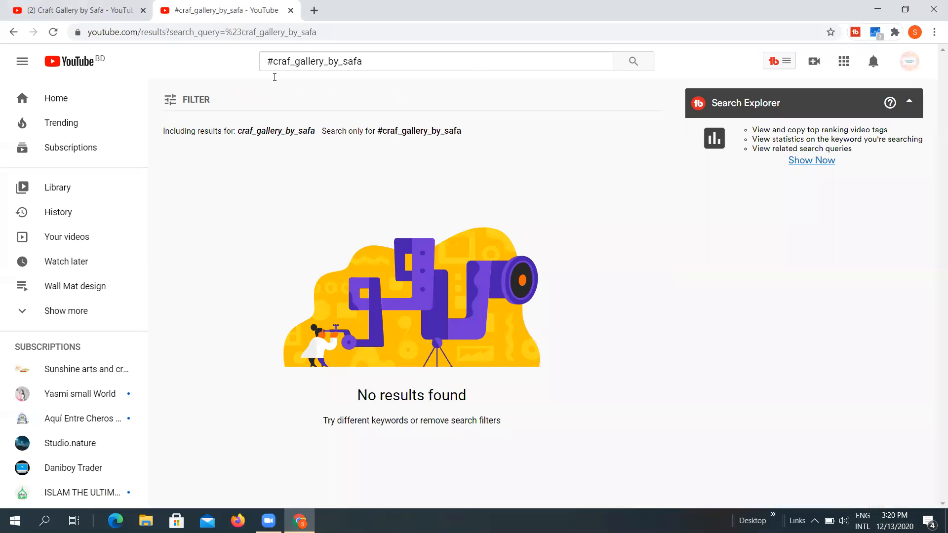
left_click(14, 32)
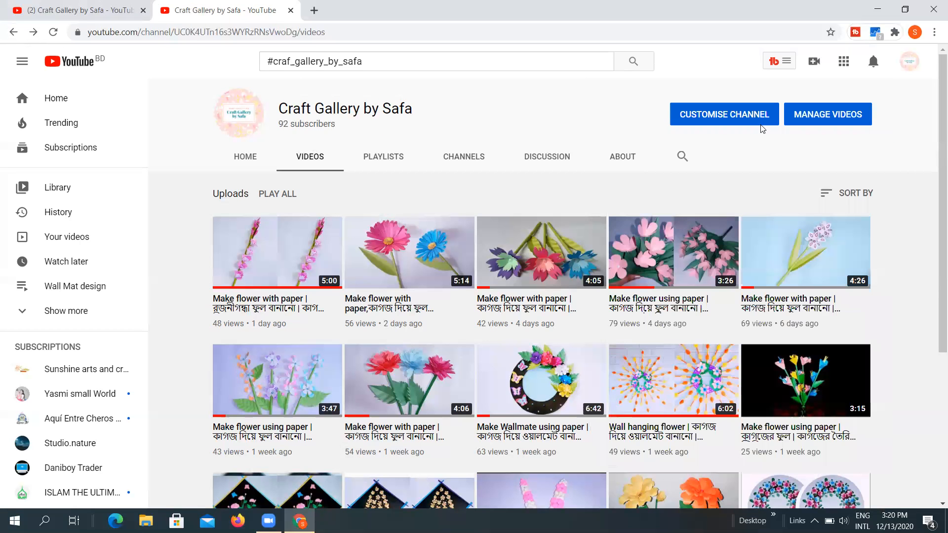
Step: Reopen the mhatbangla art and craft comment from the notifications and open the channel's reply to it for editing
left_click(872, 62)
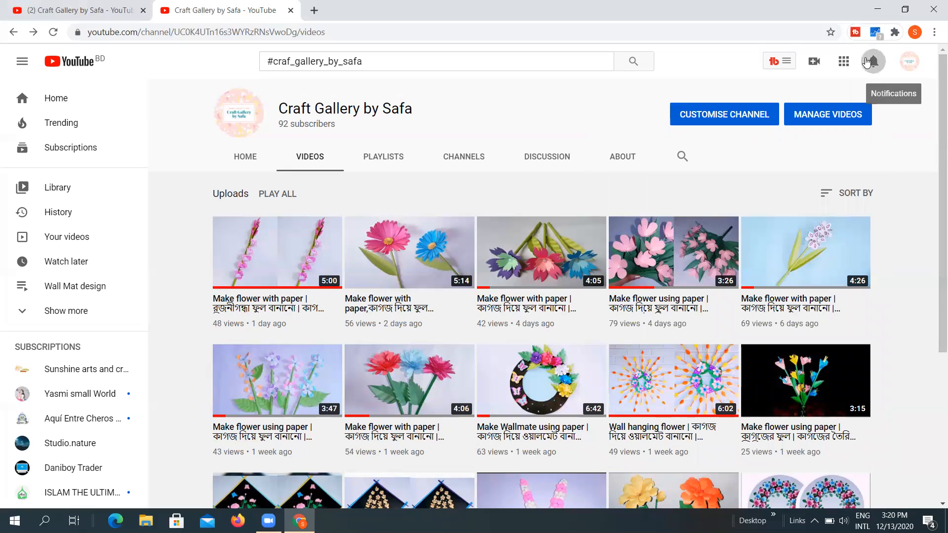
left_click(762, 168)
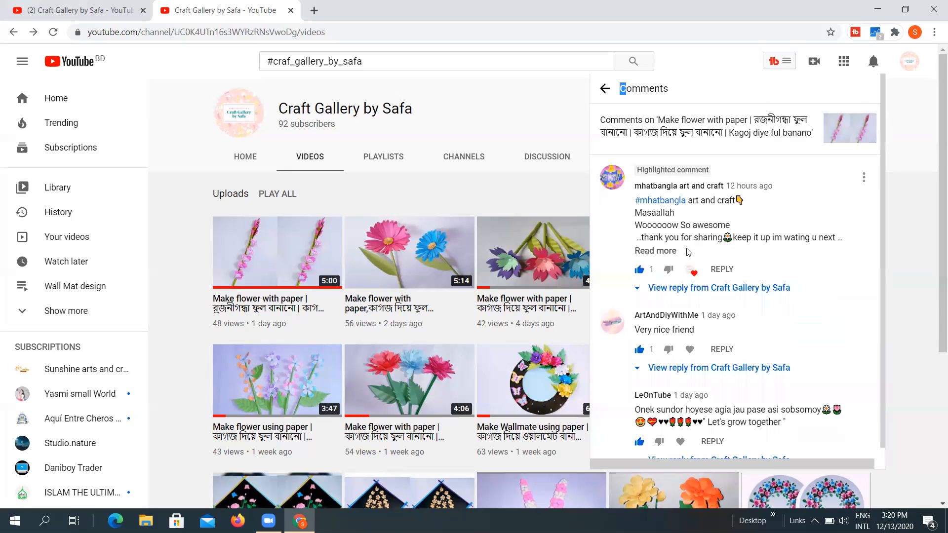
left_click(692, 290)
left_click(864, 313)
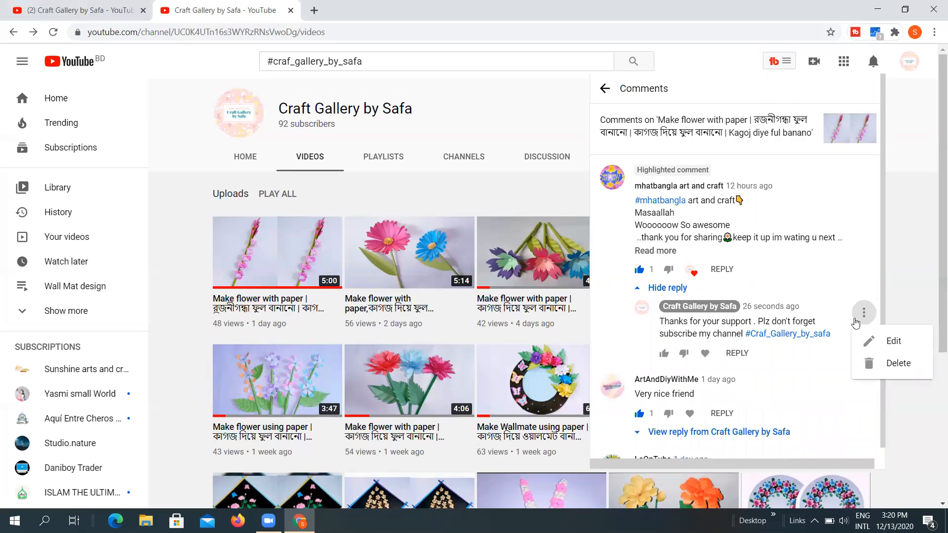
left_click(884, 347)
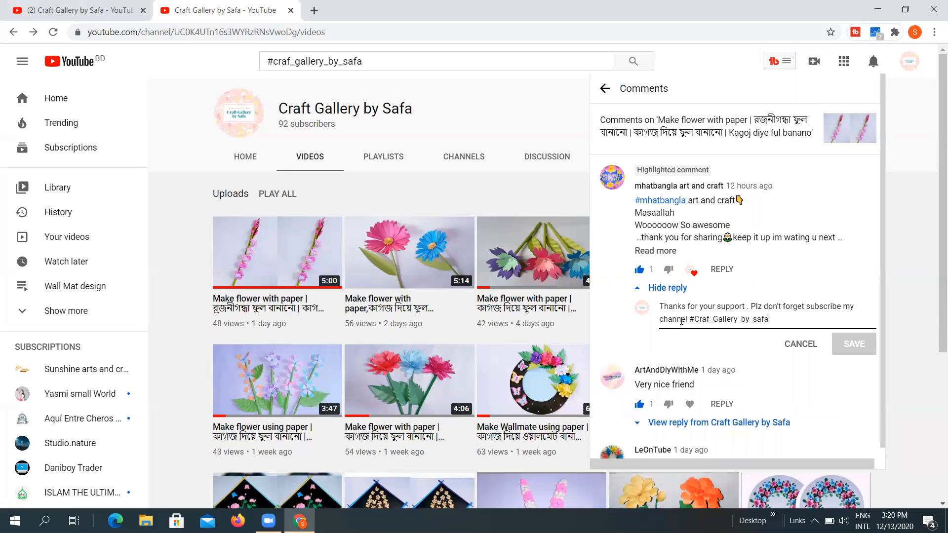
Step: Try to insert the missing "t" into the hashtag of the reply
left_click_drag(709, 320, 712, 319)
type("t")
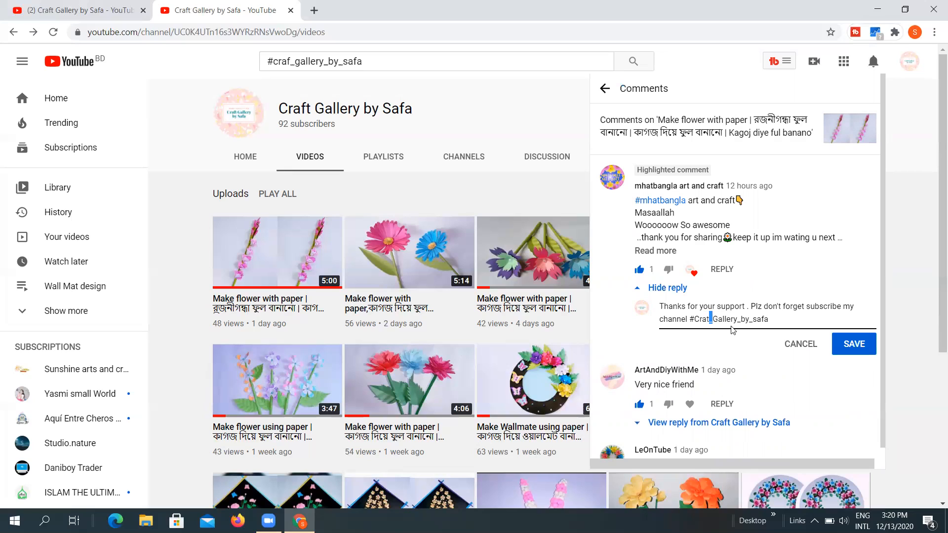
key("Delete")
key("shift+Right")
type("f")
key("shift+Right")
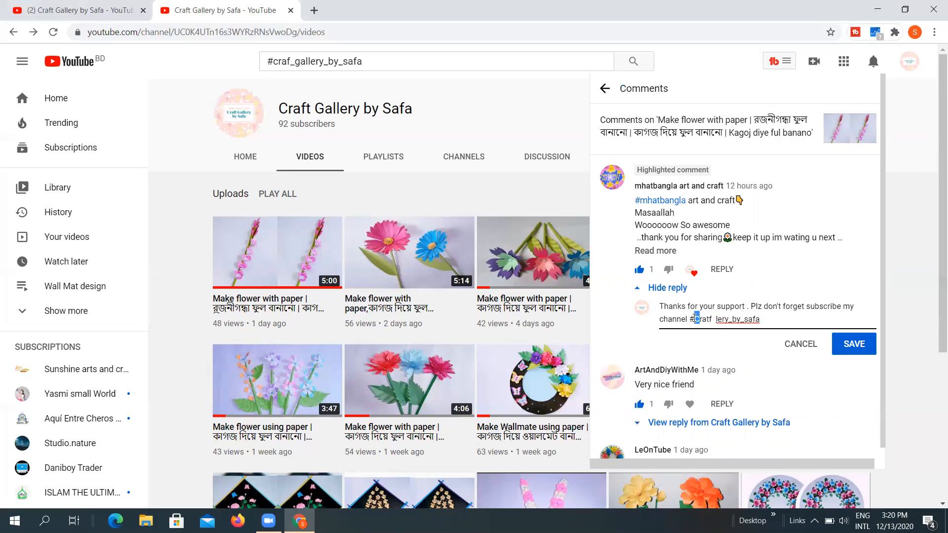
Step: Replace the hashtag text in the reply with #Craft_Gallery_by_Safa, joining the words with underscores, and save the edited reply
left_click_drag(694, 319, 792, 334)
type("Craft Gallery by Safa")
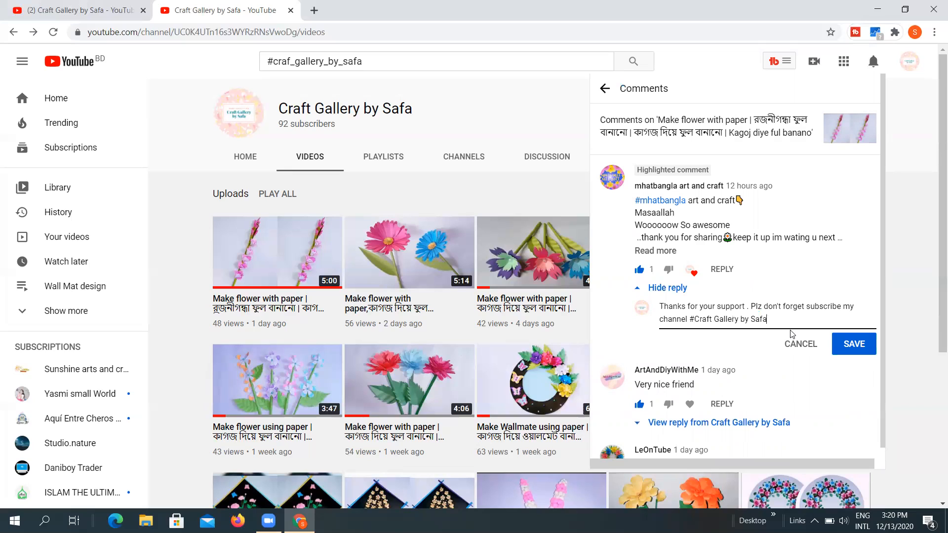
left_click_drag(714, 319, 719, 320)
left_click(795, 319)
left_click(711, 318)
type("_")
key("shift+Right")
left_click(741, 319)
key("shift+Right")
type("_")
key("shift+Right")
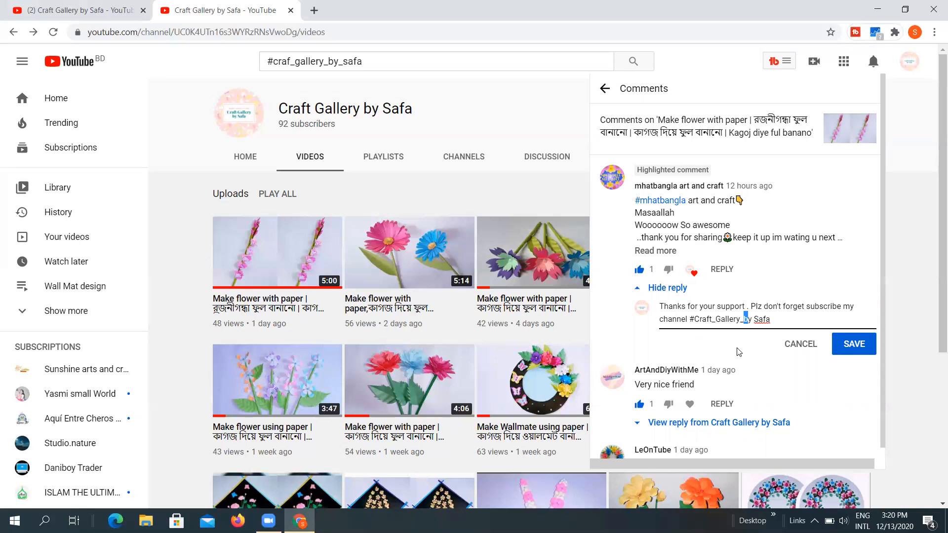
left_click(752, 319)
type("_")
left_click(854, 344)
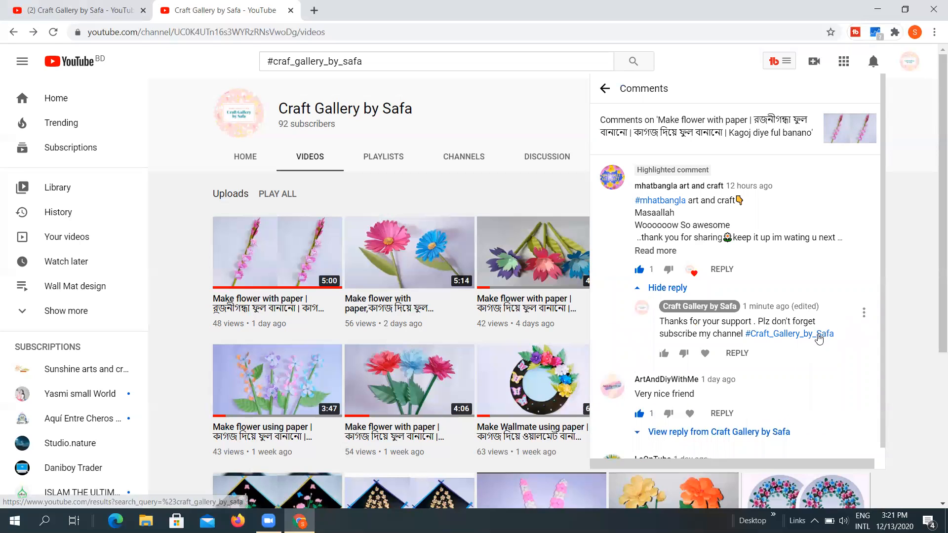
Step: Follow the #Craft_Gallery_by_Safa hashtag and look through the channel, playlists and videos in its search results
left_click(817, 333)
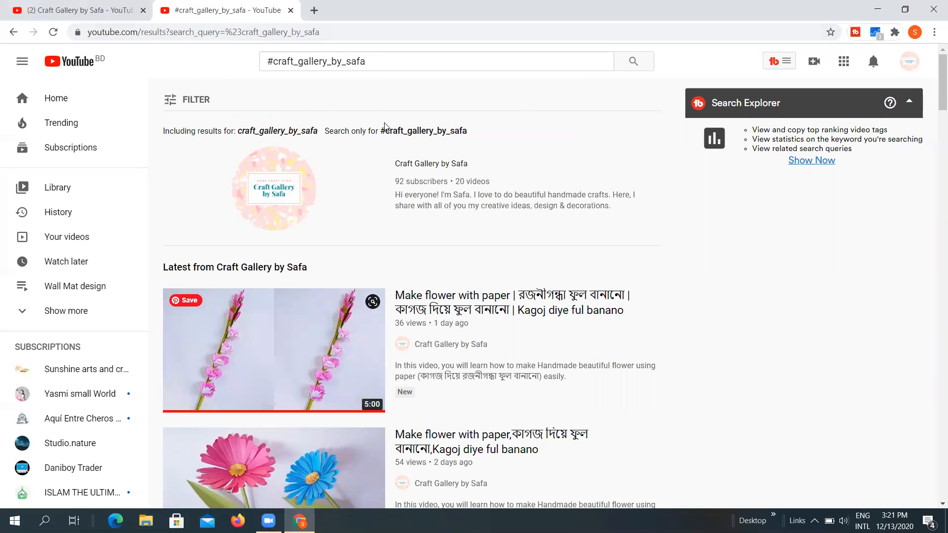
scroll(476, 216, "down", 8)
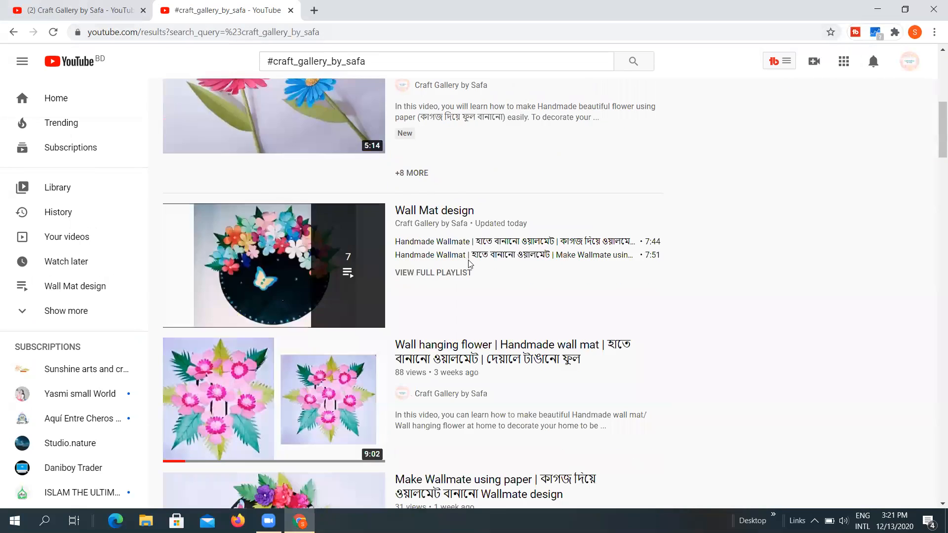
scroll(474, 140, "down", 8)
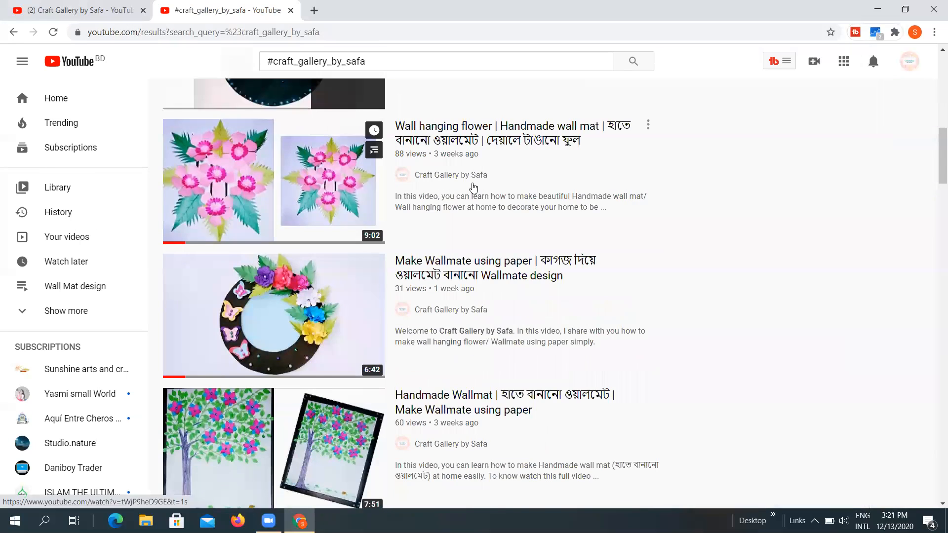
scroll(466, 322, "down", 5)
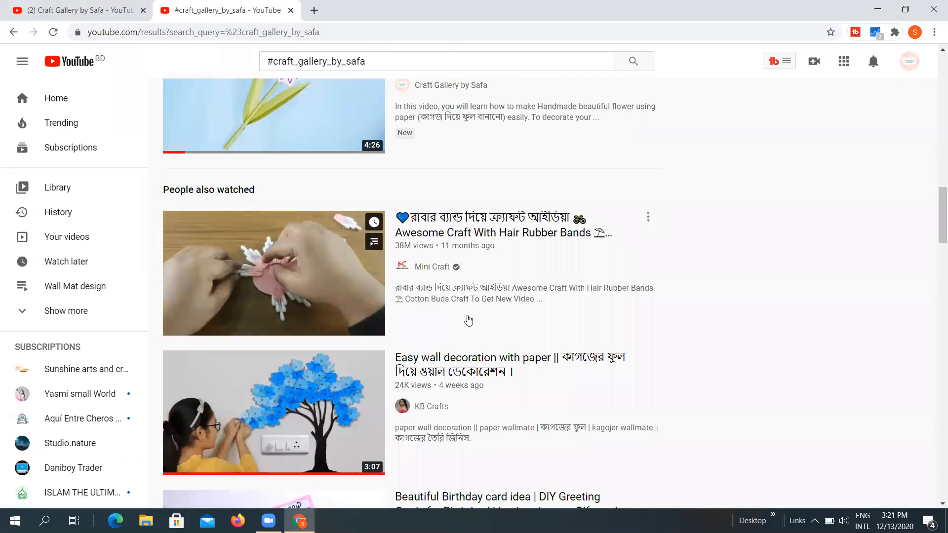
scroll(469, 314, "down", 1)
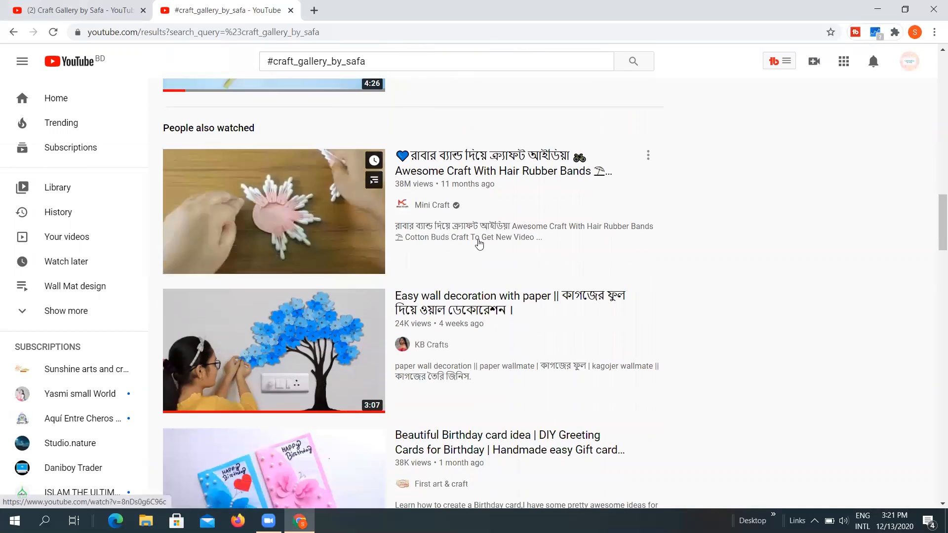
scroll(456, 336, "down", 2)
scroll(457, 262, "up", 6)
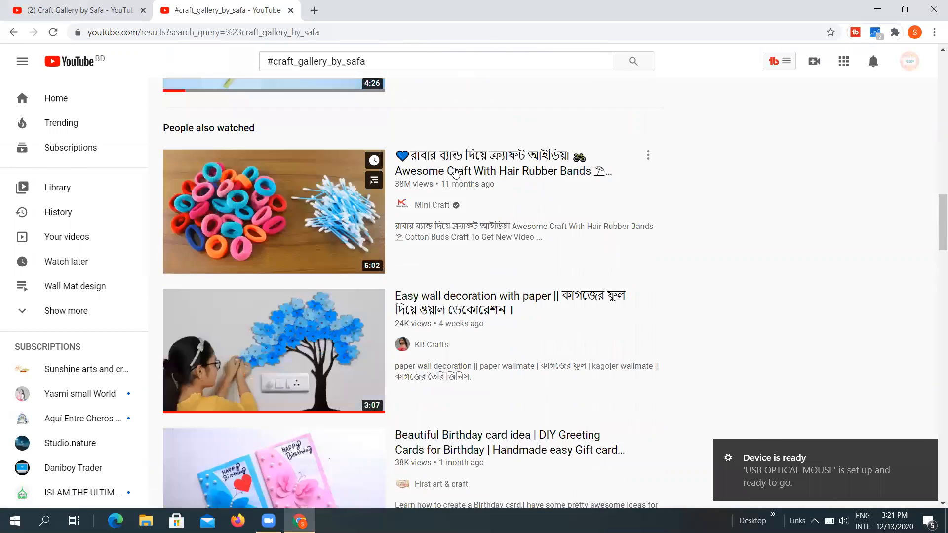
scroll(457, 173, "up", 15)
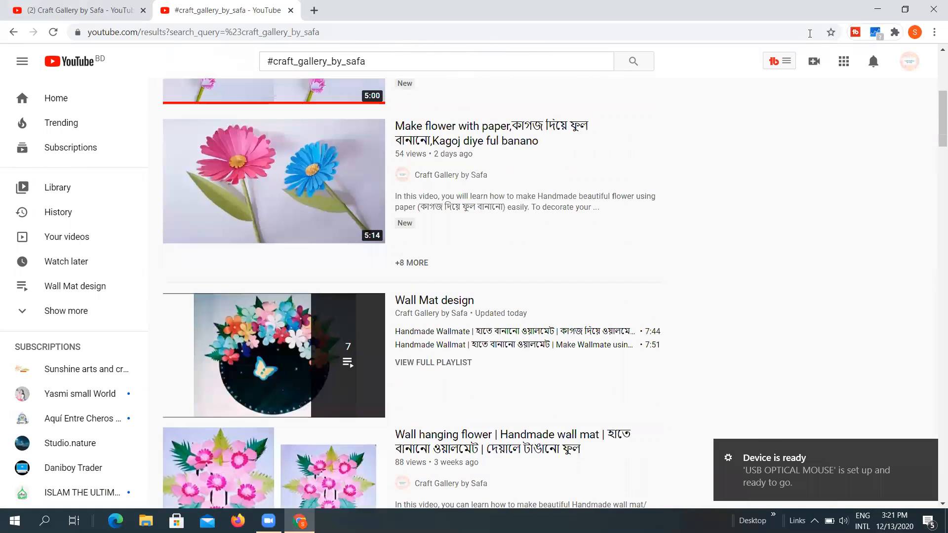
scroll(885, 108, "up", 1)
Step: Look through the channel's notifications for recent viewer comments
left_click(873, 61)
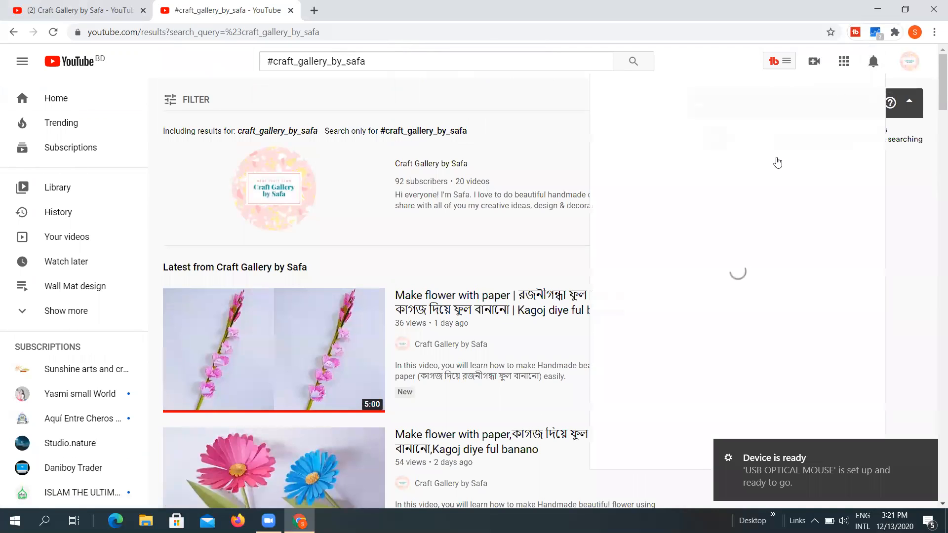
scroll(741, 198, "down", 2)
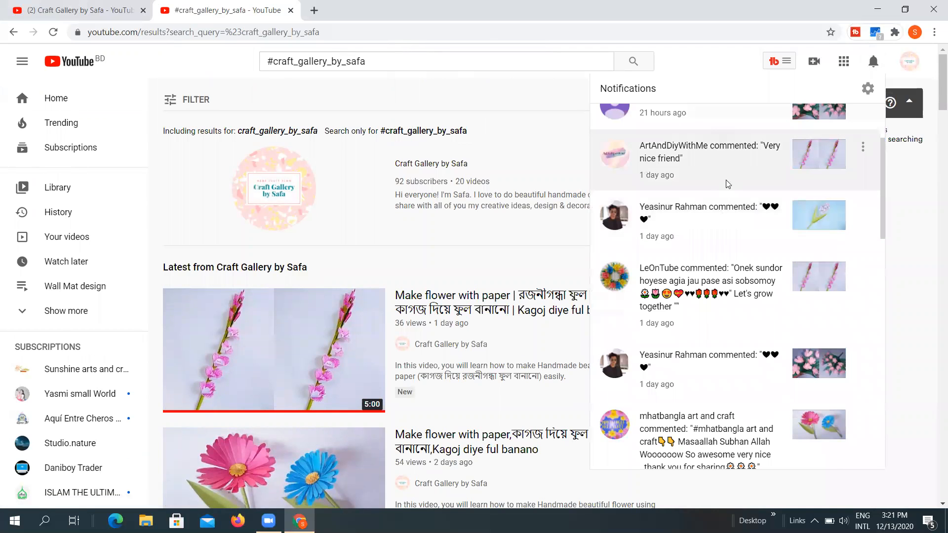
scroll(711, 232, "up", 2)
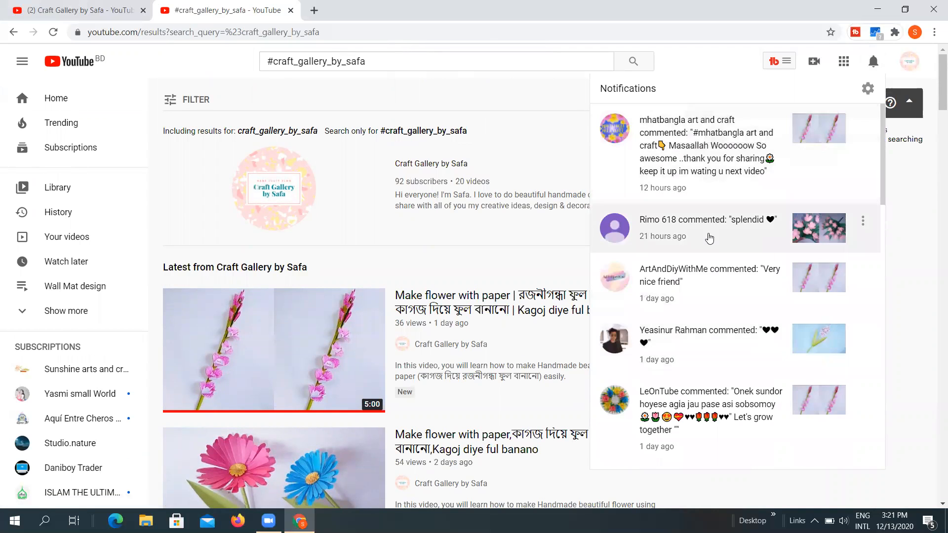
scroll(716, 233, "down", 4)
scroll(719, 232, "down", 1)
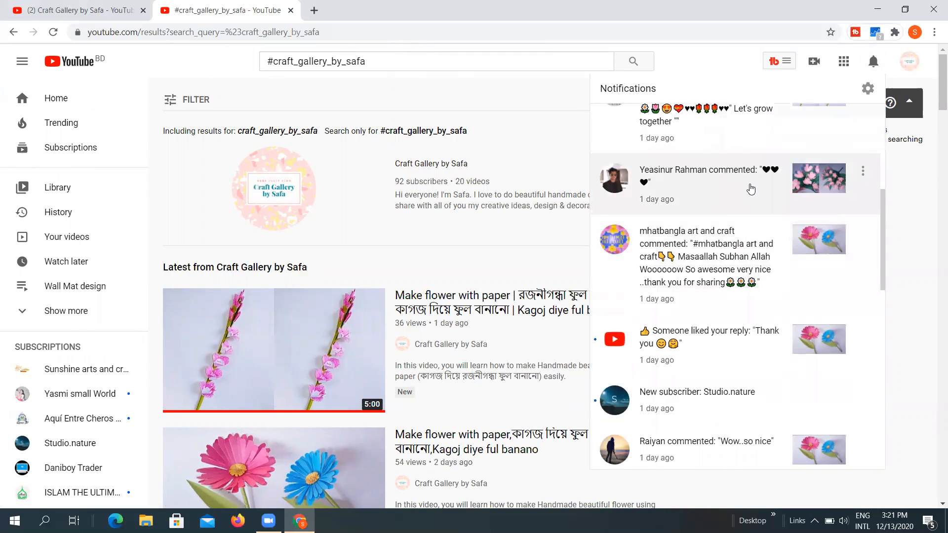
scroll(738, 229, "down", 2)
scroll(739, 227, "up", 7)
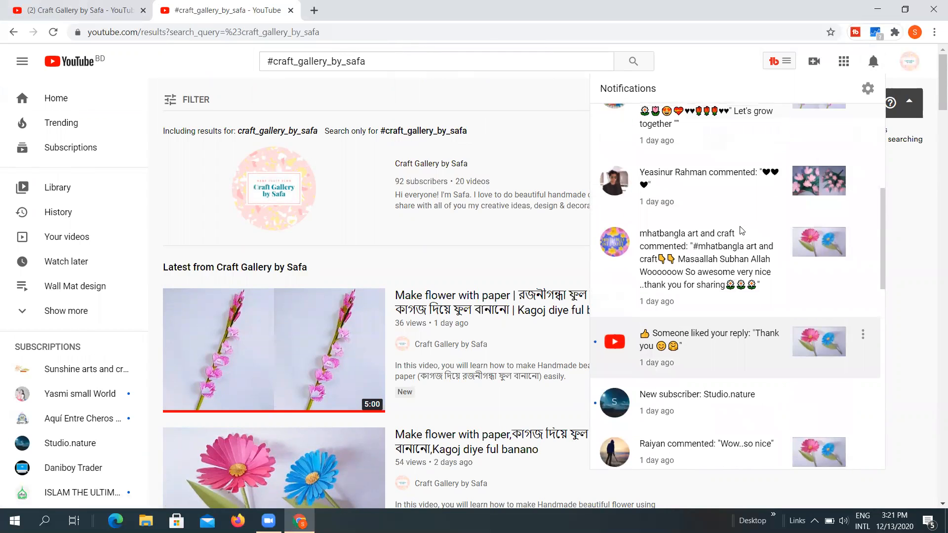
left_click(869, 66)
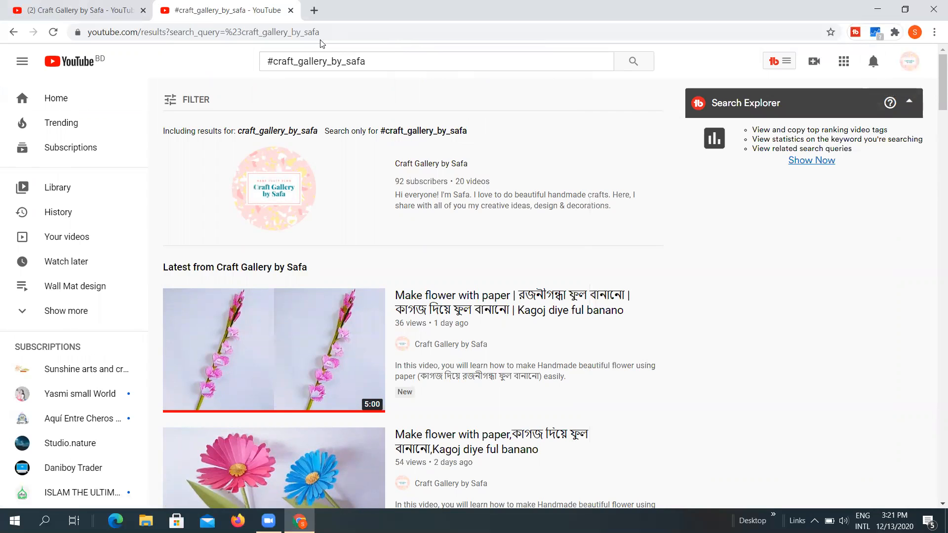
Step: Return to the channel's home page with its uploads in view and open an empty browser tab
left_click(92, 9)
left_click(261, 7)
left_click(151, 6)
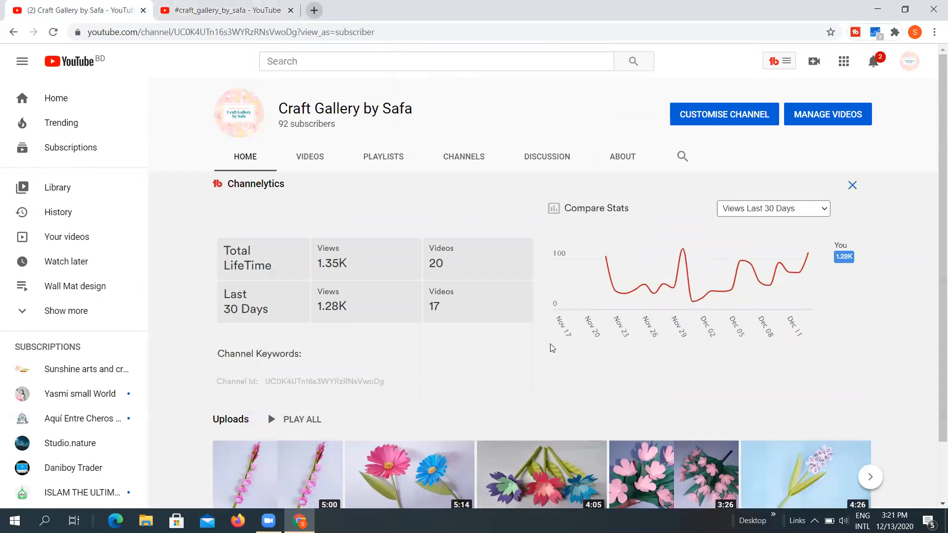
scroll(552, 348, "down", 1)
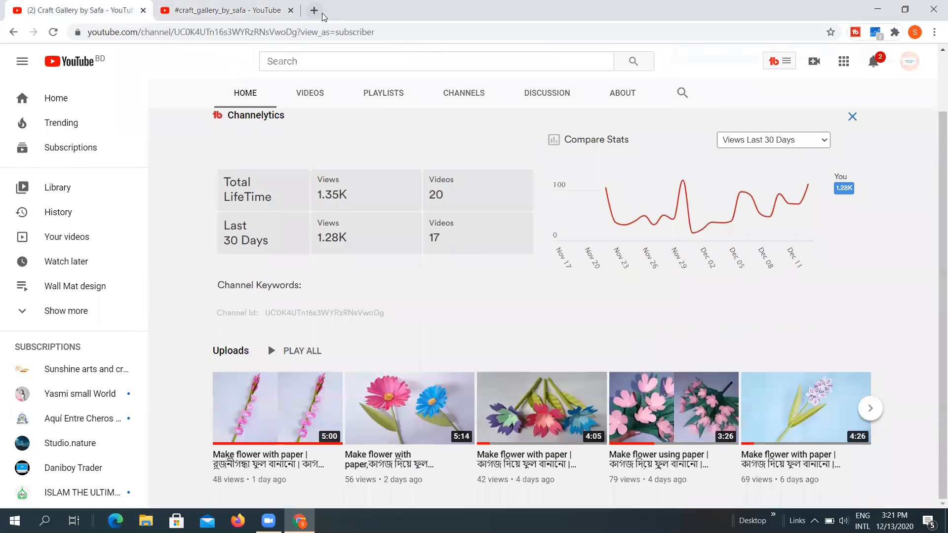
left_click(321, 15)
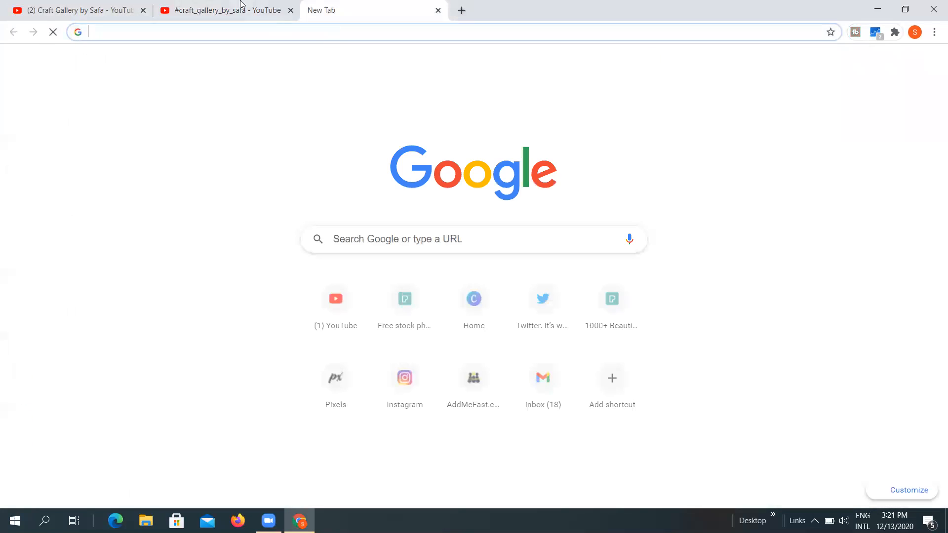
left_click(103, 7)
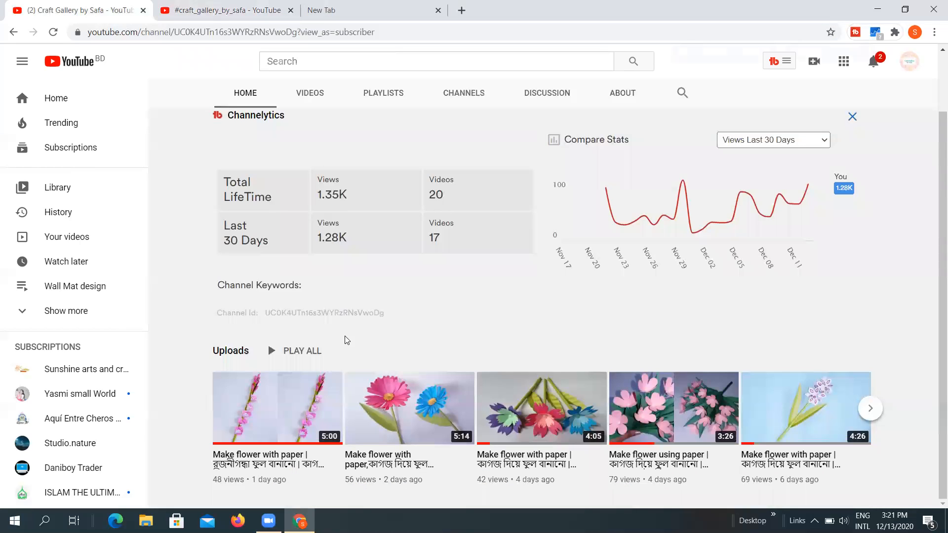
Step: Open the newest upload from the channel page in a new tab and pause its playback
right_click(281, 459)
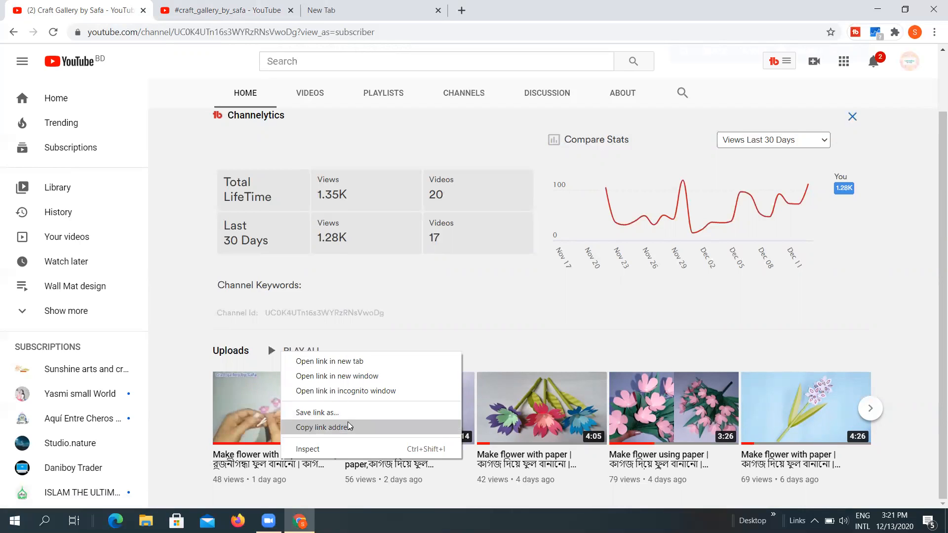
left_click(191, 2)
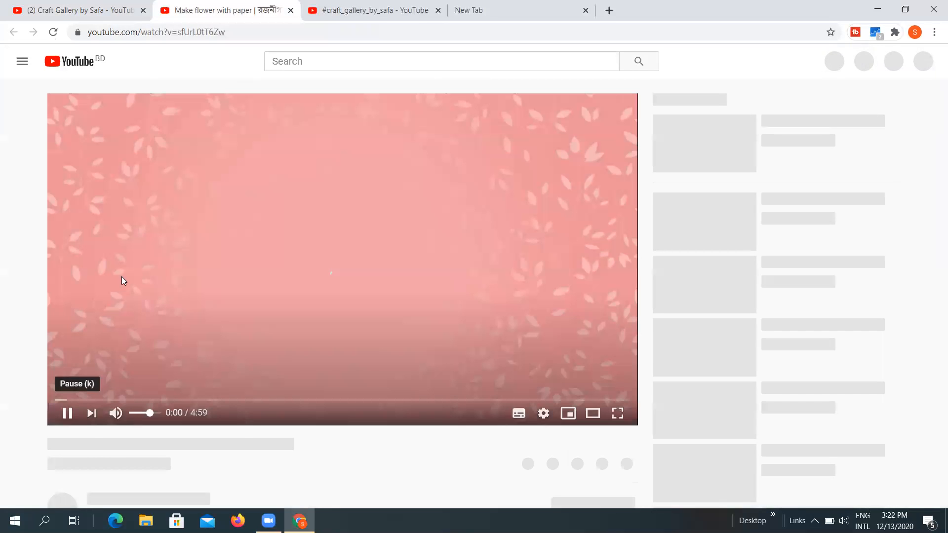
scroll(124, 281, "down", 3)
scroll(71, 337, "up", 2)
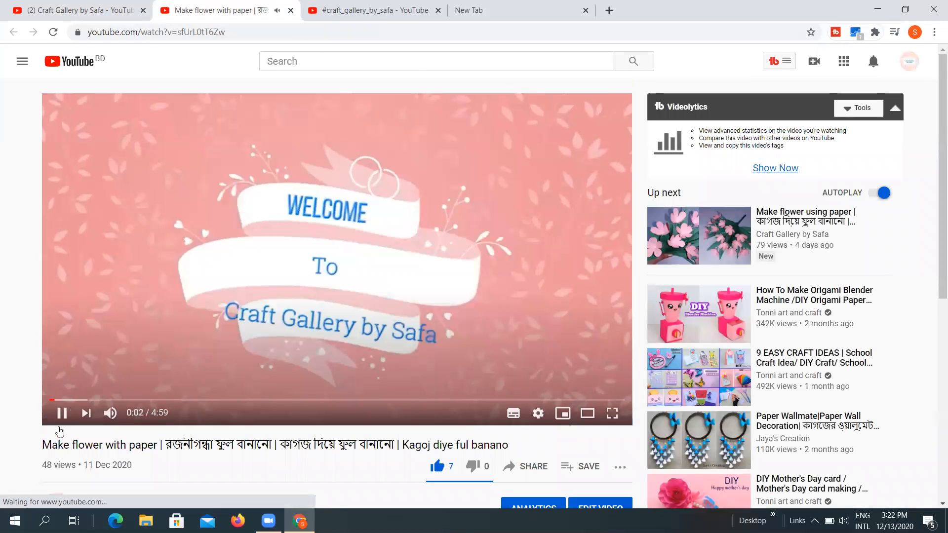
left_click(62, 416)
Step: Select the full title of the paper flower video and share the video to Twitter
scroll(365, 285, "down", 2)
scroll(366, 285, "down", 3)
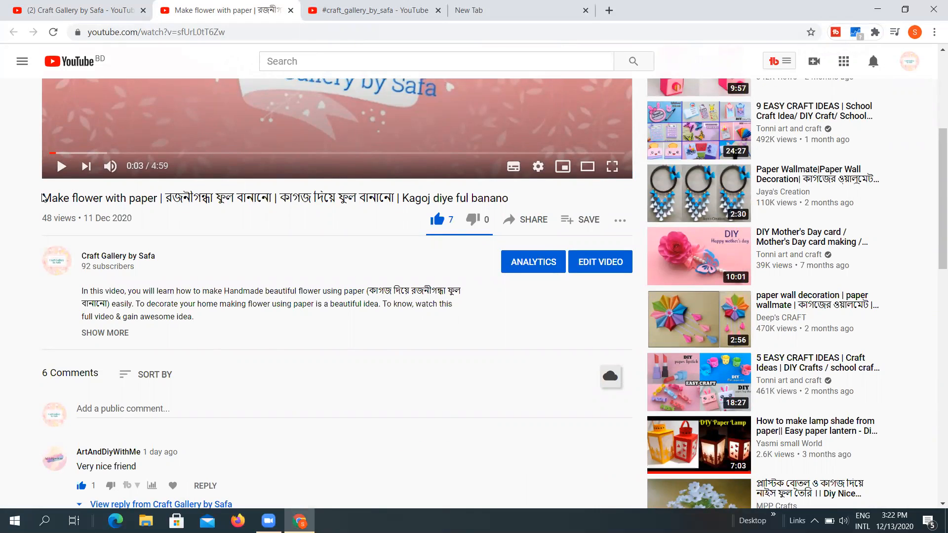
left_click_drag(43, 197, 404, 196)
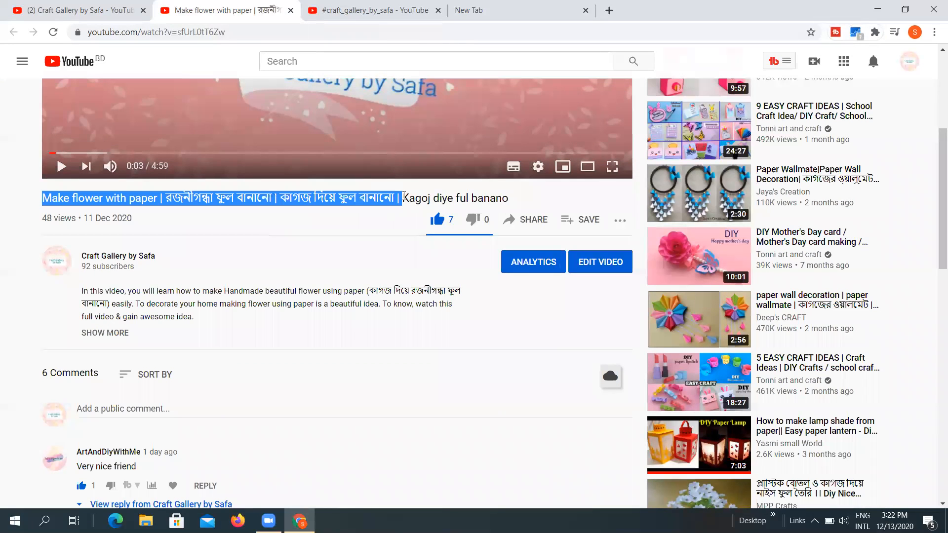
left_click_drag(489, 214, 511, 198)
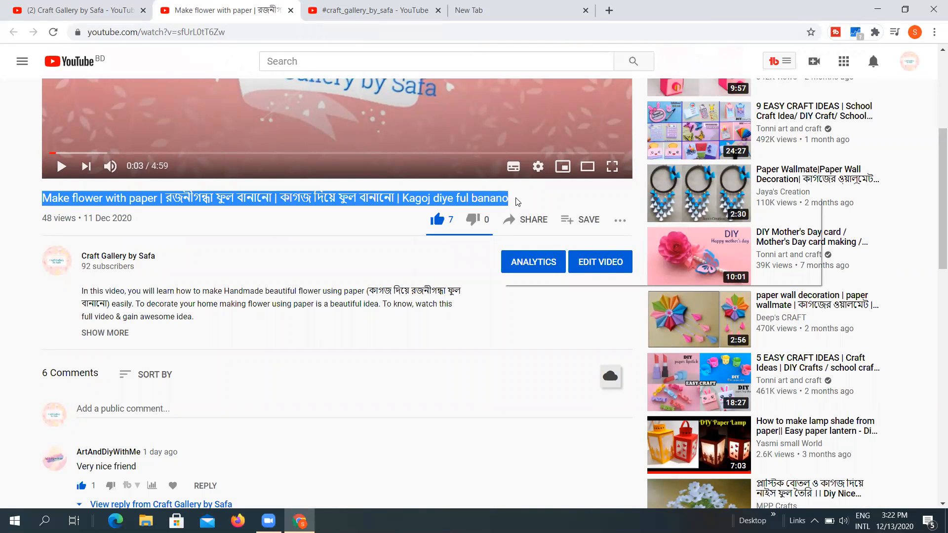
left_click(539, 222)
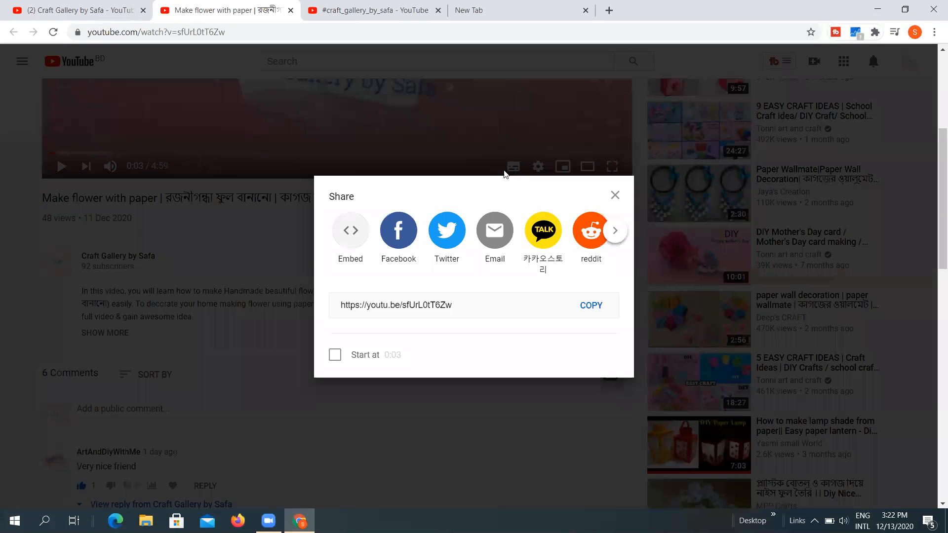
left_click(447, 231)
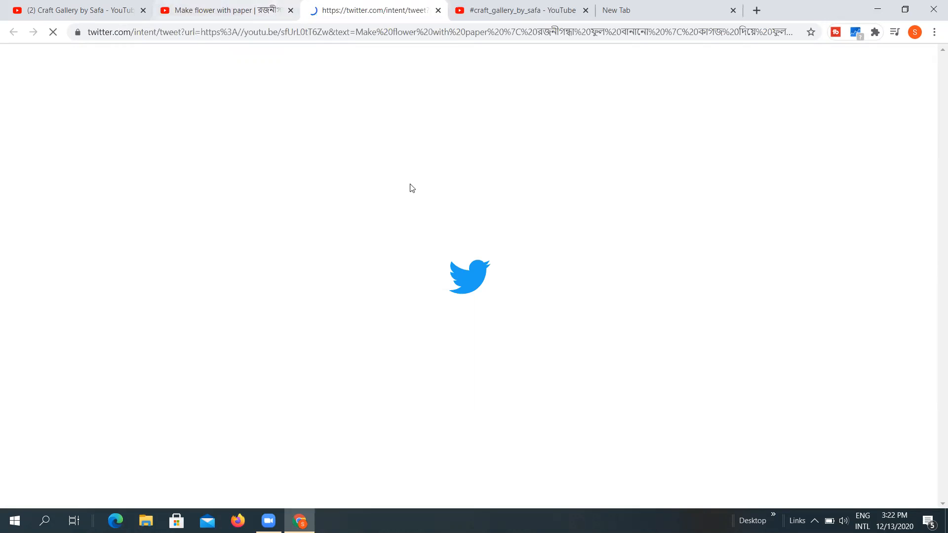
Step: Reopen the mhatbangla art and craft comment from the YouTube notifications and show the channel's reply to it
left_click(519, 11)
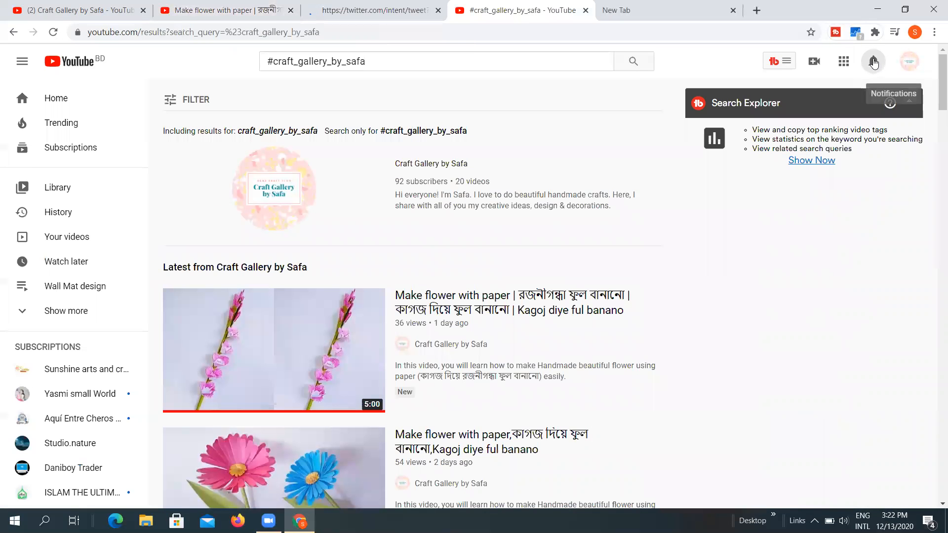
left_click(874, 62)
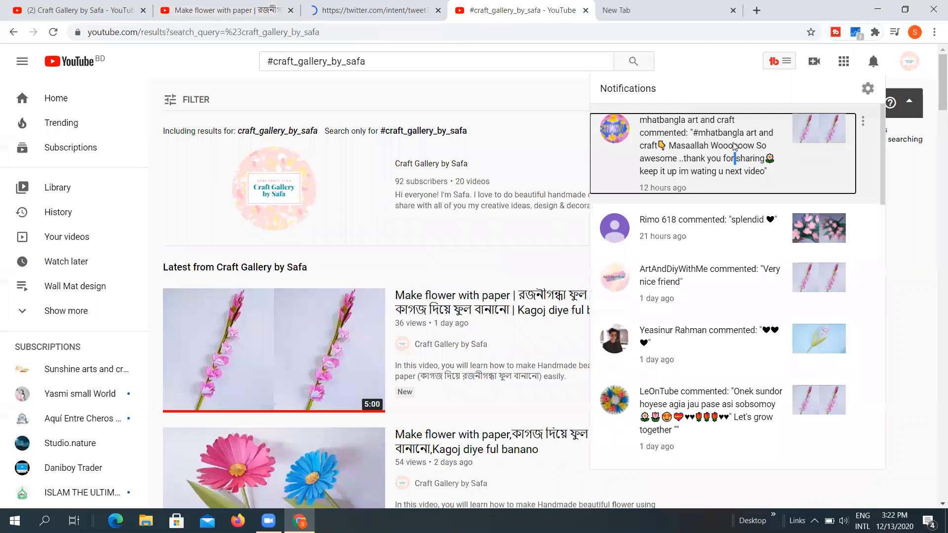
left_click(735, 147)
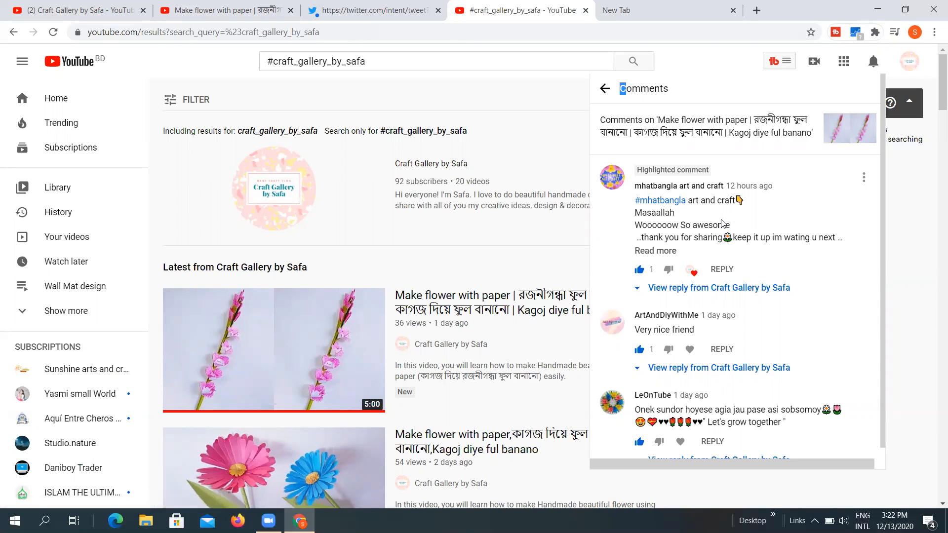
left_click(714, 289)
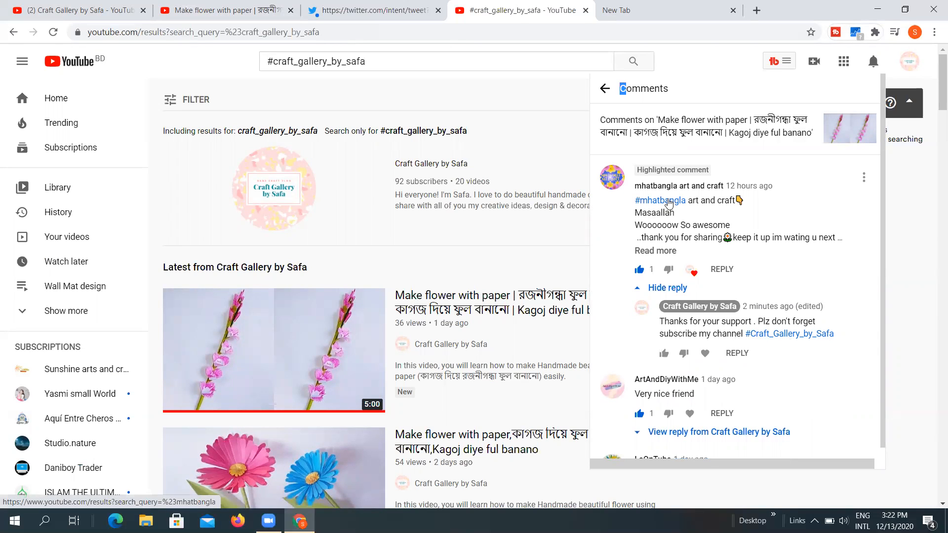
Step: Switch to the Twitter share page, sign in with the saved account and dismiss the browser's automatic sign-in notice
key("ctrl+shift+Tab")
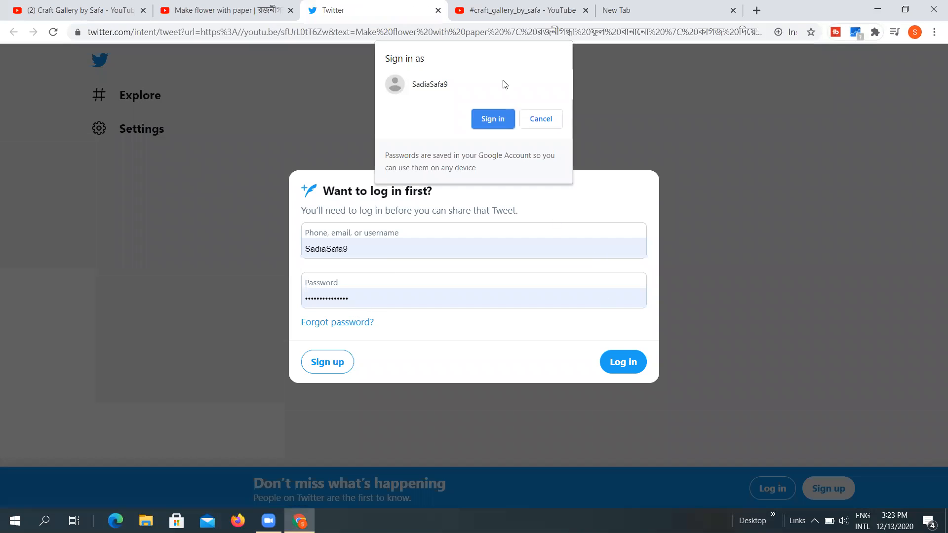
left_click(492, 119)
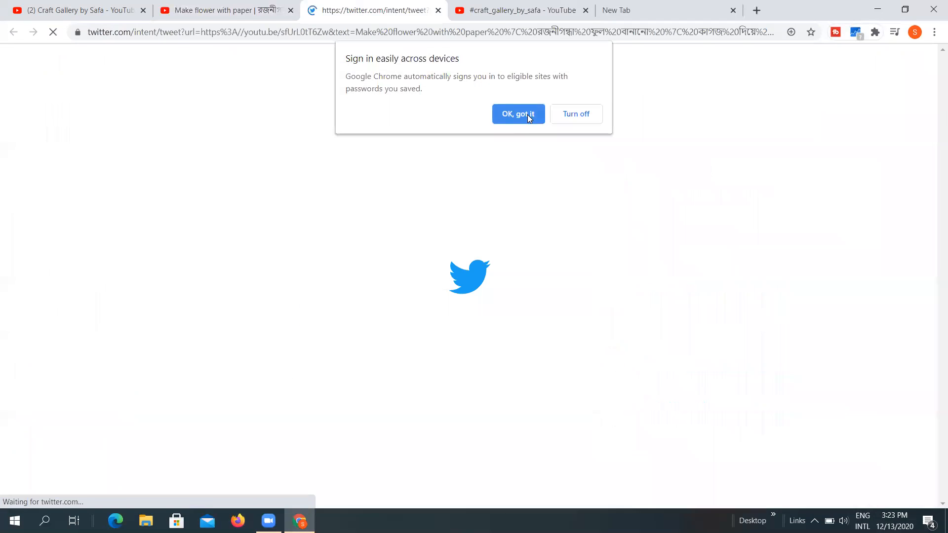
left_click(527, 114)
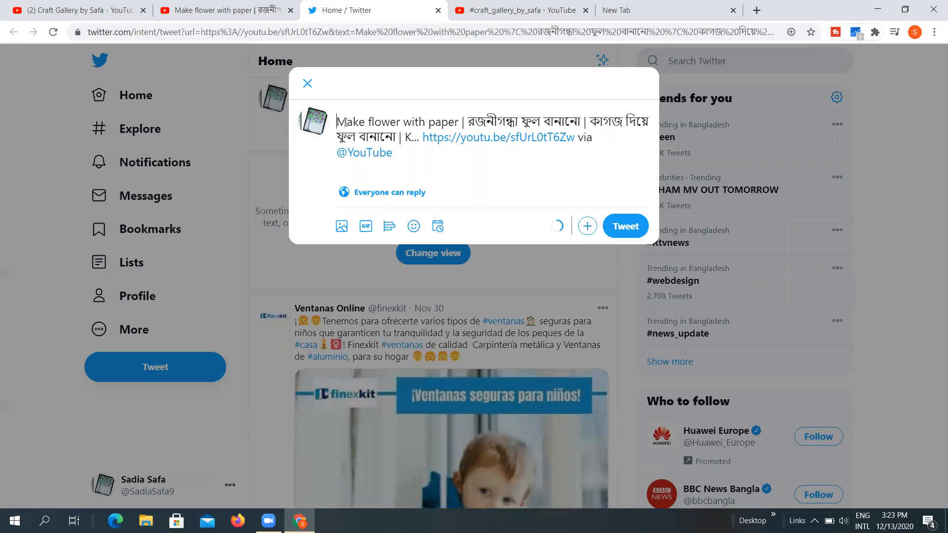
Step: Delete the phrase "রজনীগন্ধা ফুল বানানো |" and the trailing "| K..." from the tweet, and put the video link on its own line
key("Return")
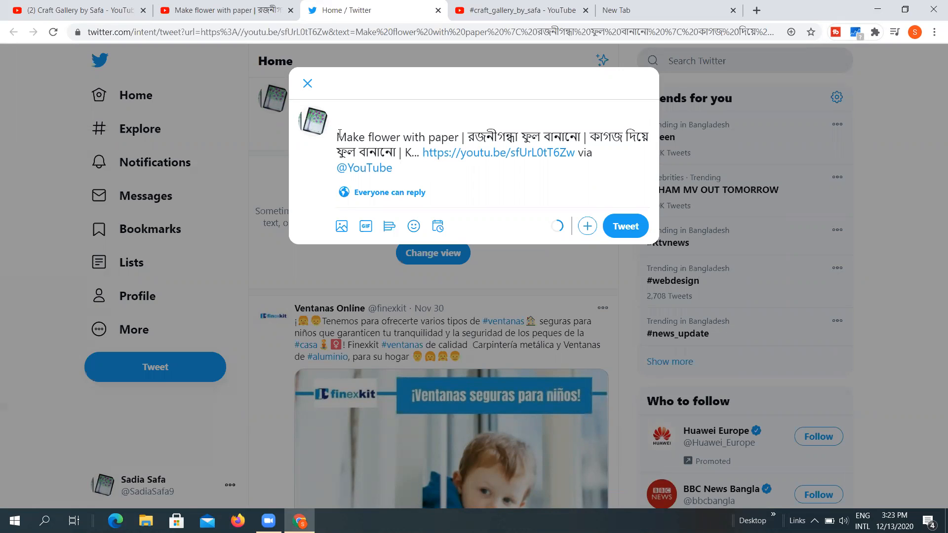
key("BackSpace")
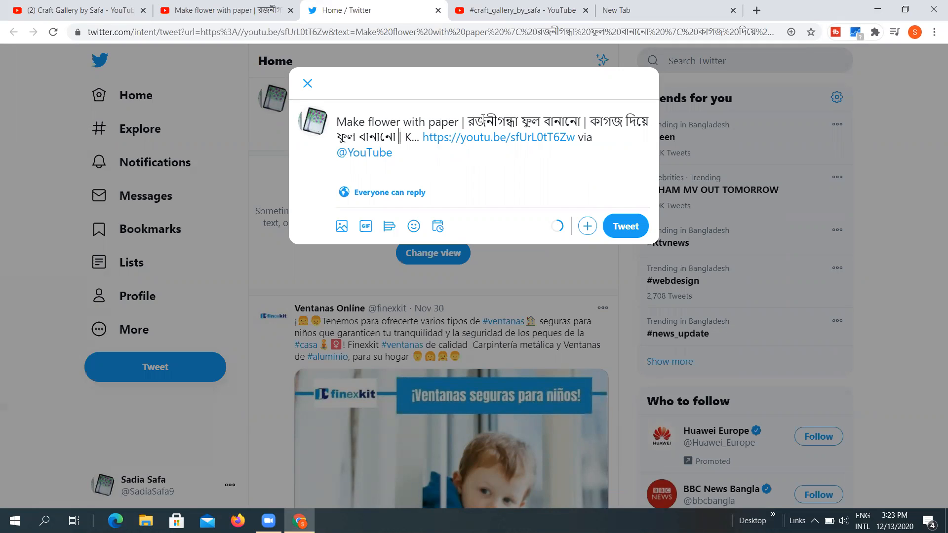
left_click_drag(468, 119, 594, 120)
key("BackSpace")
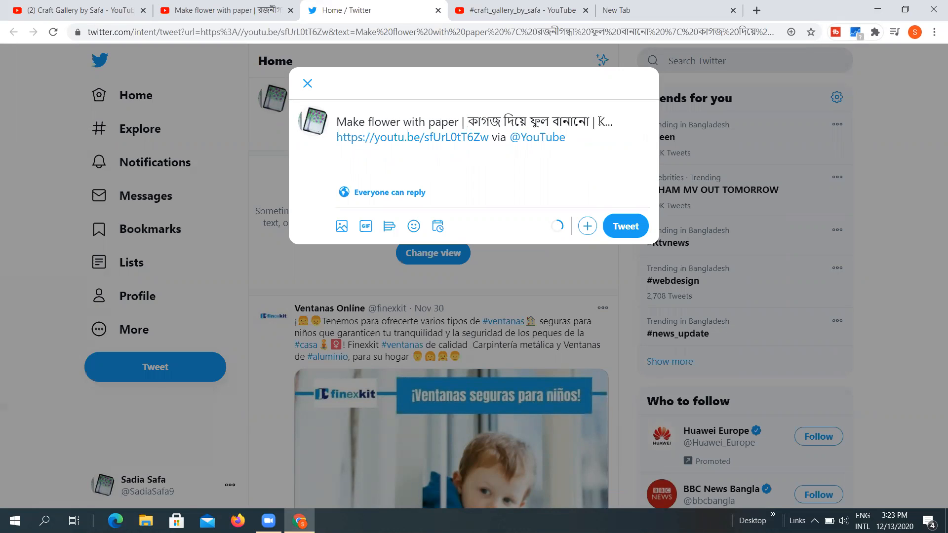
left_click_drag(594, 120, 617, 122)
key("BackSpace")
key("BackSpace")
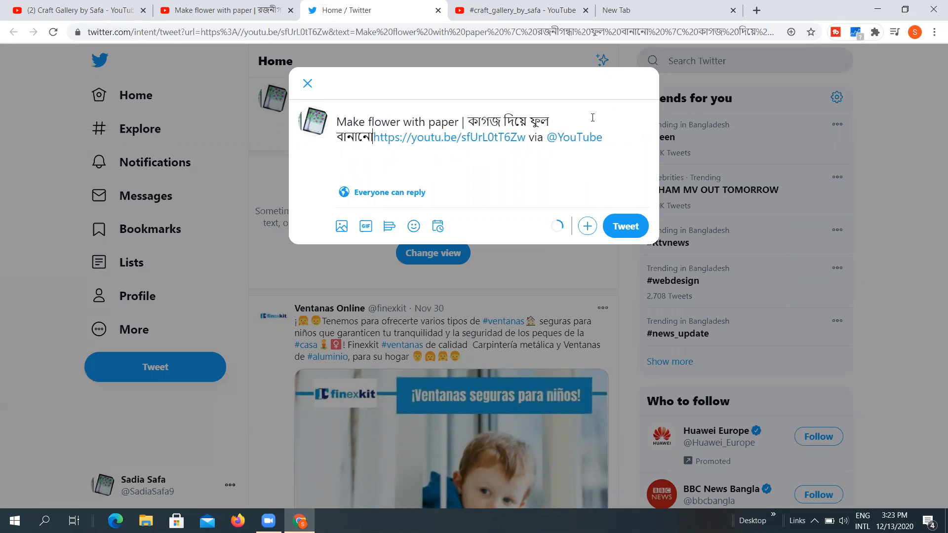
key("Return")
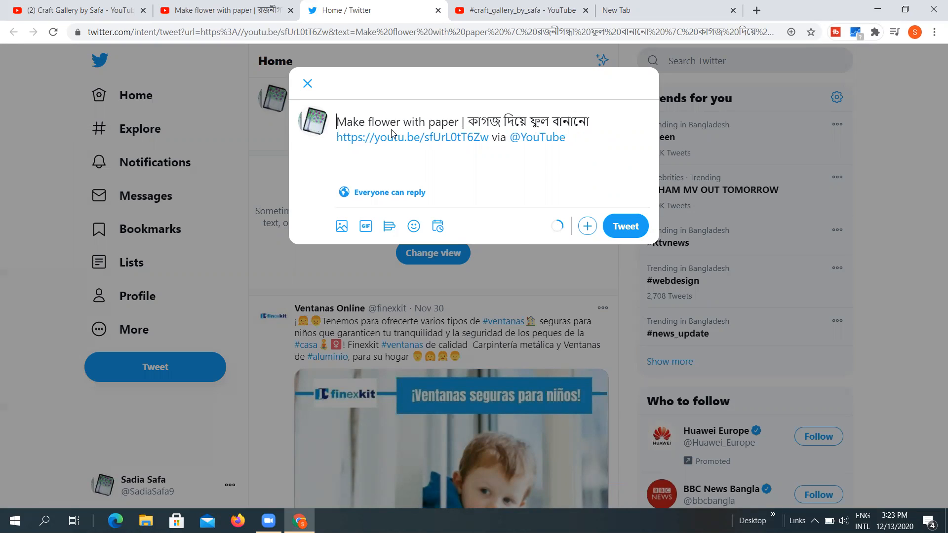
type("#")
key("Escape")
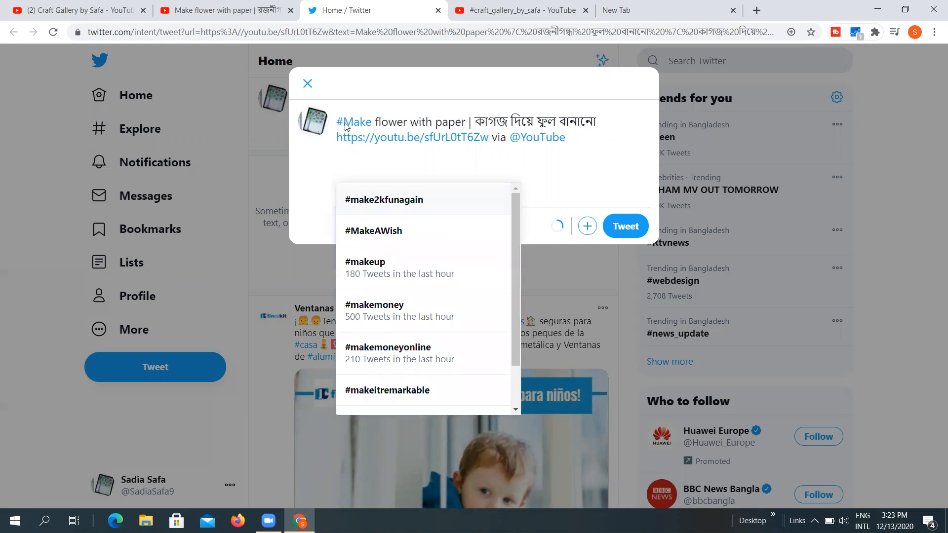
key("BackSpace")
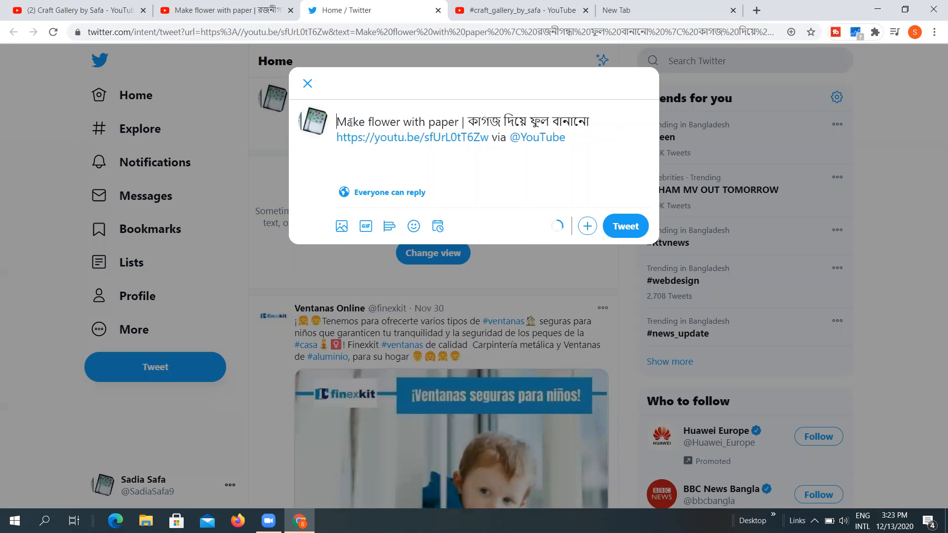
left_click(567, 139)
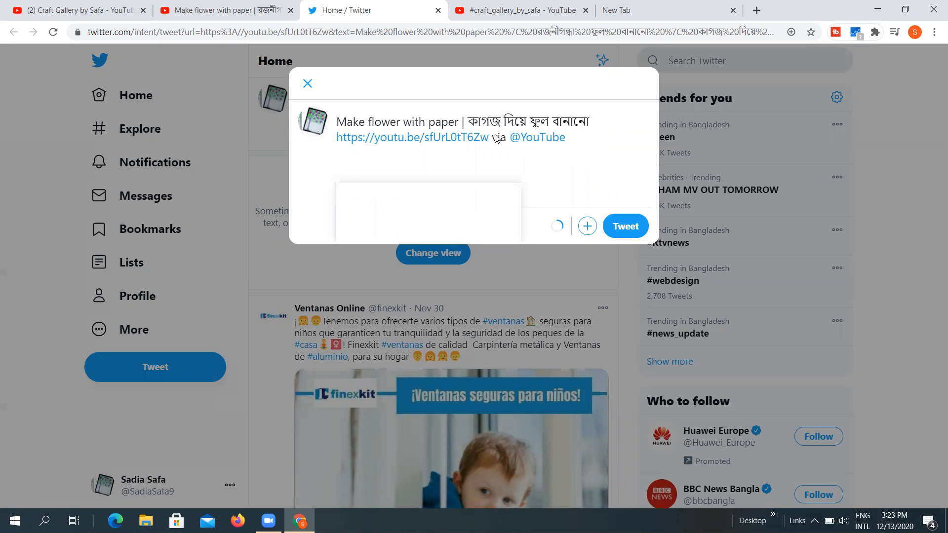
left_click_drag(492, 140, 596, 154)
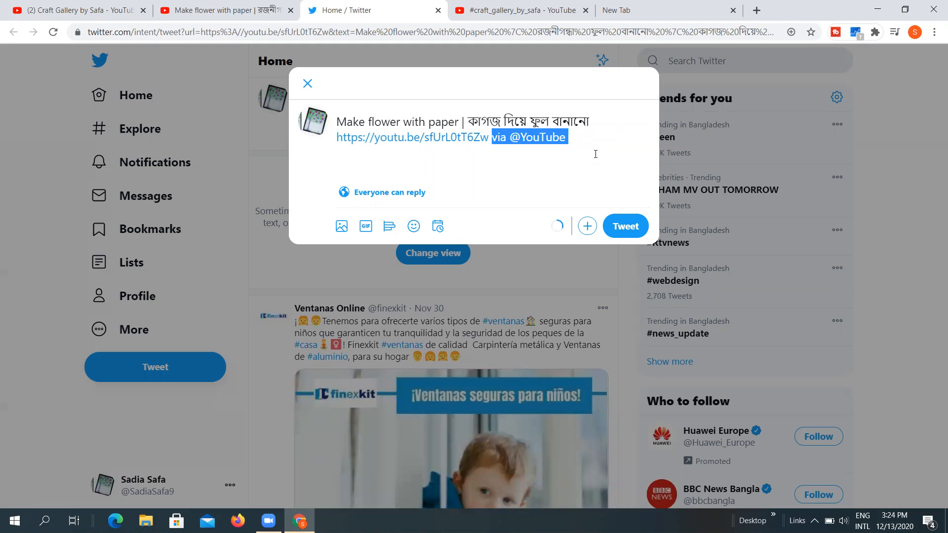
key("BackSpace")
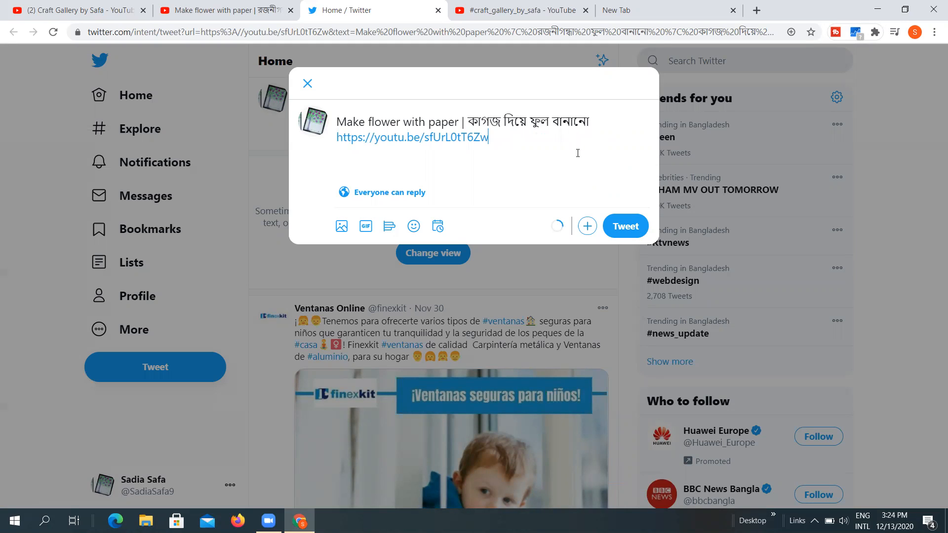
Step: Add the hashtag #MakeFlowerWithPaper on a new line below the video link in the tweet
type("#make")
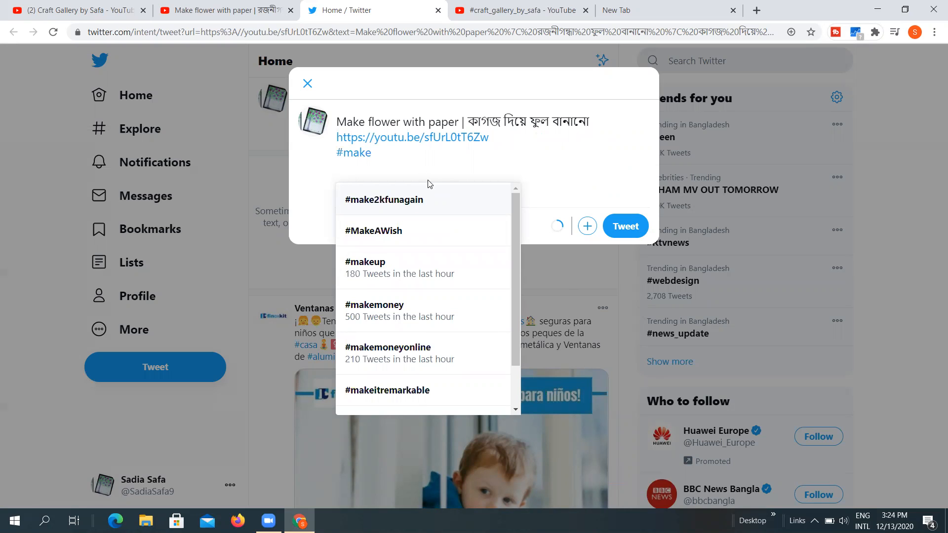
type("_")
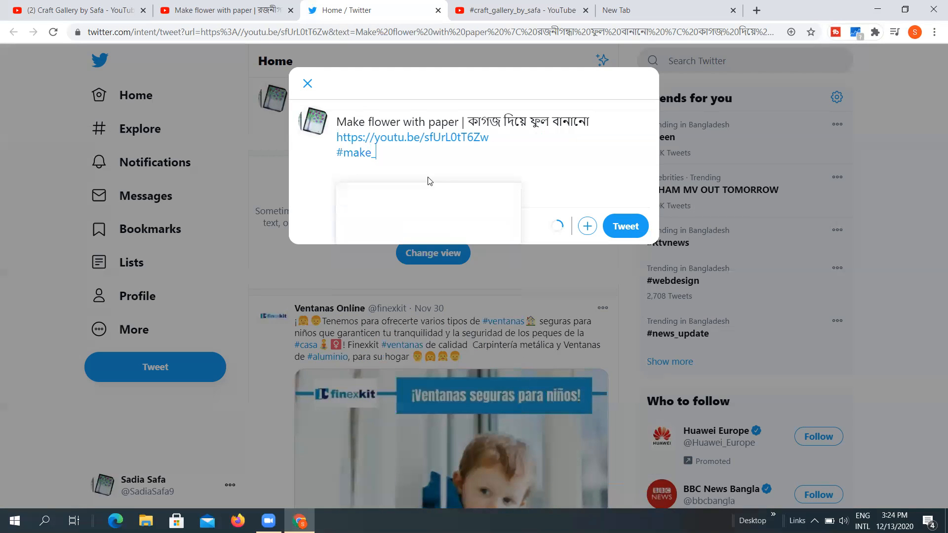
key("BackSpace")
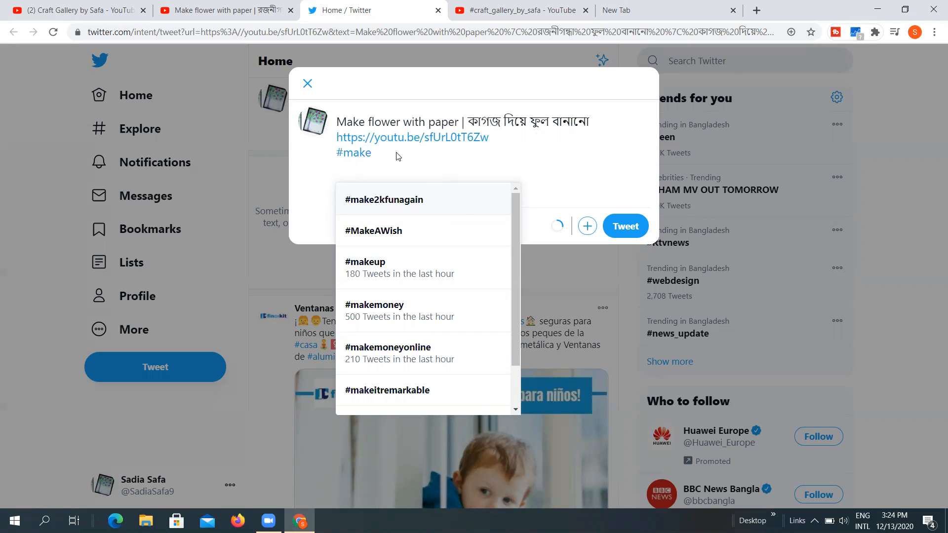
key("BackSpace")
key("BackSpace")
key("BackSpace")
key("BackSpace")
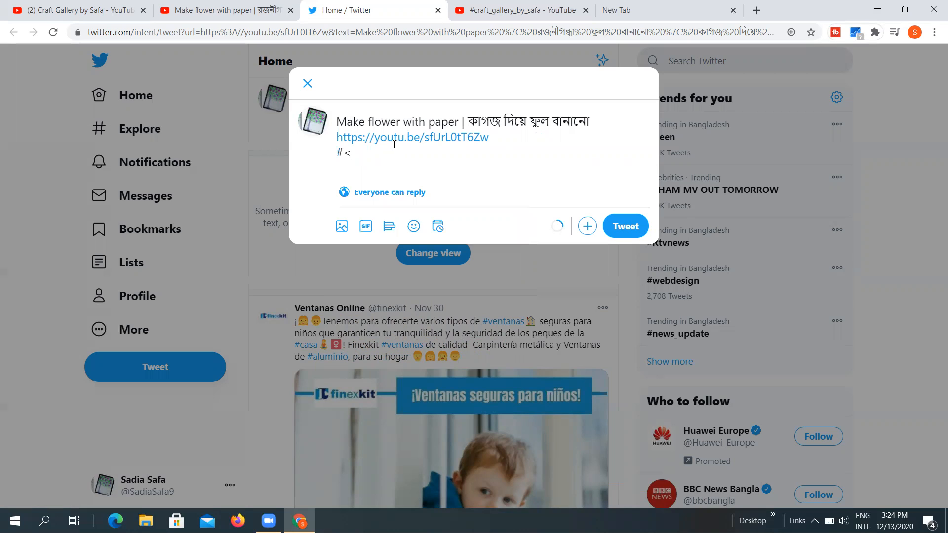
type("Make")
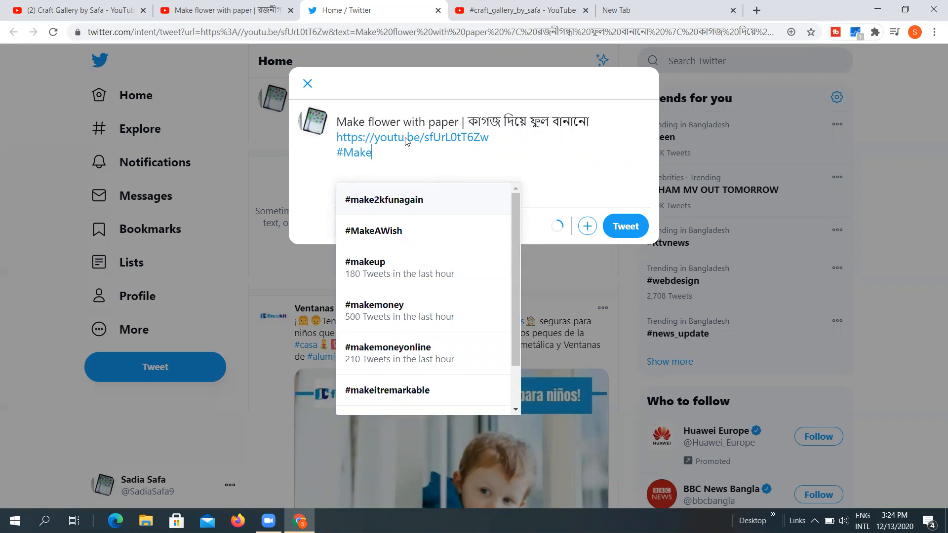
type("Flower")
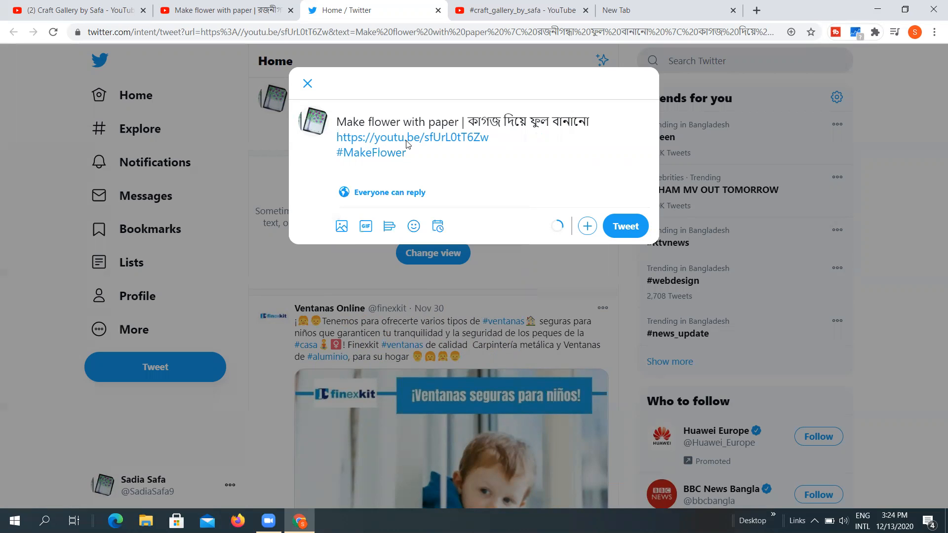
type("Q")
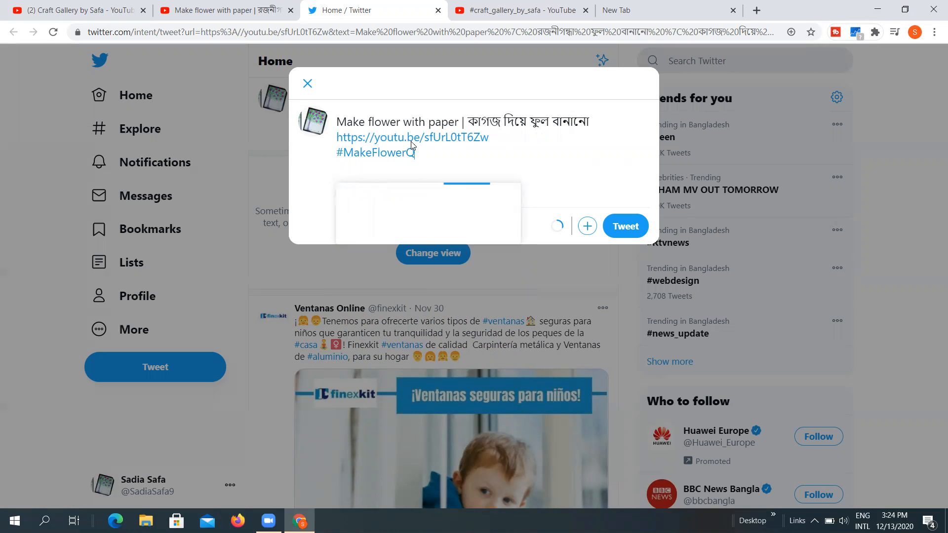
key("BackSpace")
type("wi")
key("BackSpace")
key("BackSpace")
type("WithPaper  #")
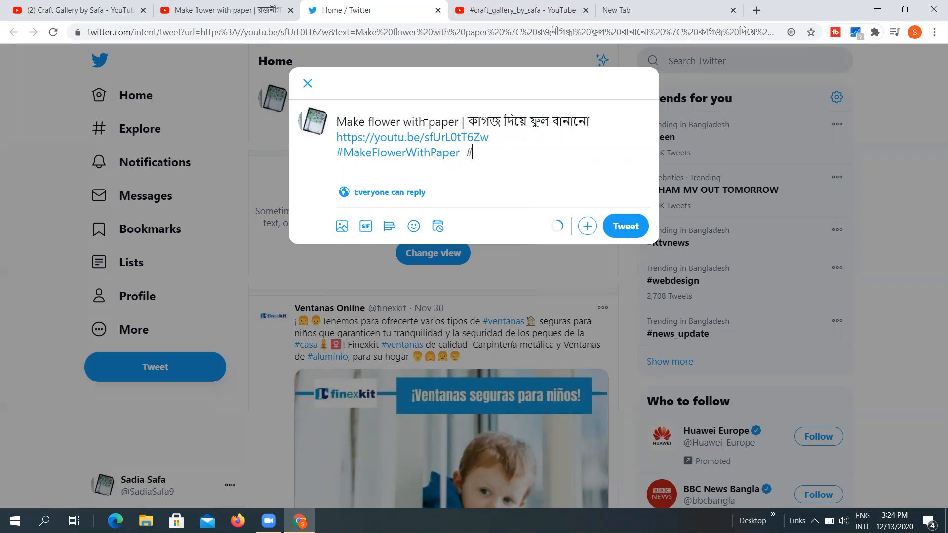
Step: Add the hashtag #make_flower_with_paper after the first hashtag on the same line
type("Make_")
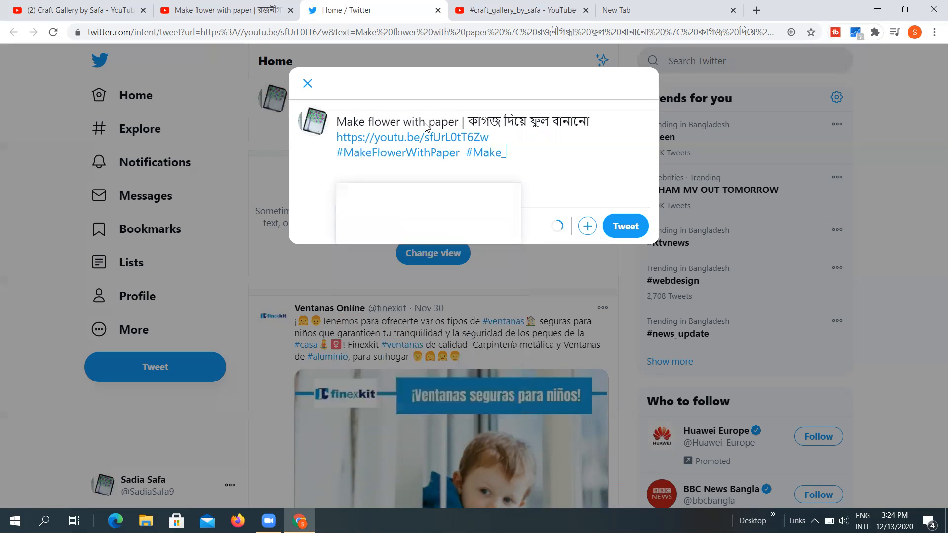
key("BackSpace")
key("BackSpace")
key("BackSpace")
key("BackSpace")
type("make")
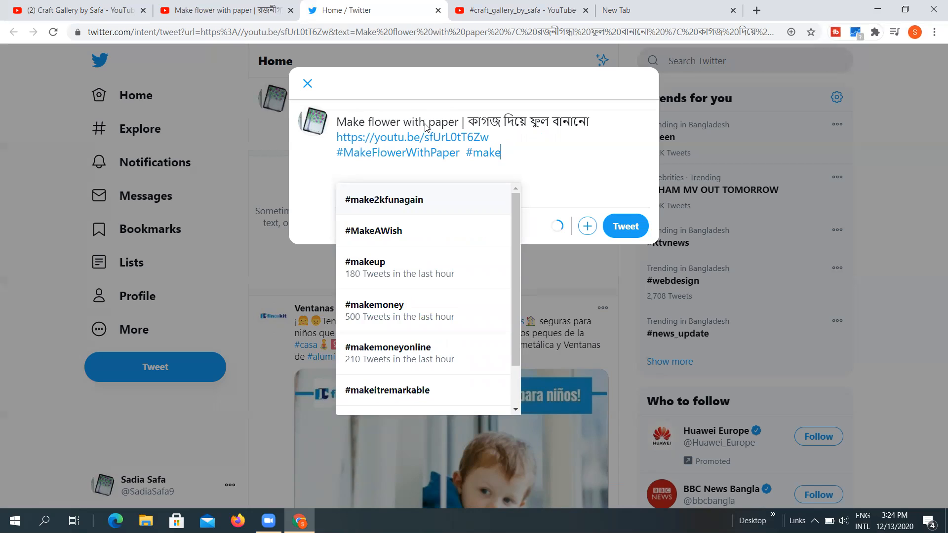
type("up")
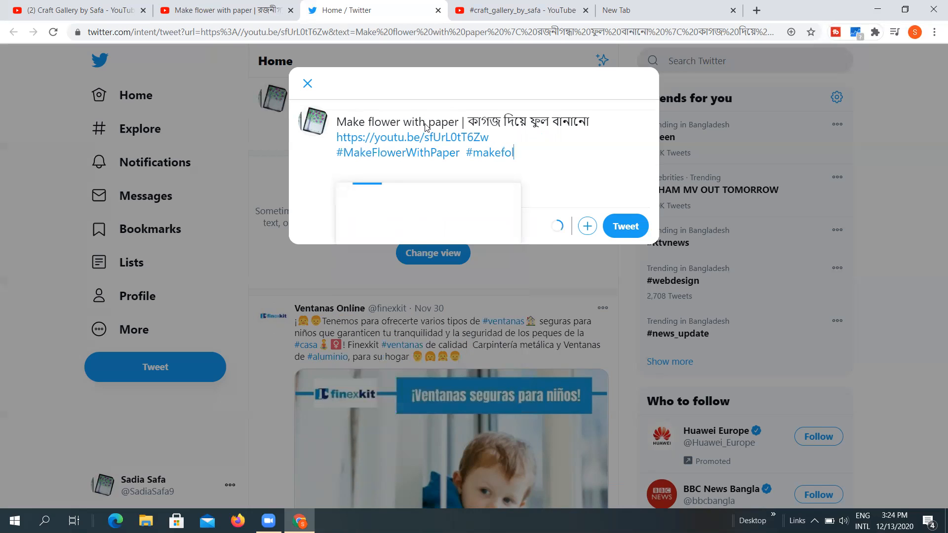
key("BackSpace")
key("BackSpace")
type("_")
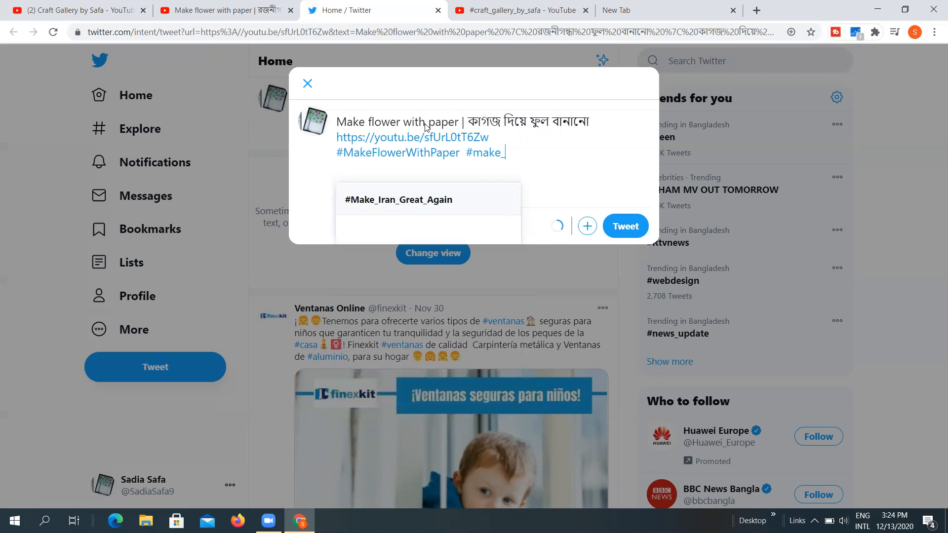
type("flower")
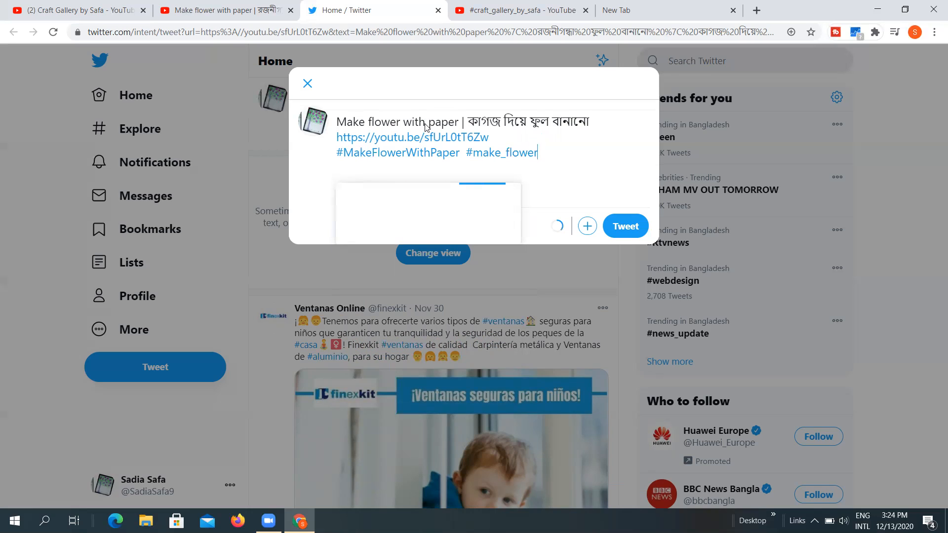
type("_with_paper")
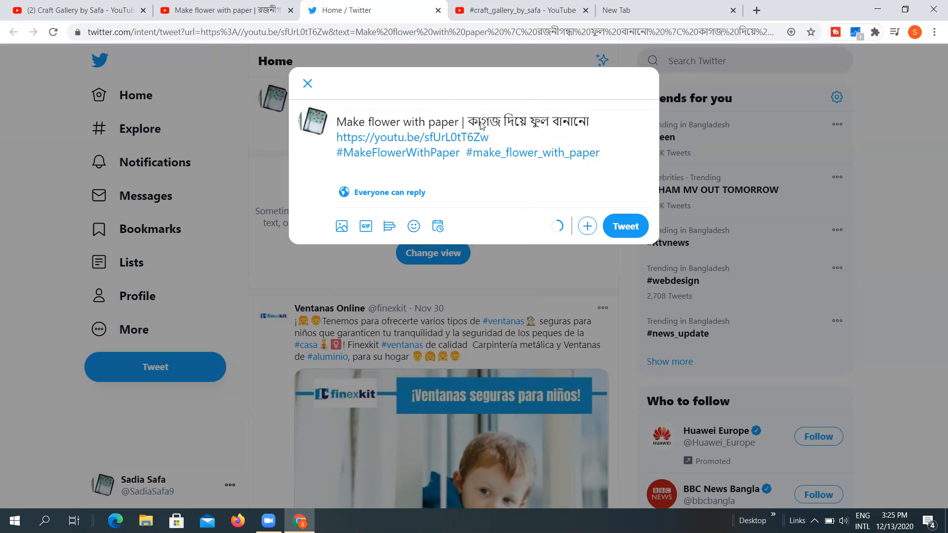
Step: Copy the phrase "কাগজ দিয়ে ফুল বানানো" from the tweet's first line and paste it after a # on a new line below the hashtags
left_click_drag(467, 121, 593, 120)
key("ctrl+c")
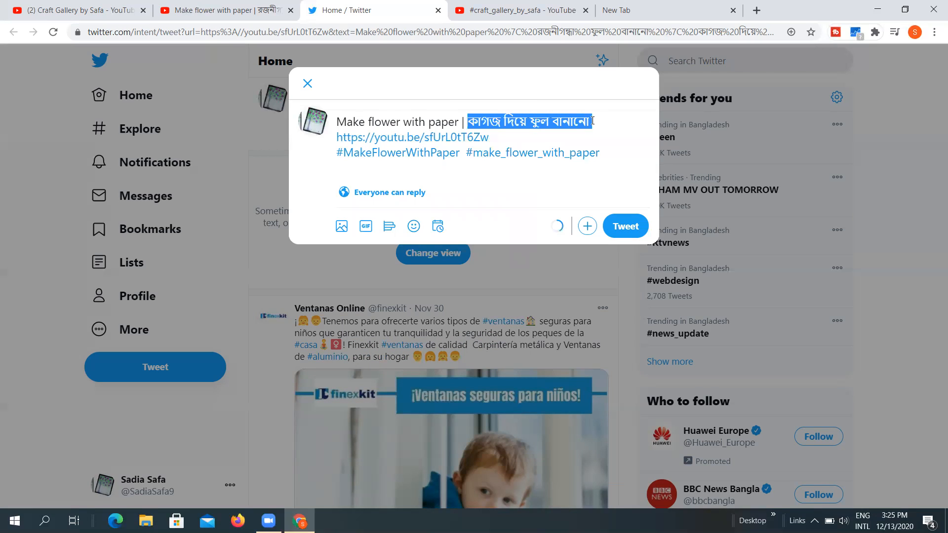
left_click(609, 156)
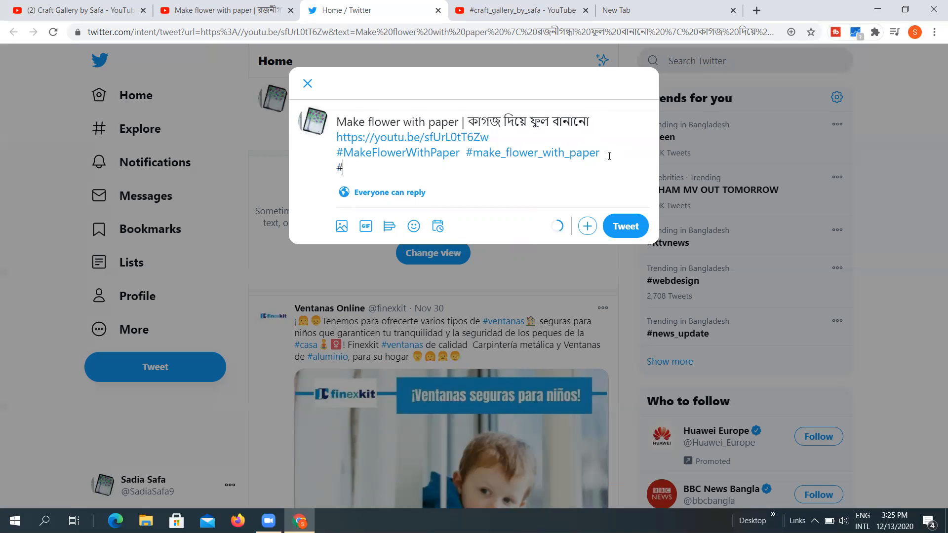
key("ctrl+v")
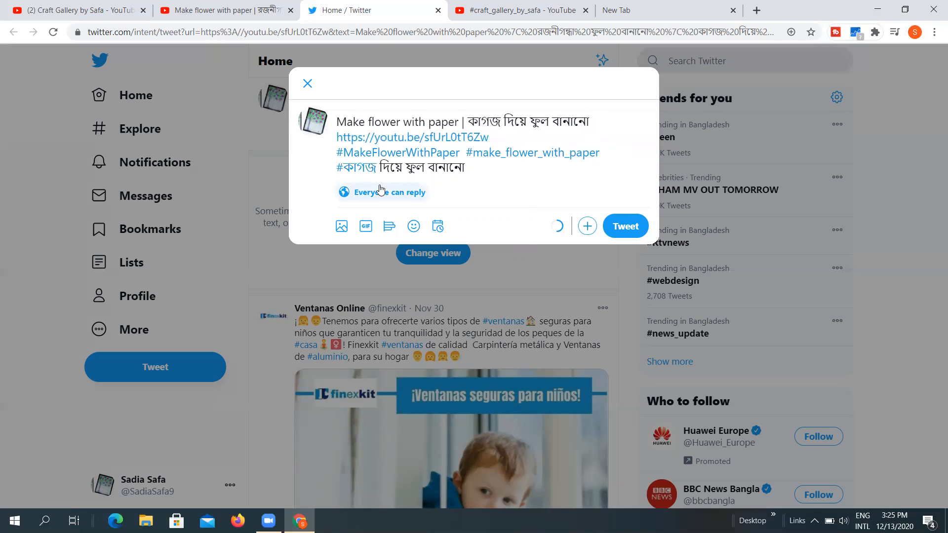
Step: Replace the spaces in the Bengali hashtag with underscores so it reads #কাগজ_দিয়ে_ফুল_বানানো
key("BackSpace")
type("_")
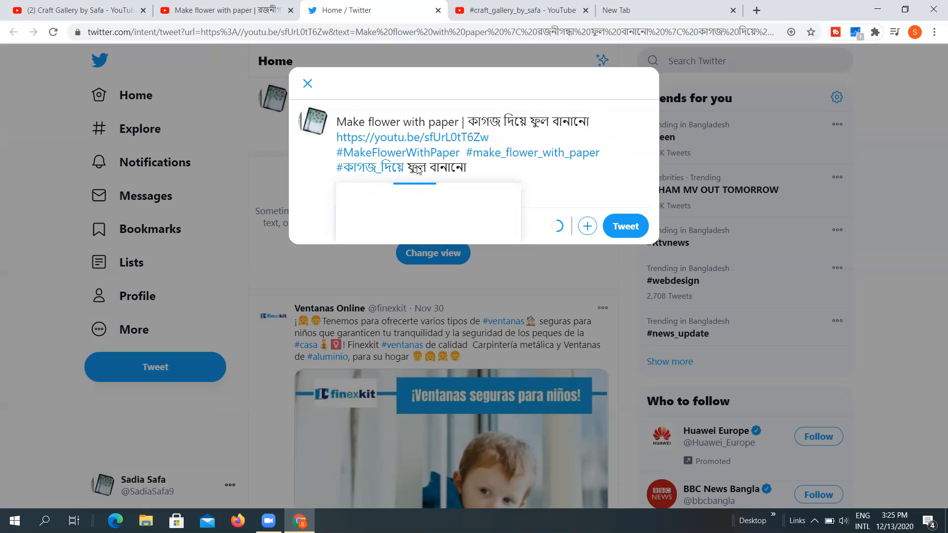
left_click(409, 170)
key("BackSpace")
type("_")
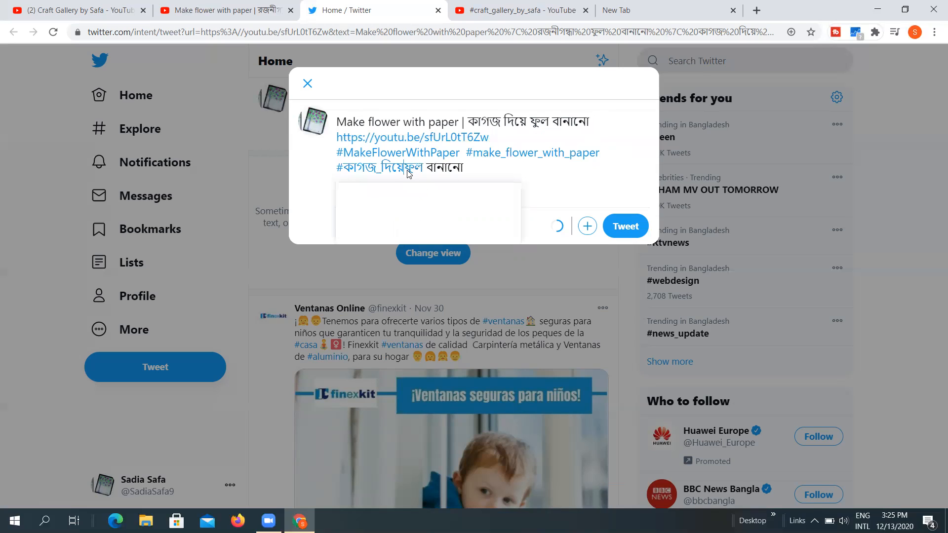
triple_click(434, 169)
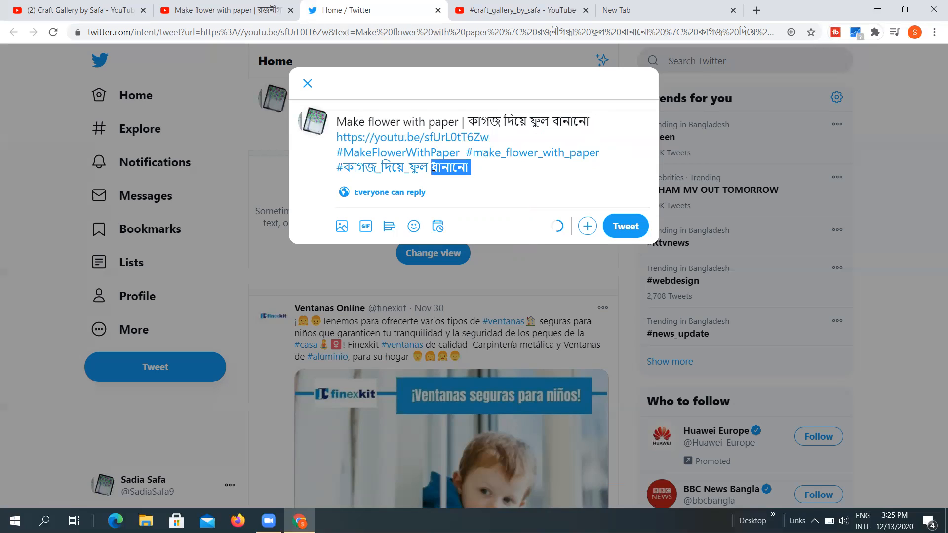
left_click(433, 168)
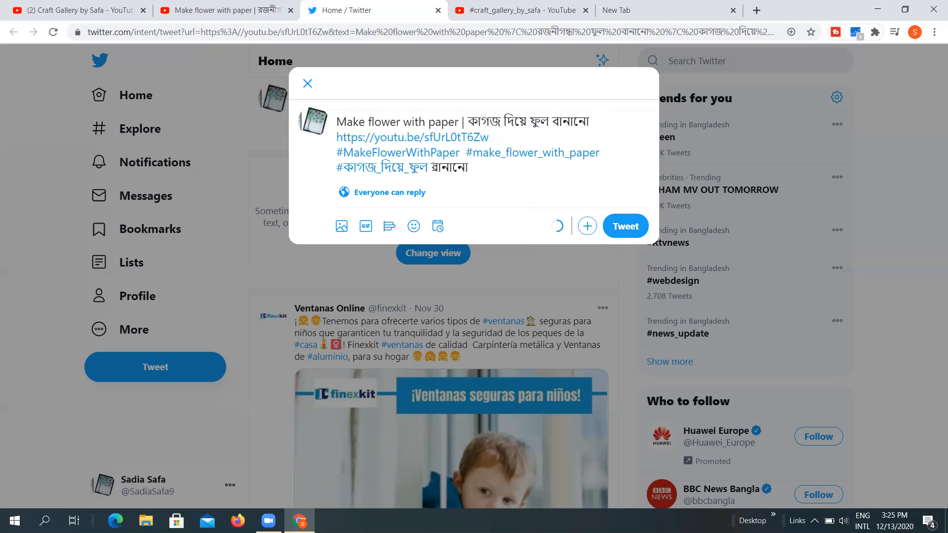
key("BackSpace")
type("_")
Step: Move the video link from above the hashtags to the end of the tweet, separated by a blank line
left_click_drag(488, 138, 329, 136)
key("ctrl+c")
key("BackSpace")
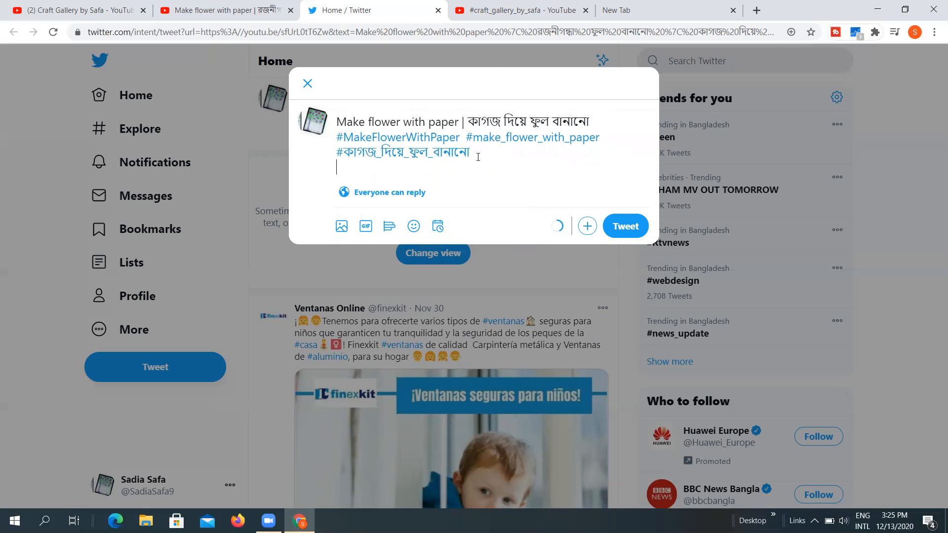
key("Return")
key("ctrl+v")
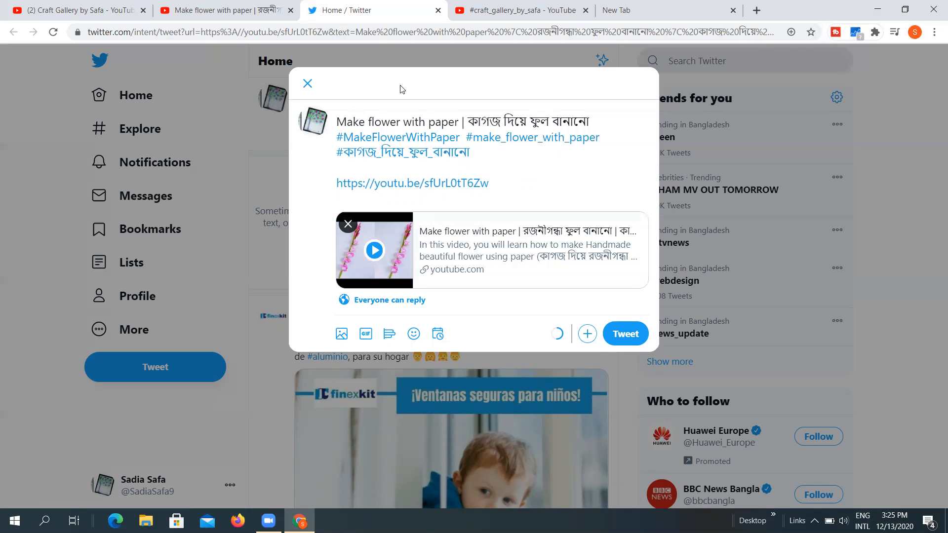
Step: Copy the phrase "Make flower with paper" from the tweet and try to post the tweet
left_click_drag(459, 121, 338, 119)
right_click(357, 120)
left_click(411, 164)
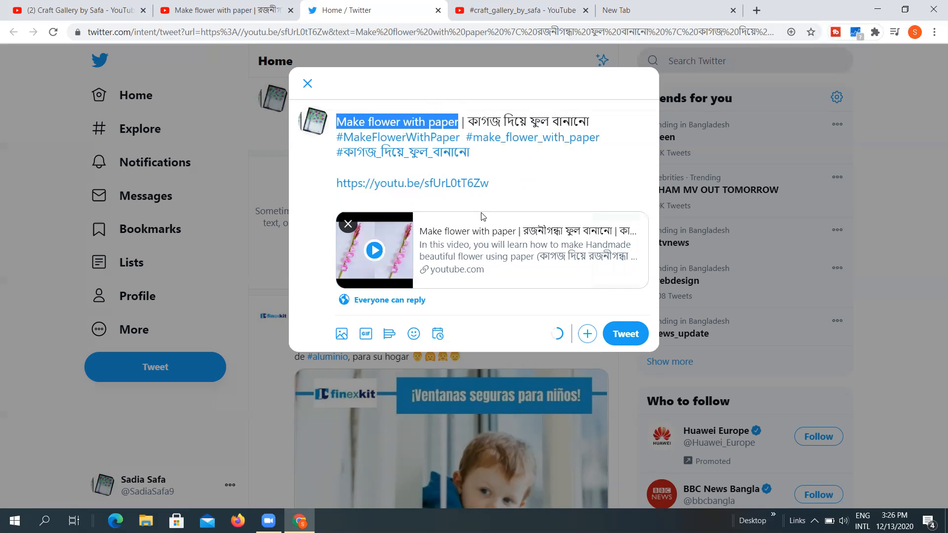
left_click(626, 339)
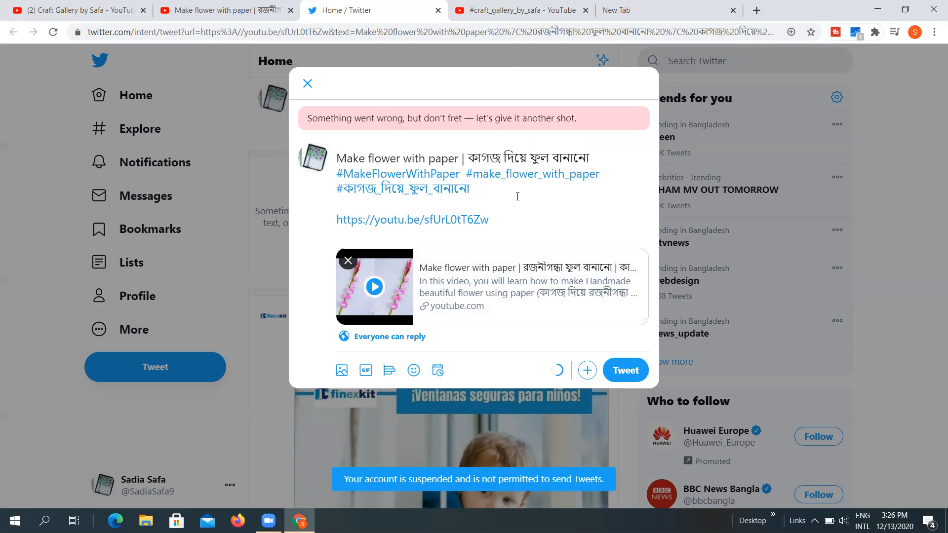
Step: Copy the entire tweet text, from the title through the hashtags to the video link
left_click(499, 212)
left_click_drag(493, 222, 332, 159)
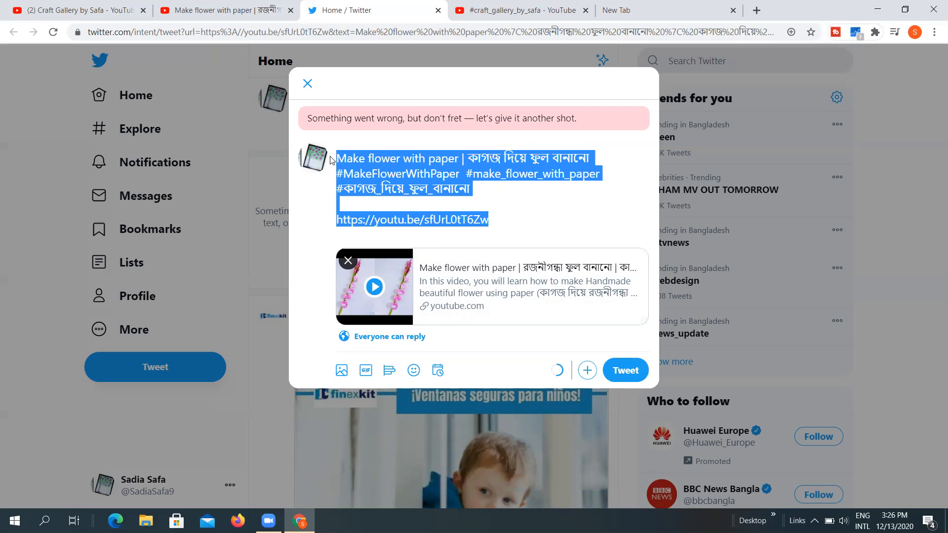
right_click(346, 156)
left_click(398, 199)
Step: Close the tweet composer, discard the draft and open the account's own profile page
left_click(307, 83)
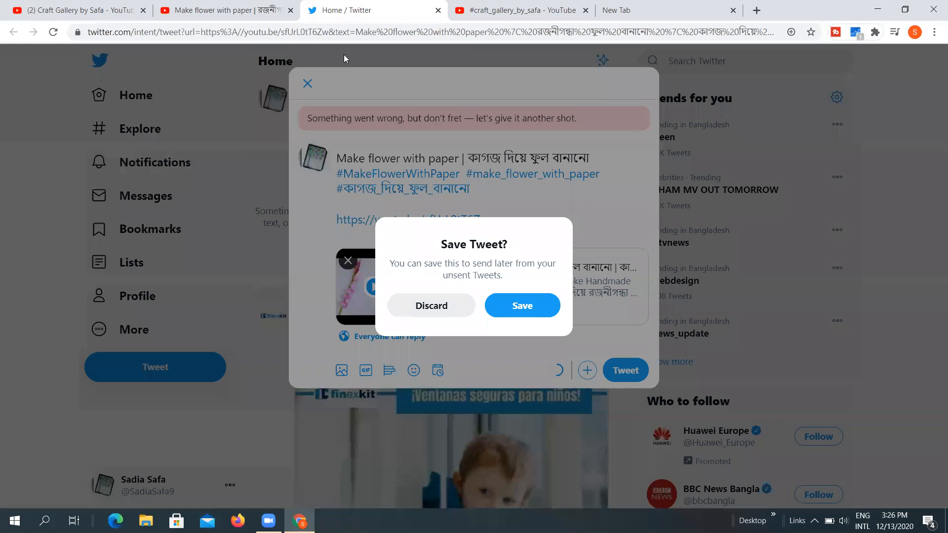
left_click(429, 311)
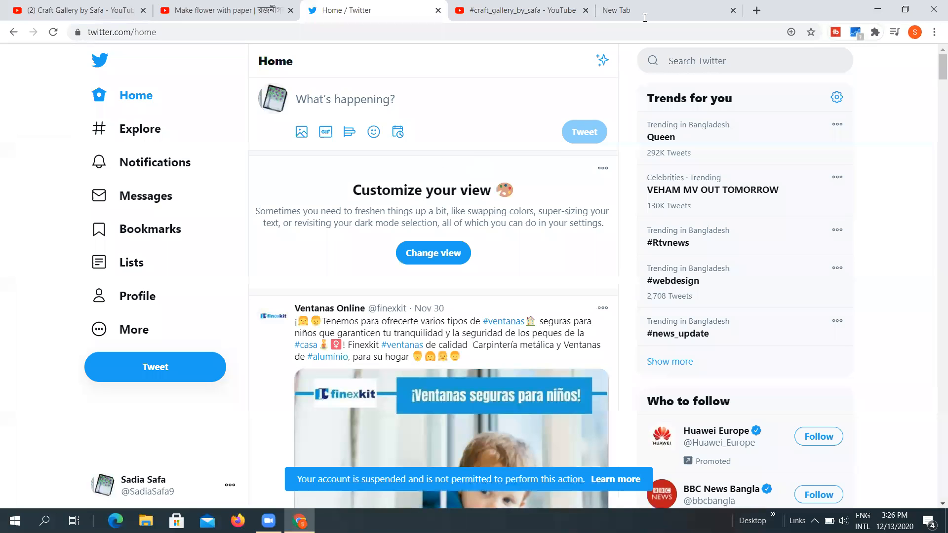
left_click(275, 95)
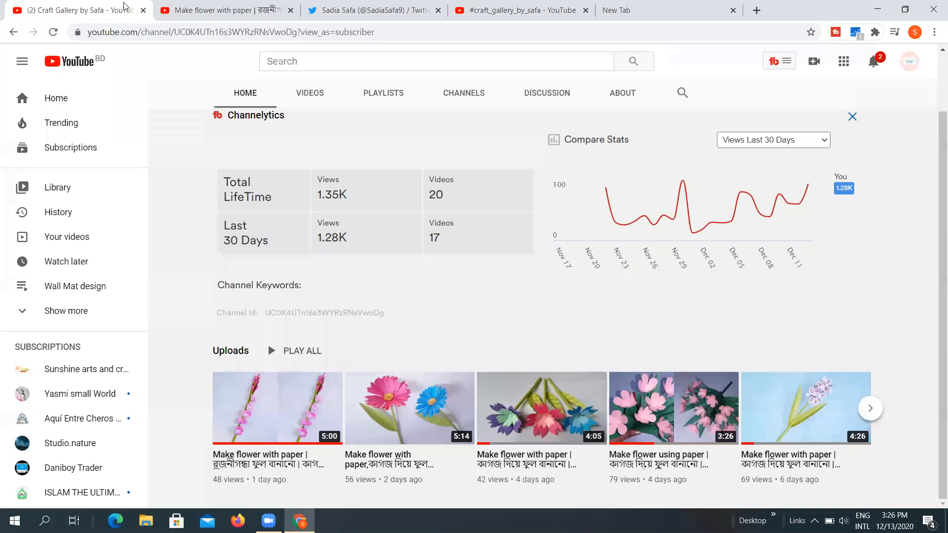
Step: Return to the paper flower video on YouTube, close its Share dialog and show the description and comments area
left_click(77, 9)
left_click(226, 5)
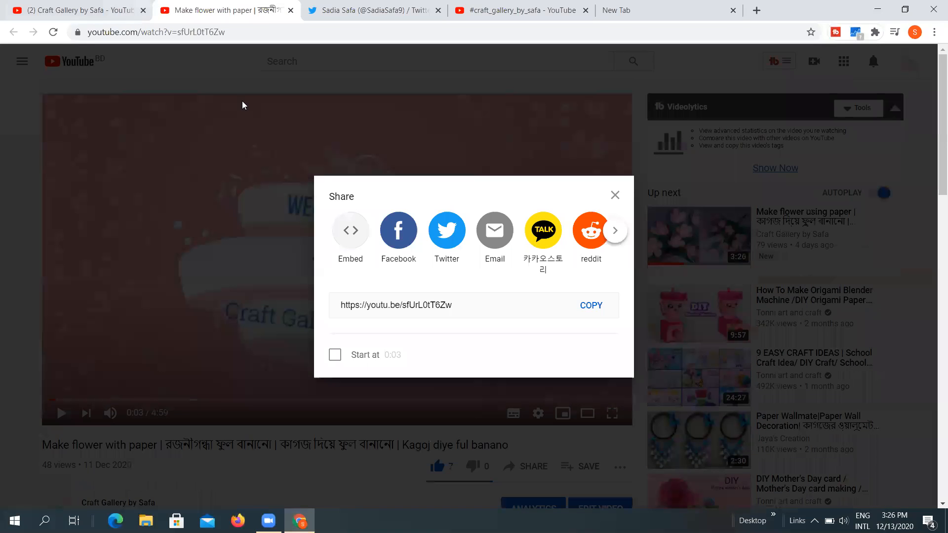
left_click(615, 196)
scroll(198, 266, "down", 3)
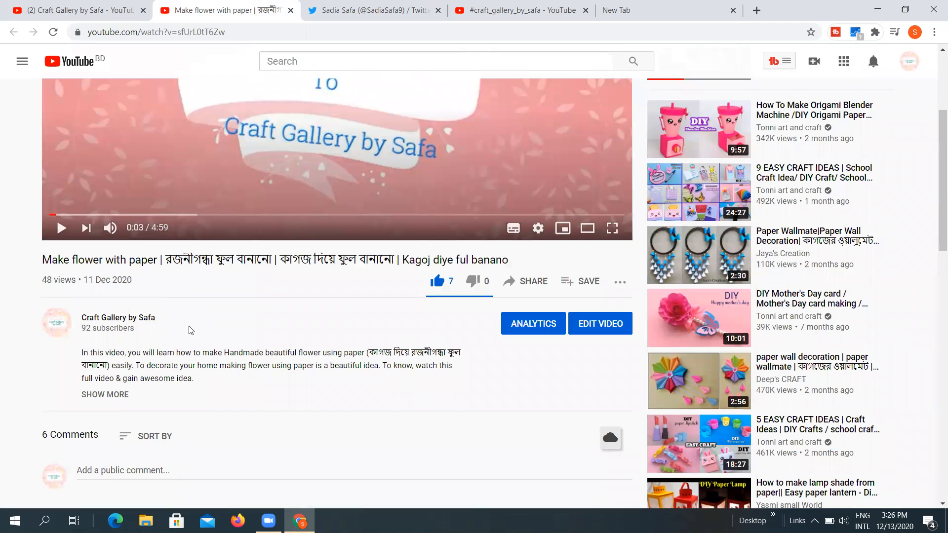
Step: Look through the tweets on the Twitter profile, then switch back to the Craft Gallery by Safa channel page on YouTube
left_click(362, 6)
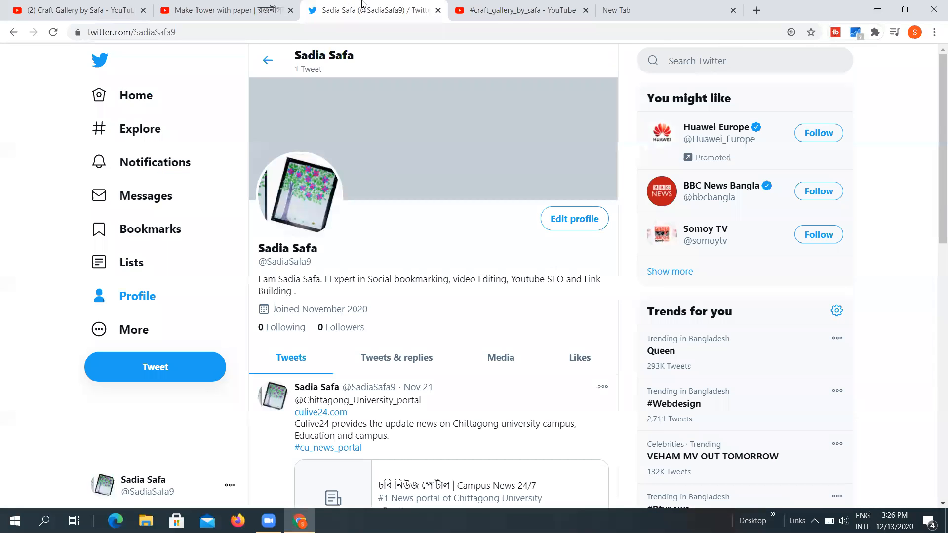
scroll(376, 285, "down", 4)
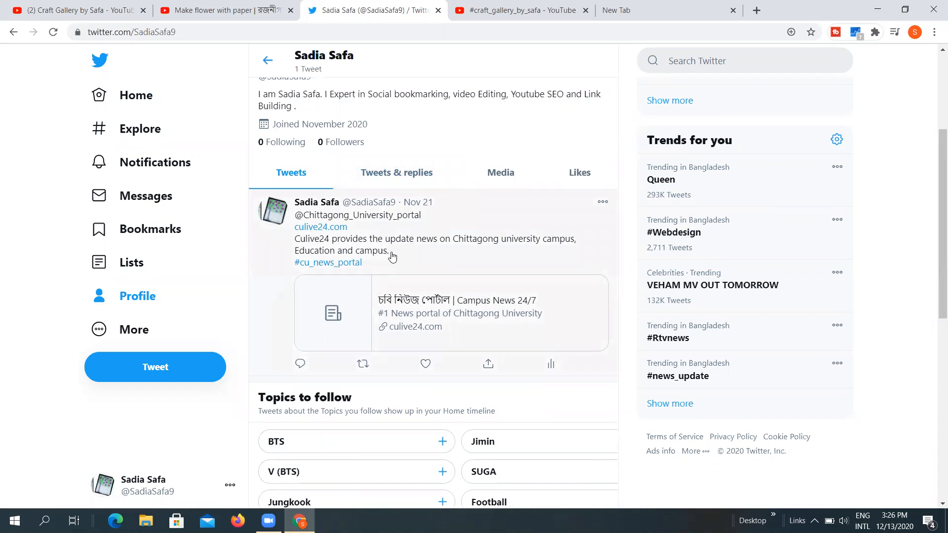
scroll(390, 252, "down", 2)
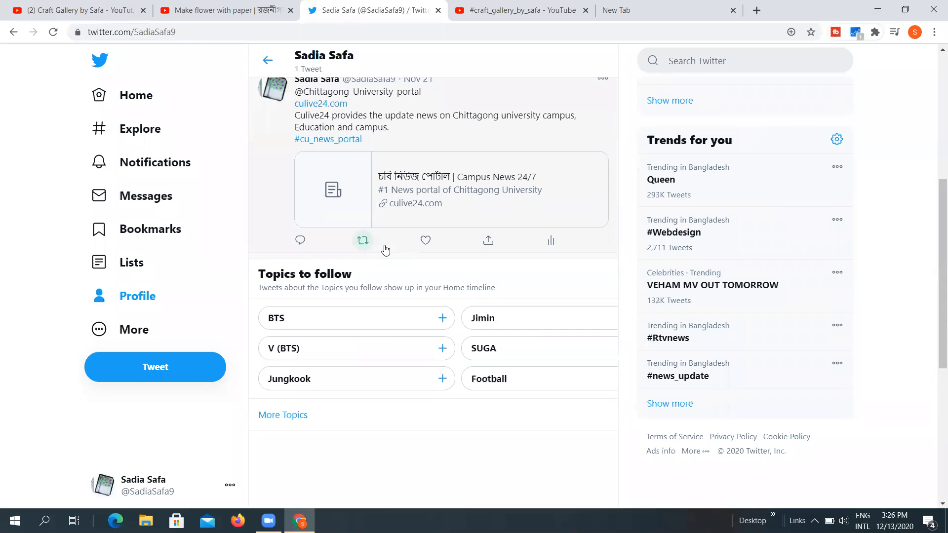
left_click(96, 7)
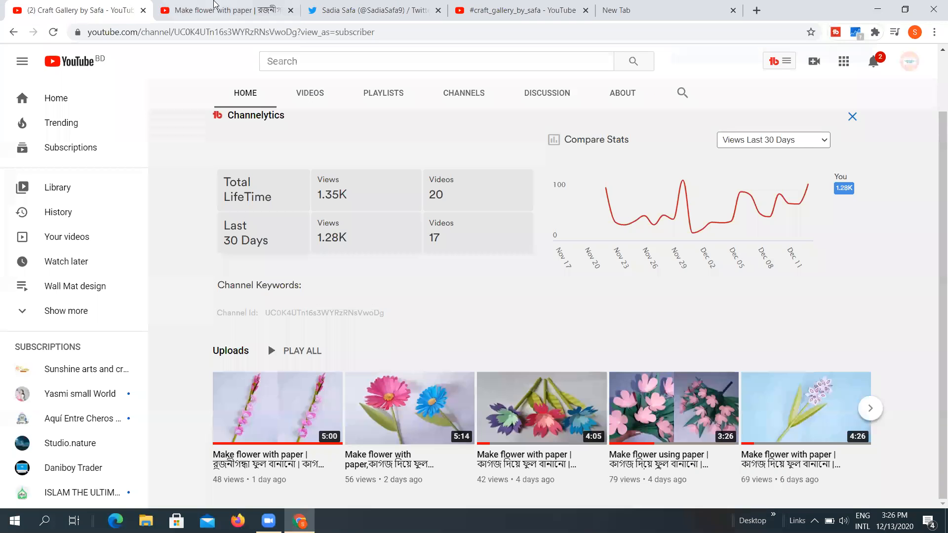
left_click(214, 5)
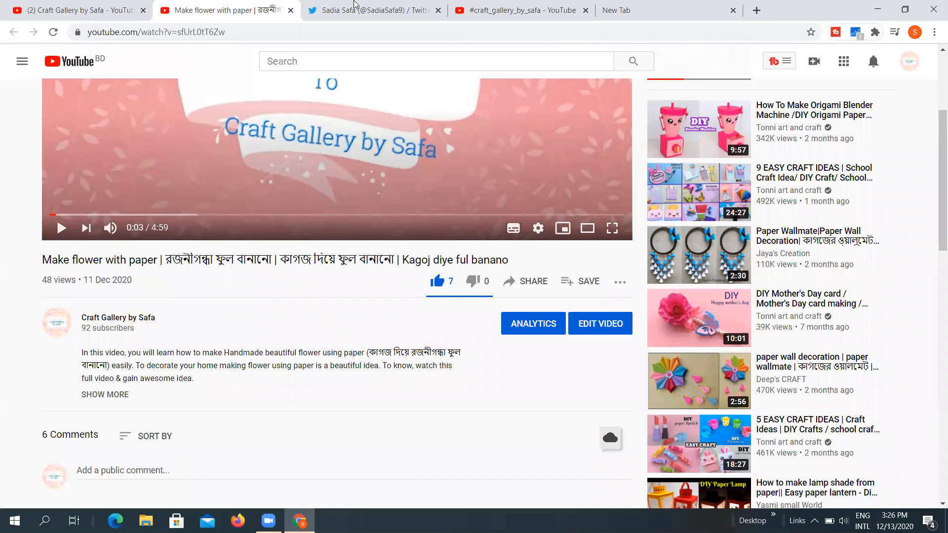
left_click(354, 4)
left_click(589, 4)
left_click(627, 6)
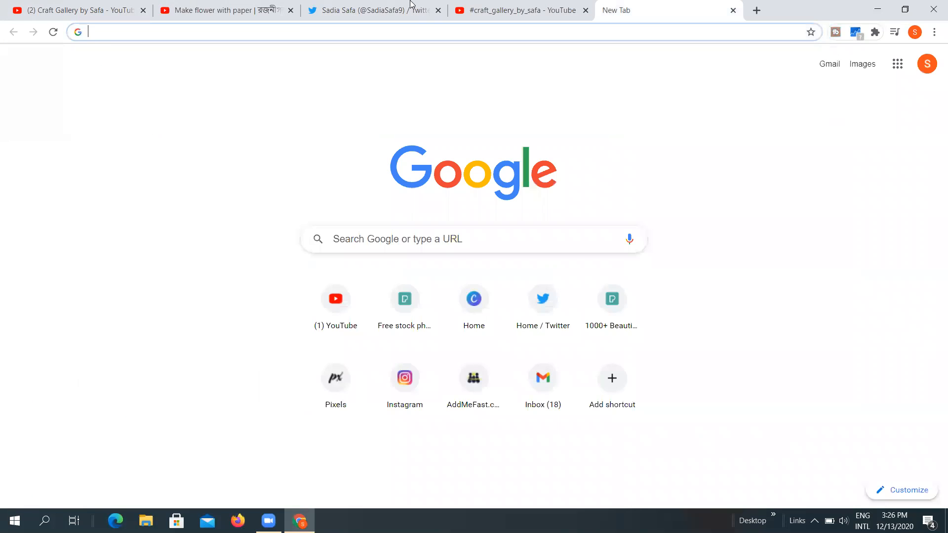
left_click(412, 5)
Step: Post the copied title, hashtags and video link as a public comment on the paper flower video, and expand the comment in full
left_click(224, 3)
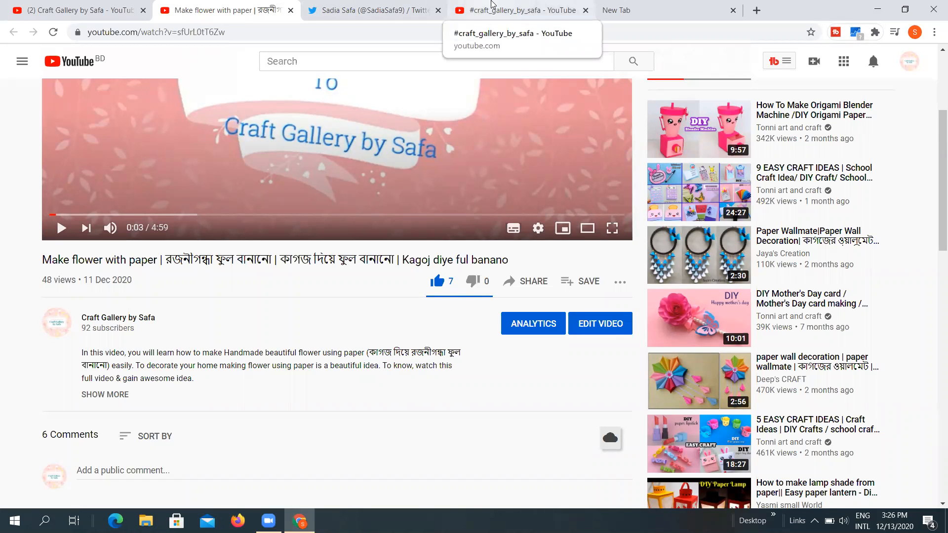
left_click_drag(45, 260, 158, 261)
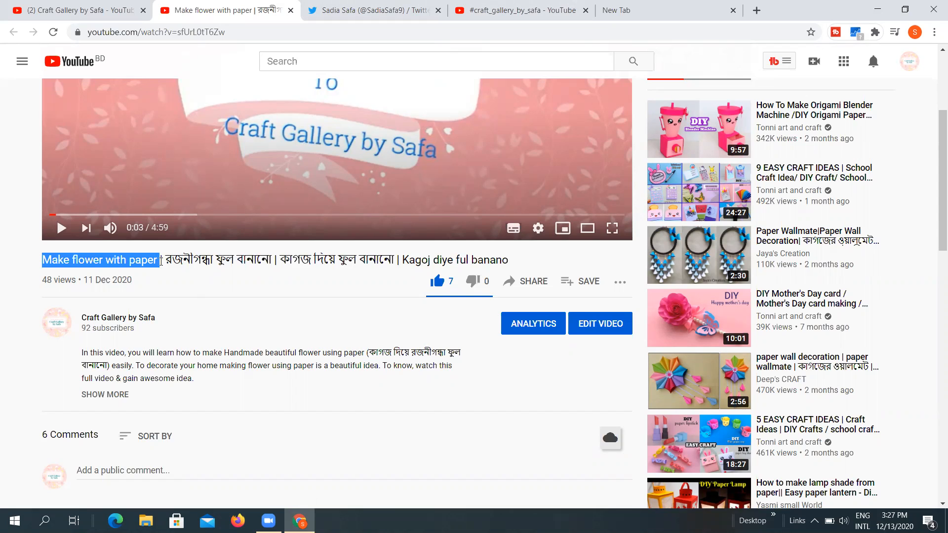
scroll(213, 316, "down", 2)
left_click(149, 342)
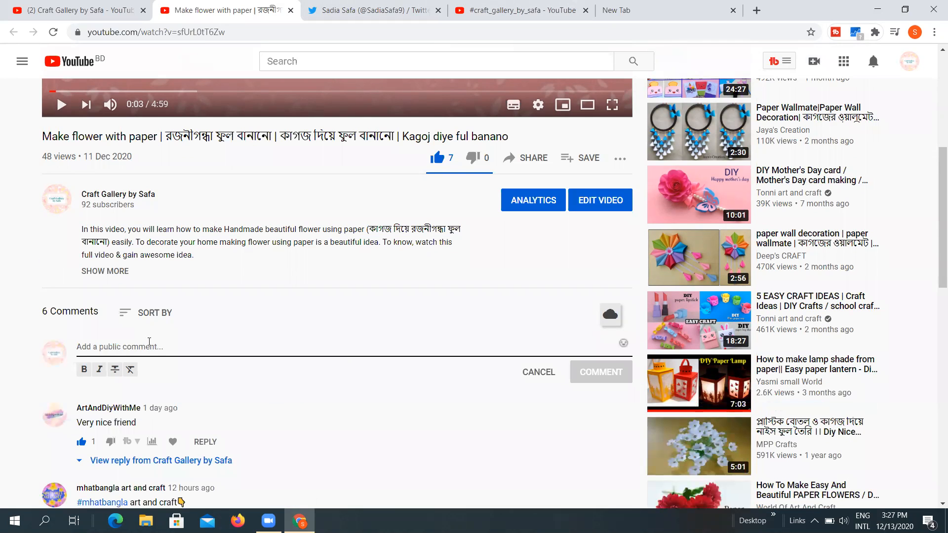
key("ctrl+v")
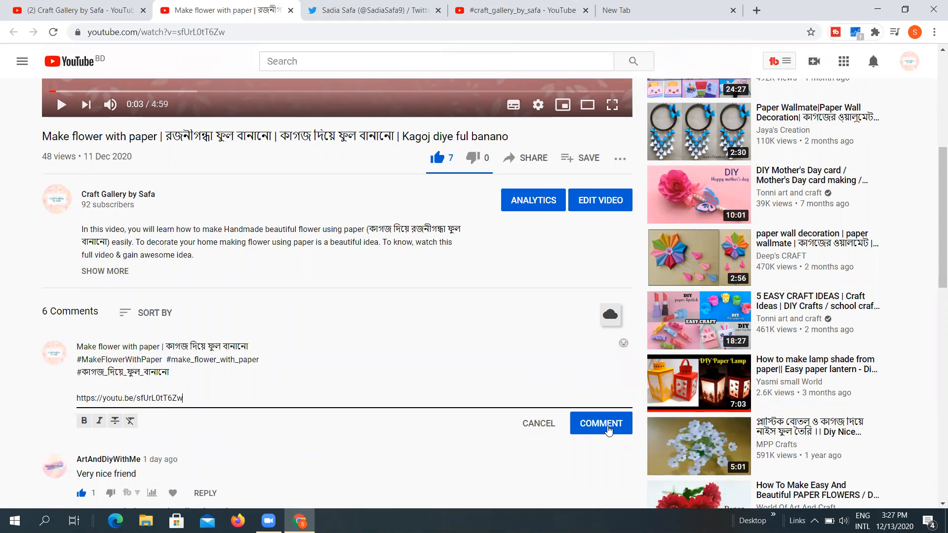
left_click(609, 428)
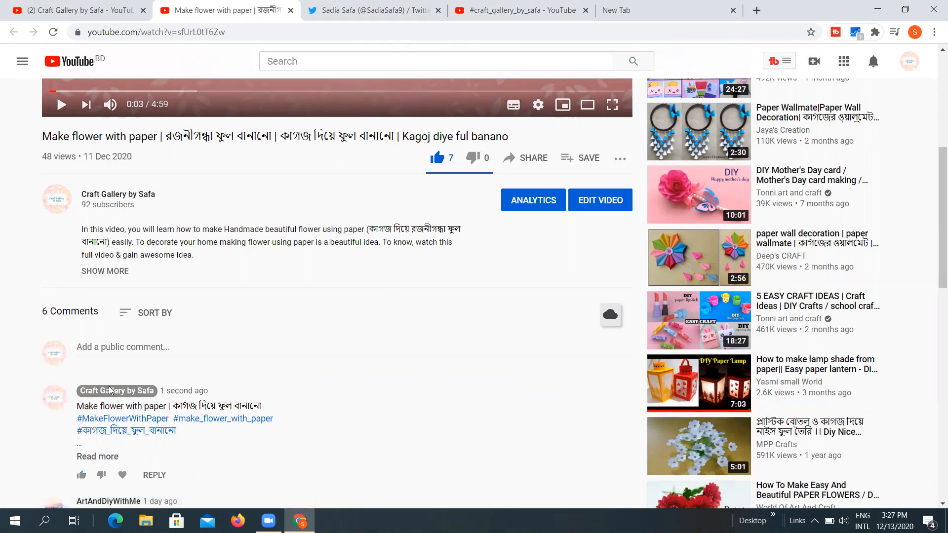
left_click(97, 456)
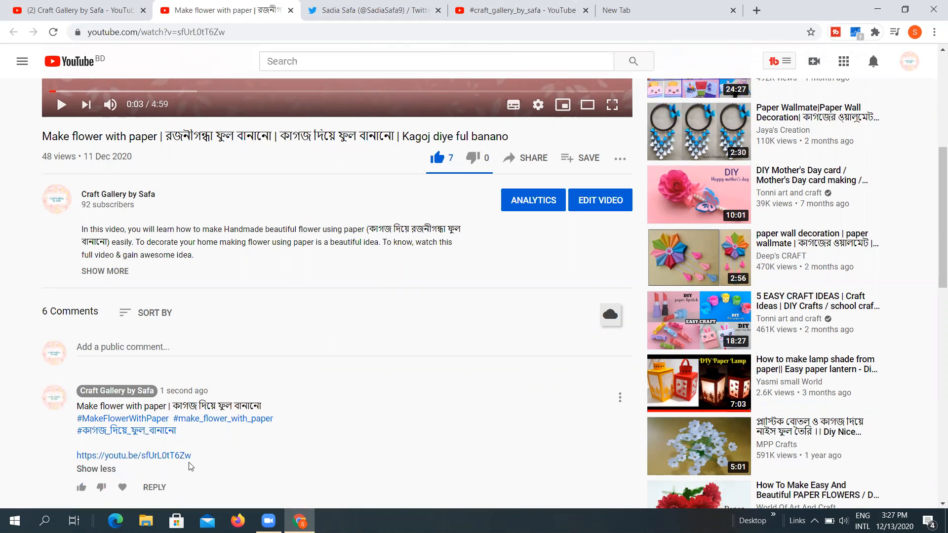
Step: Search Google for the phrase "Make flower with paper" from the video's title and look through the results
scroll(313, 205, "up", 3)
scroll(223, 237, "up", 3)
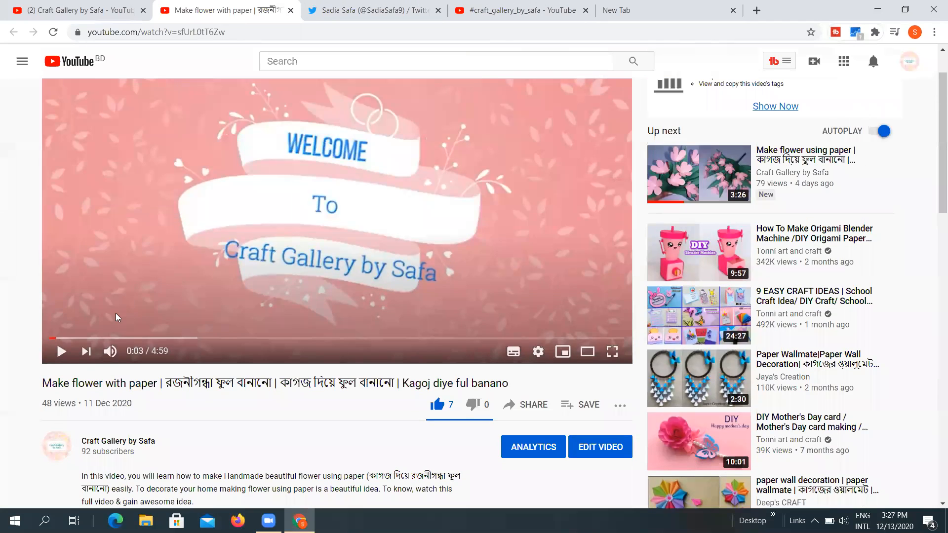
scroll(117, 341, "down", 3)
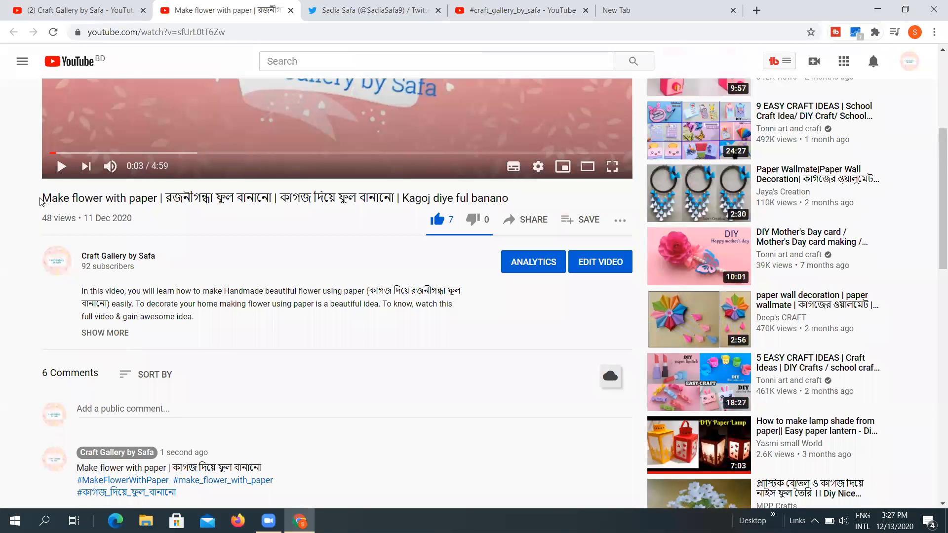
left_click_drag(44, 198, 156, 200)
right_click(154, 201)
left_click(207, 223)
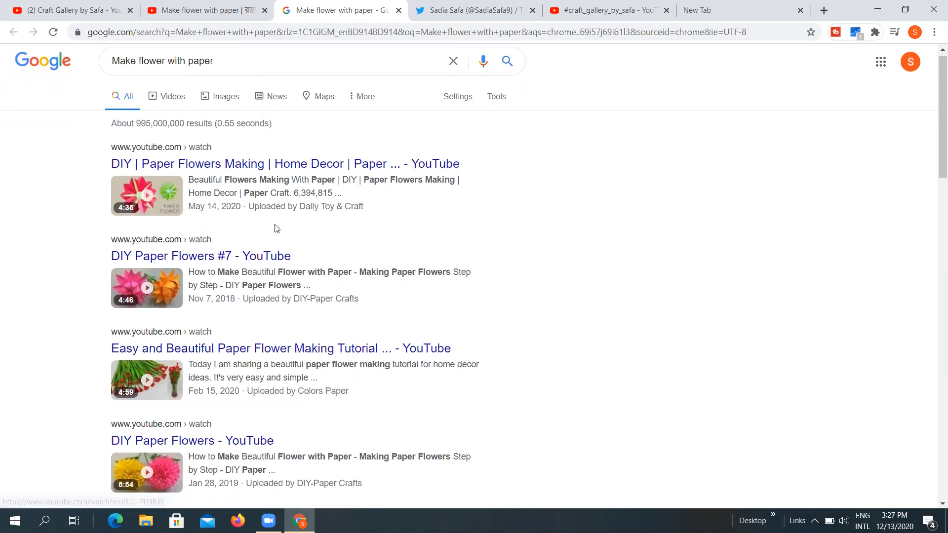
scroll(273, 227, "down", 2)
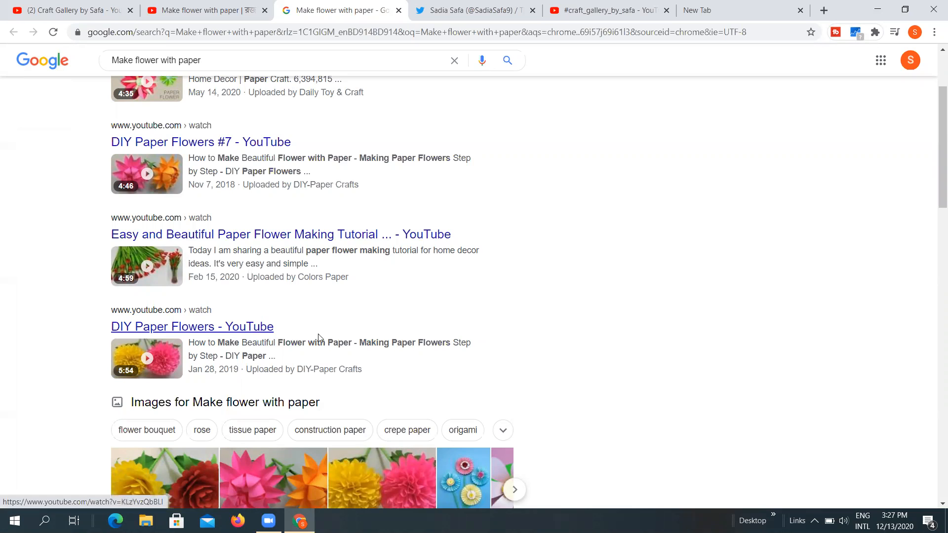
scroll(408, 305, "down", 3)
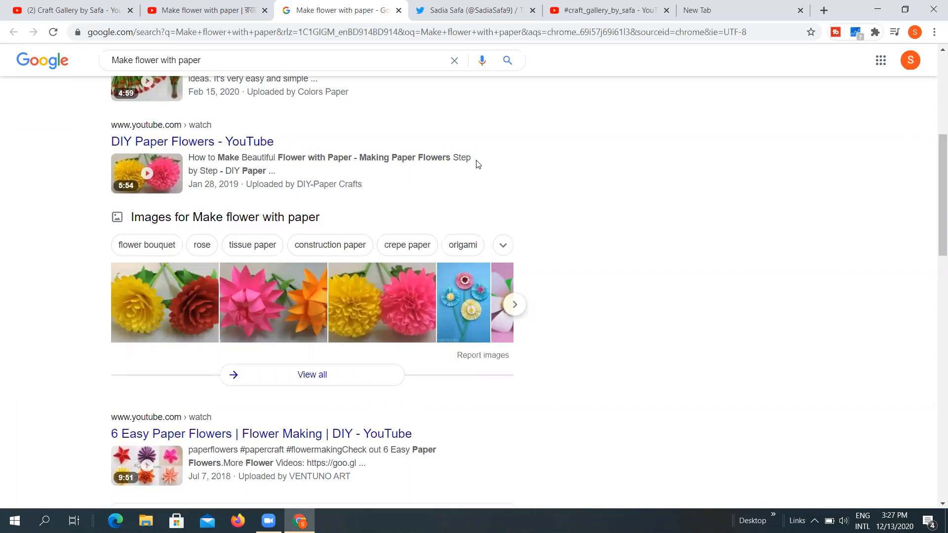
scroll(478, 164, "up", 5)
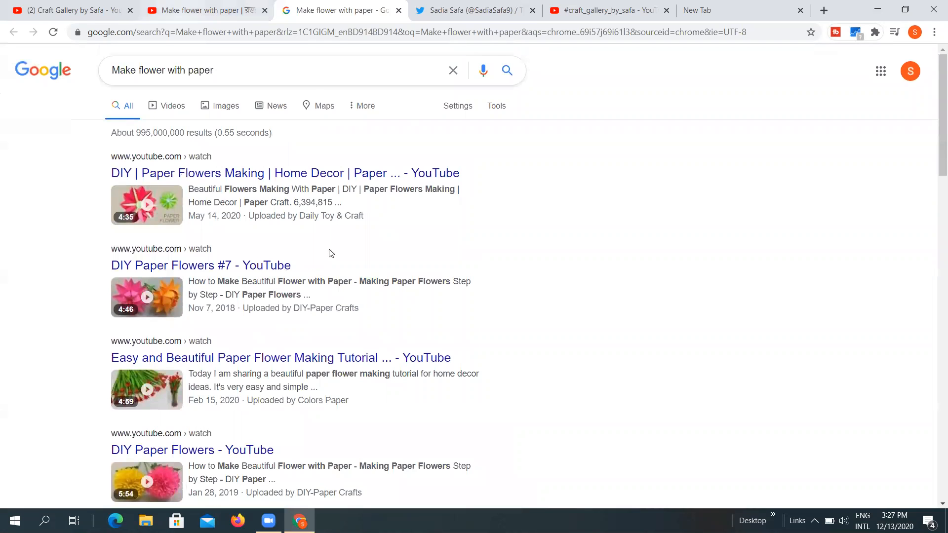
Step: Return to the paper flower video on YouTube and open its details for editing in YouTube Studio
left_click(200, 4)
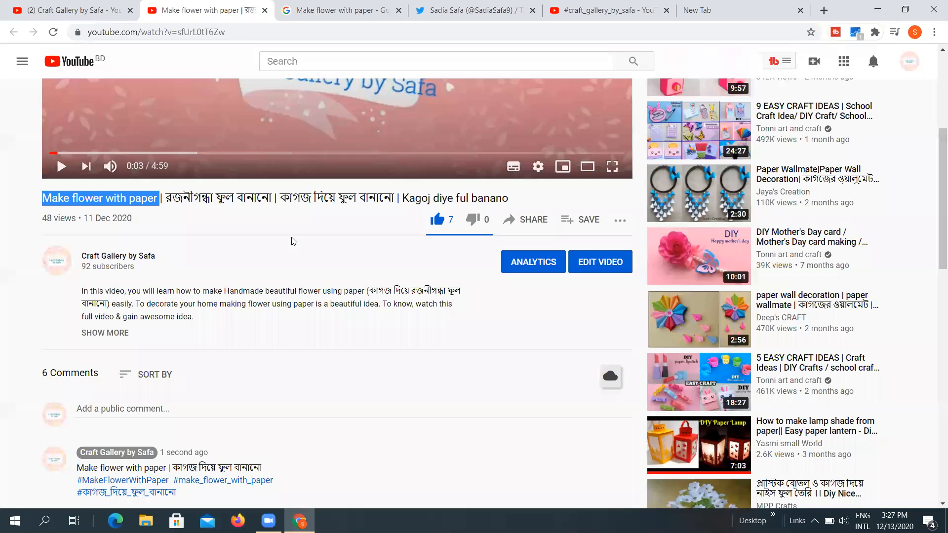
left_click(605, 264)
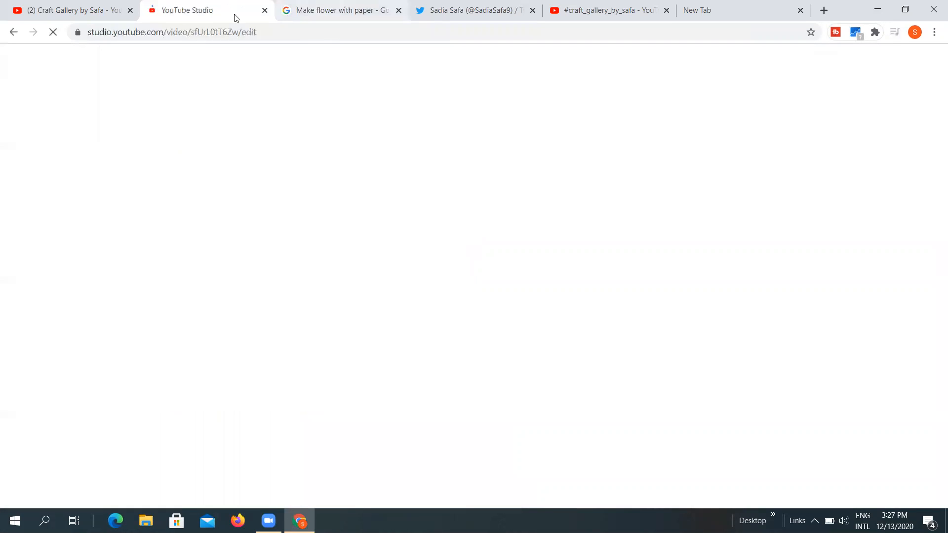
Step: Examine the Google results for "Make flower with paper", including the result count, the search phrase and the competing listings
left_click(318, 5)
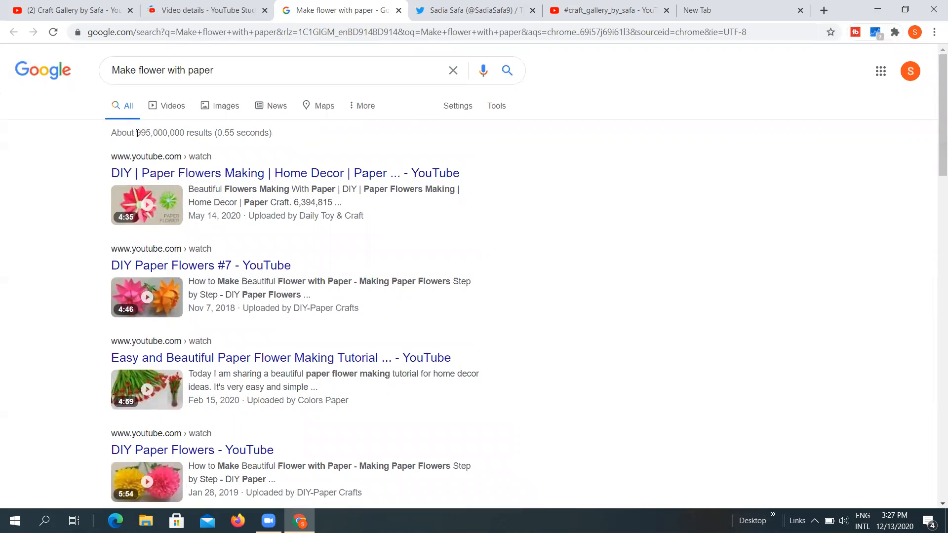
left_click_drag(138, 134, 203, 133)
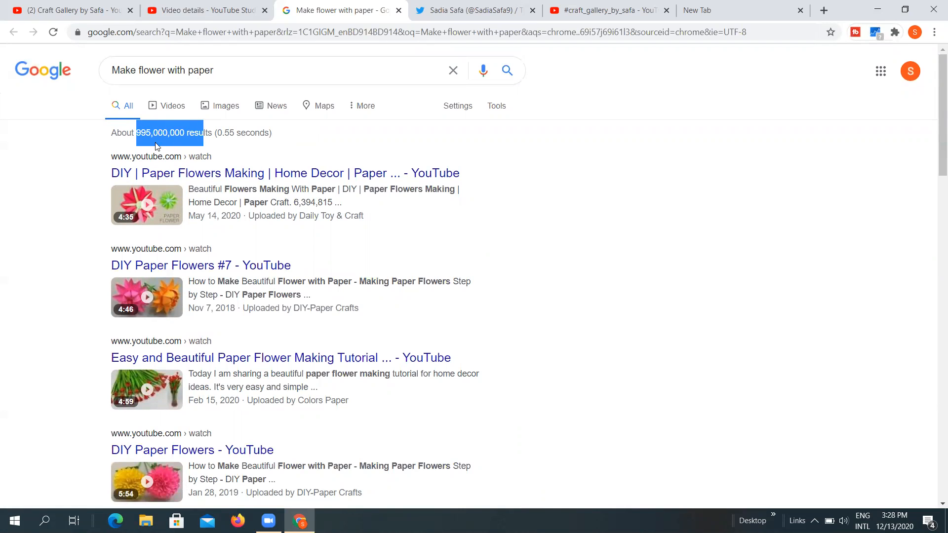
left_click(165, 128)
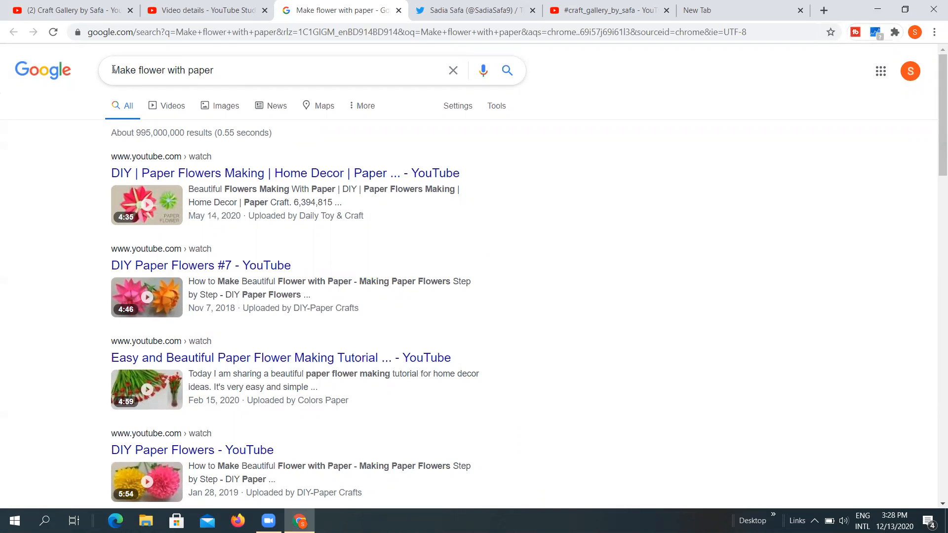
left_click_drag(113, 70, 243, 70)
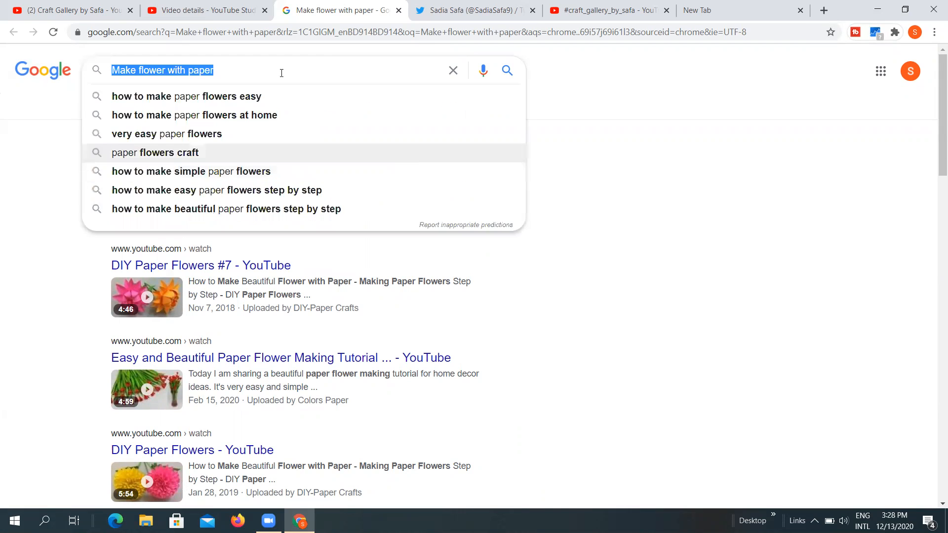
left_click(612, 159)
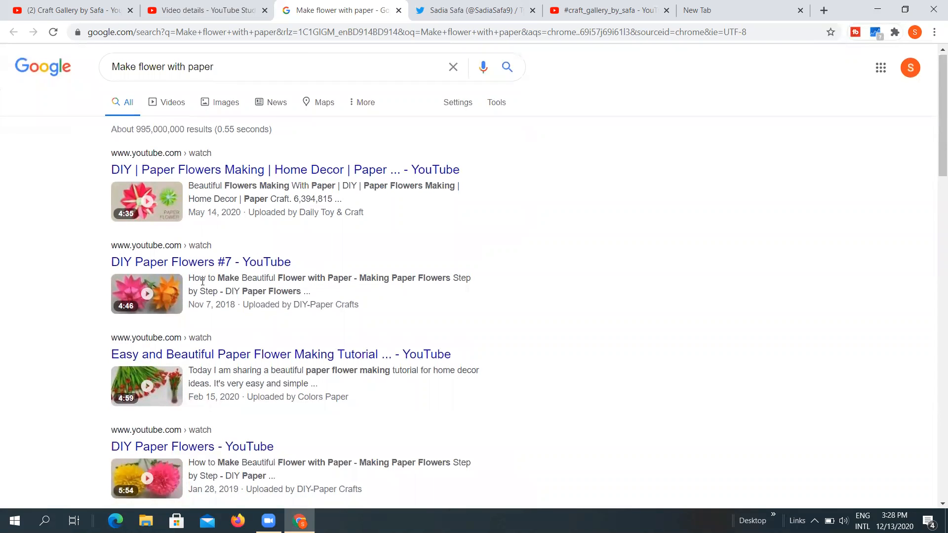
scroll(202, 297, "down", 10)
scroll(205, 302, "down", 9)
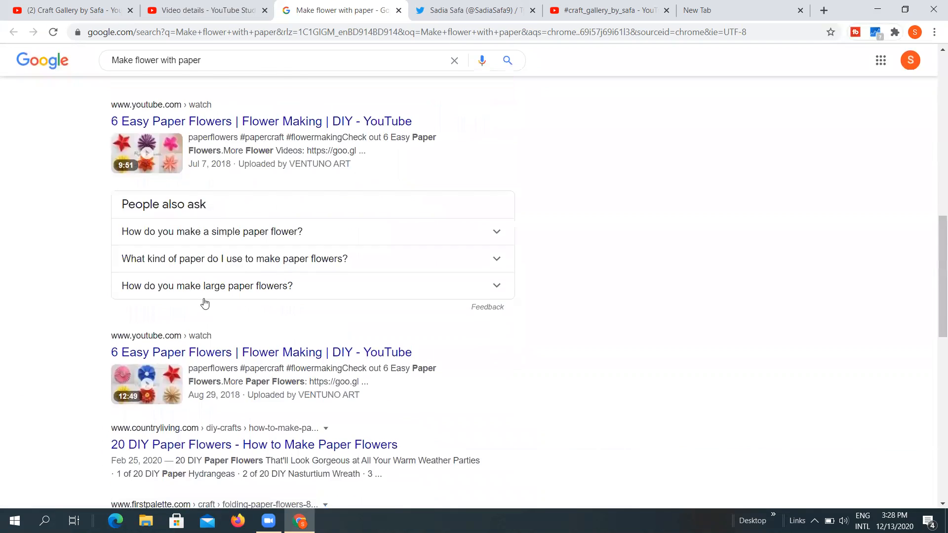
scroll(204, 331, "up", 20)
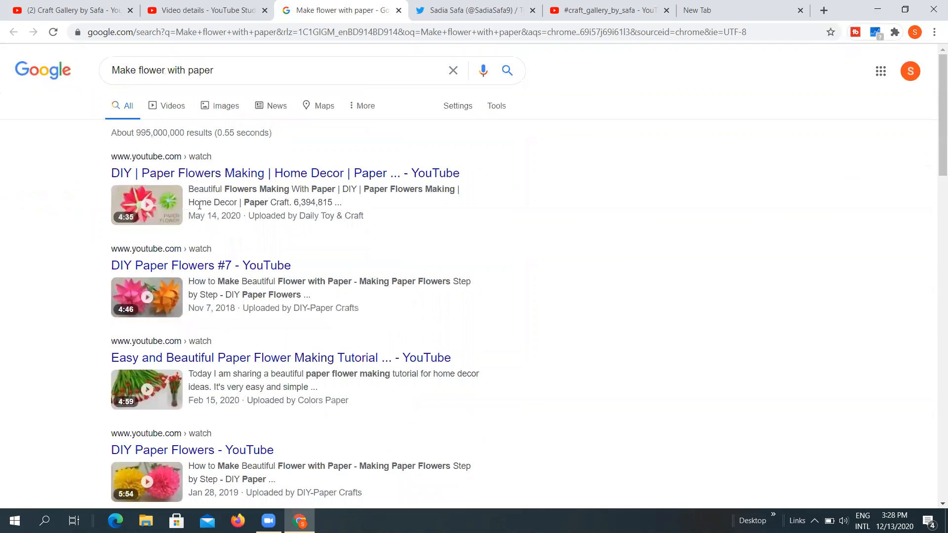
Step: In YouTube Studio, insert the copied title, hashtags and video link on a new line above the video description's existing text
left_click(211, 12)
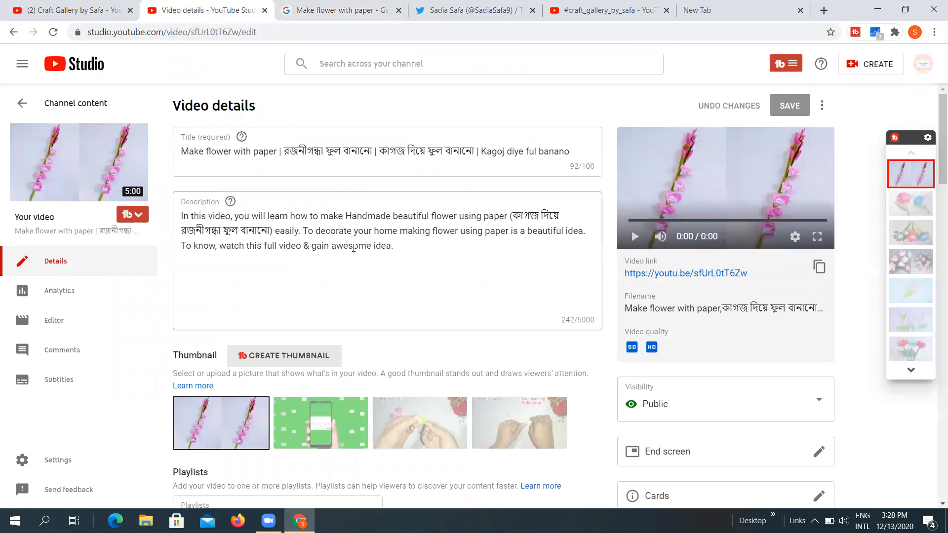
left_click(181, 152)
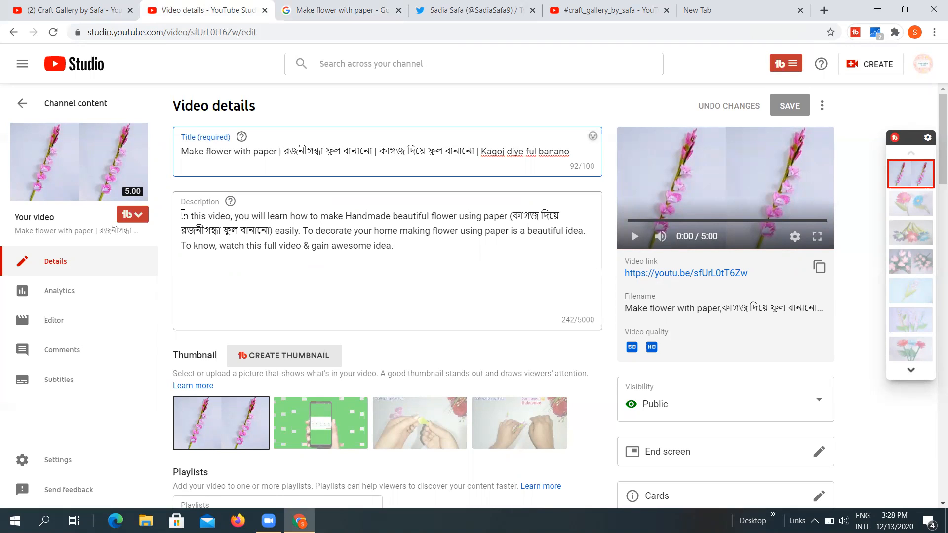
left_click(183, 217)
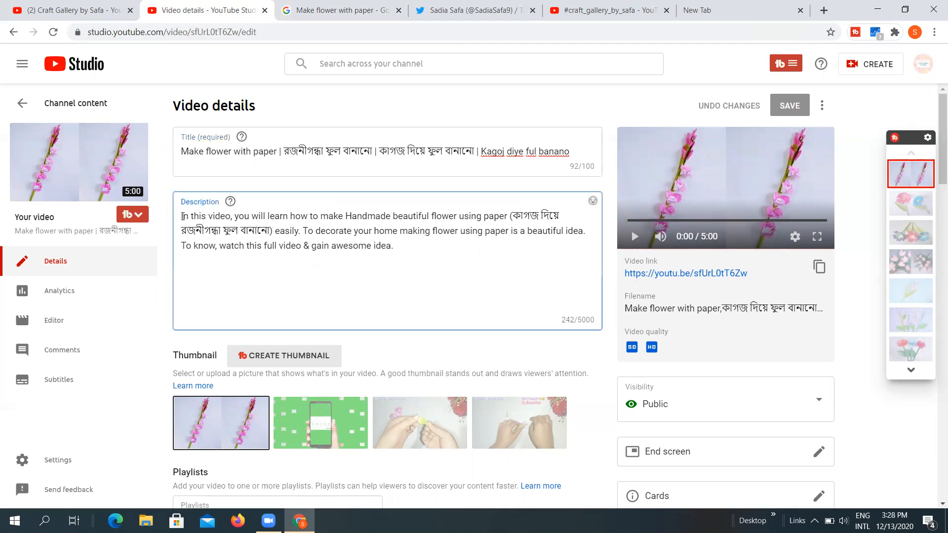
key("Return")
key("Return")
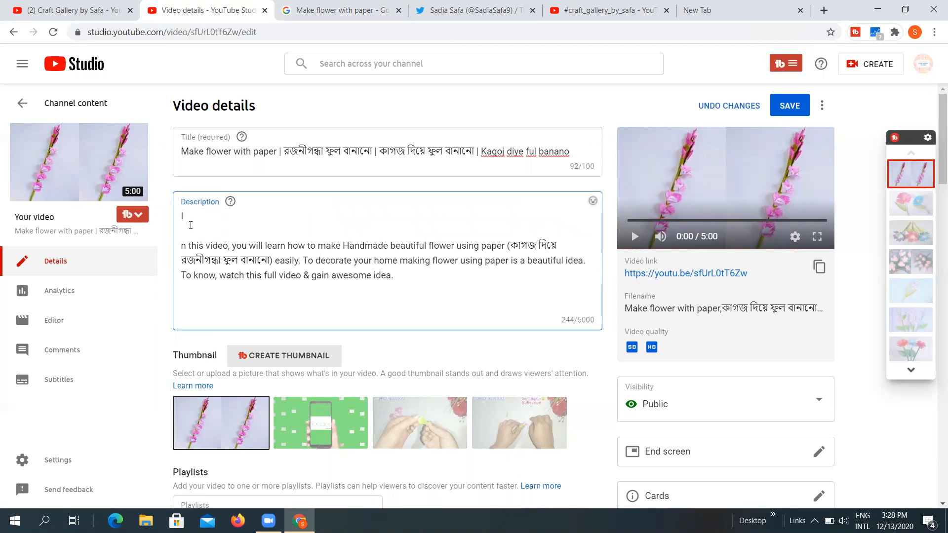
key("BackSpace")
key("BackSpace")
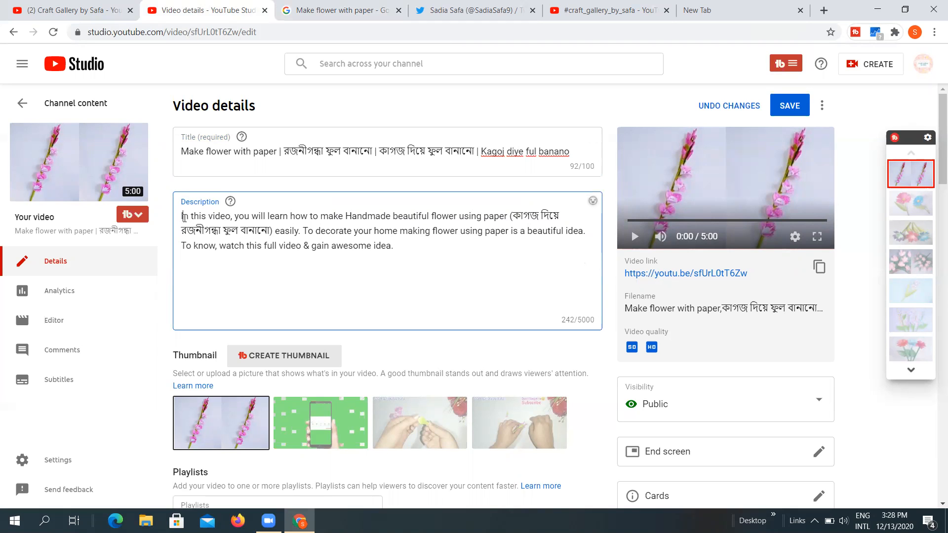
key("Return")
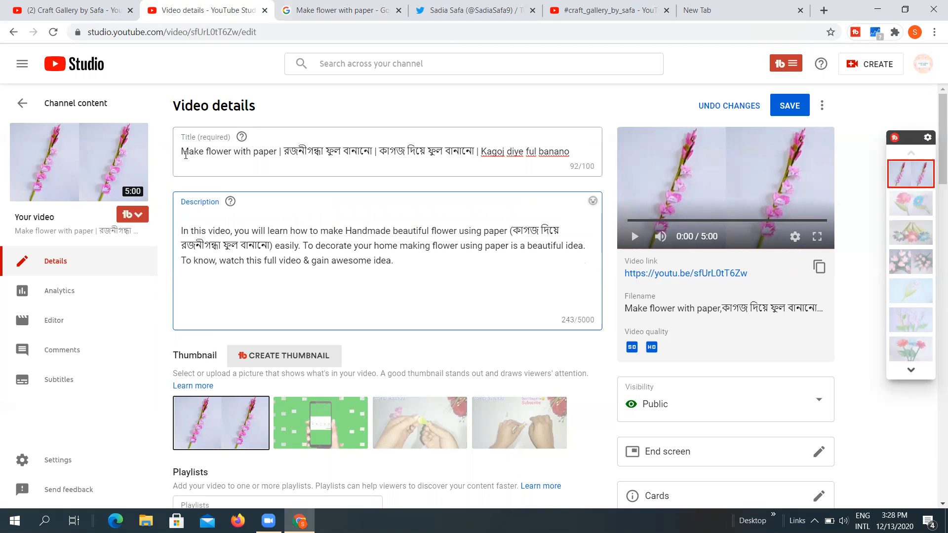
type("Make flower with paper | কাগজ দিয়ে ফুল বানানো #MakeFlowerWithPaper  #make_flower_with_paper #কাগজ_দিয়ে_ফুল_বানানো  https://youtu.be/sfUrL0tT6Zw")
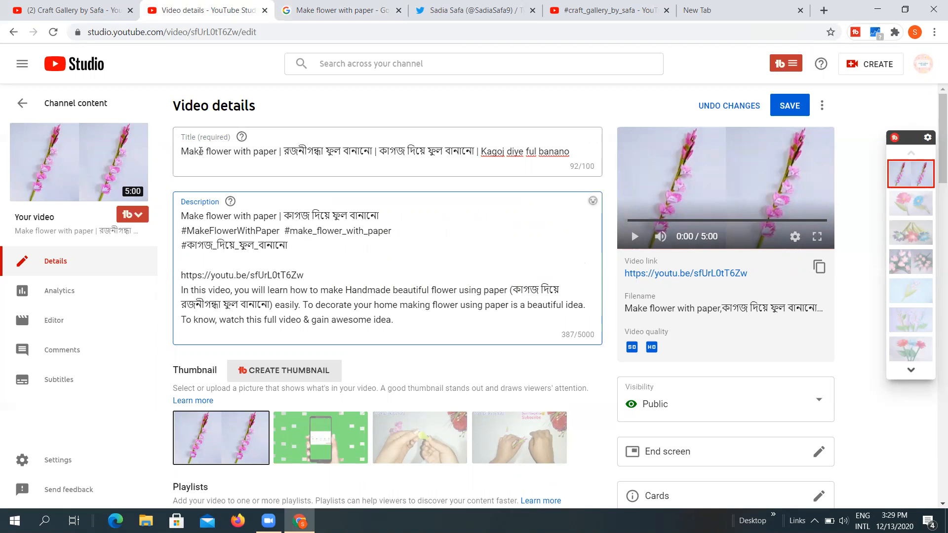
Step: Highlight the video title from "Make flower with paper" through "কাগজ দিয়ে ফুল বানানো", and clear the selection
left_click(499, 152, "shift")
left_click(473, 151, "shift")
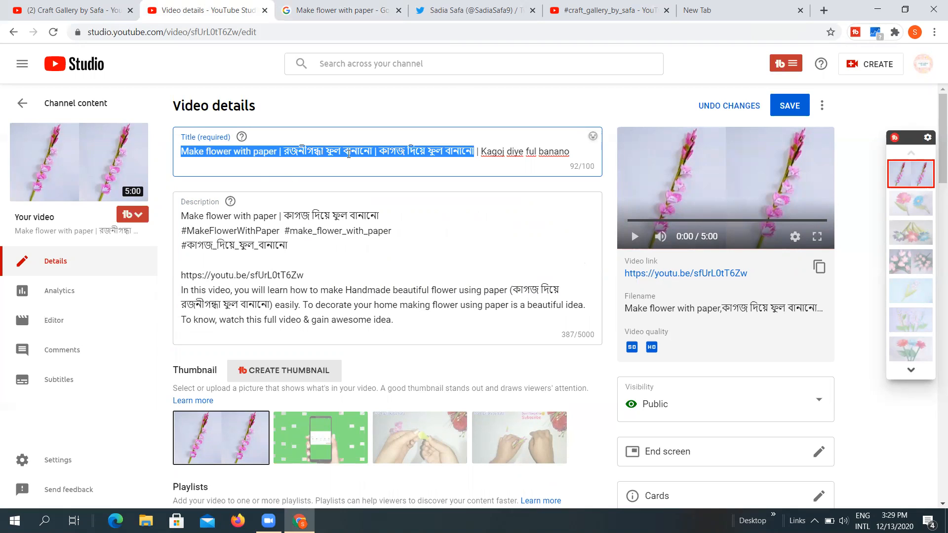
left_click(440, 152)
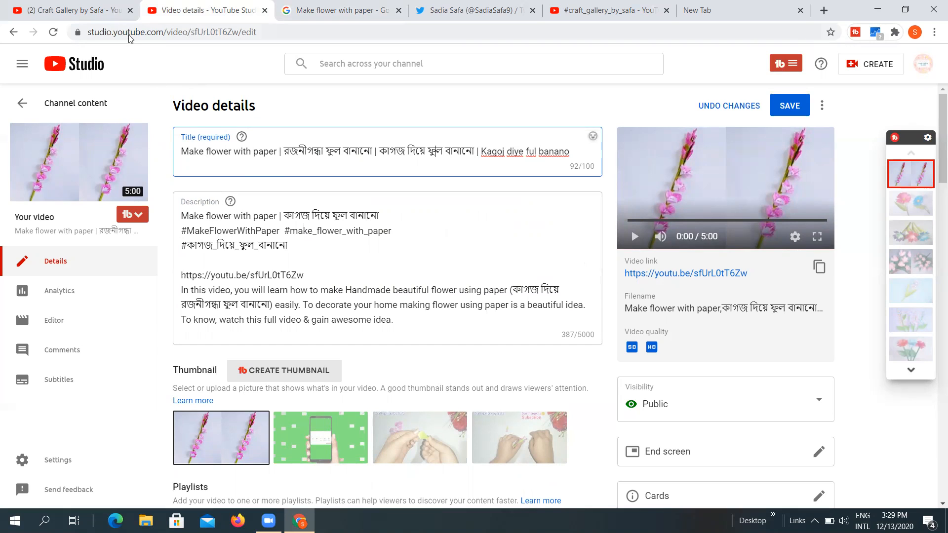
Step: Open the paper flower video from the #craft_gallery_by_safa search results on YouTube and pause its playback
left_click(78, 7)
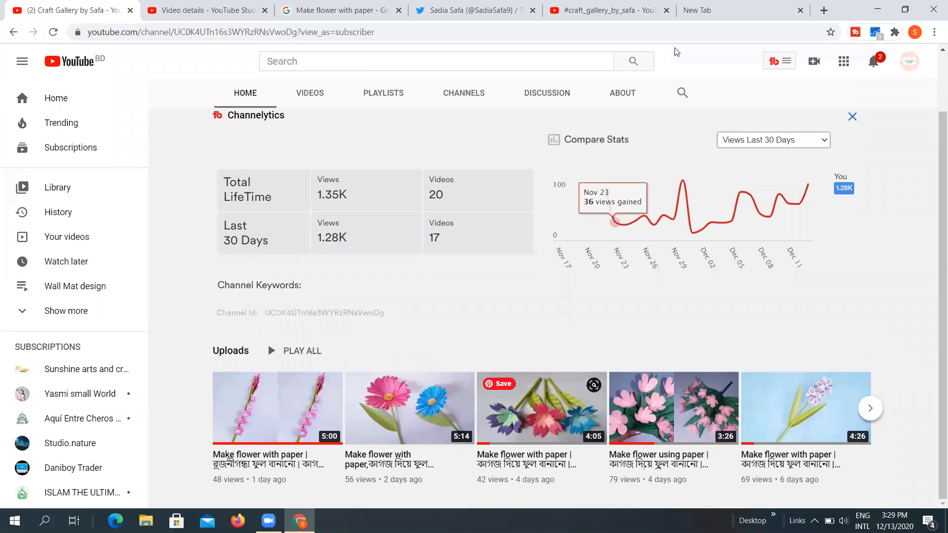
left_click(637, 7)
left_click(196, 296)
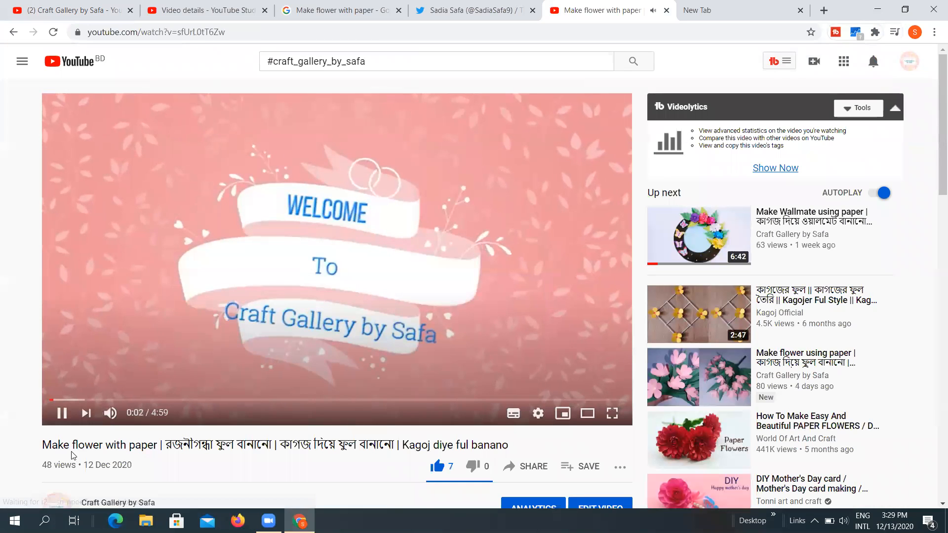
left_click(62, 416)
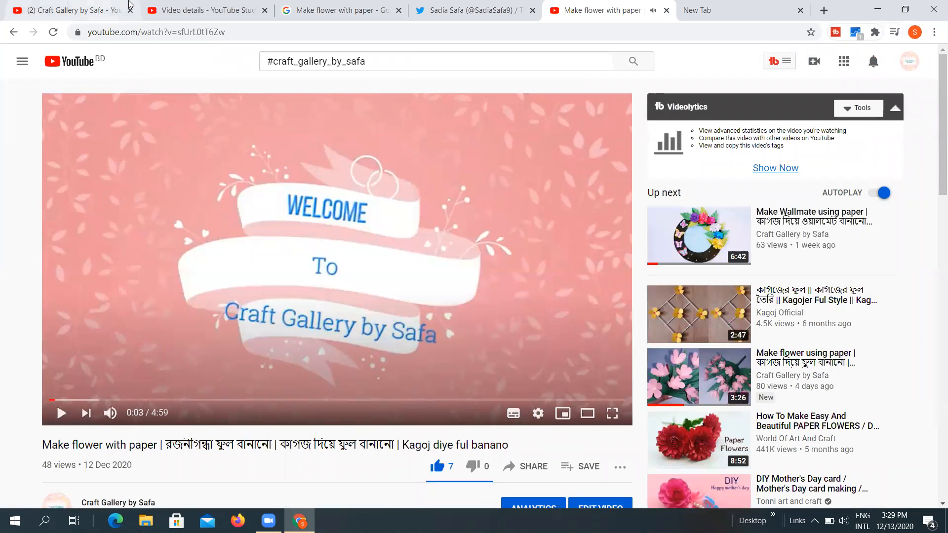
Step: In YouTube Studio, insert a craft hashtag in front of MakeFlowerWithPaper in the video description's hashtag line
left_click(215, 3)
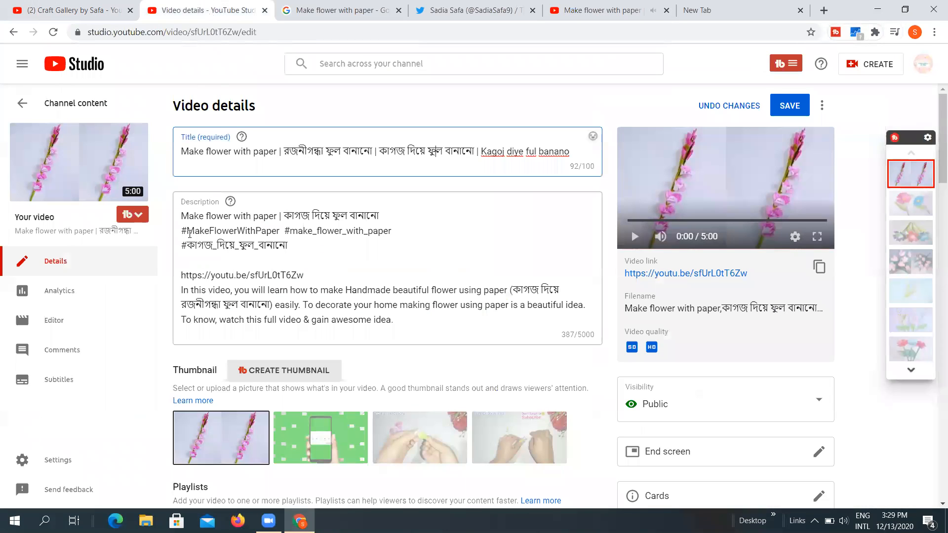
left_click(187, 230)
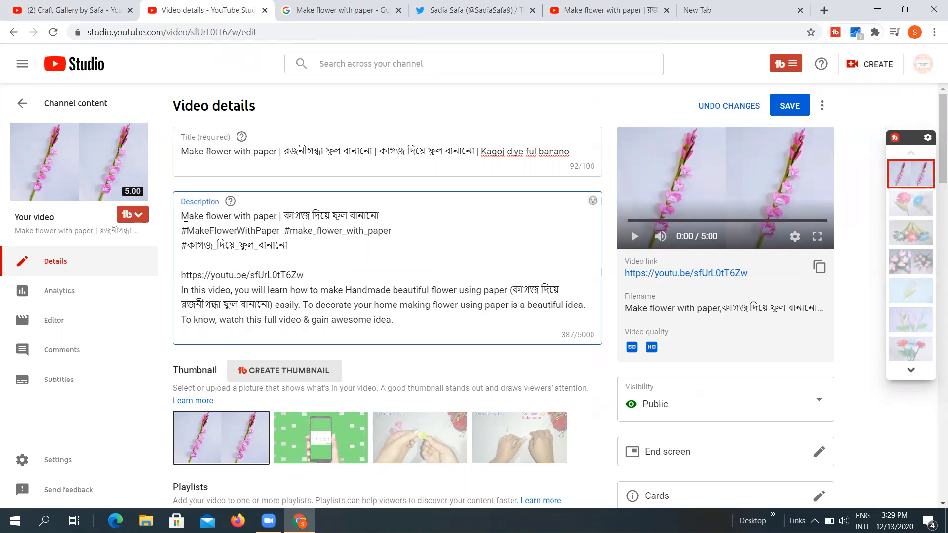
left_click(290, 166)
left_click(186, 230)
key("BackSpace")
type("crfa")
key("Right")
type("a")
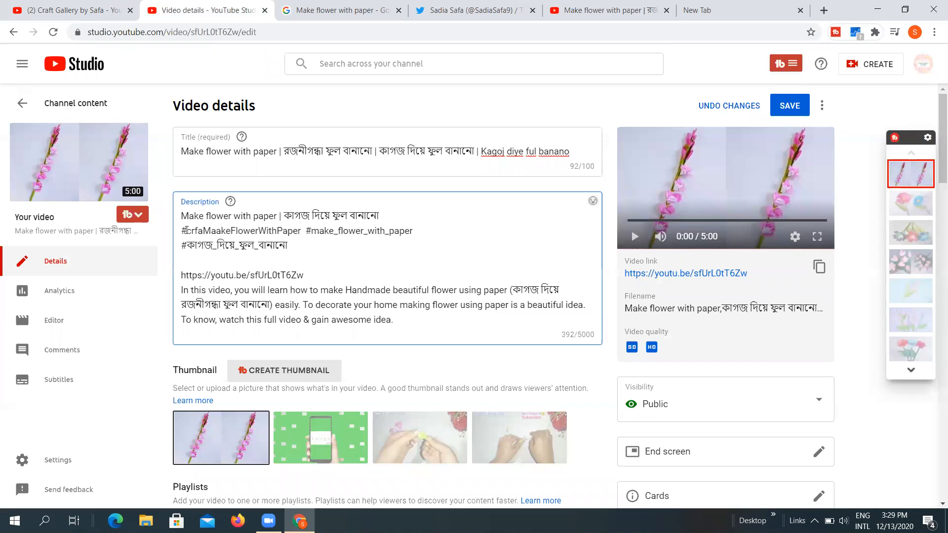
key("BackSpace")
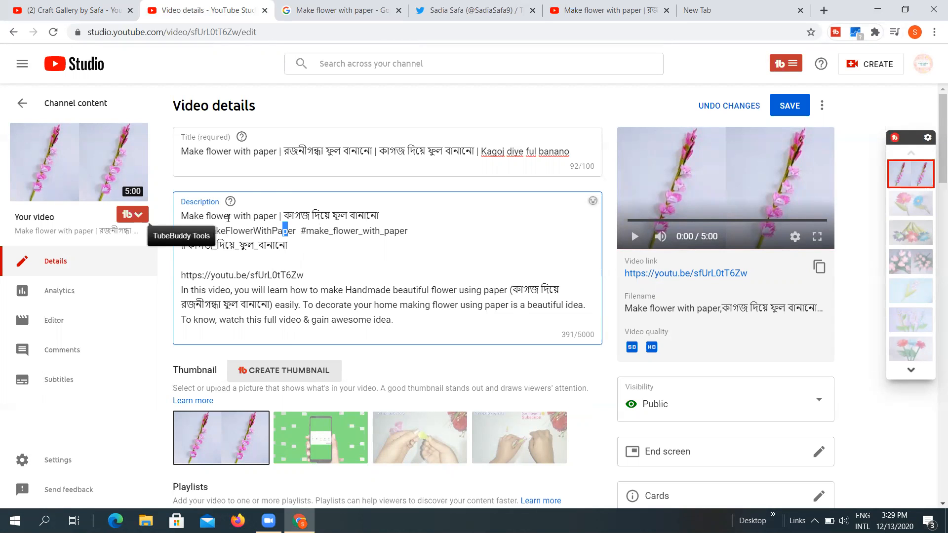
scroll(218, 187, "down", 4)
scroll(213, 174, "up", 1)
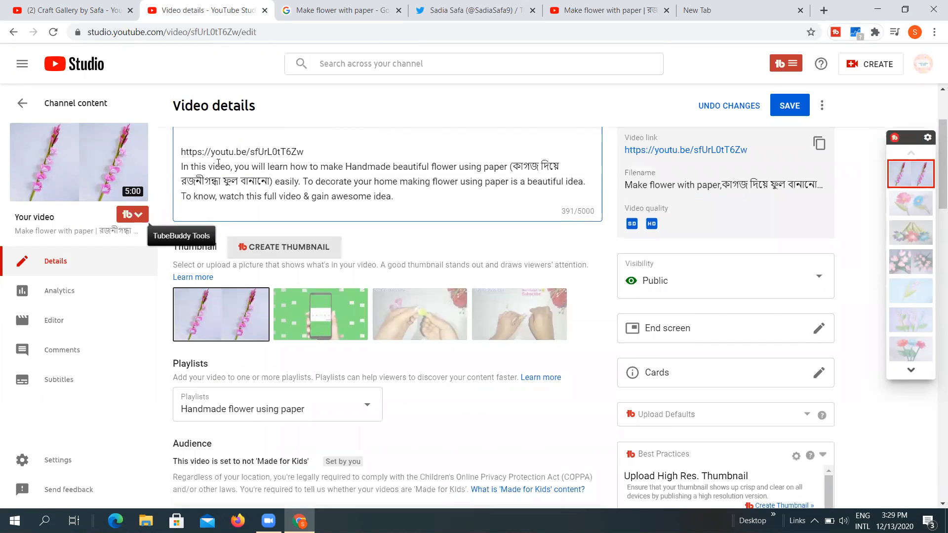
scroll(218, 164, "up", 2)
scroll(210, 167, "down", 1)
left_click(204, 168)
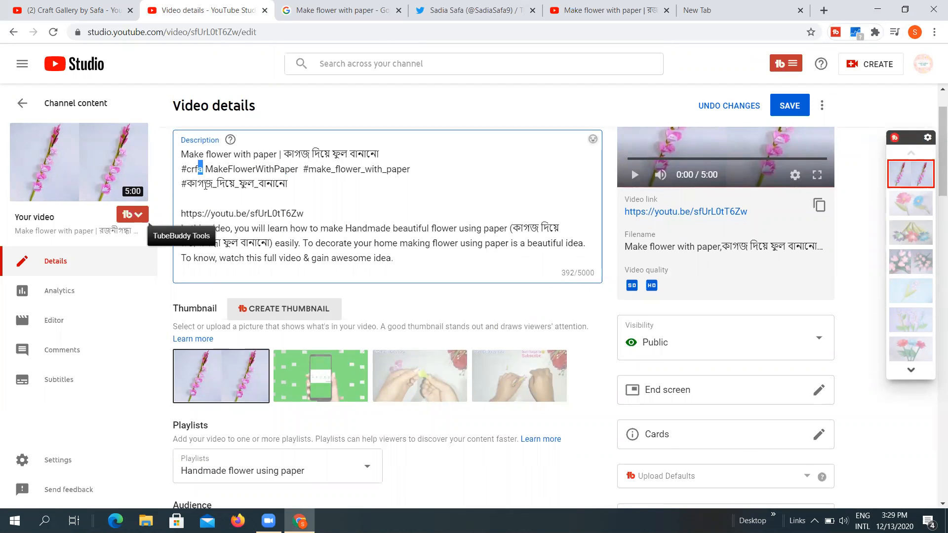
left_click(202, 169)
type("ft")
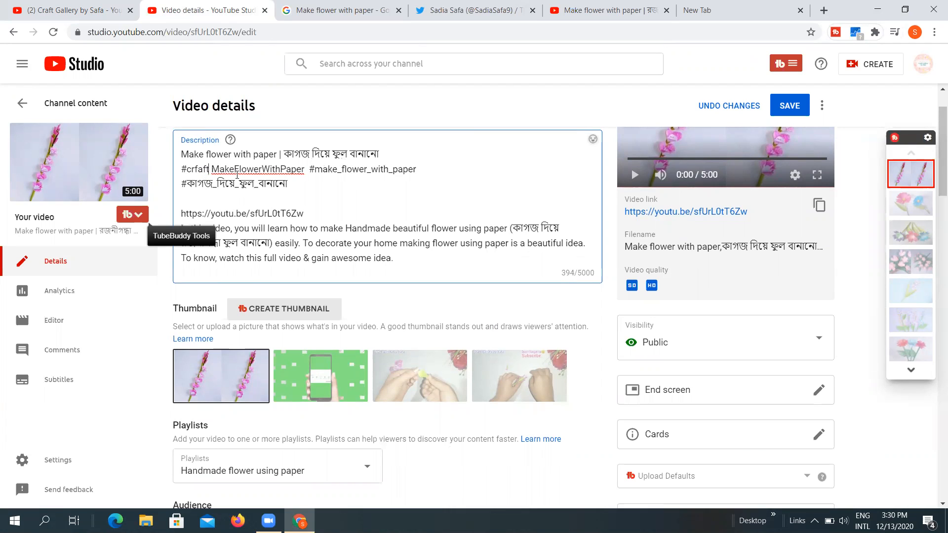
Step: Correct the new hashtag's spelling to #craft and restore the # in front of MakeFlowerWithPaper
left_click(199, 170)
key("BackSpace")
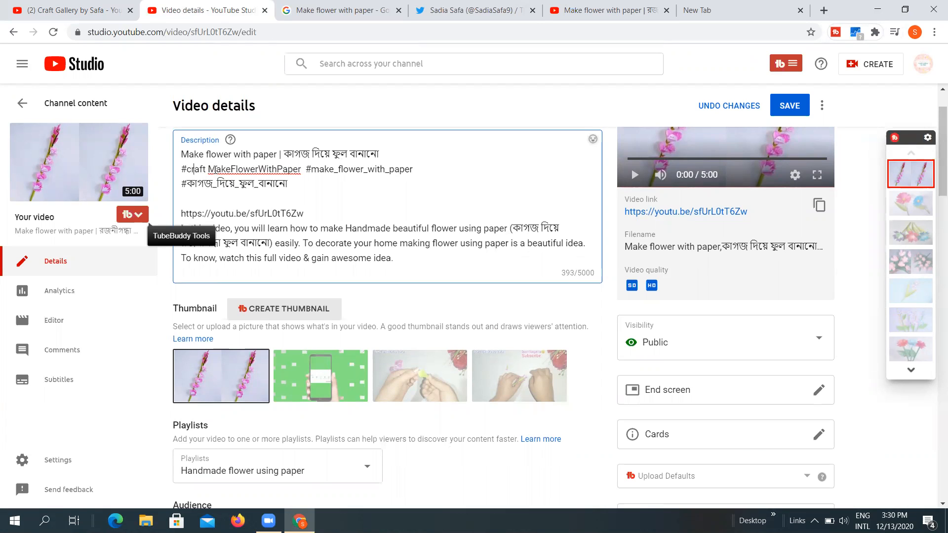
type("#")
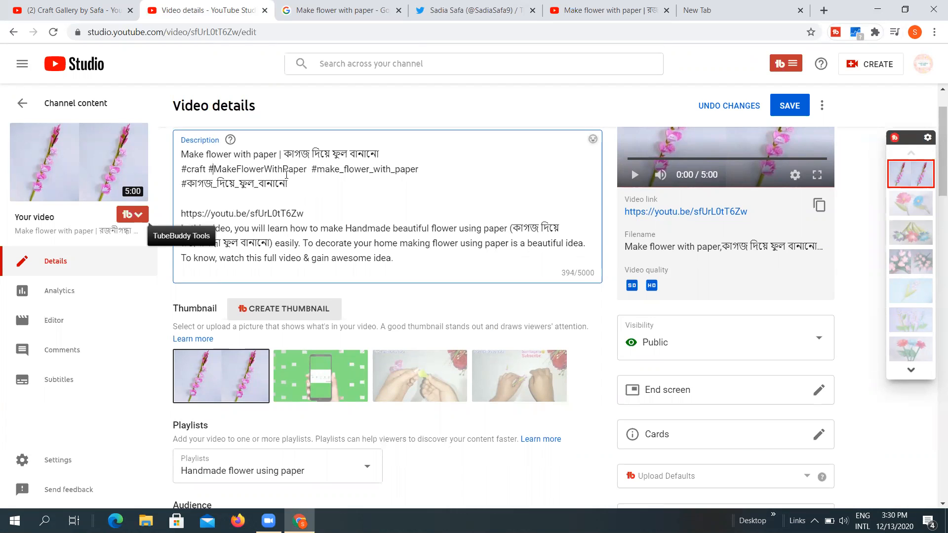
Step: Move the title, hashtags and video link from the start of the description to below its paragraph, separated by a blank line
scroll(332, 213, "up", 1)
scroll(422, 246, "down", 3)
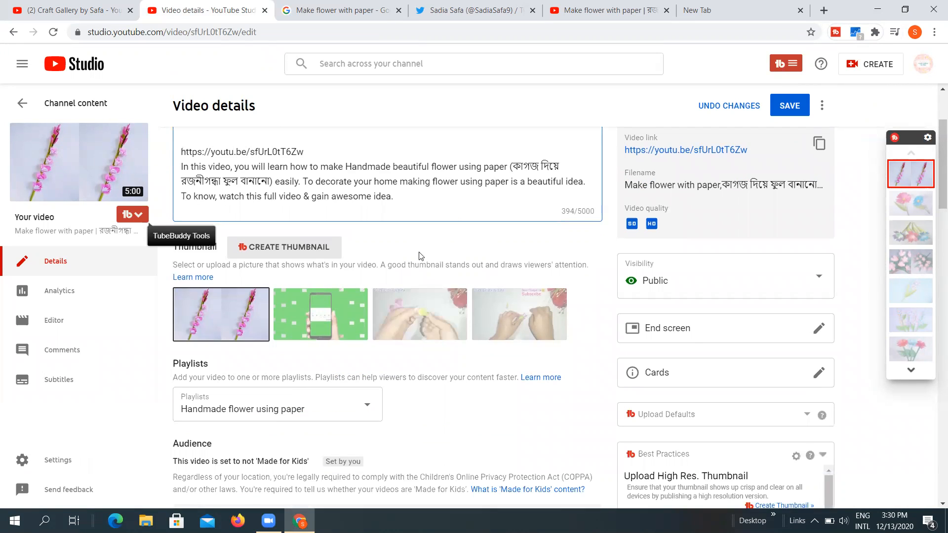
scroll(421, 256, "up", 1)
left_click_drag(314, 207, 153, 150)
key("ctrl+c")
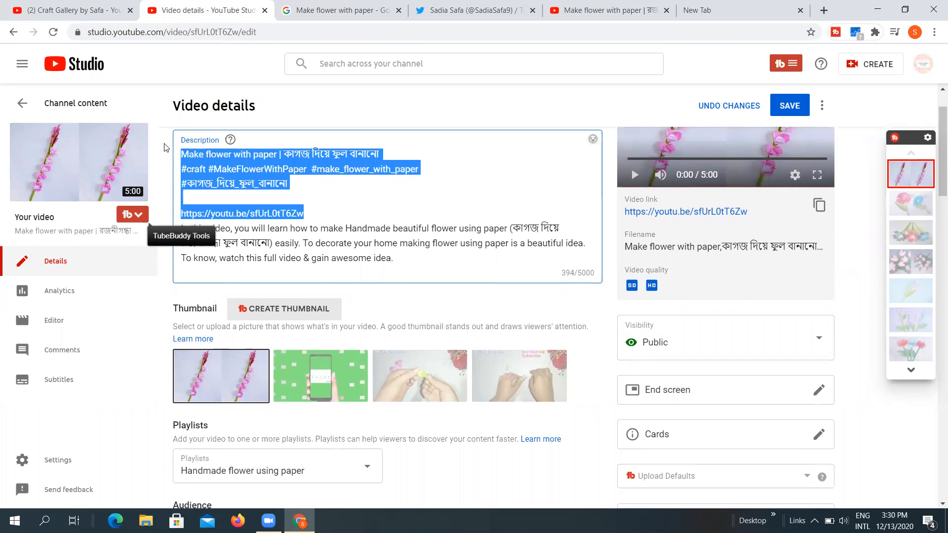
key("BackSpace")
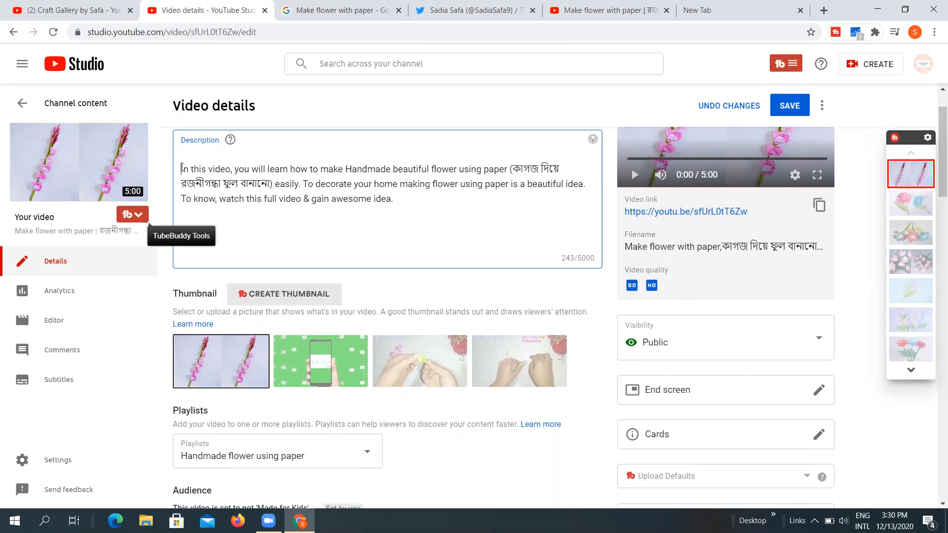
key("BackSpace")
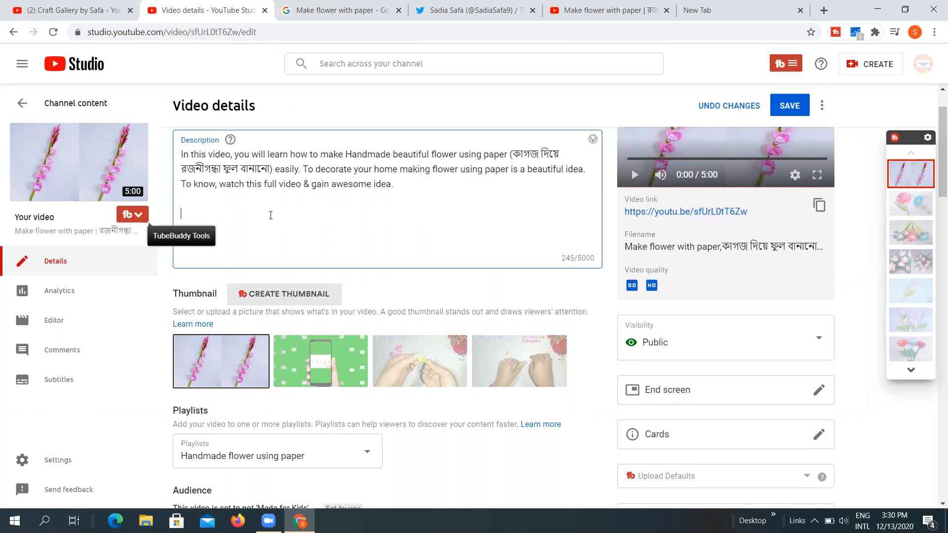
key("ctrl+v")
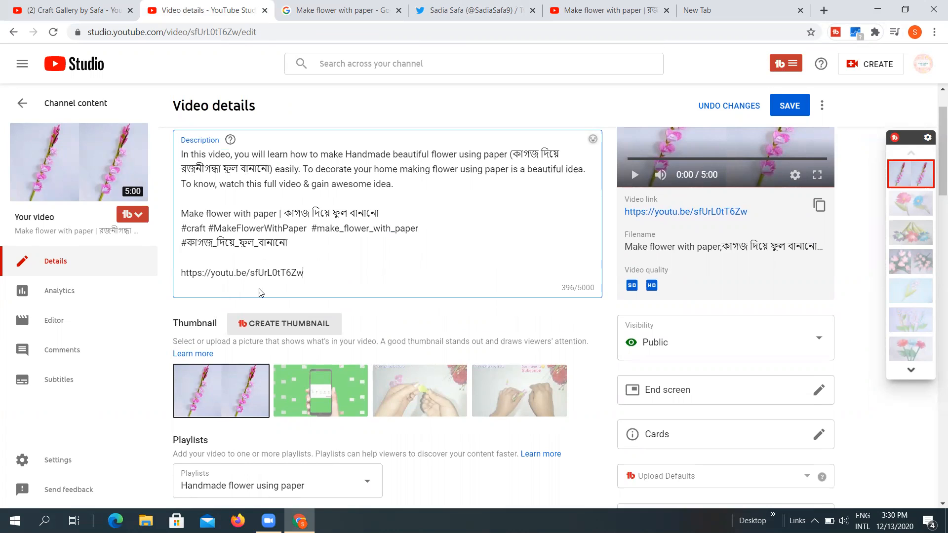
Step: Add three empty lines after the video link at the end of the description
left_click(210, 259)
key("Return")
key("Return")
key("Return")
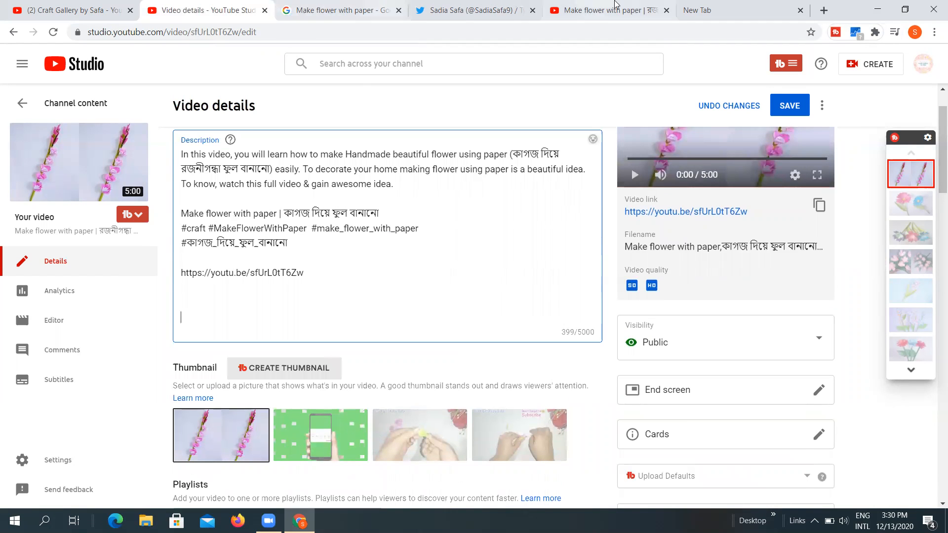
Step: On YouTube, open the Kagoj Official paper flower video and examine how its full description is laid out
left_click(616, 6)
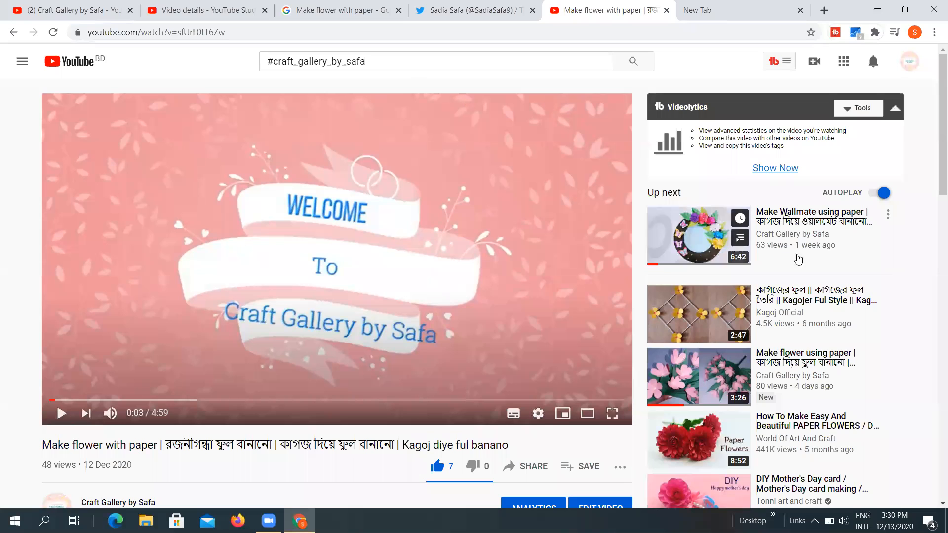
left_click(810, 302)
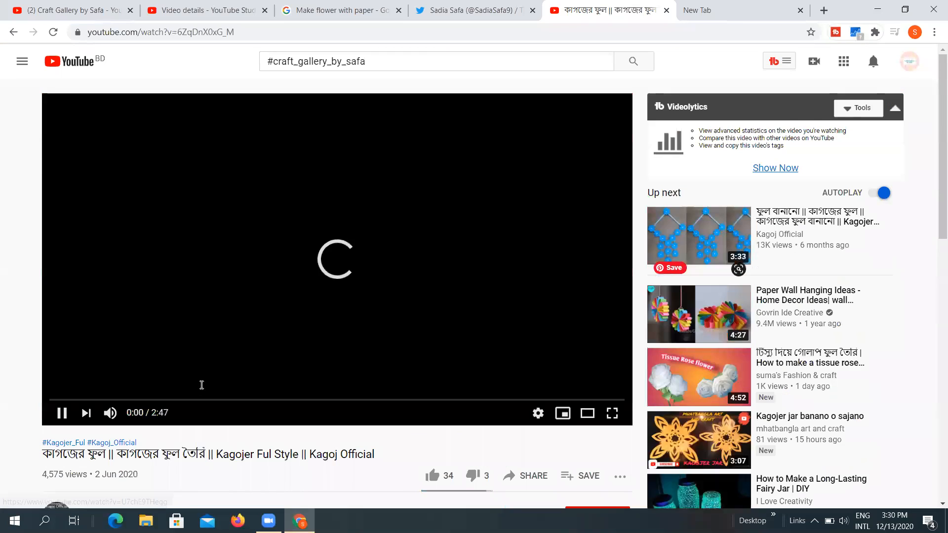
scroll(155, 410, "down", 6)
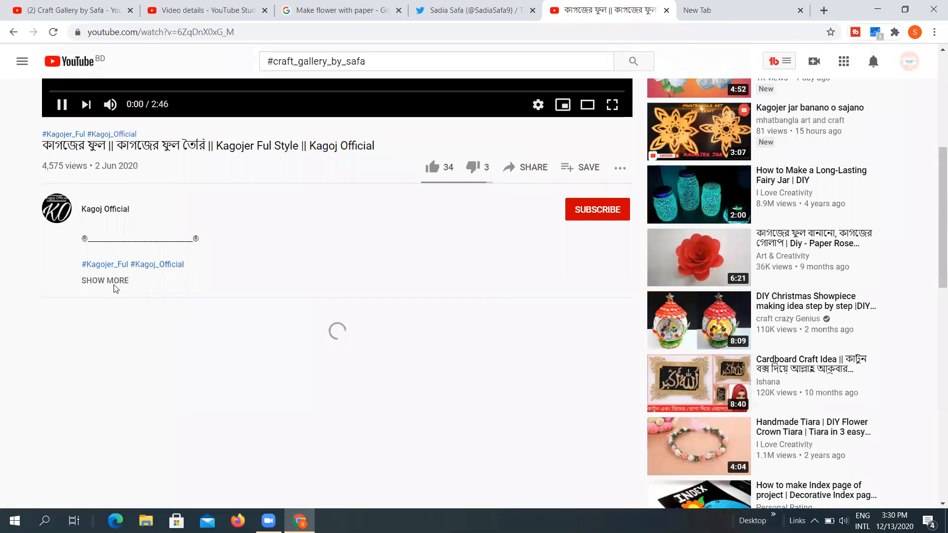
left_click(115, 284)
scroll(211, 368, "down", 4)
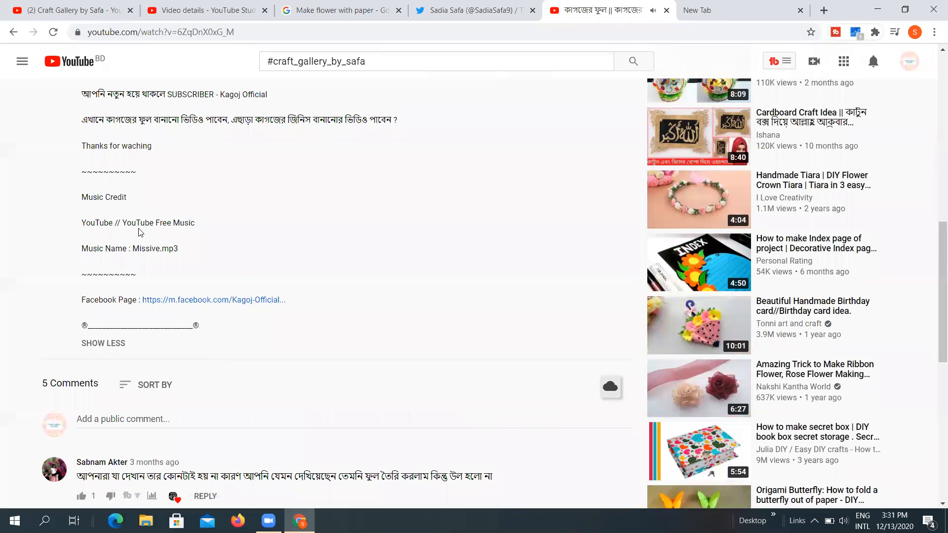
scroll(97, 281, "up", 1)
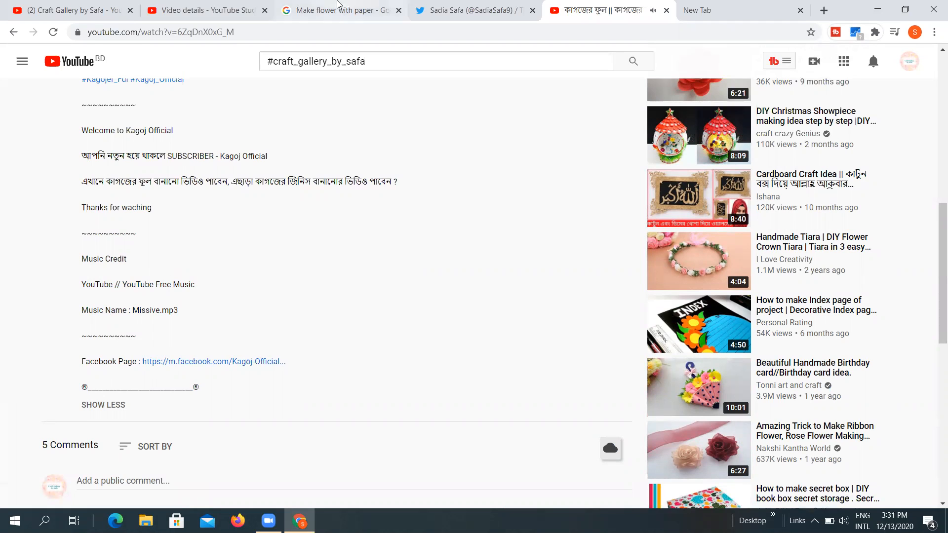
Step: Open the suggested "Handmade Tiara | DIY Flower Crown Tiara" video and examine its full description
scroll(776, 240, "down", 1)
left_click(785, 197)
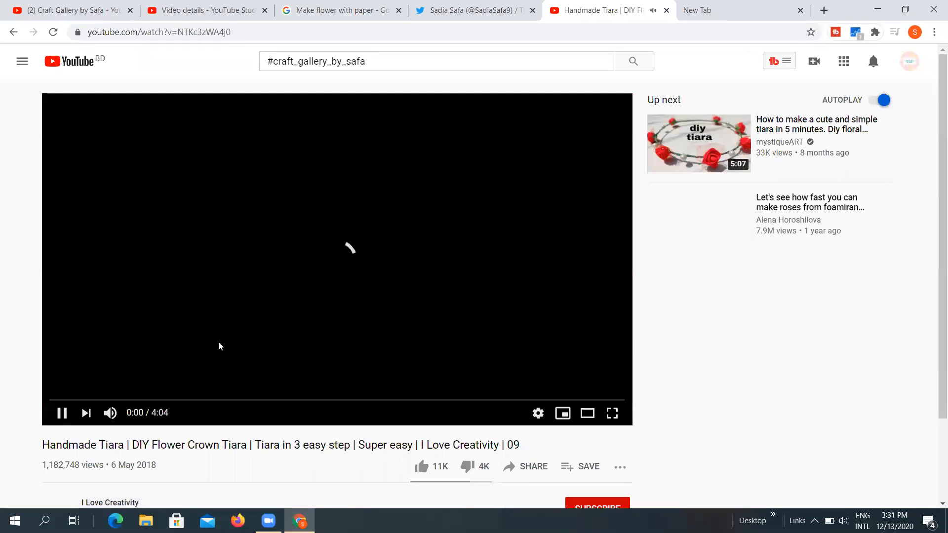
scroll(209, 368, "down", 2)
left_click(105, 477)
scroll(169, 295, "down", 3)
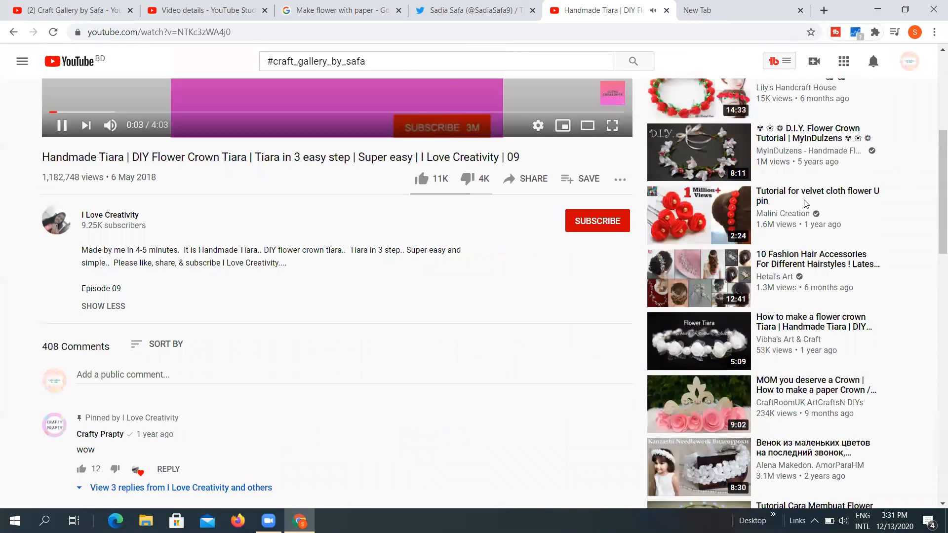
scroll(793, 257, "down", 1)
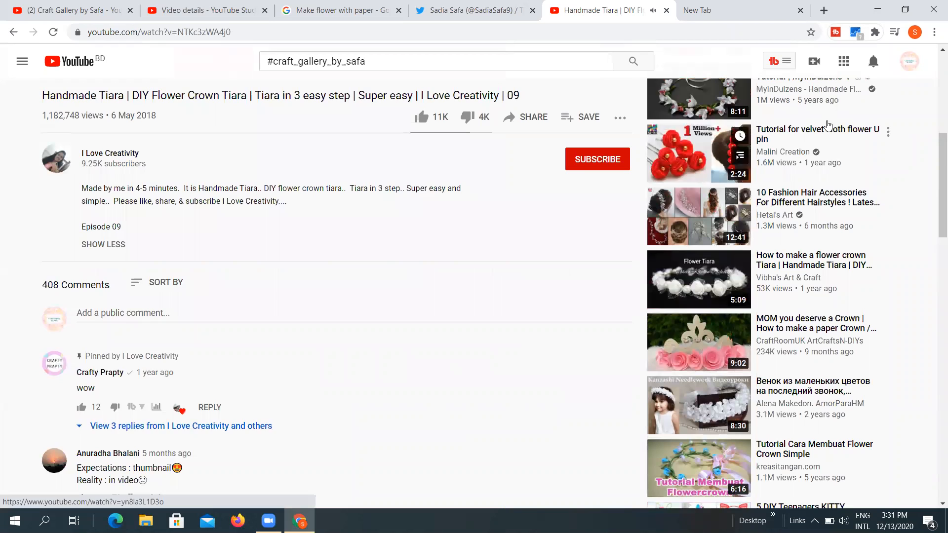
Step: Open "Tutorial for velvet cloth flower U pin" and examine its description's material links, hashtags, topic list and social media links
left_click(828, 131)
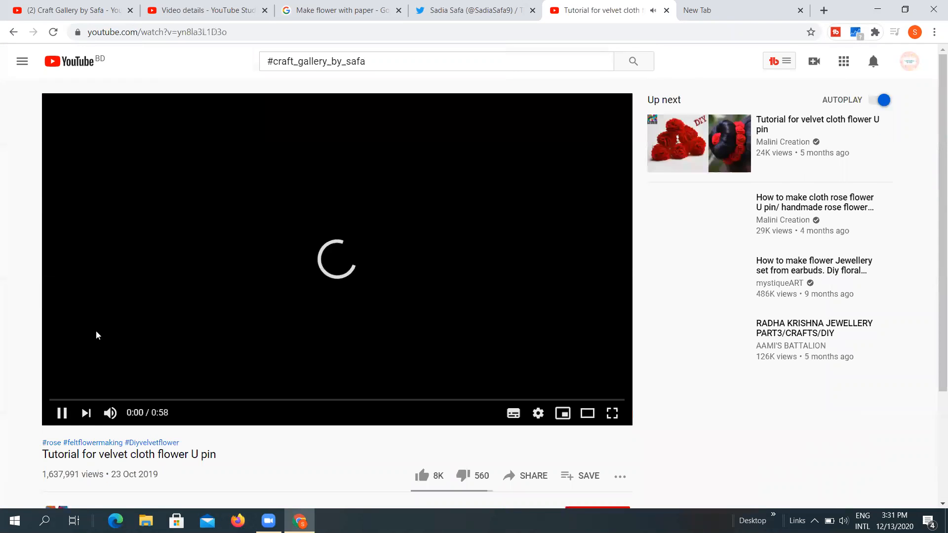
scroll(99, 395, "down", 3)
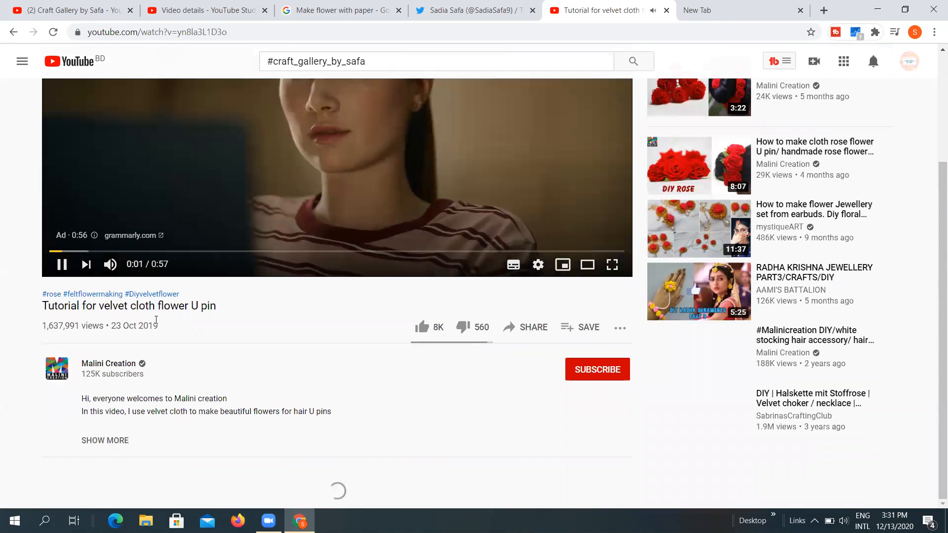
left_click(99, 441)
scroll(167, 302, "down", 4)
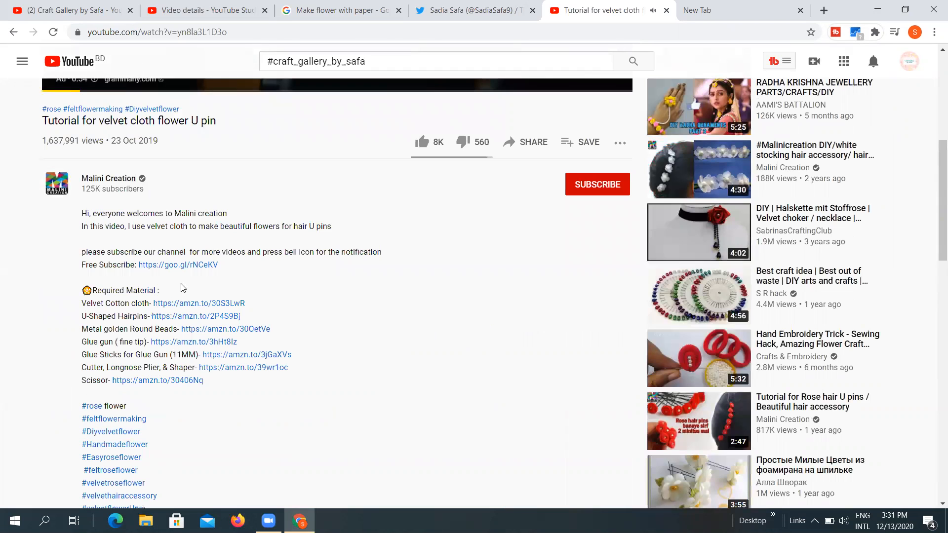
scroll(188, 287, "down", 1)
scroll(94, 400, "down", 3)
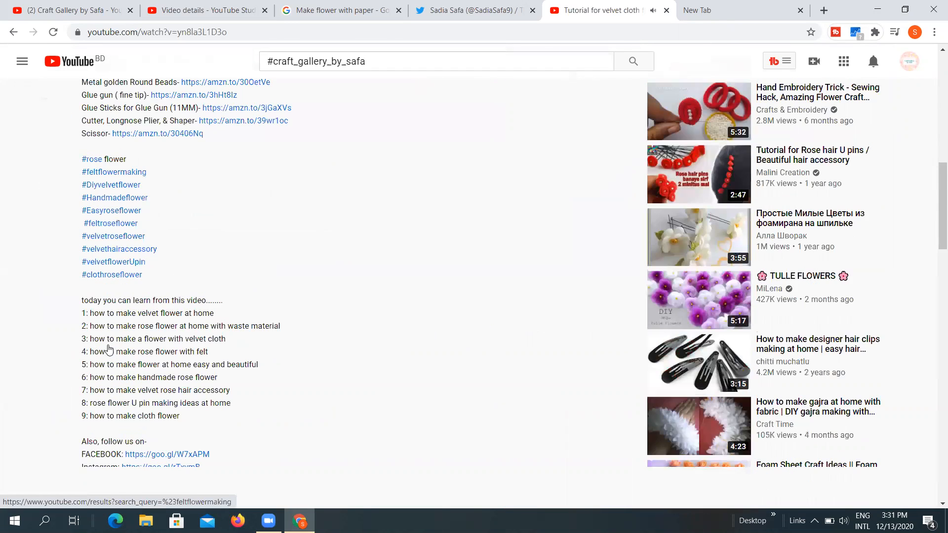
scroll(170, 254, "up", 2)
scroll(109, 143, "down", 1)
scroll(109, 143, "down", 2)
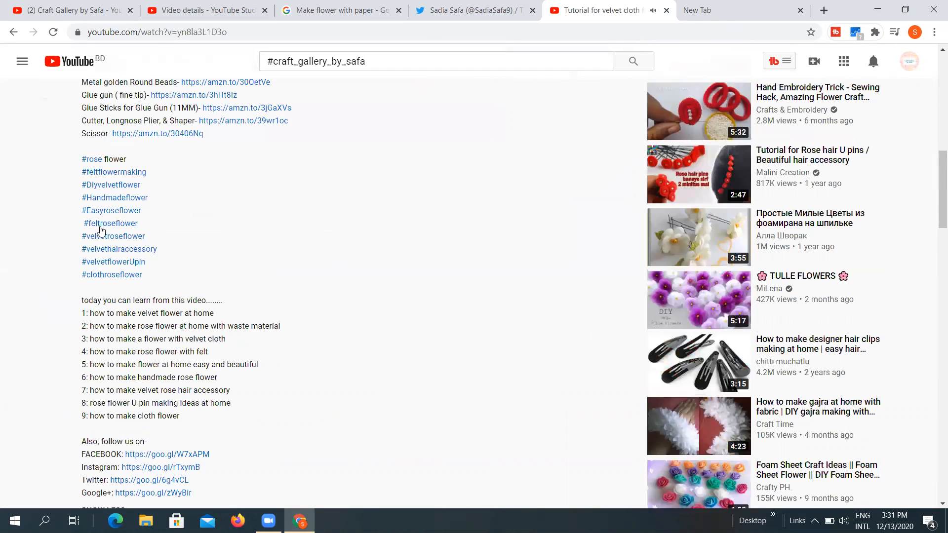
scroll(179, 199, "down", 4)
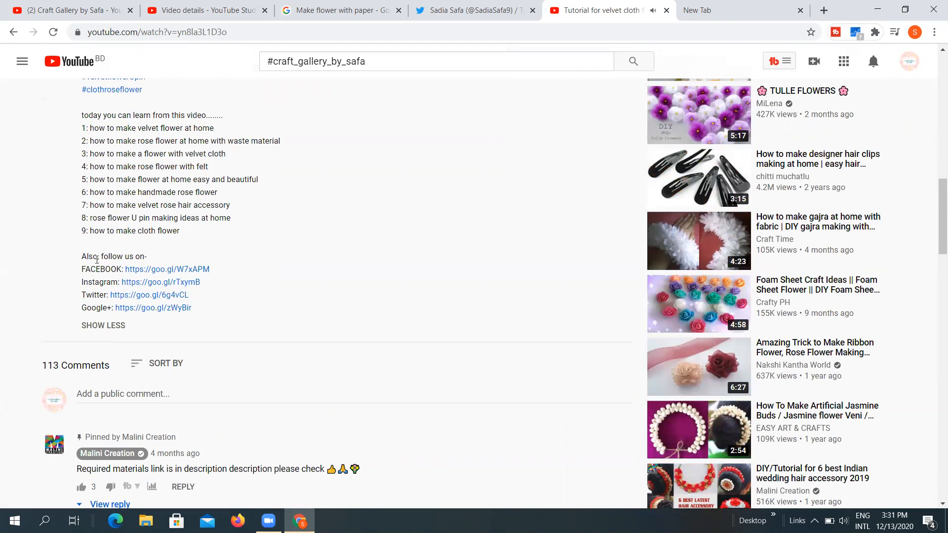
Step: Copy the block from "follow us on-" through the Google+ link at the end of the Malini Creation video's expanded description
left_click(113, 326)
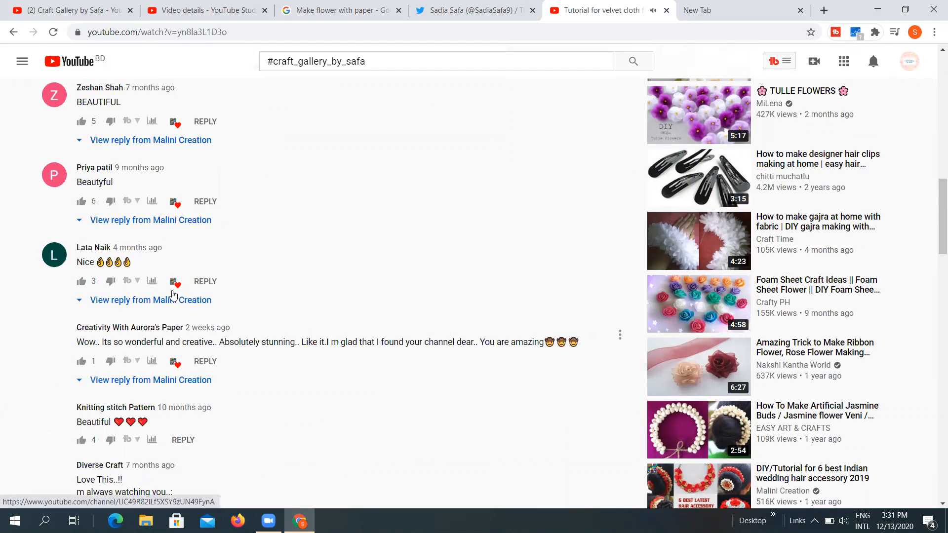
scroll(339, 140, "up", 8)
scroll(134, 216, "up", 2)
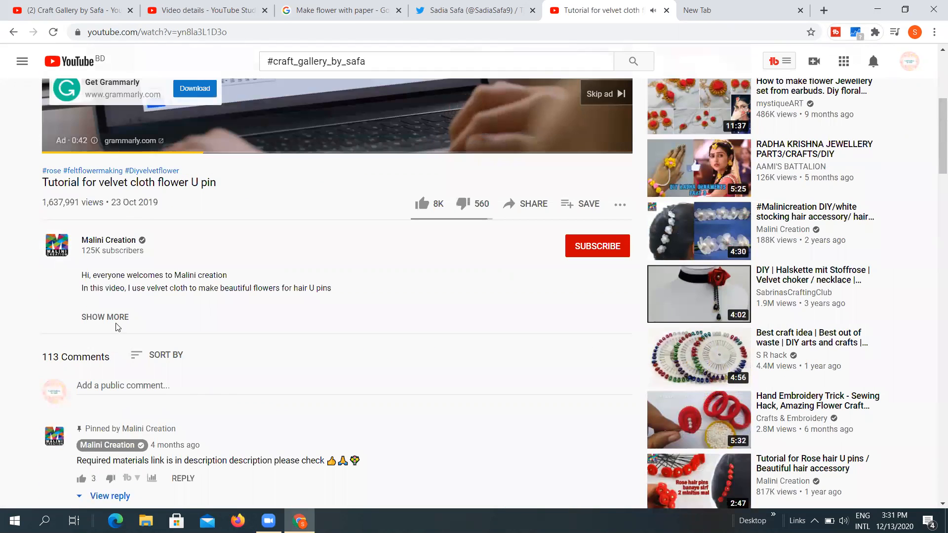
left_click(109, 313)
scroll(109, 326, "down", 2)
scroll(108, 337, "down", 8)
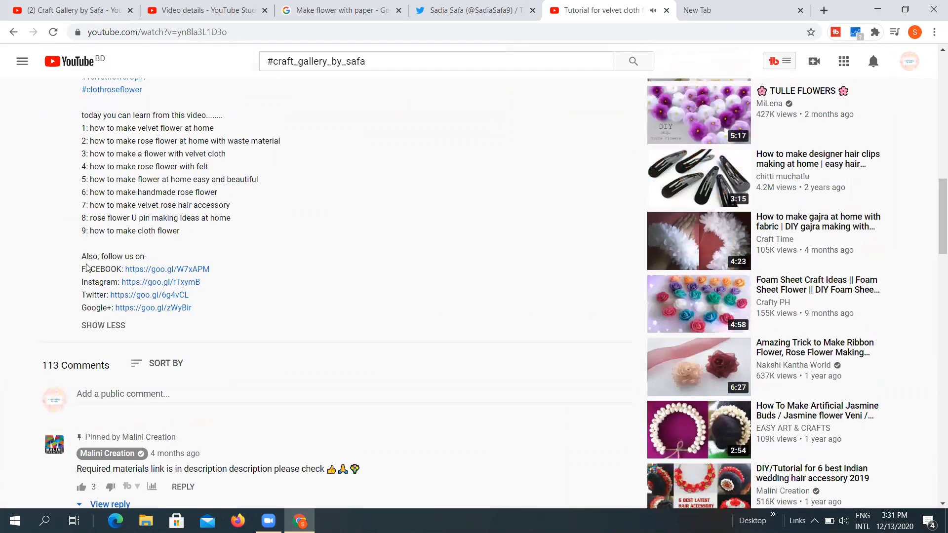
left_click_drag(103, 256, 200, 308)
key("ctrl+c")
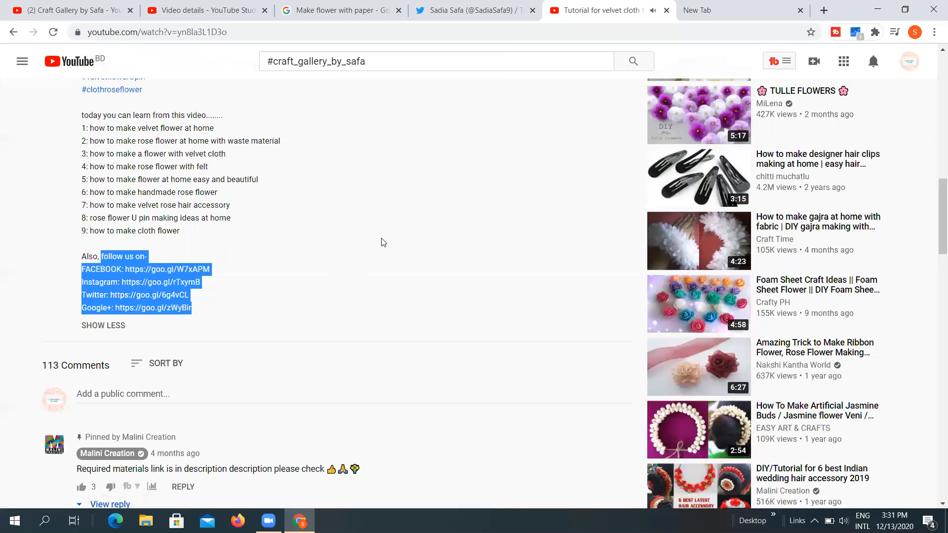
Step: In the video's description in YouTube Studio, replace the youtu.be link with the copied social links block and capitalise its opening word as "Follow"
left_click(214, 7)
left_click(74, 9)
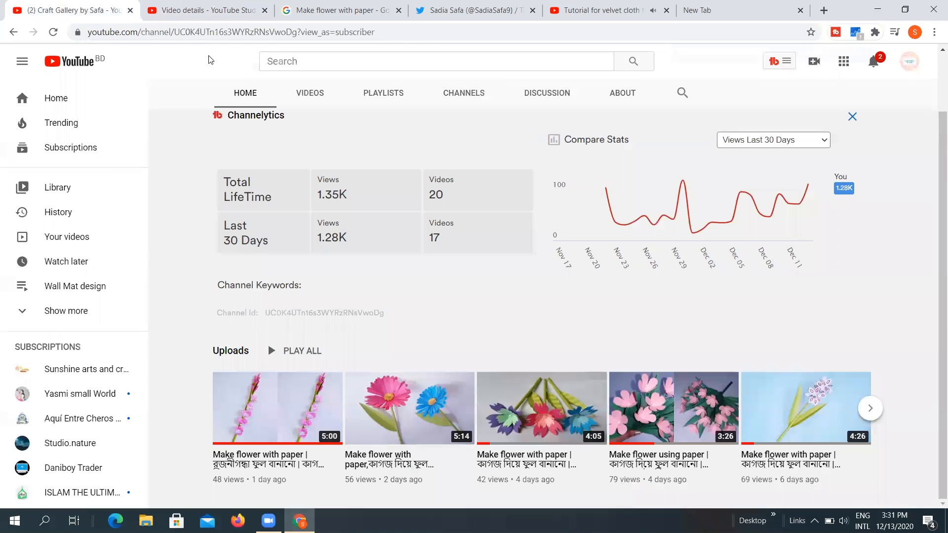
left_click(181, 6)
left_click_drag(328, 274, 183, 272)
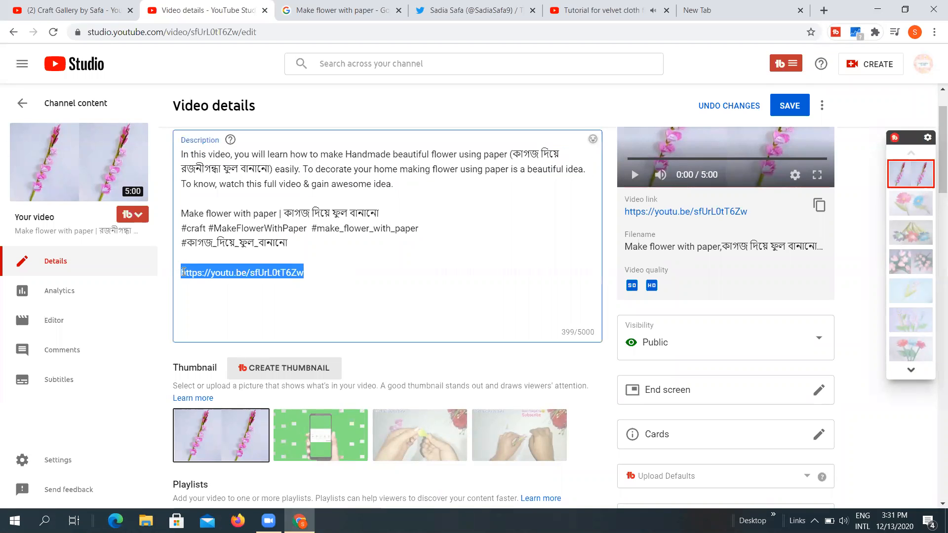
key("ctrl+v")
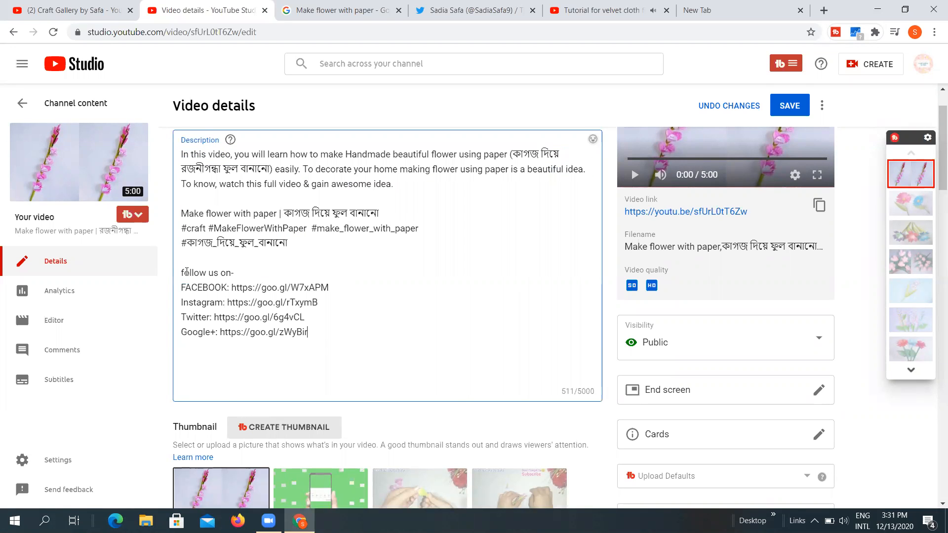
double_click(202, 272)
type("Follow")
Step: Open Facebook's login page in the empty browser tab to get the page link for the description's FACEBOOK line
left_click_drag(242, 276, 329, 287)
left_click(268, 289)
left_click(706, 4)
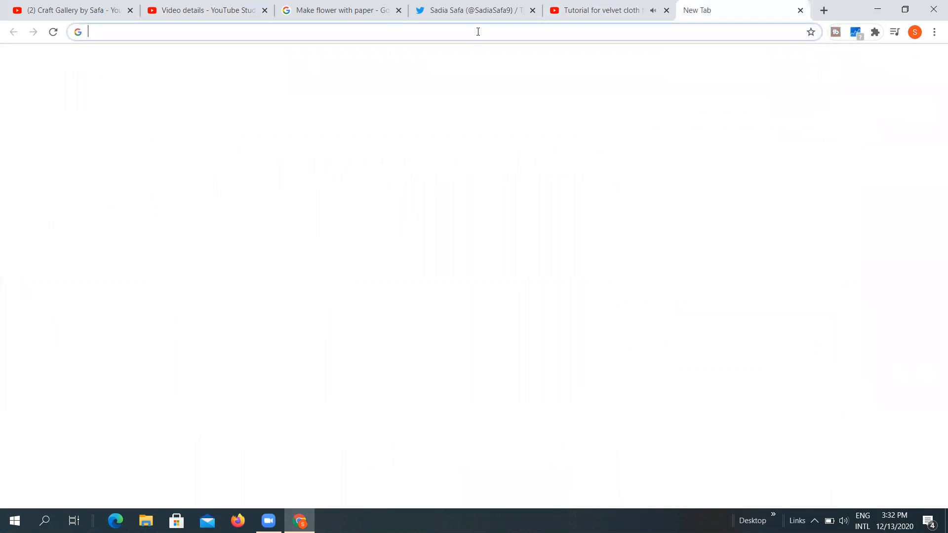
left_click(476, 31)
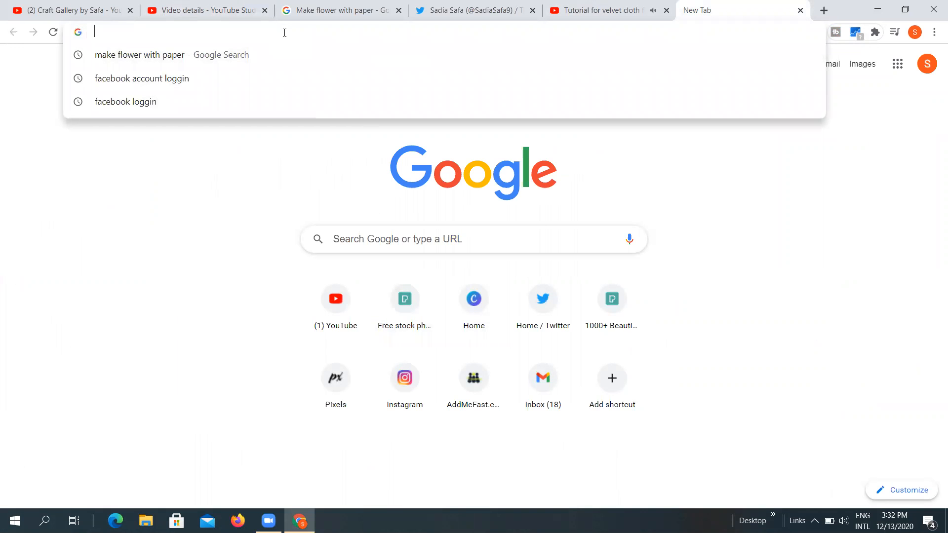
type("f")
left_click(228, 56)
left_click(164, 4)
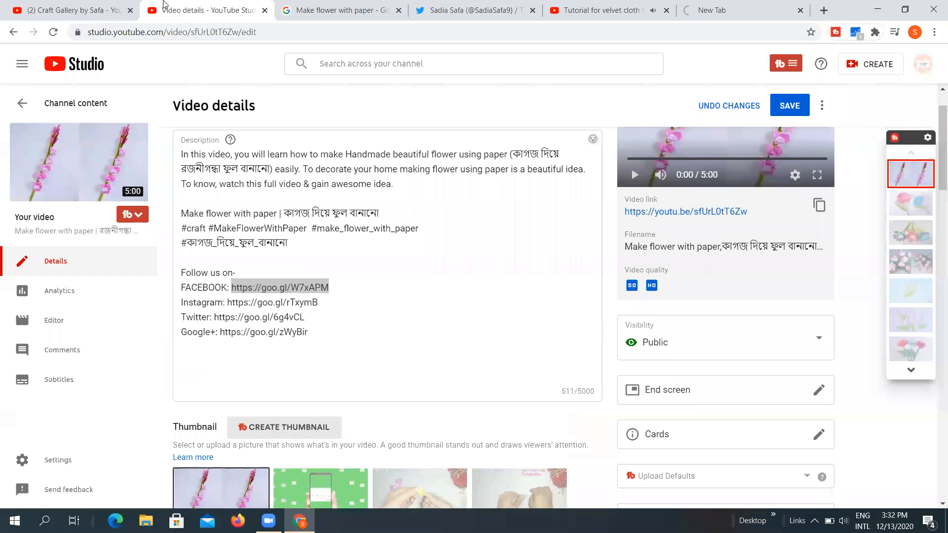
left_click(771, 4)
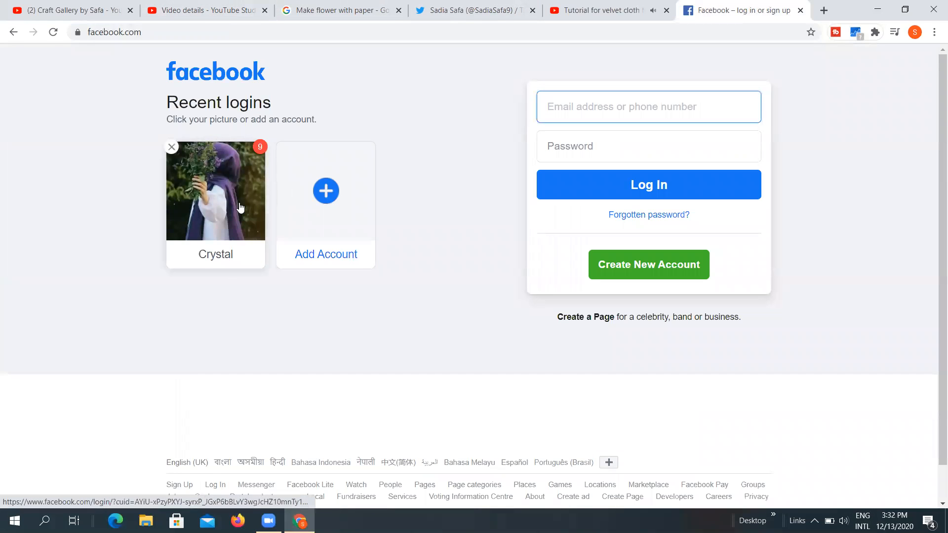
Step: Log in to Facebook with the account's saved e-mail address and the account password
left_click(233, 171)
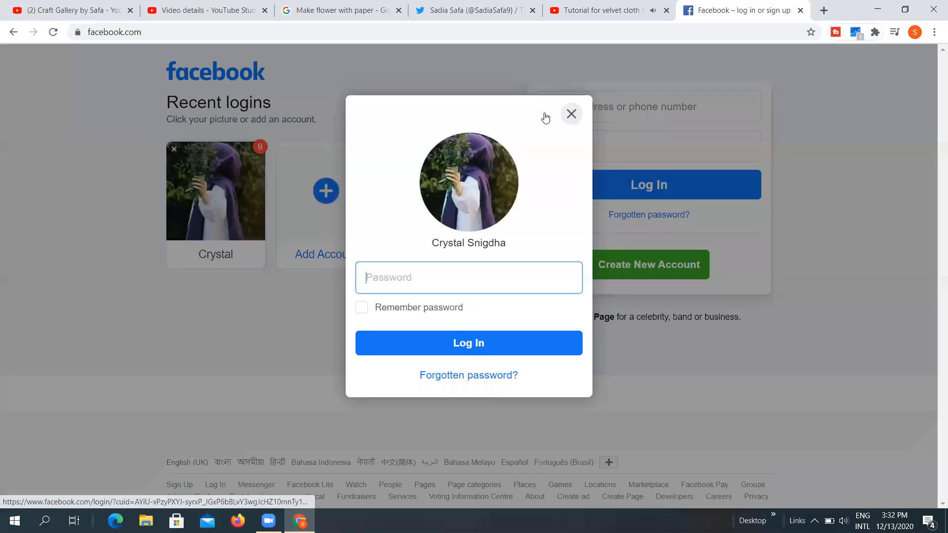
left_click(576, 113)
left_click(586, 110)
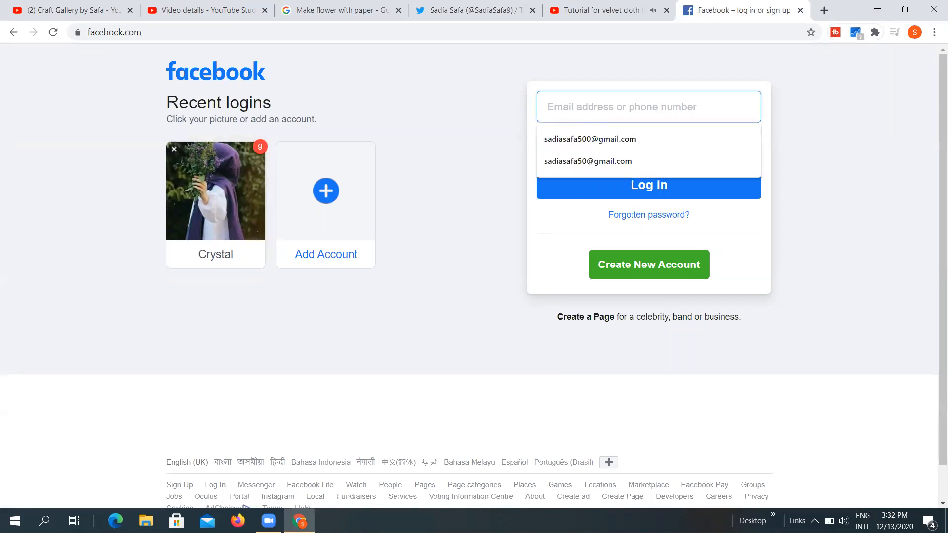
left_click(590, 160)
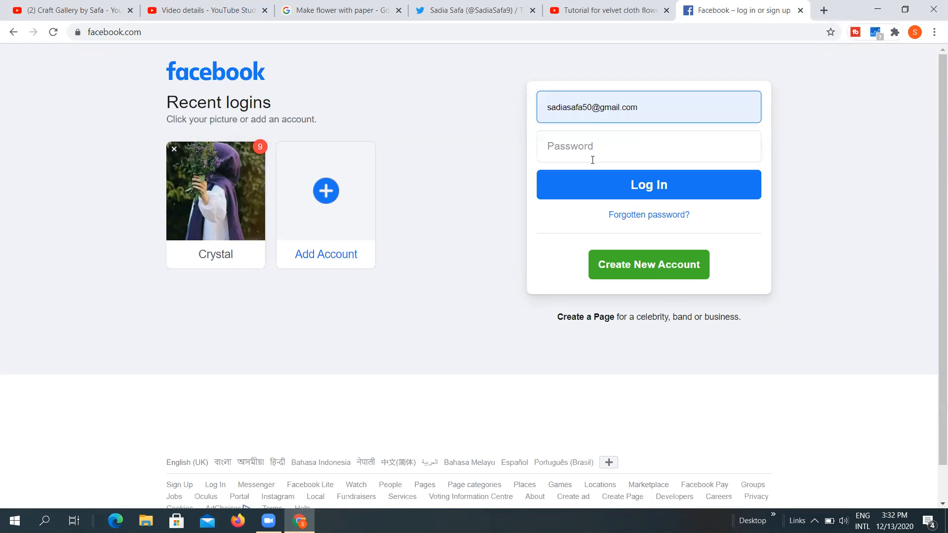
left_click(592, 150)
type("•")
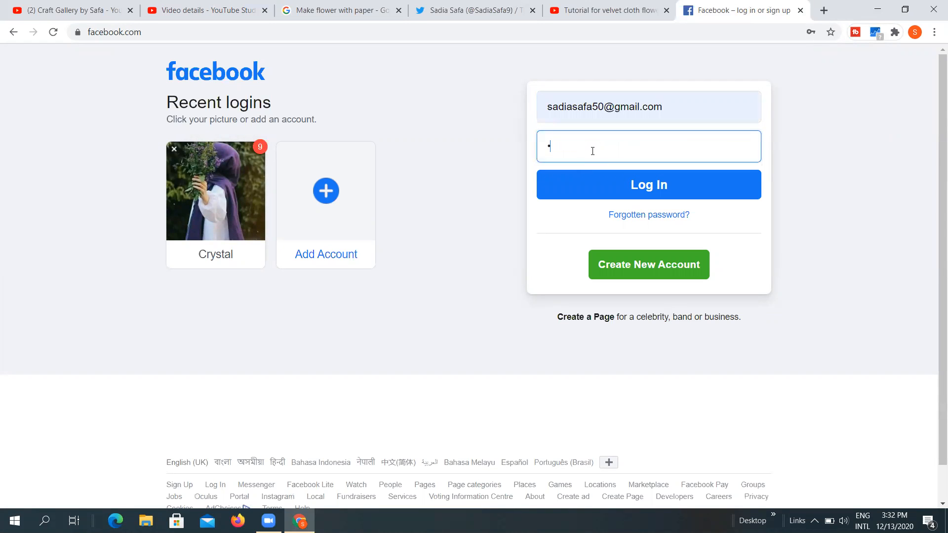
type("•••••")
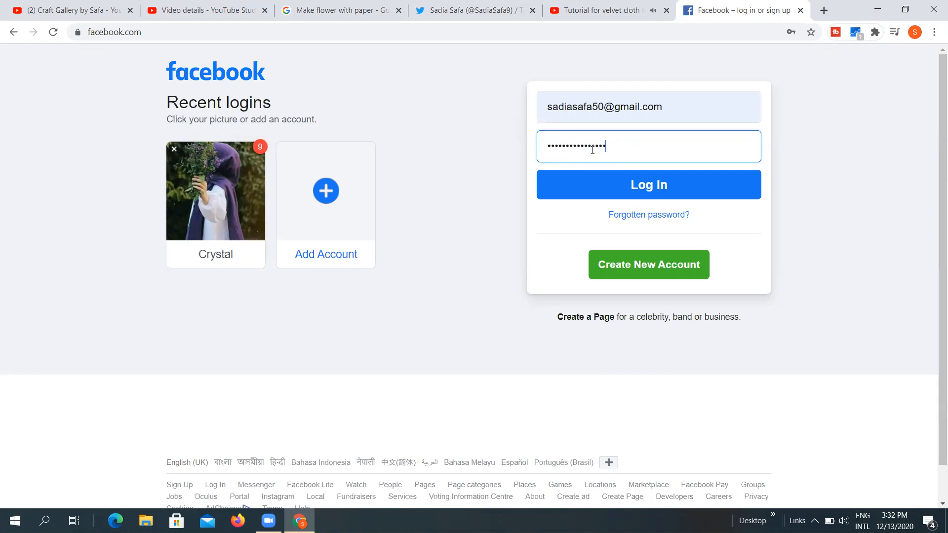
left_click(603, 185)
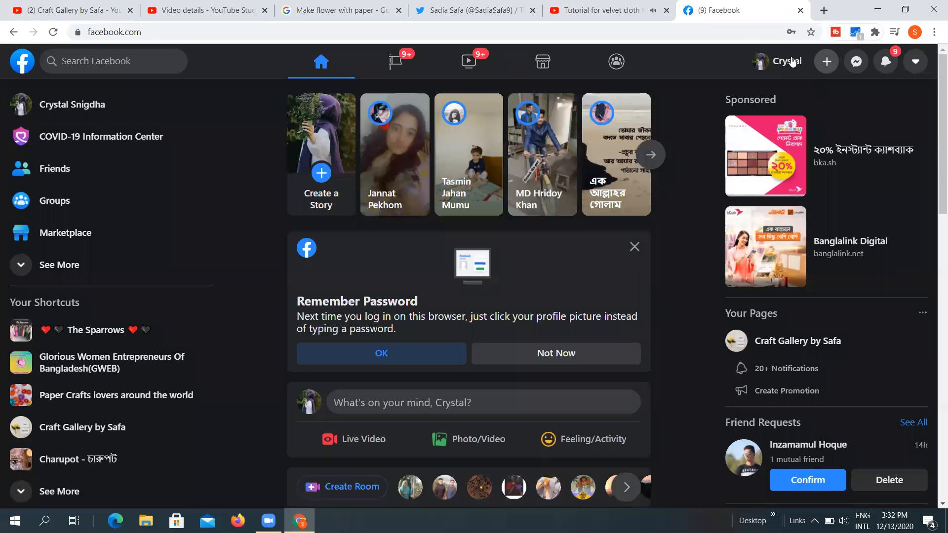
Step: Open the Craft Gallery by Safa page on Facebook and copy its web address
left_click(828, 67)
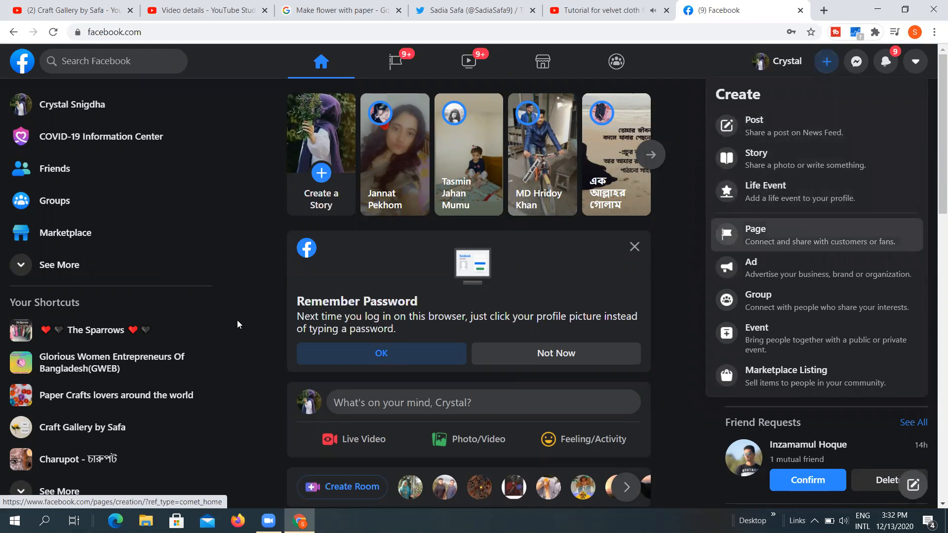
left_click(120, 430)
left_click(183, 31)
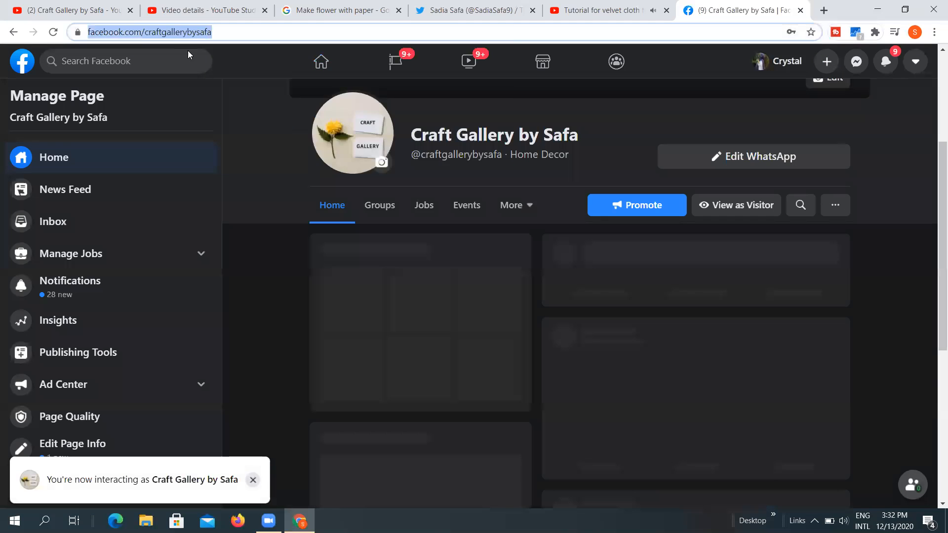
right_click(182, 31)
left_click(236, 101)
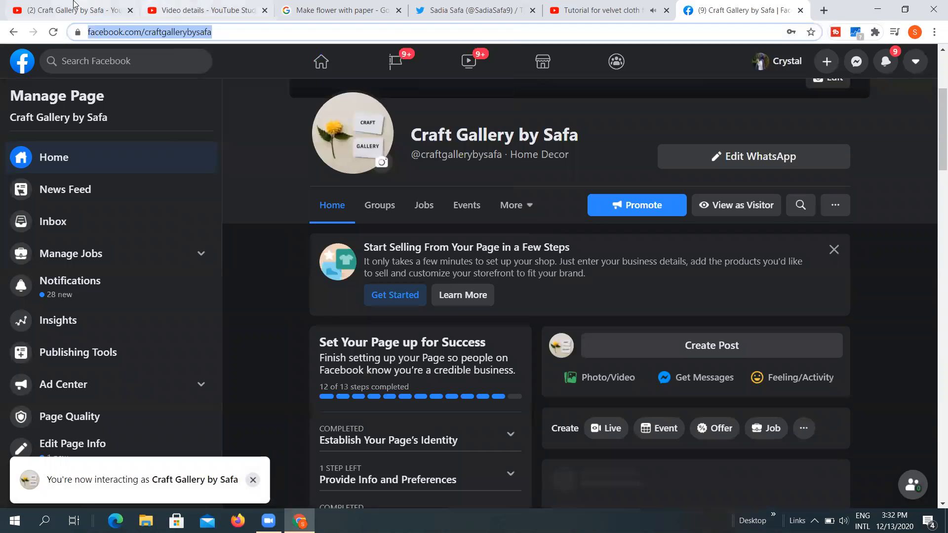
left_click(150, 7)
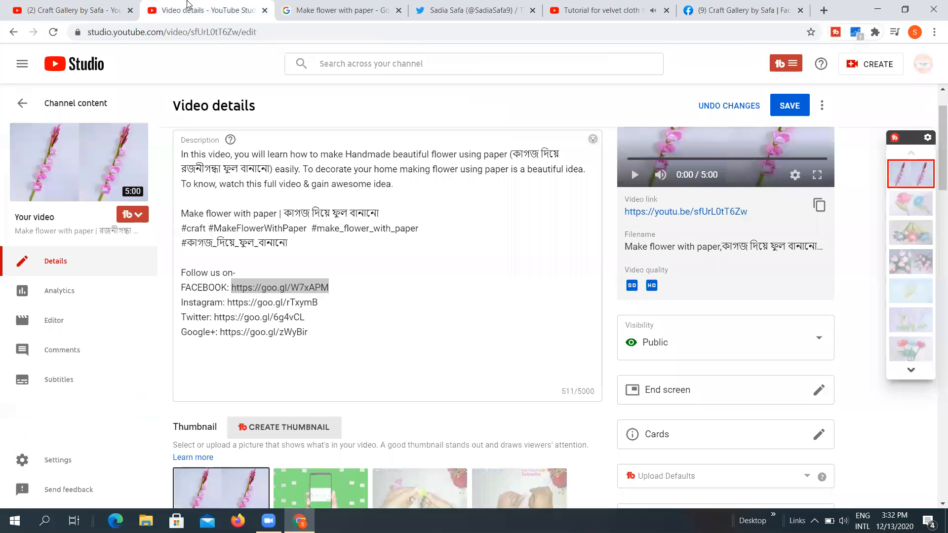
left_click(272, 298)
left_click_drag(232, 287, 326, 284)
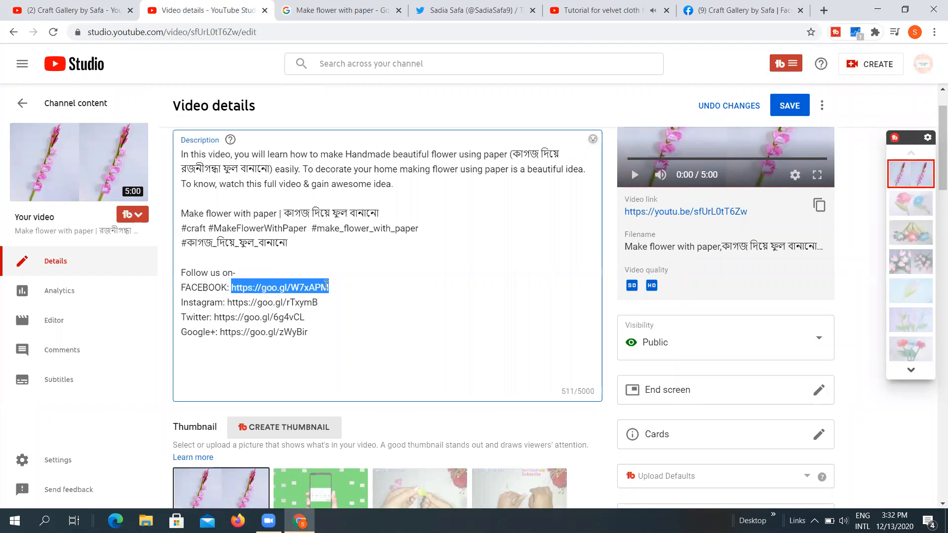
right_click(326, 286)
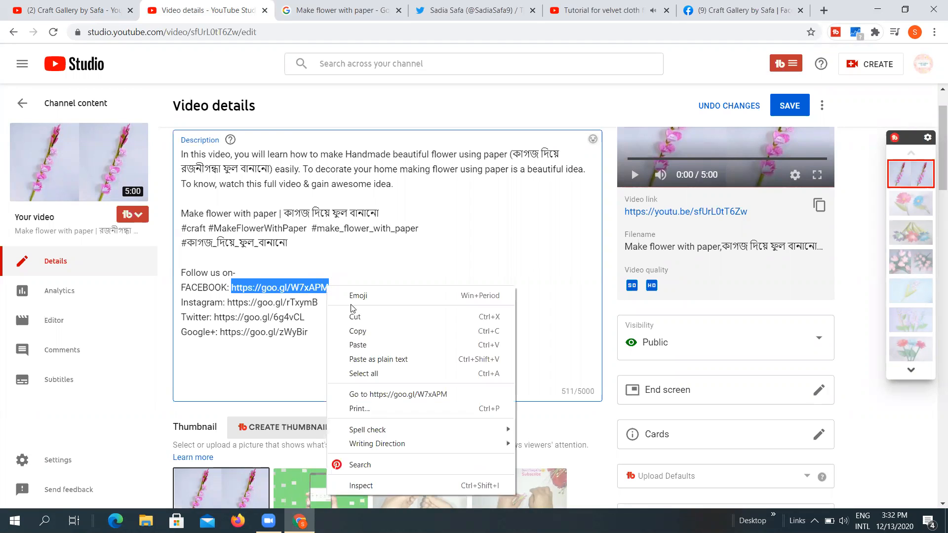
left_click(391, 345)
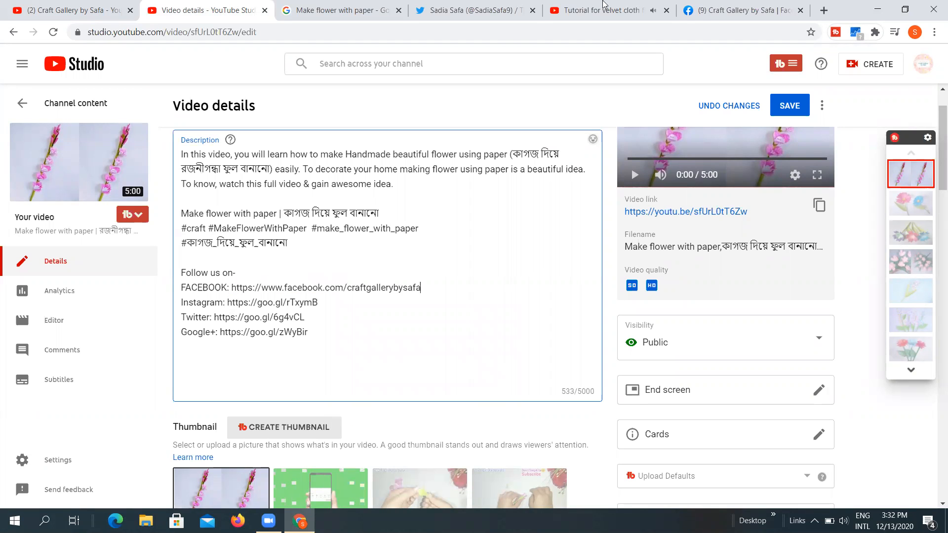
Step: Copy the web address of the open Twitter profile and replace the Twitter link in the video's description with it
left_click(741, 10)
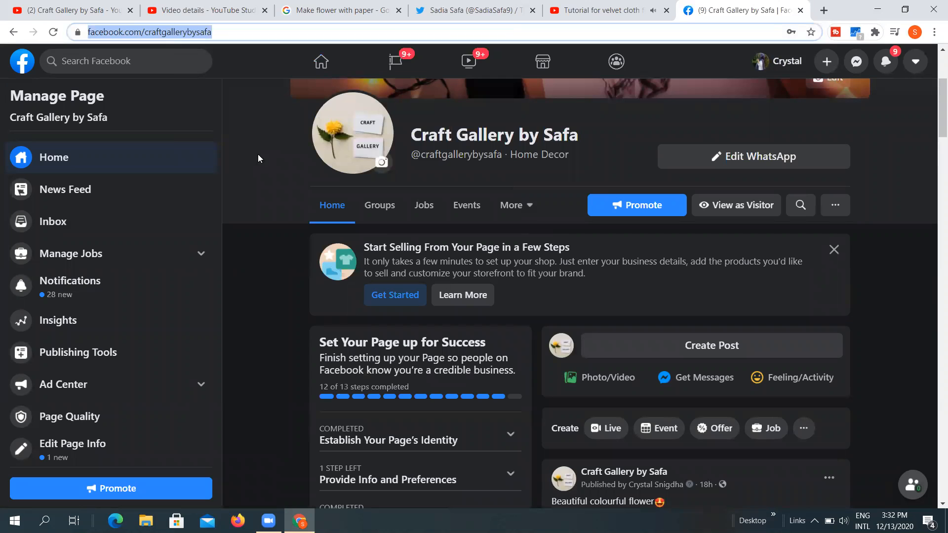
left_click(464, 10)
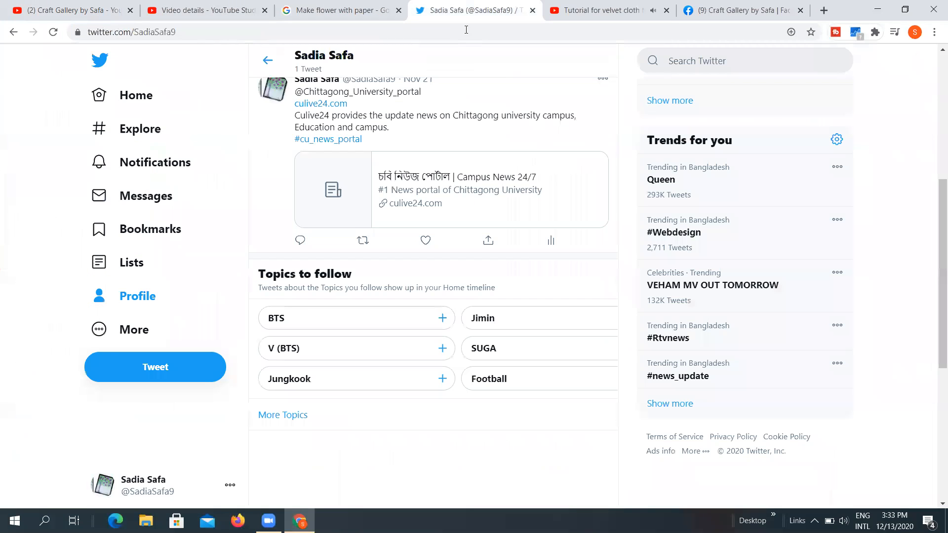
right_click(212, 31)
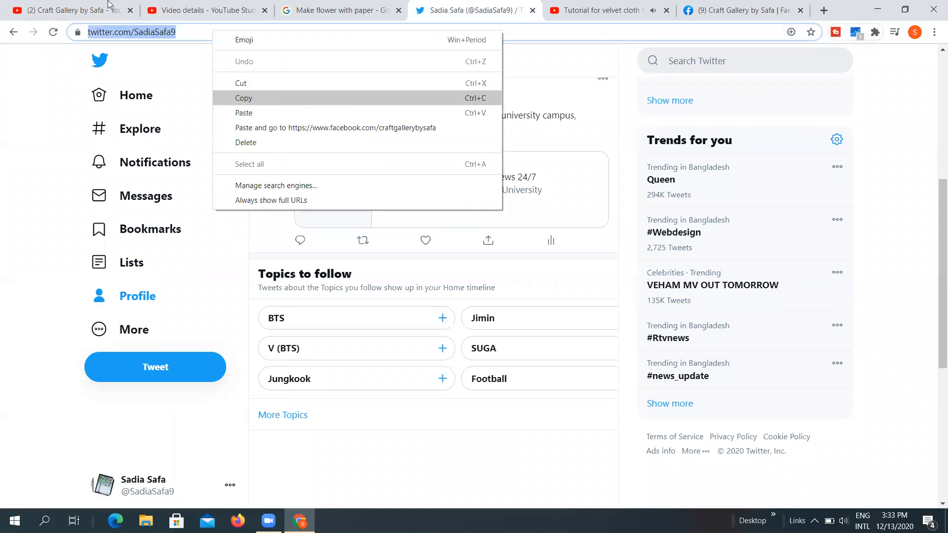
left_click(109, 4)
left_click(207, 10)
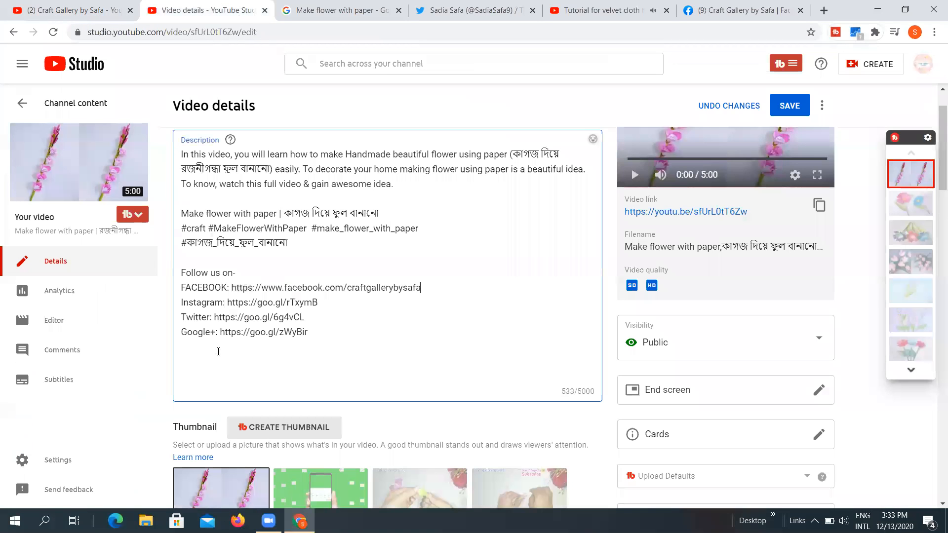
left_click_drag(216, 315, 304, 319)
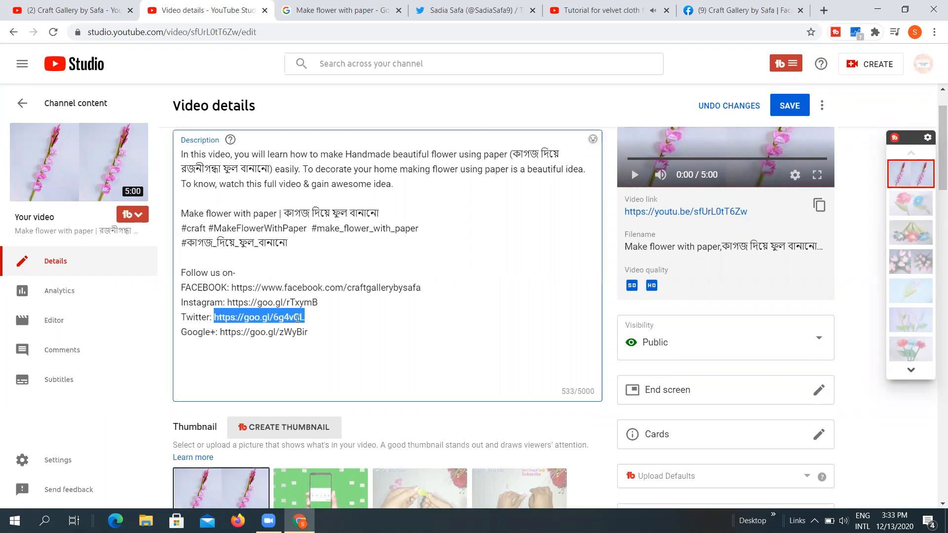
right_click(297, 318)
left_click(339, 182)
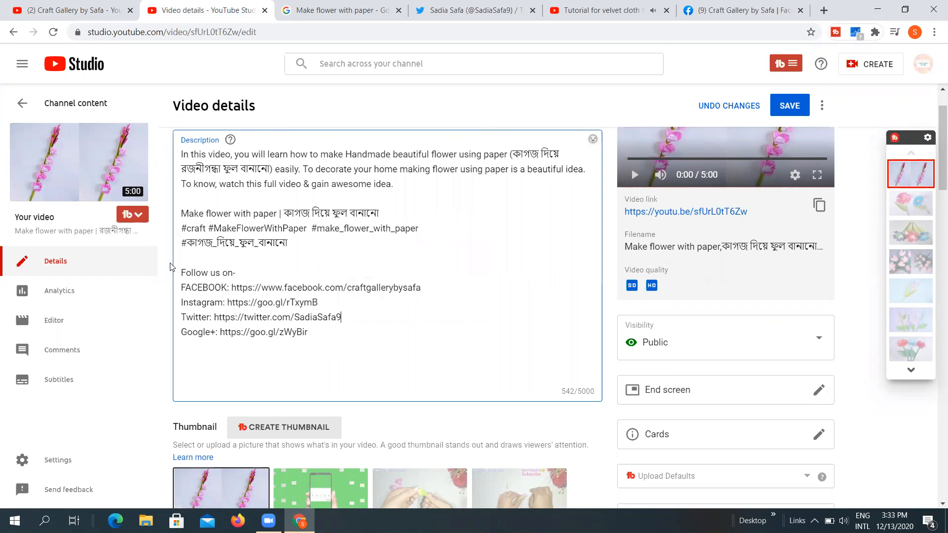
Step: After reviewing the Malini Creation description's layout, add the line "Check out my popular videos:" above the "Follow us on-" block in the own description
left_click(600, 9)
scroll(130, 207, "up", 3)
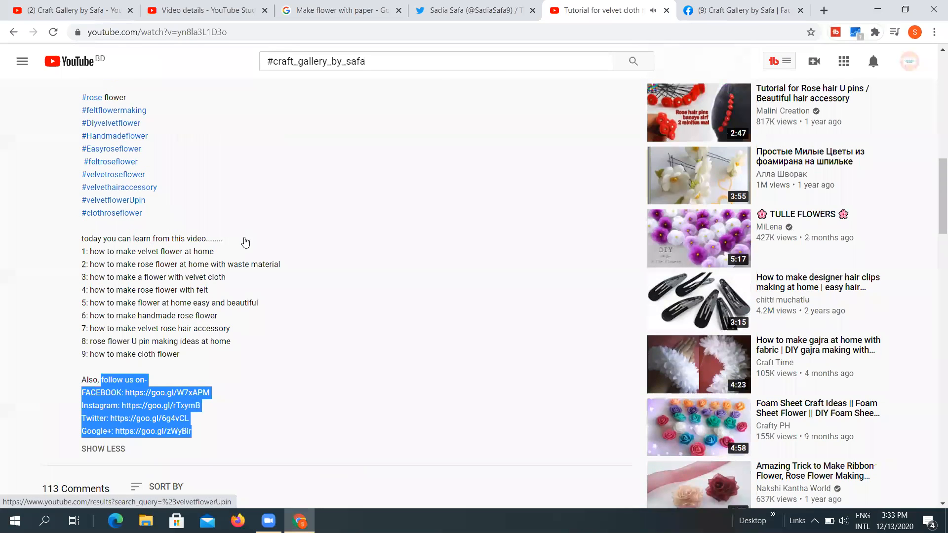
scroll(277, 247, "up", 6)
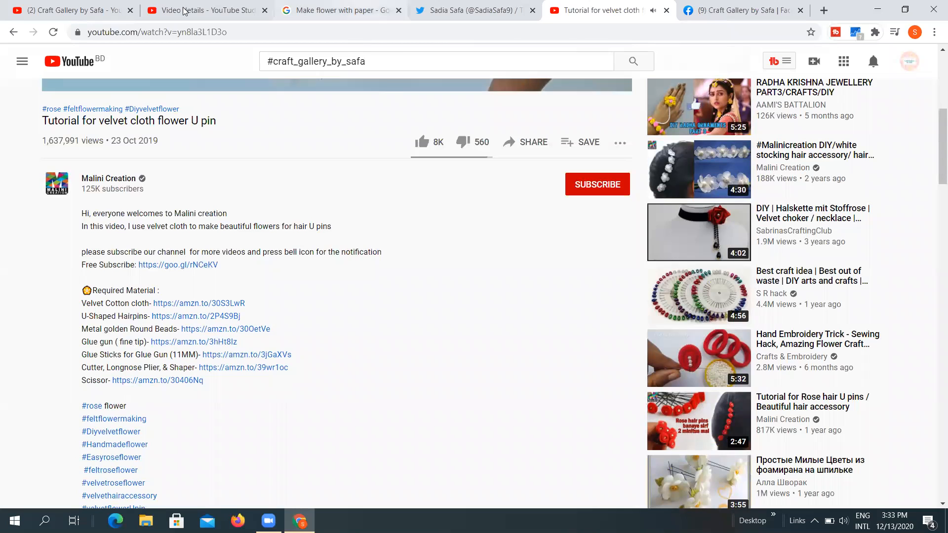
left_click(230, 8)
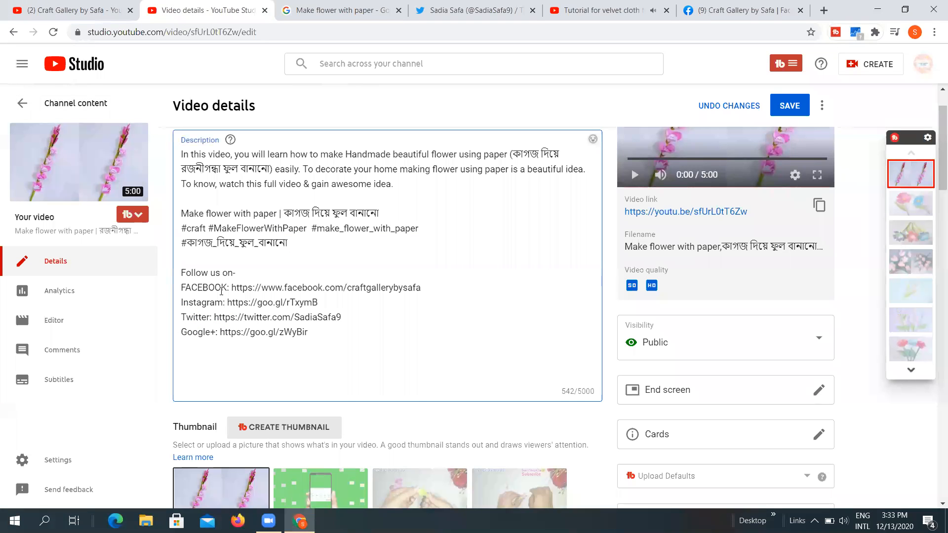
left_click(207, 256)
key("Return")
key("Return")
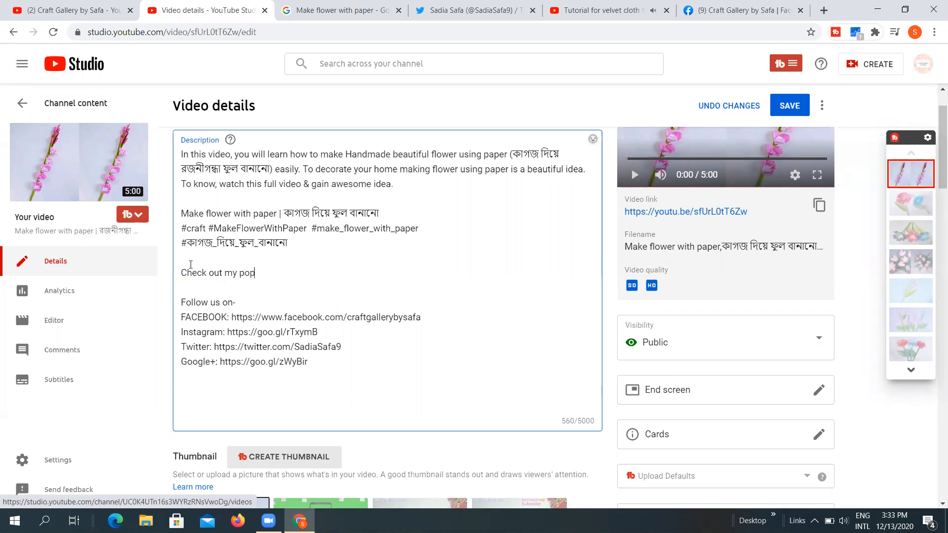
type("ideo ")
type(":")
key("Return")
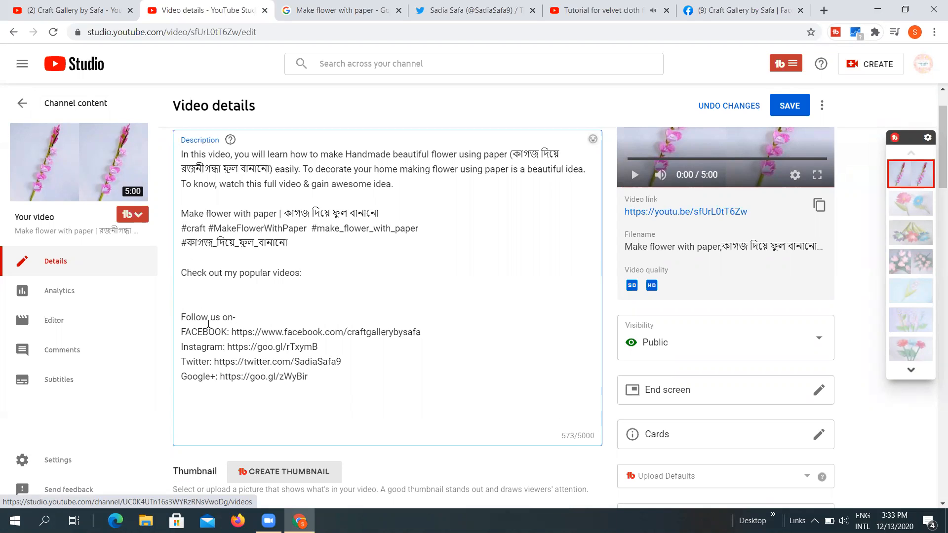
Step: Leave the Malini Creation video and open the own Craft Gallery by Safa channel page at its Uploads section
left_click(612, 10)
scroll(388, 81, "up", 7)
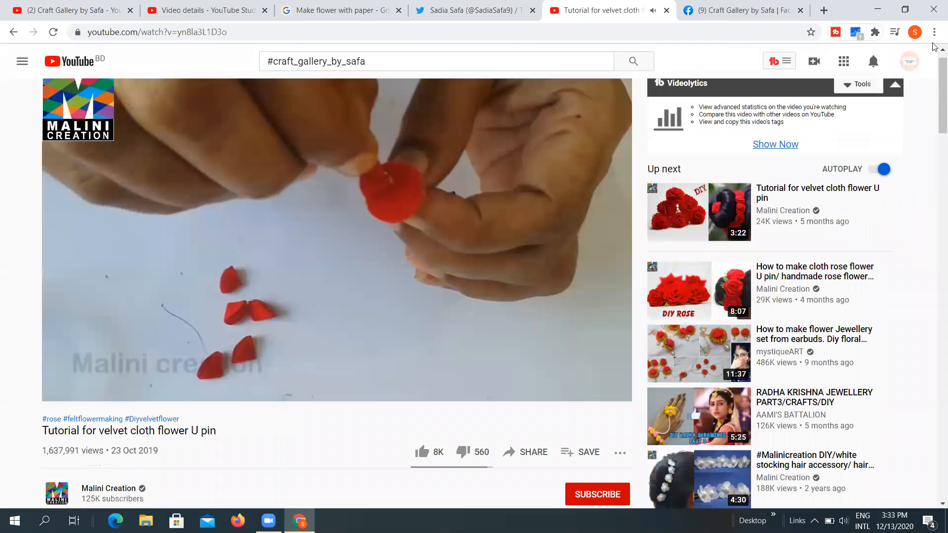
left_click(905, 67)
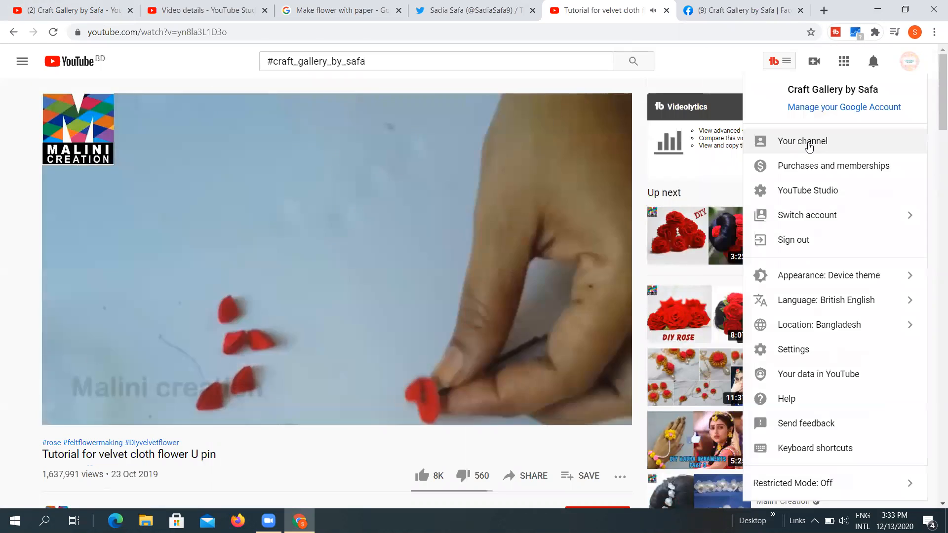
left_click(785, 140)
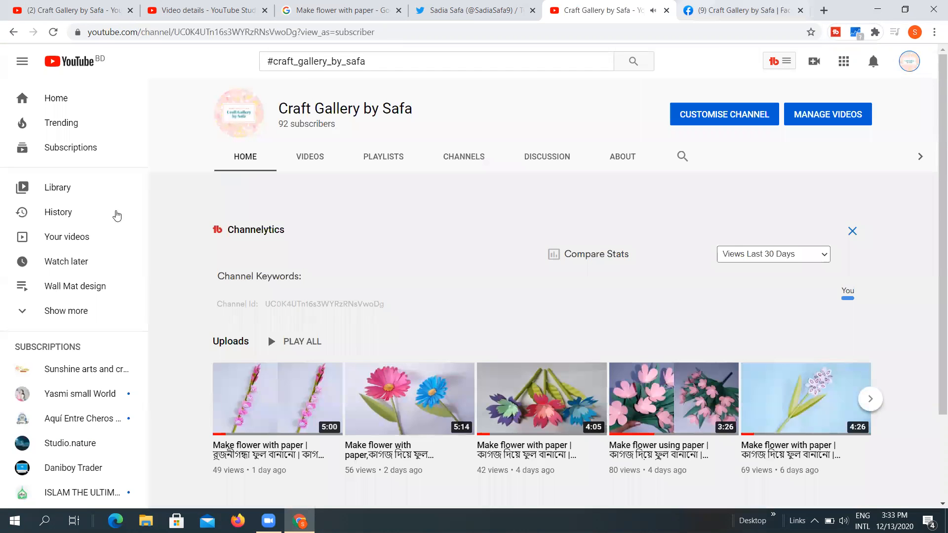
scroll(422, 358, "down", 2)
scroll(422, 358, "down", 1)
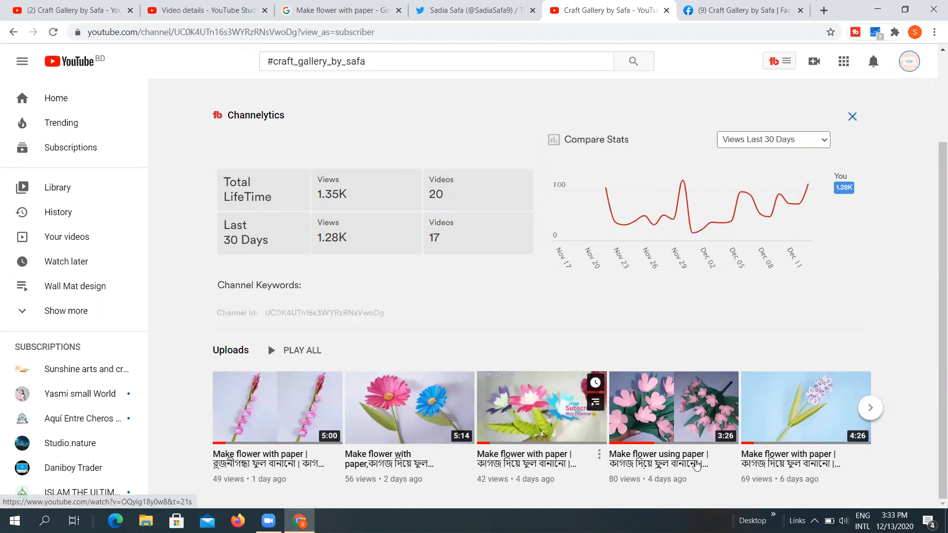
Step: Open the upload "Make flower with paper,কাগজ দিয়ে ফুল বানানো,Kagoj diye ful banano" in a new tab and pause its playback
right_click(406, 461)
left_click(435, 360)
left_click(631, 6)
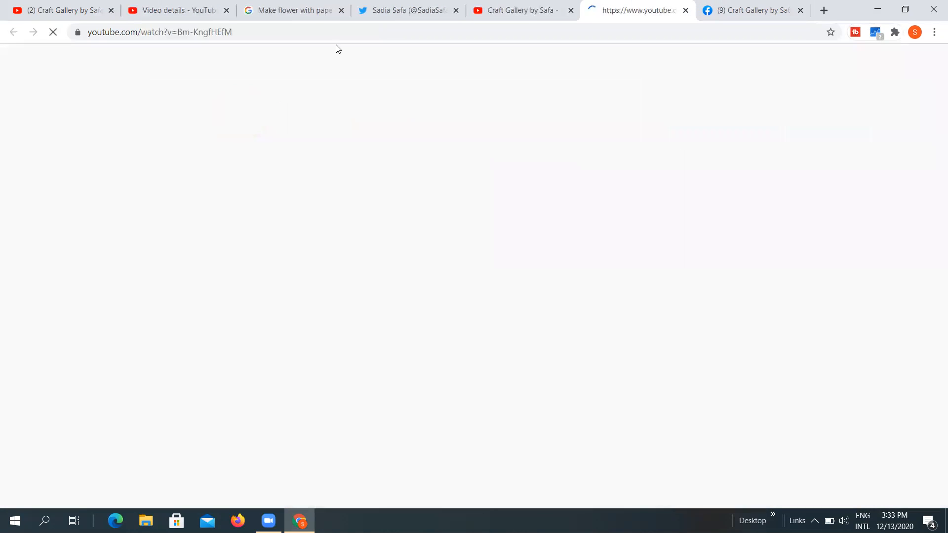
left_click(314, 35)
right_click(313, 35)
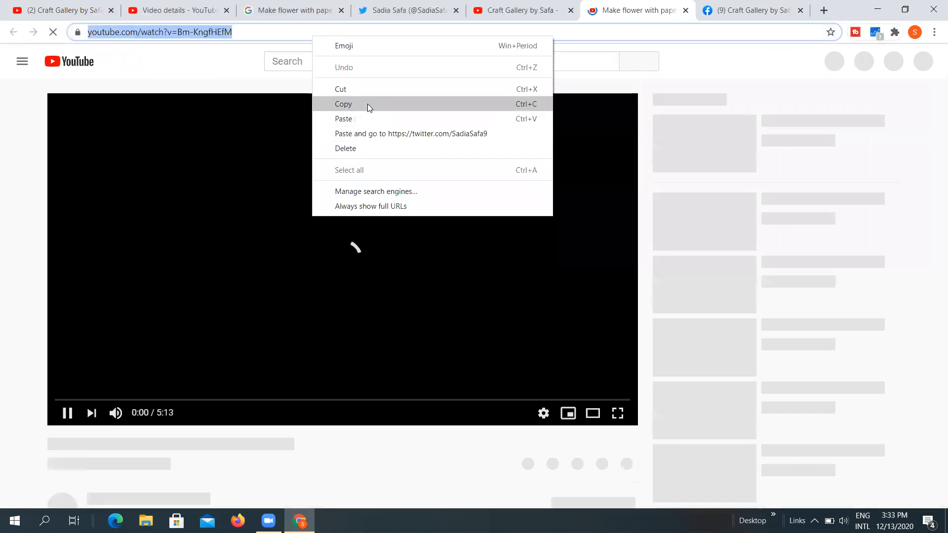
left_click(61, 418)
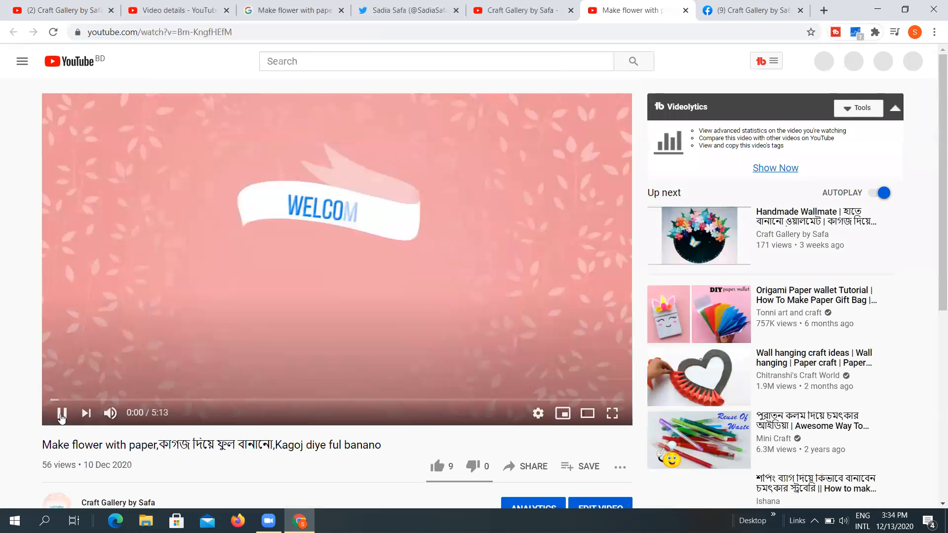
left_click(61, 414)
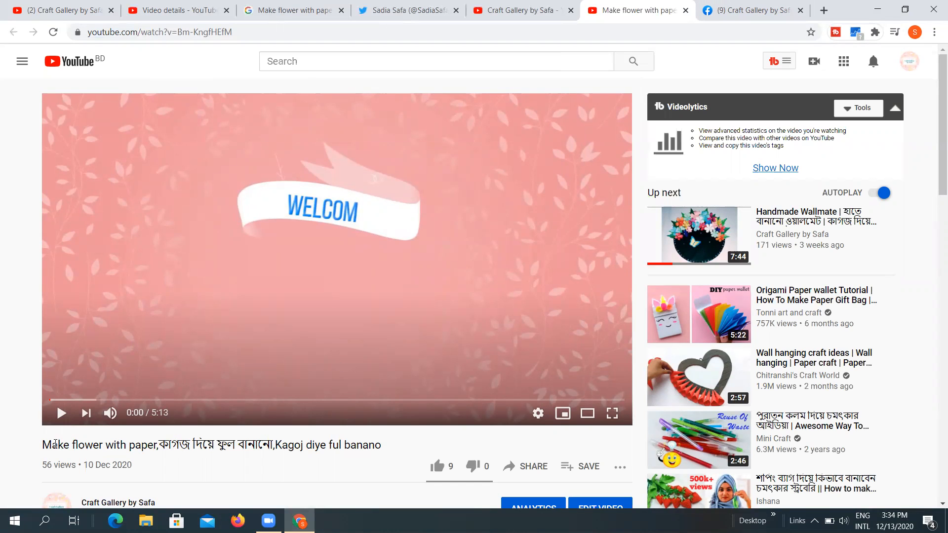
Step: Copy কাগজ দিয়ে ফুল বানানো from the video's title and add it, followed by a hyphen, under "Check out my popular videos:" in the description
scroll(316, 398, "down", 1)
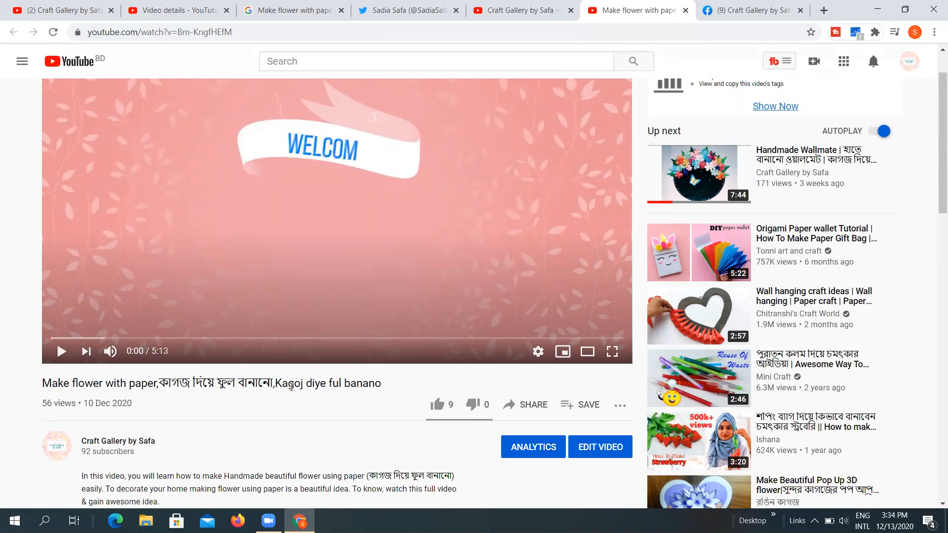
scroll(121, 386, "down", 1)
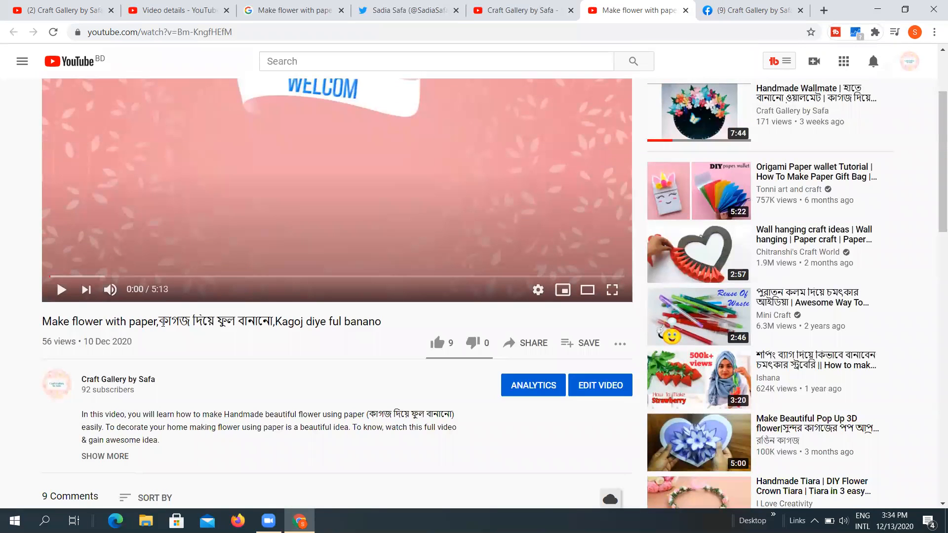
left_click_drag(158, 322, 275, 320)
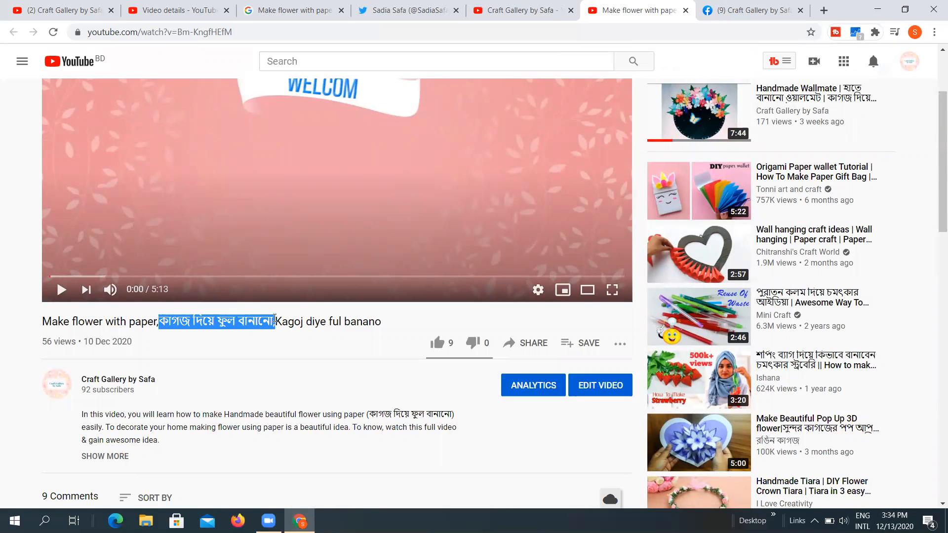
right_click(262, 320)
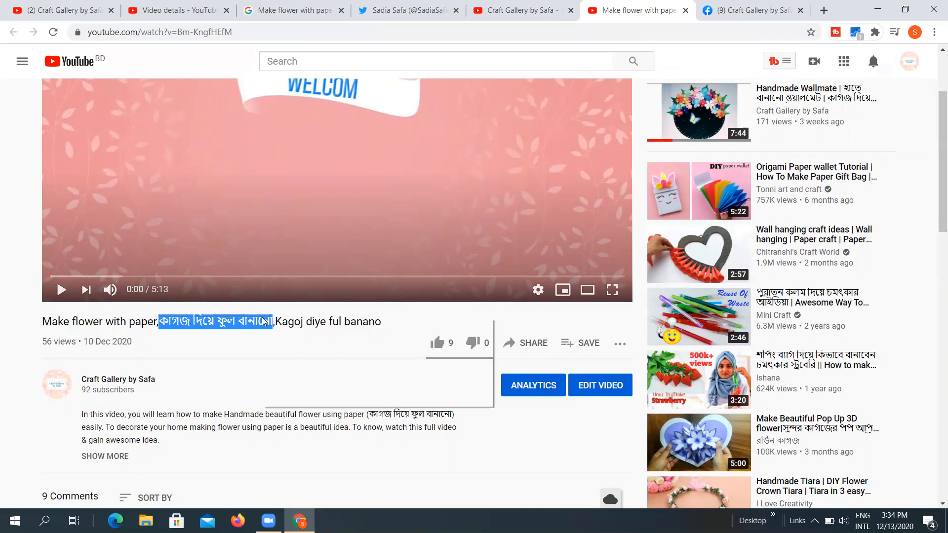
left_click(284, 325)
key("ctrl+2")
left_click(216, 310)
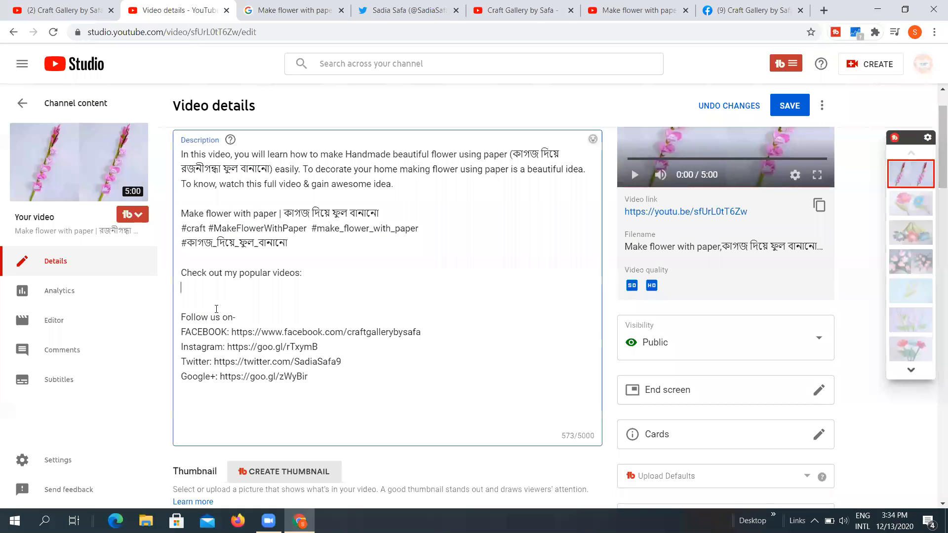
key("Menu")
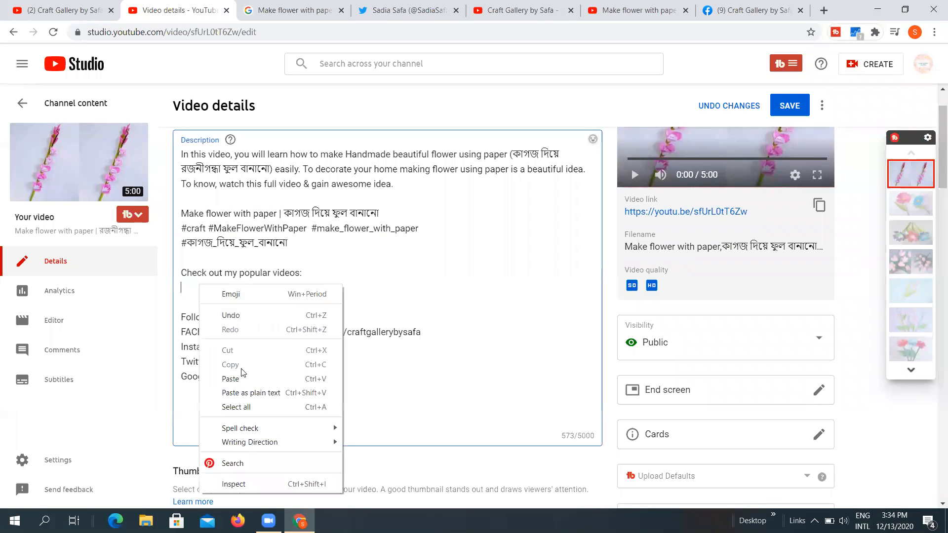
key("Return")
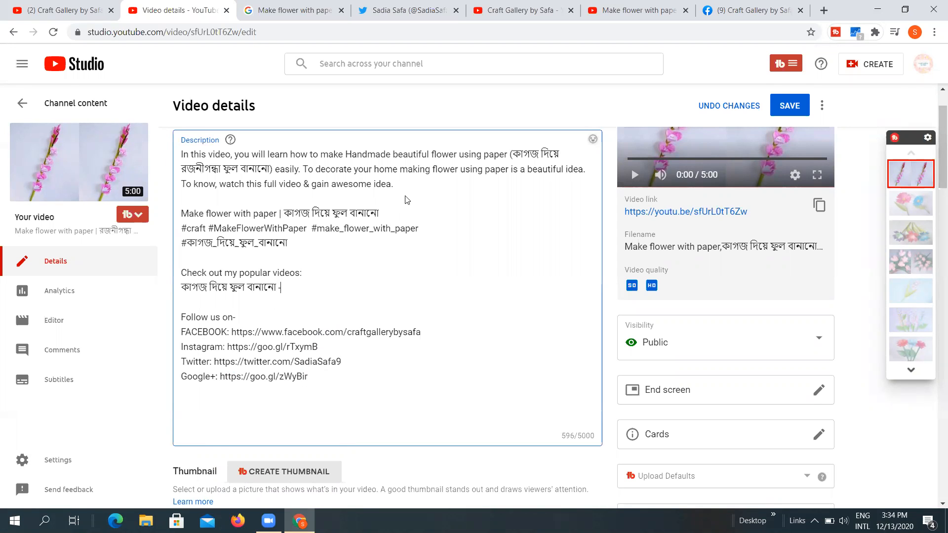
Step: Copy the flower video's web address and paste it after কাগজ দিয়ে ফুল বানানো - in the description, then start a new line
left_click(755, 10)
left_click(637, 10)
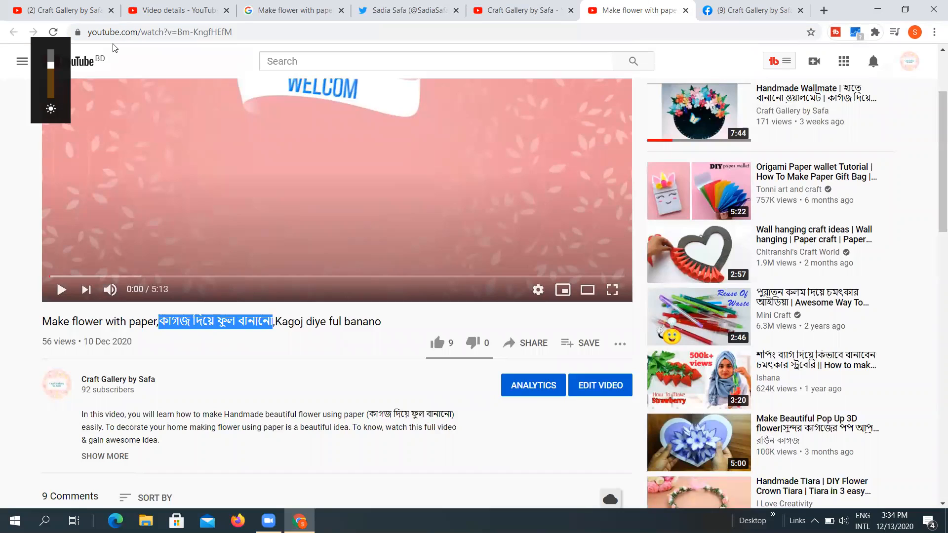
left_click(160, 32)
right_click(164, 32)
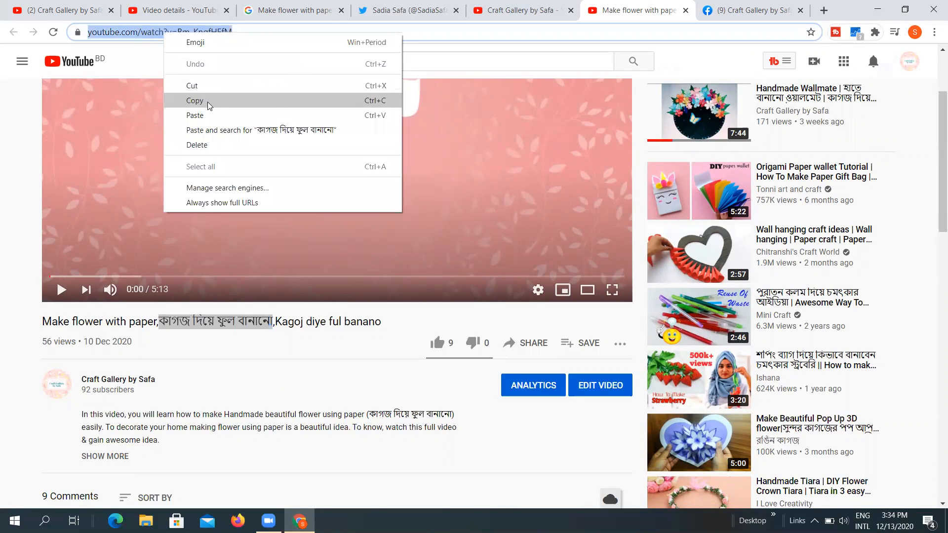
left_click(183, 99)
key("ctrl+2")
left_click(281, 288)
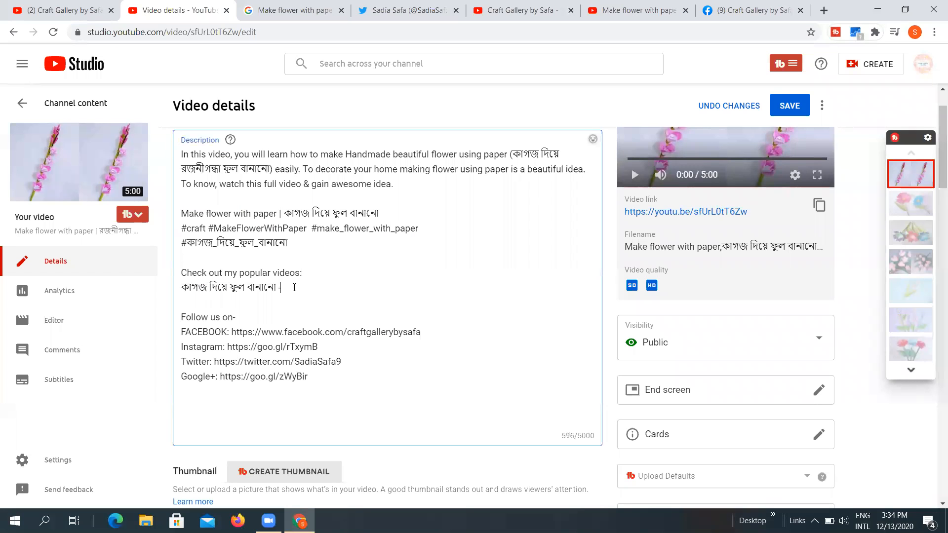
key("ctrl+v")
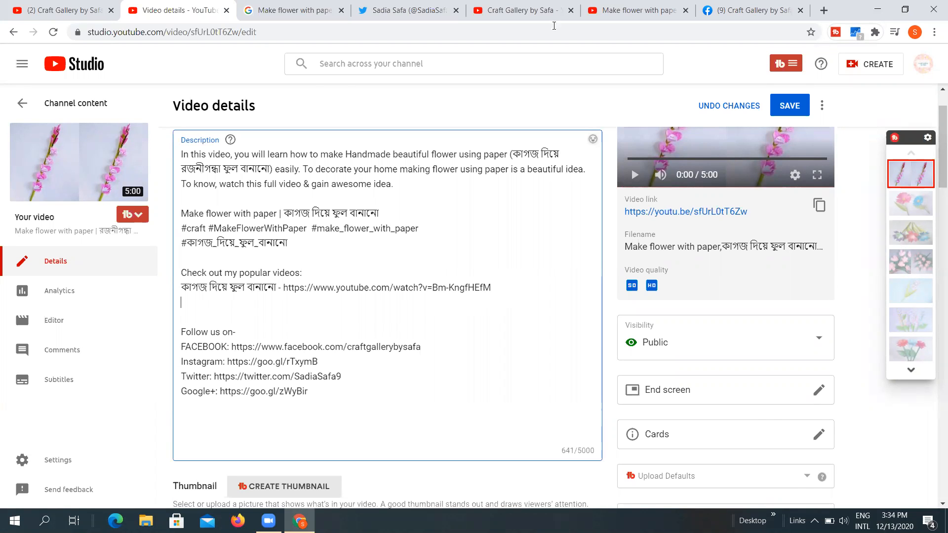
Step: From the channel's further uploads, open the "Make Wallmate using paper" video in a new tab and close the flower video's tab
left_click(637, 10)
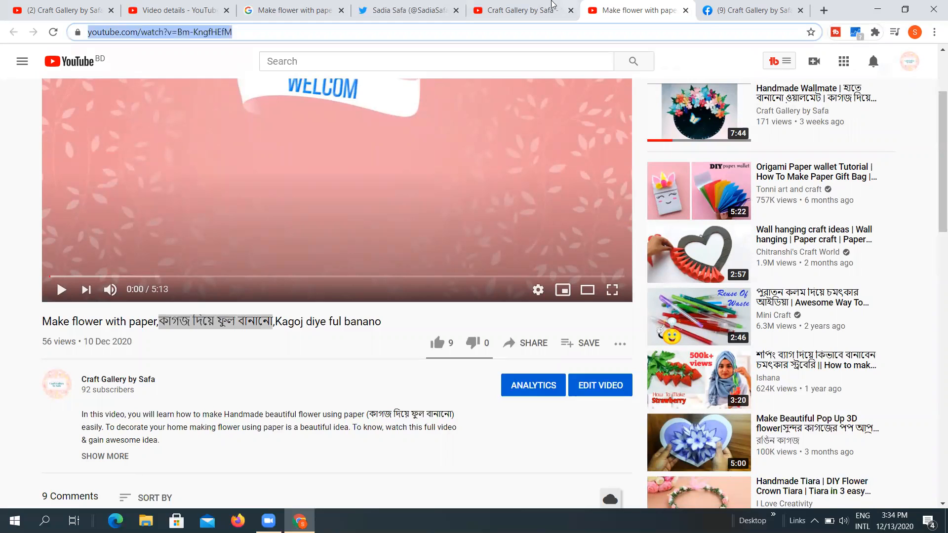
left_click(523, 9)
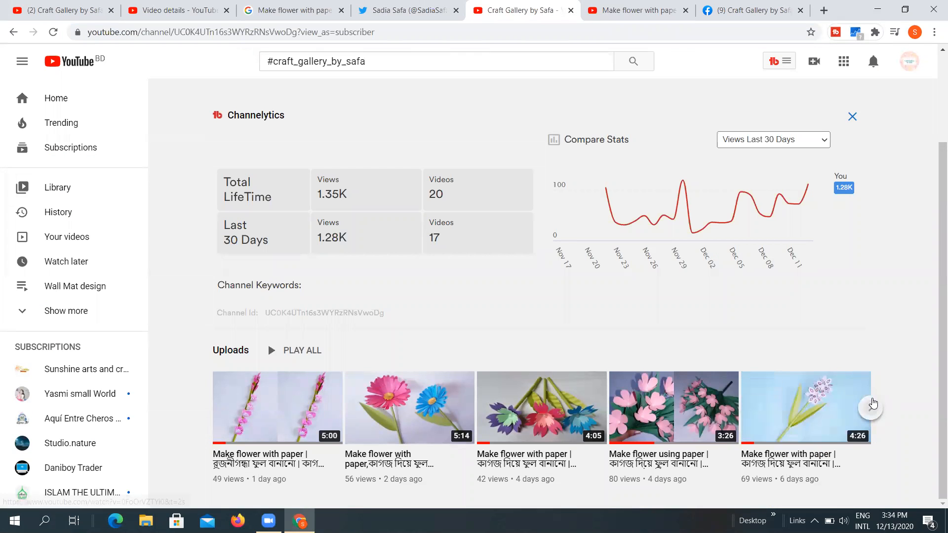
left_click(871, 407)
right_click(520, 459)
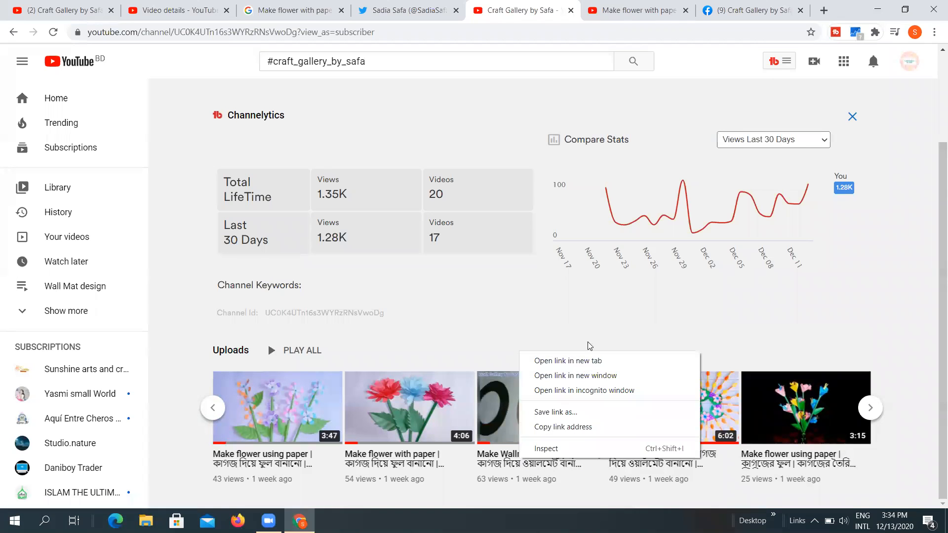
left_click(589, 360)
left_click(704, 18)
left_click(700, 10)
left_click(557, 6)
Step: Copy "Make Wallmate using paper" from the video's title and add it with a hyphen as the second popular-videos line in the description
right_click(311, 33)
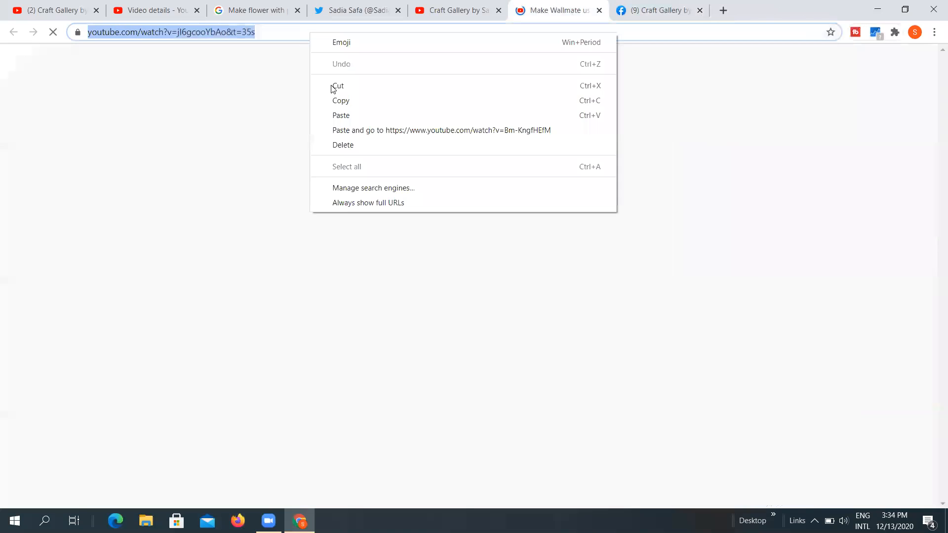
left_click(623, 6)
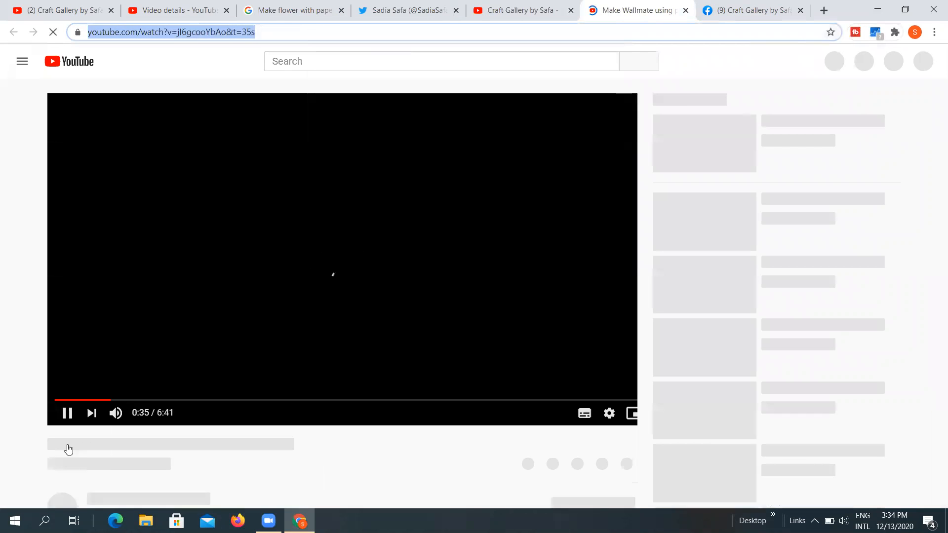
left_click_drag(42, 444, 180, 446)
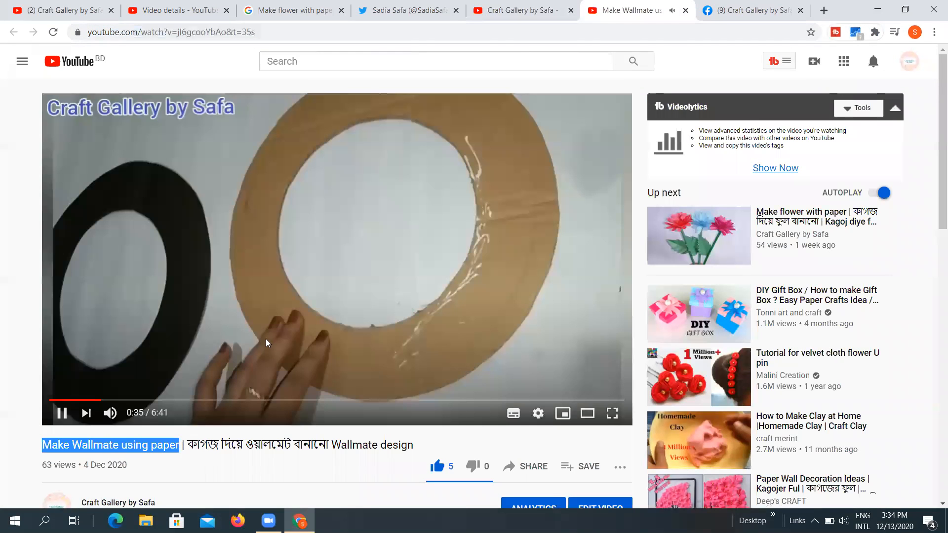
right_click(179, 446)
left_click(215, 366)
left_click(196, 5)
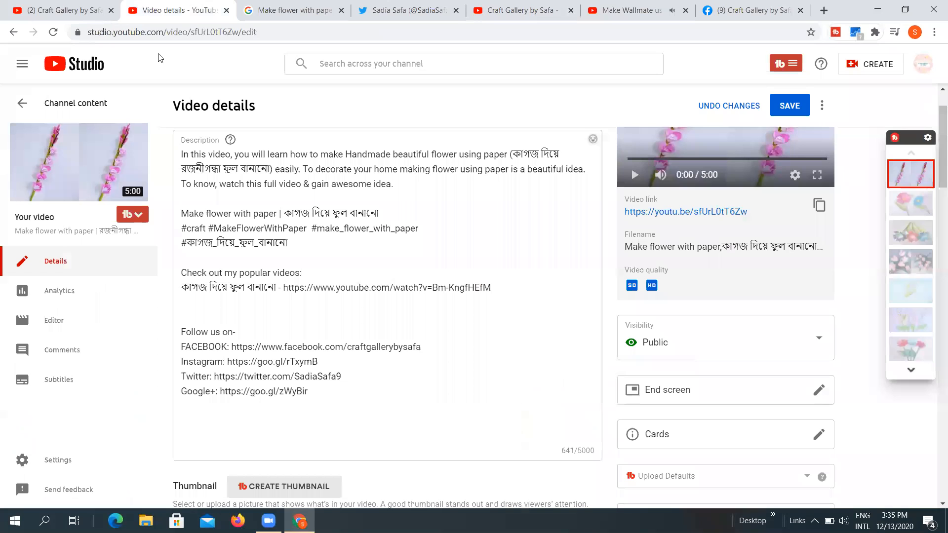
right_click(221, 298)
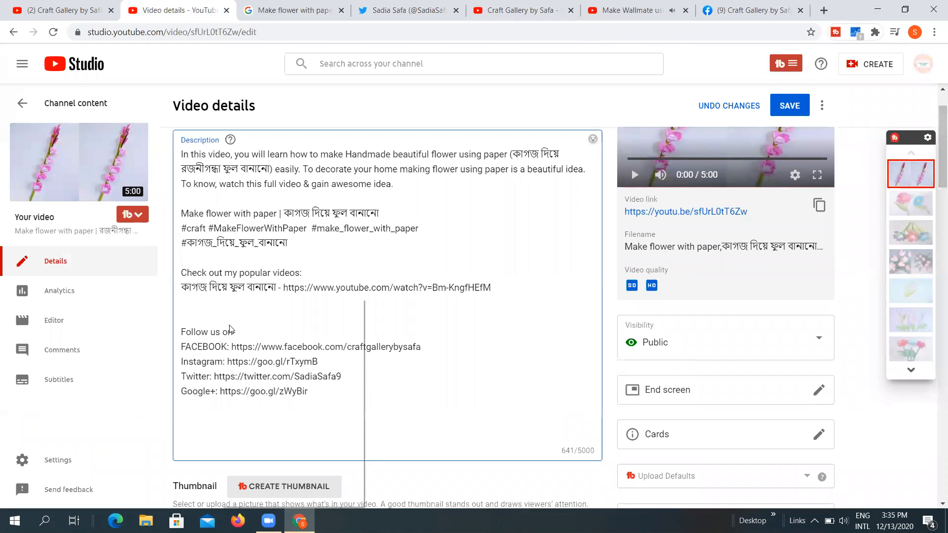
left_click(253, 393)
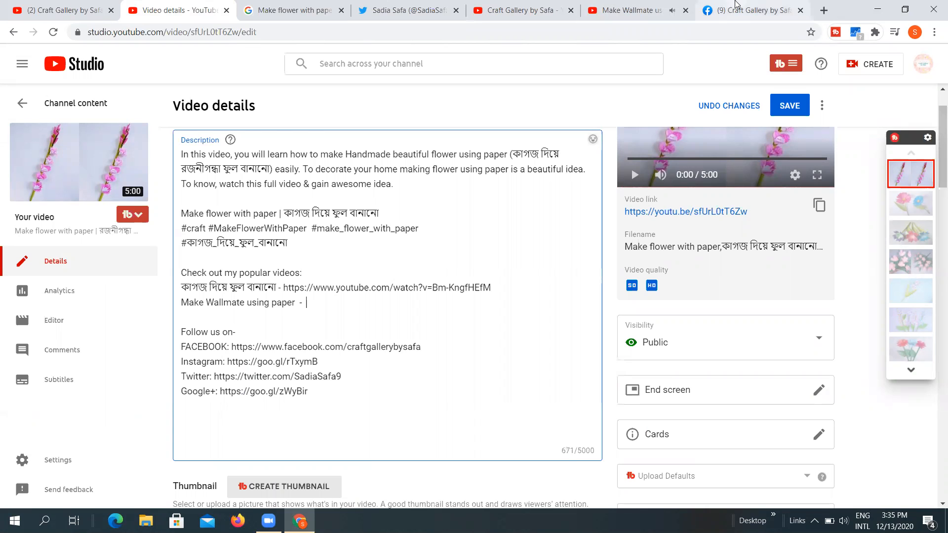
Step: Copy the Wallmate video's web address and paste it after "Make Wallmate using paper -" in the description
left_click(748, 10)
left_click(627, 10)
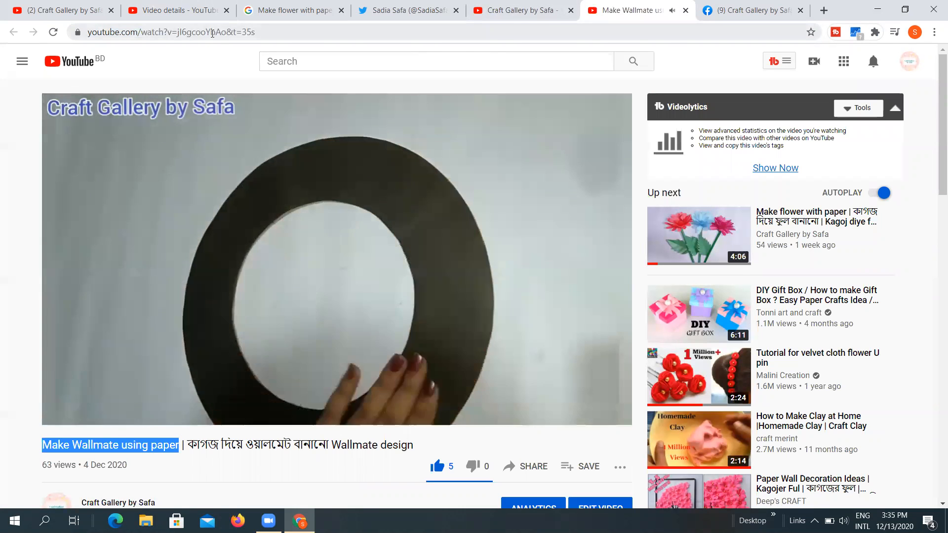
right_click(212, 32)
left_click(257, 100)
left_click(178, 10)
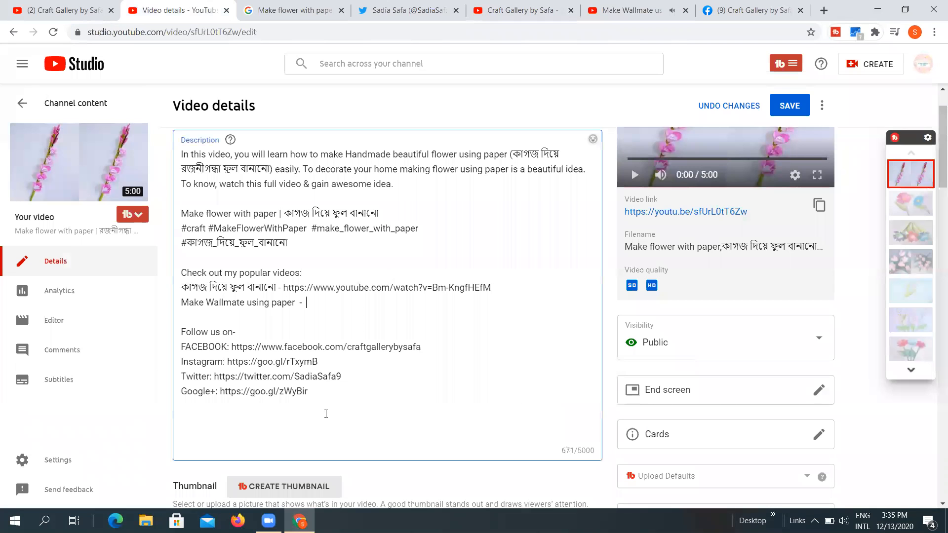
right_click(331, 306)
left_click(348, 387)
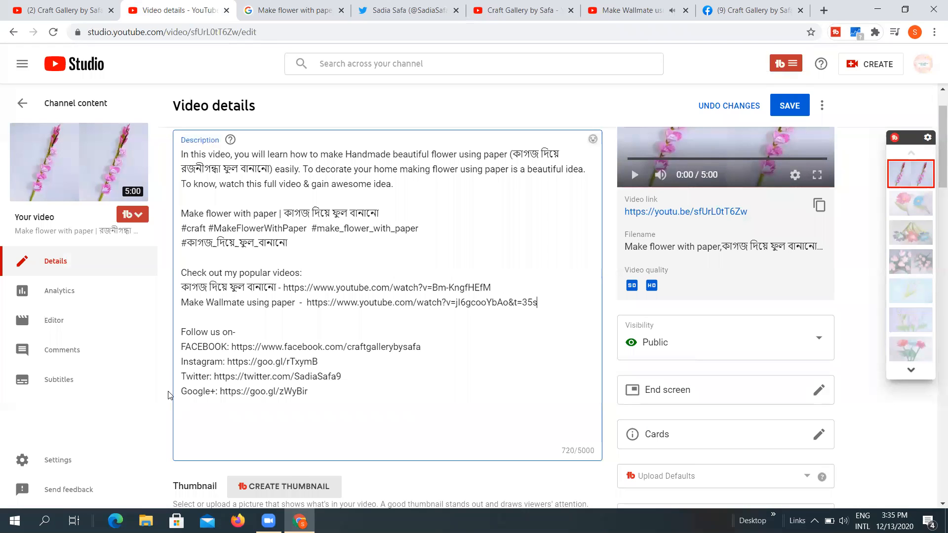
Step: Replace the Google+ line in the description's "Follow us on-" block with "Blog: www"
key("ctrl+a")
triple_click(182, 393)
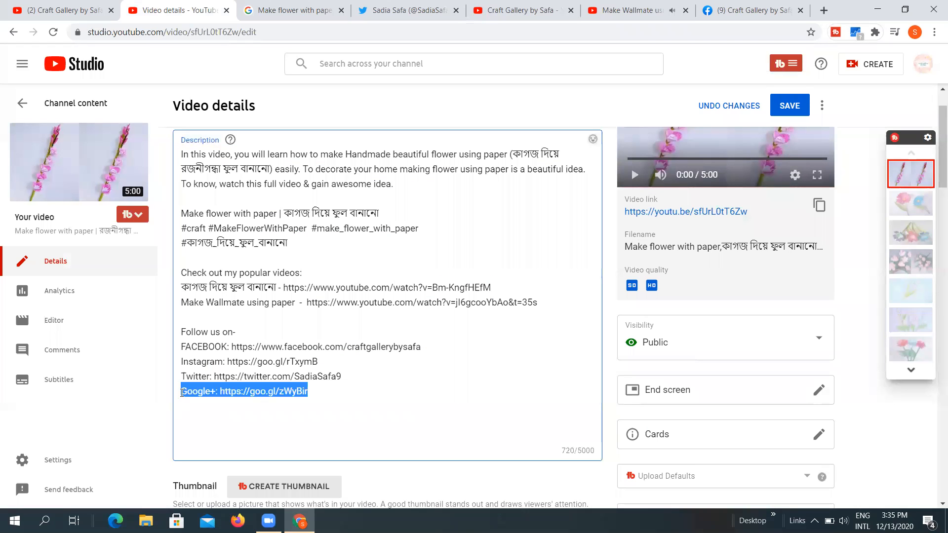
key("BackSpace")
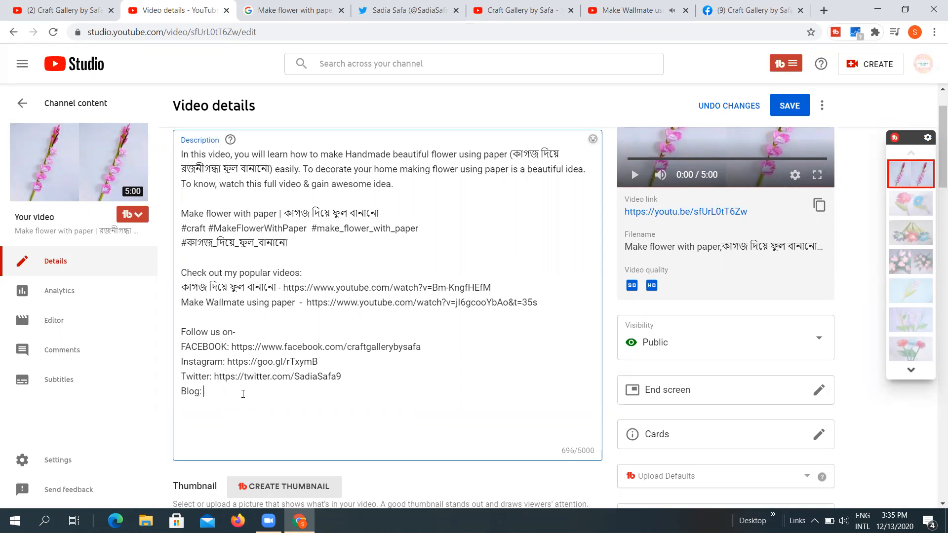
type("ww")
left_click_drag(216, 375, 343, 375)
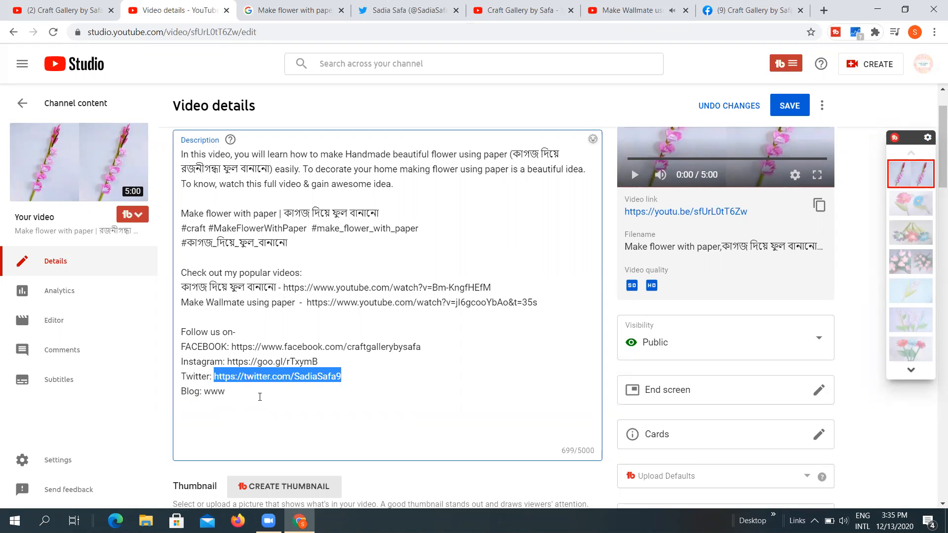
left_click(238, 386)
left_click_drag(228, 387, 206, 391)
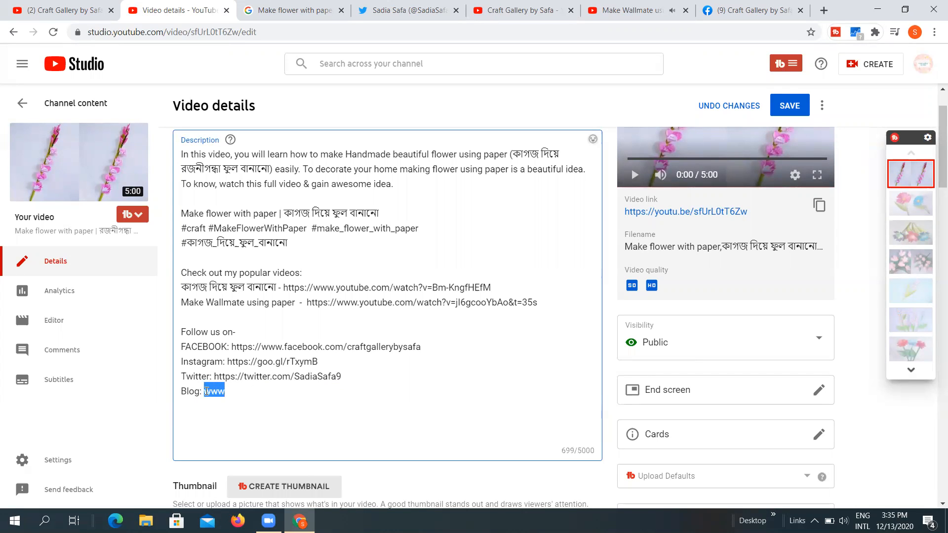
Step: Clear "www" from the description's Blog line and add a "Linkedin -" line below it
key("BackSpace")
key("Return")
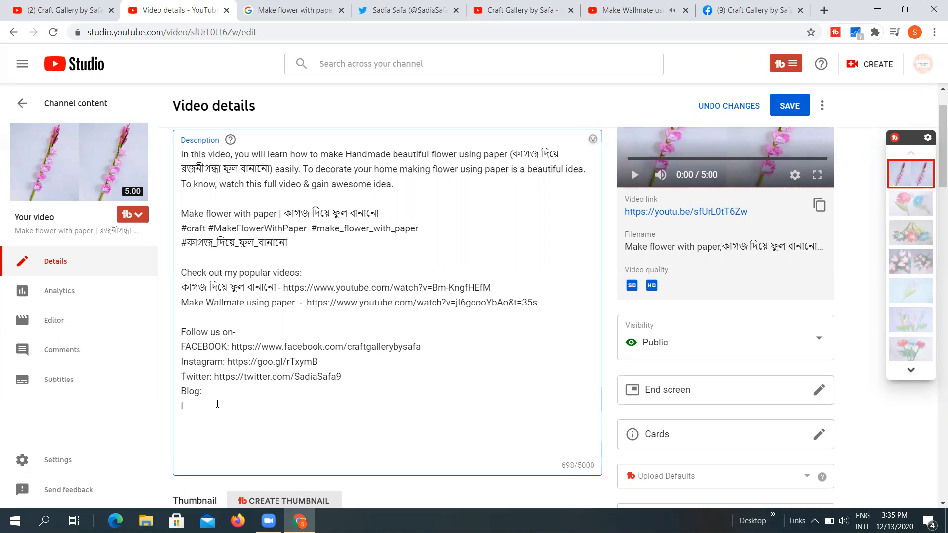
type("Linkedin -")
Step: Open bd.linkedin.com in a new tab and collapse the messaging pane covering the feed
left_click(824, 10)
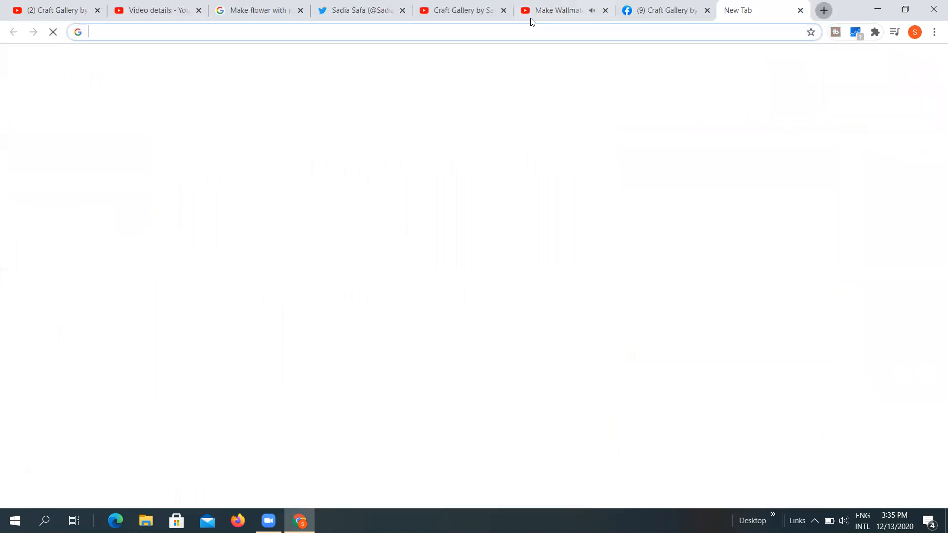
type("liked")
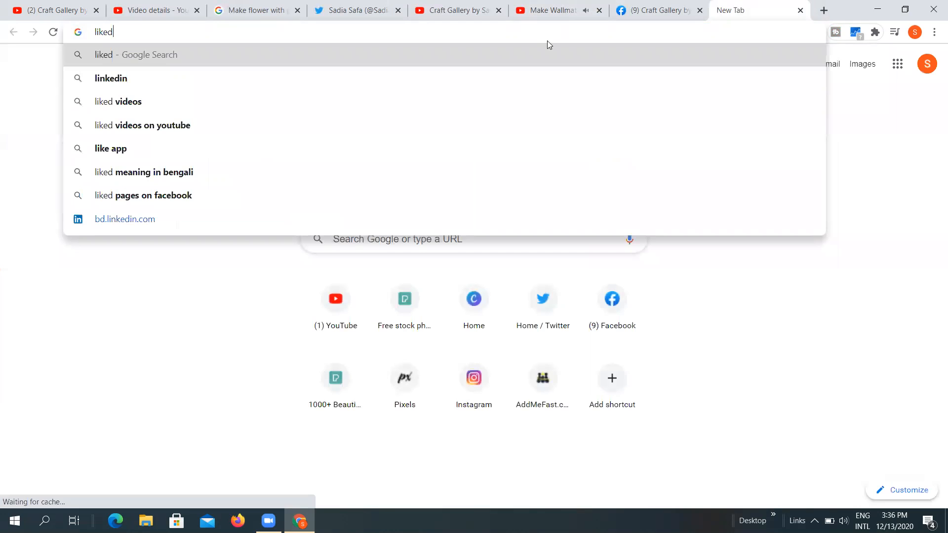
left_click(328, 222)
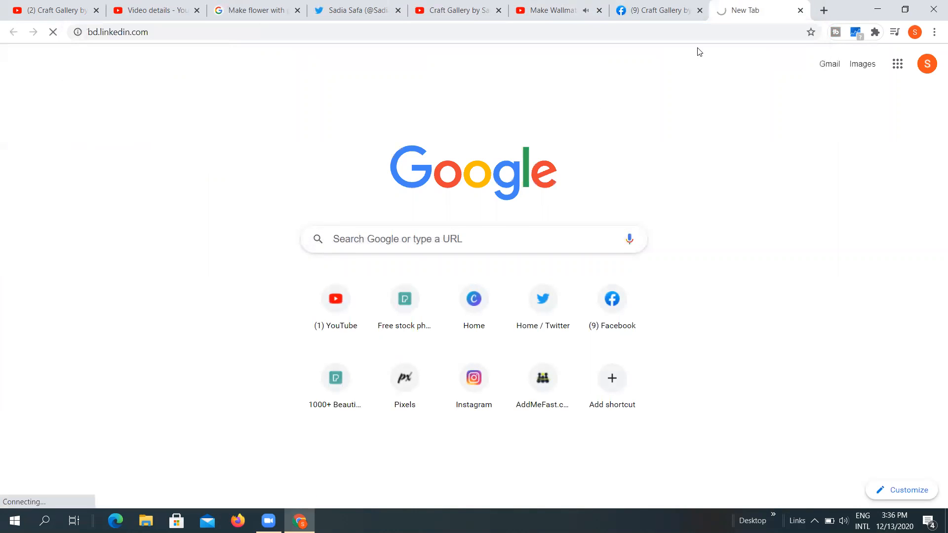
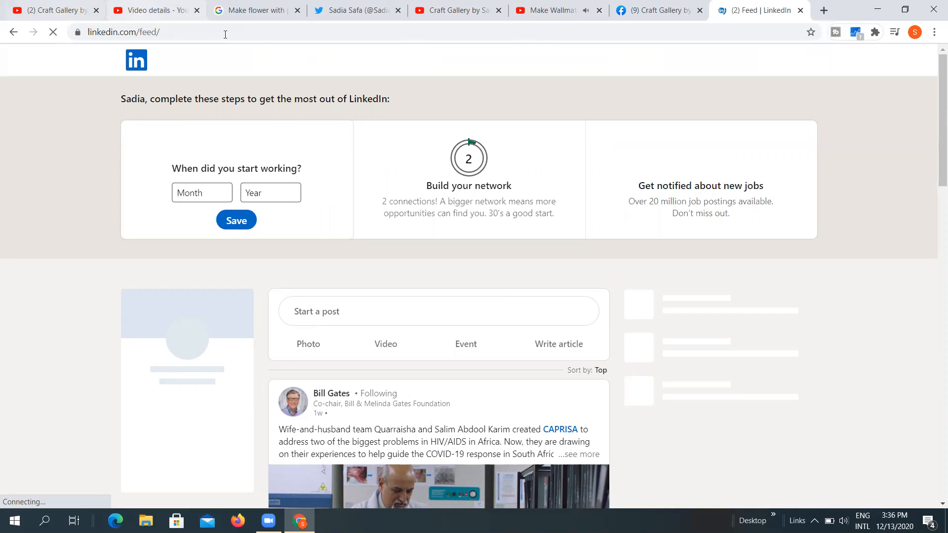
scroll(873, 118, "down", 10)
scroll(722, 207, "up", 2)
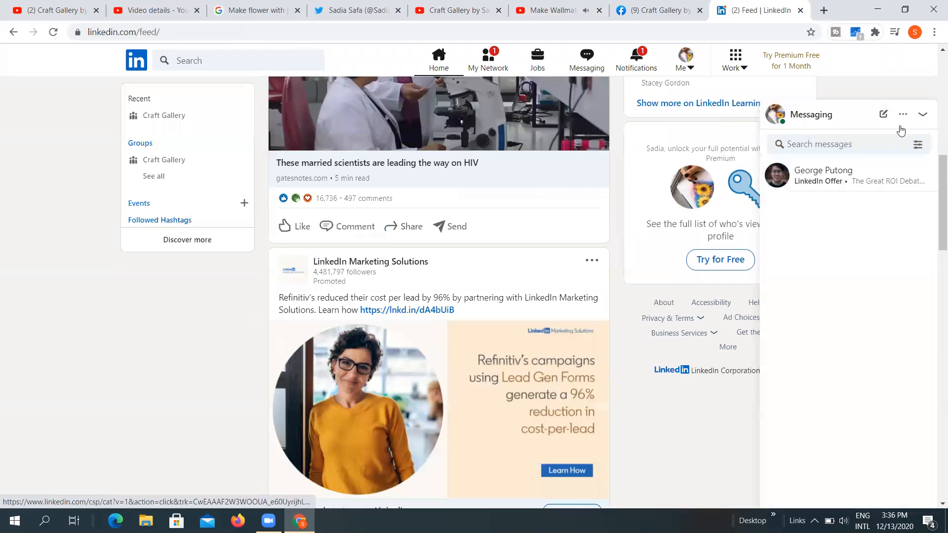
left_click(923, 114)
scroll(216, 158, "up", 5)
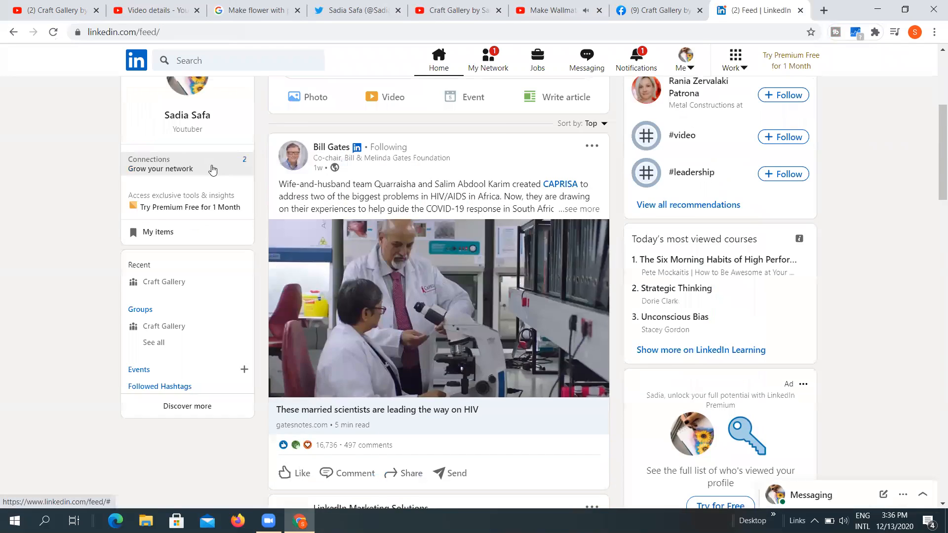
scroll(213, 169, "up", 4)
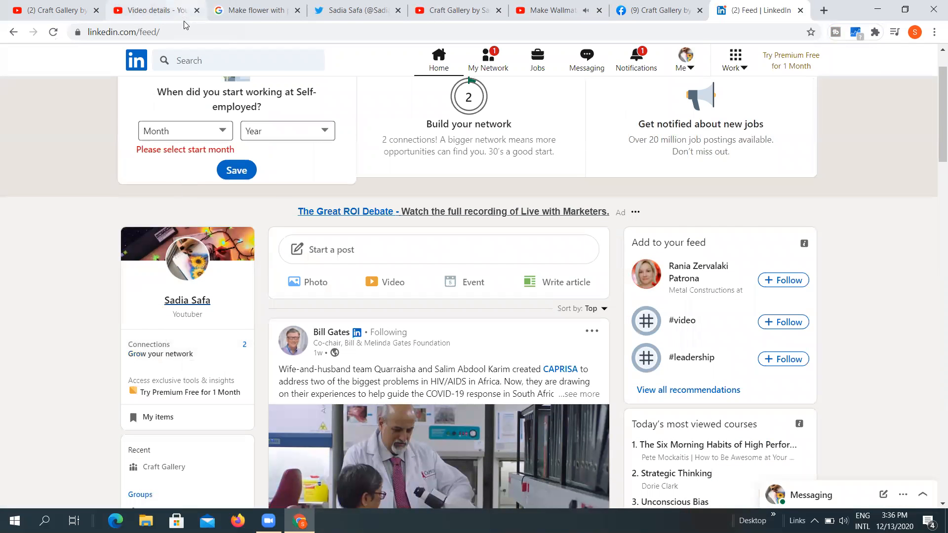
Step: Copy the web address of the channel owner's LinkedIn profile and paste it after "Linkedin -" in the video description
left_click(188, 300)
right_click(207, 32)
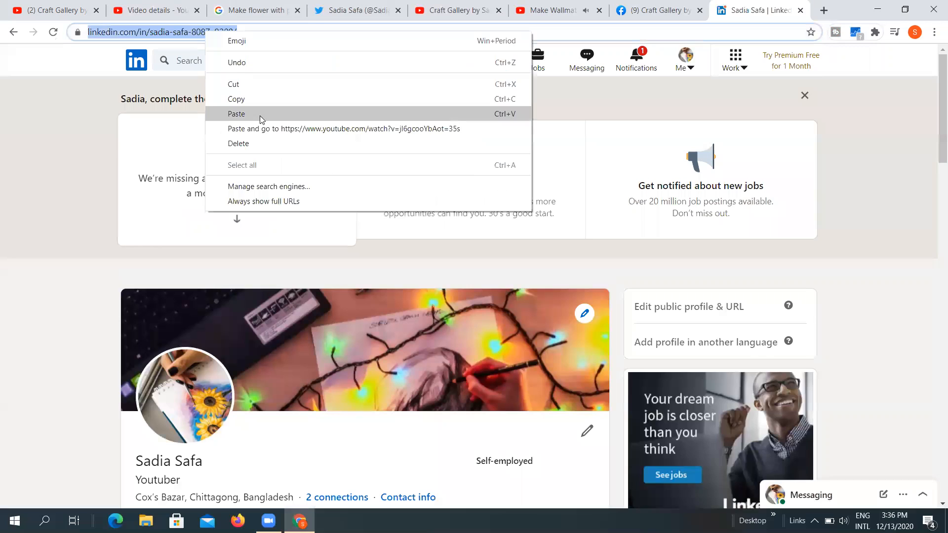
left_click(263, 96)
left_click(158, 10)
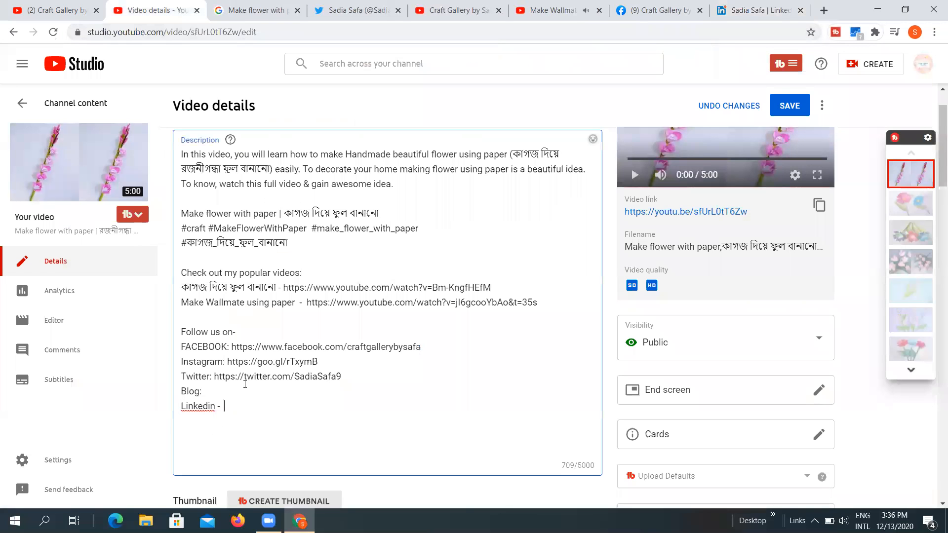
type("https://www.linkedin.com/in/sadia-safa-8087a9200/")
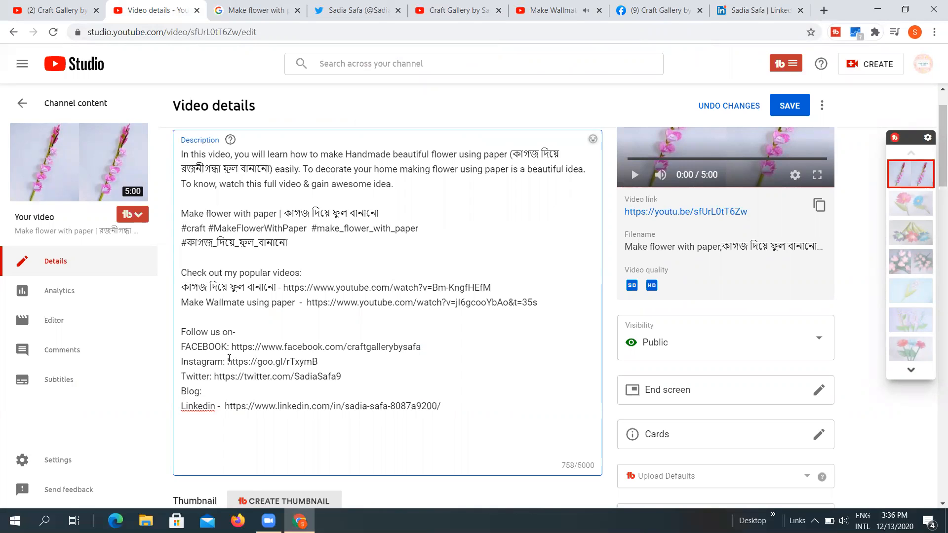
Step: Remove the goo.gl link from the Instagram line in the description, keeping the "Instagram:" label
left_click_drag(229, 360, 343, 361)
key("BackSpace")
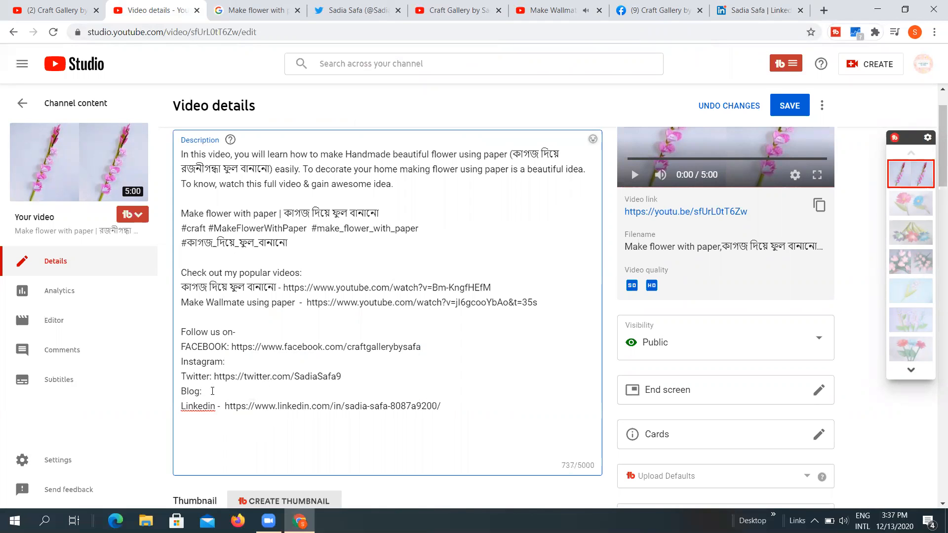
left_click_drag(234, 359, 182, 366)
left_click(218, 370)
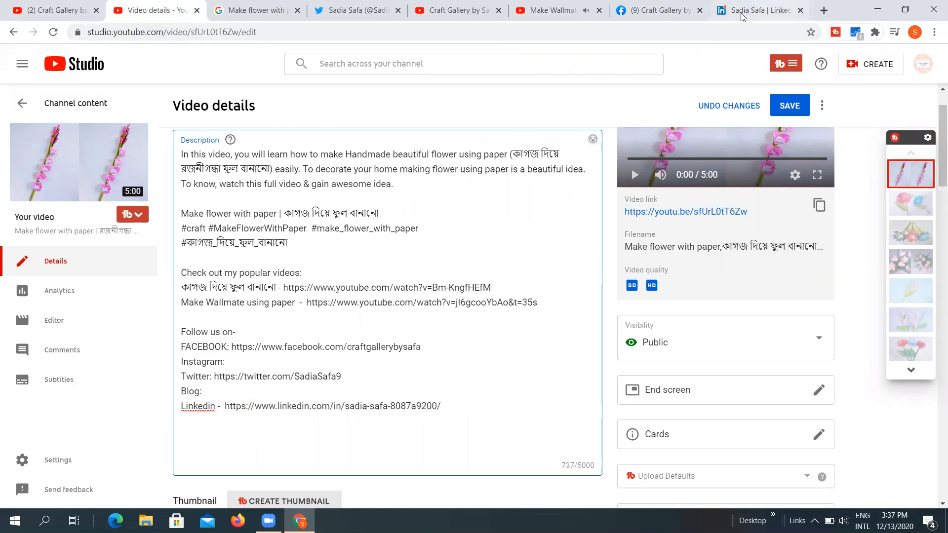
Step: Review the LinkedIn profile's sections, including its About text, dashboard, activity, experience, skills and interests
left_click(761, 10)
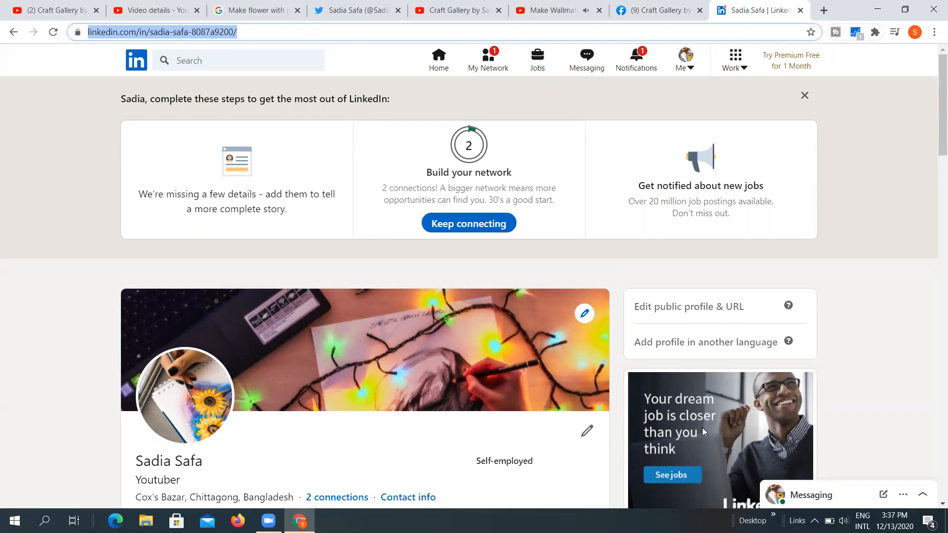
scroll(329, 262, "down", 6)
scroll(329, 263, "down", 1)
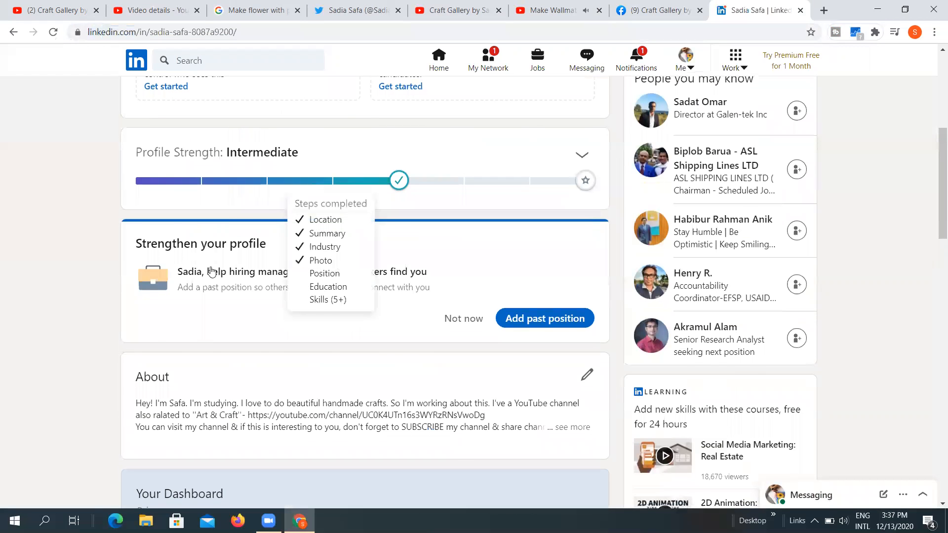
scroll(211, 271, "up", 1)
scroll(464, 307, "down", 1)
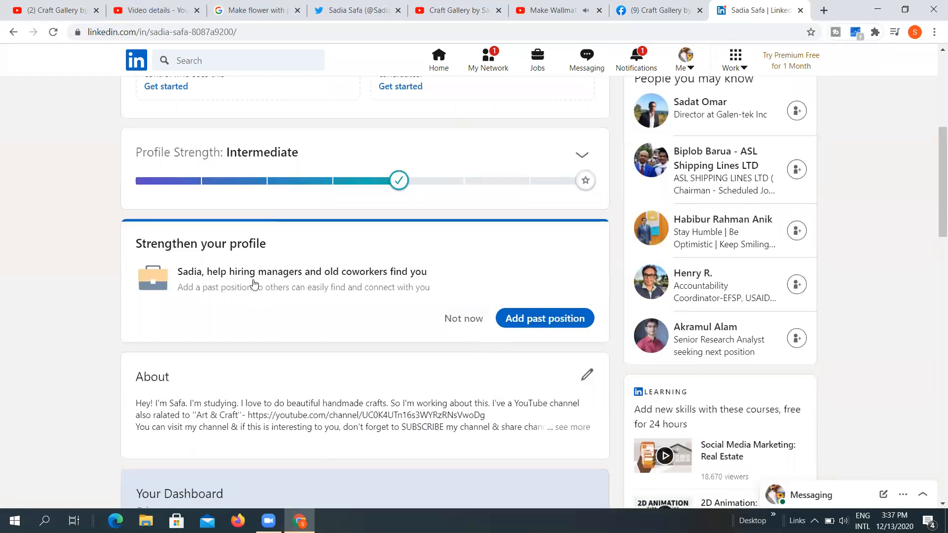
scroll(266, 274, "up", 3)
scroll(282, 265, "down", 8)
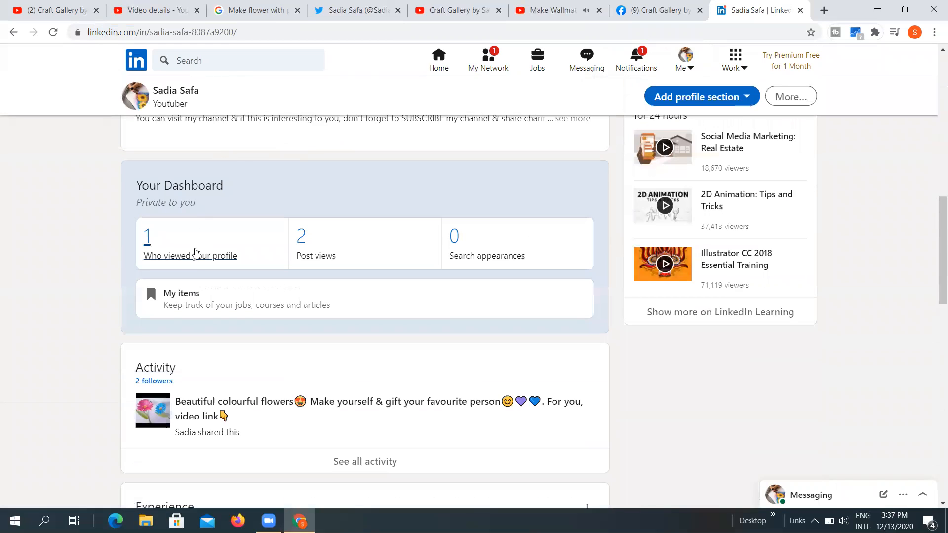
scroll(237, 248, "down", 3)
scroll(205, 330, "down", 3)
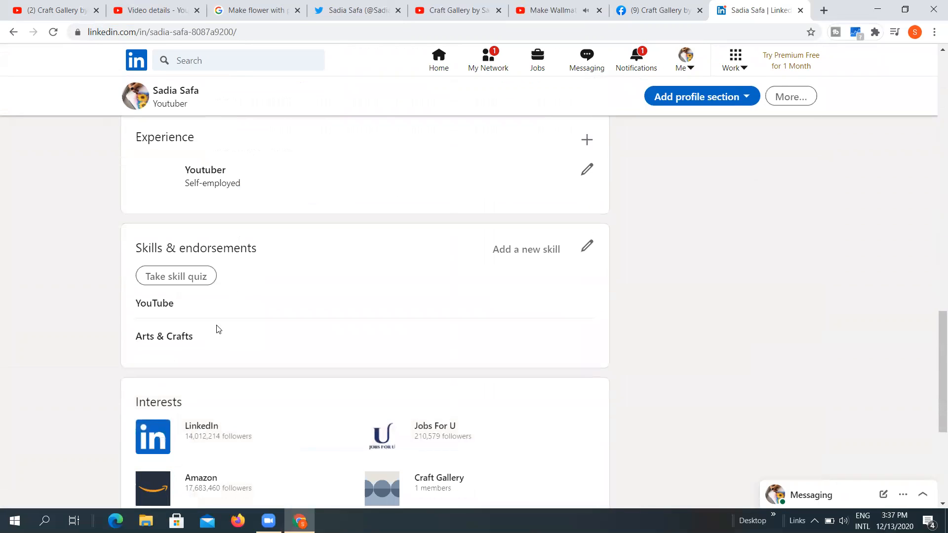
scroll(369, 311, "up", 9)
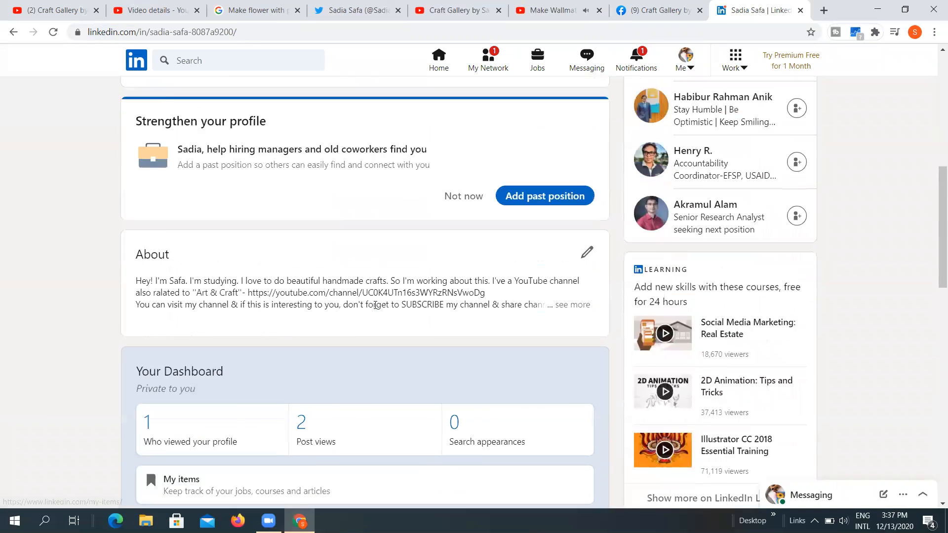
scroll(375, 305, "up", 8)
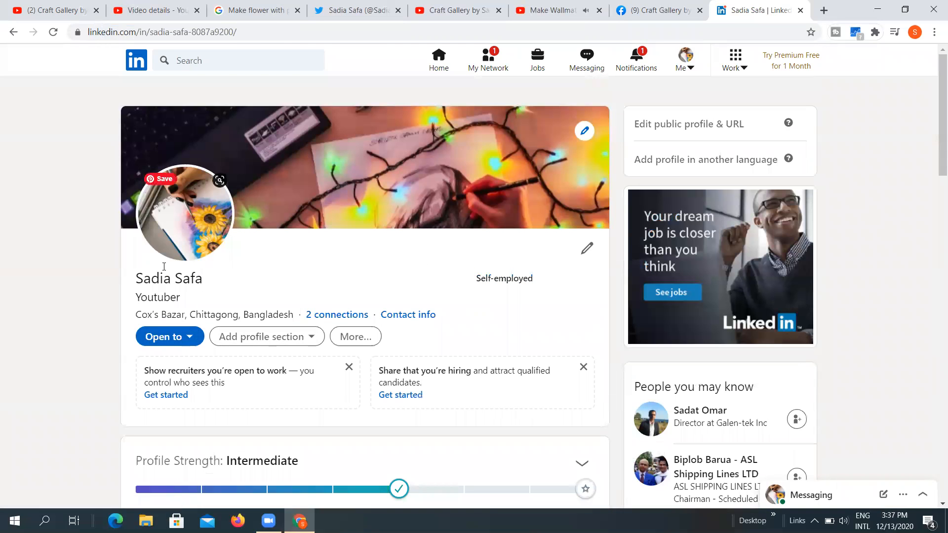
Step: Start a blank post from the LinkedIn feed and another on the Craft Gallery by Safa Facebook page
left_click(438, 62)
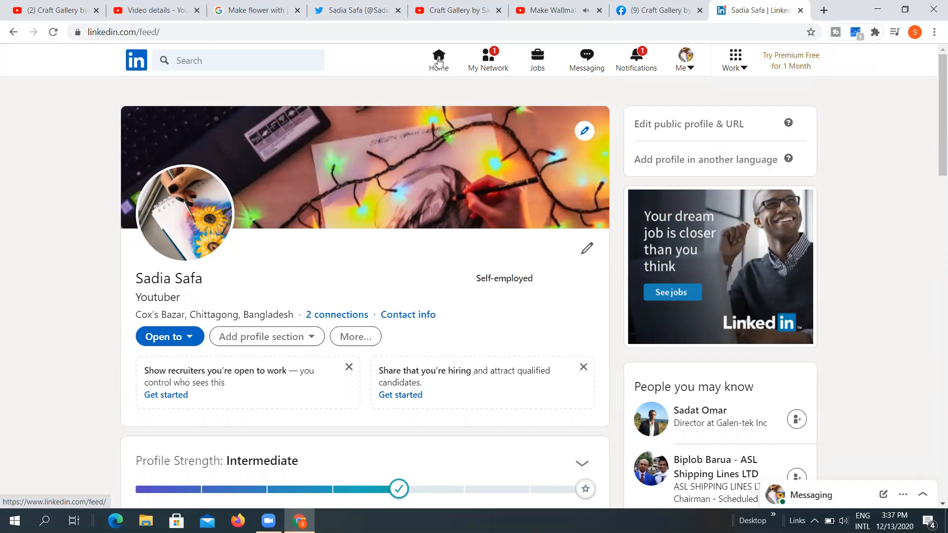
left_click(364, 138)
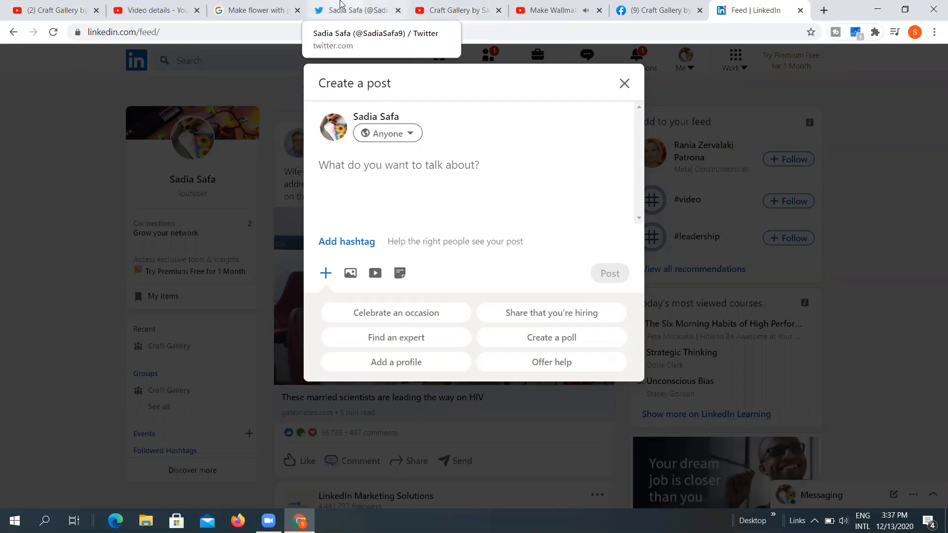
left_click(667, 7)
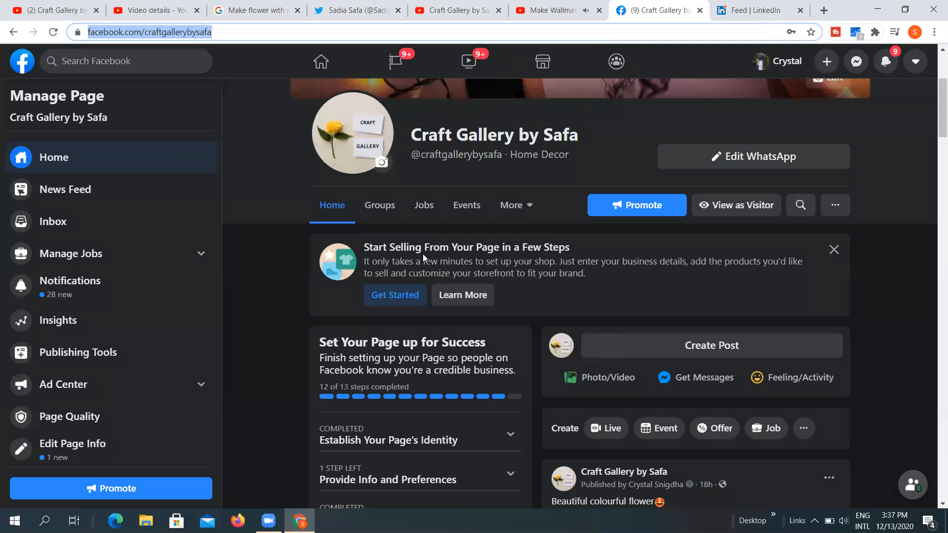
left_click(634, 351)
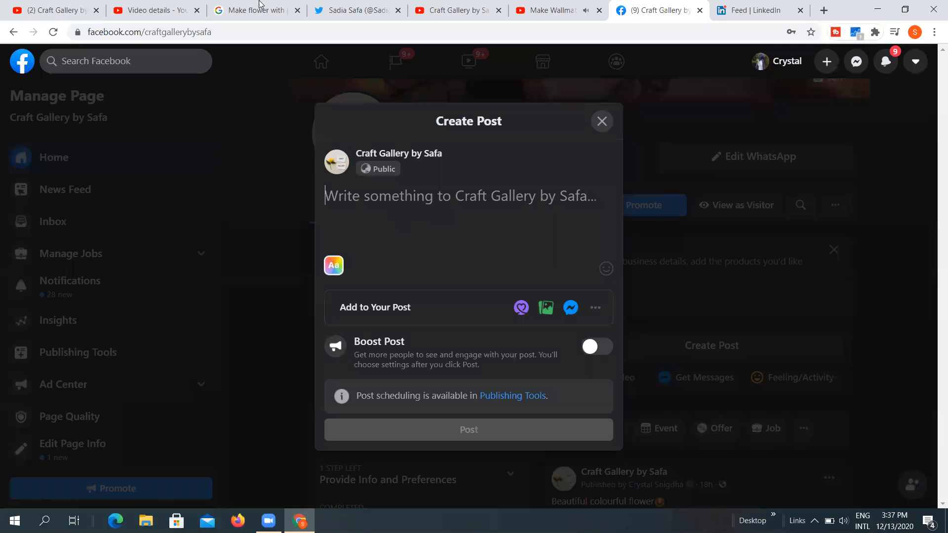
Step: Open the newest flower video from the YouTube channel's uploads and expand its description and the channel's own comment
left_click(133, 5)
left_click(84, 10)
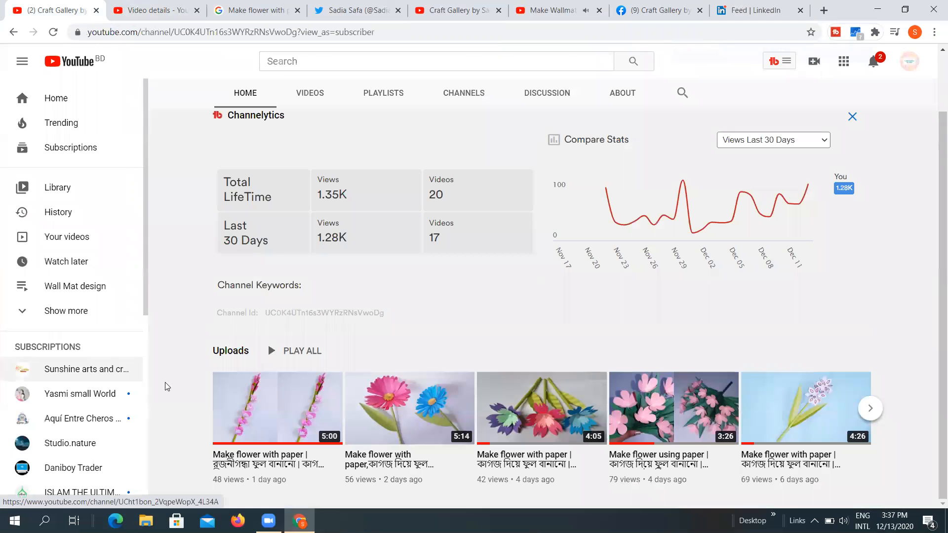
left_click(258, 464)
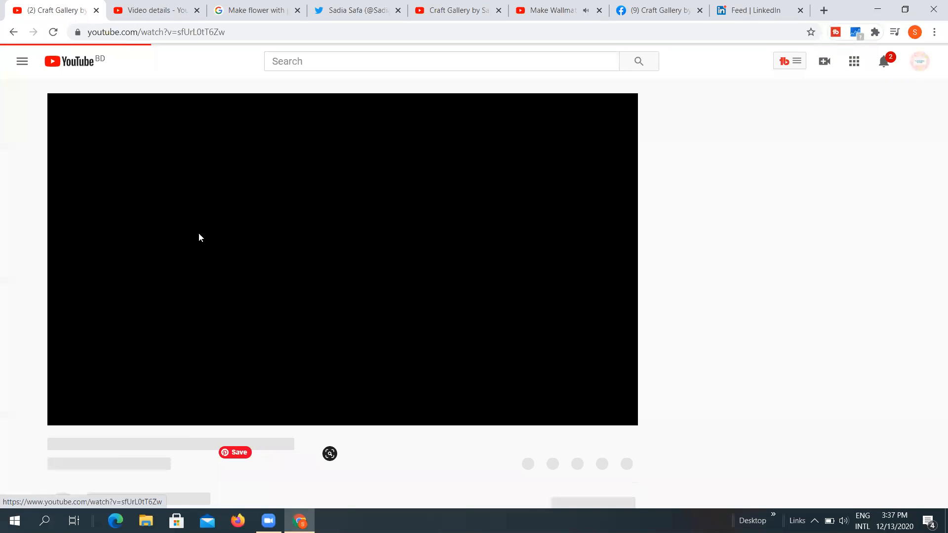
left_click(104, 440)
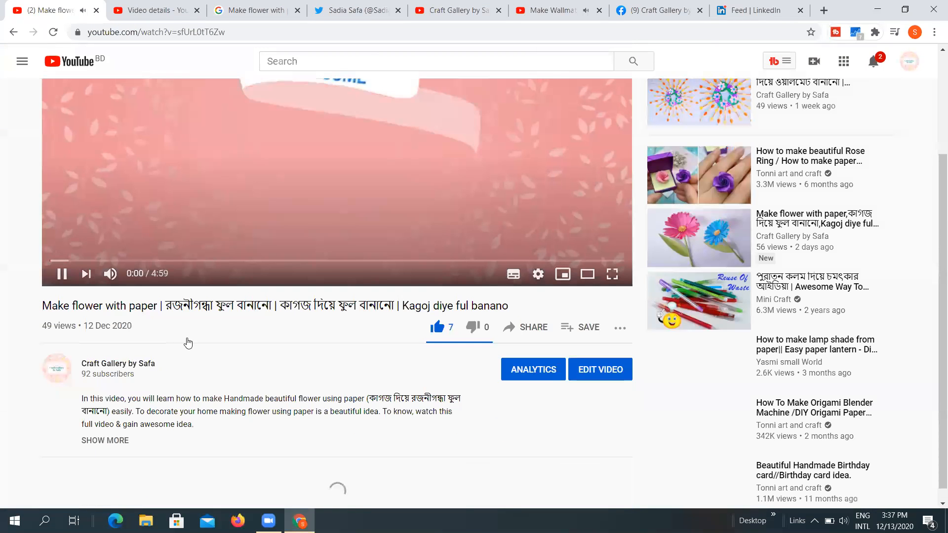
scroll(193, 338, "down", 3)
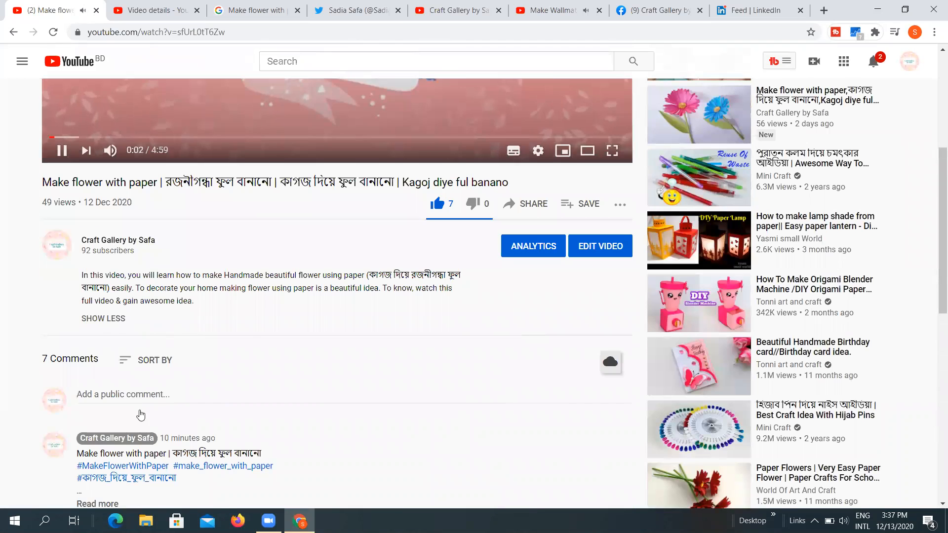
scroll(118, 388, "down", 3)
left_click(112, 385)
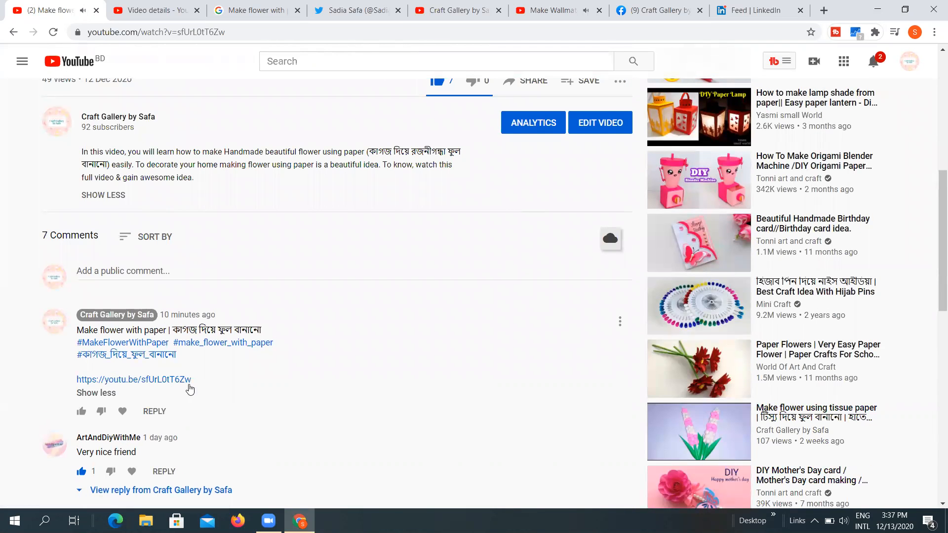
left_click_drag(185, 380, 103, 336)
right_click(113, 329)
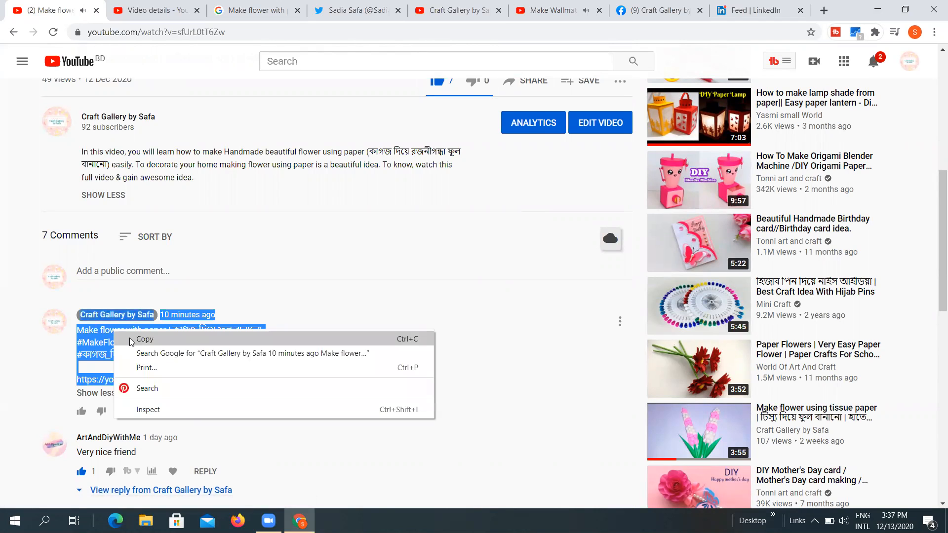
left_click(321, 295)
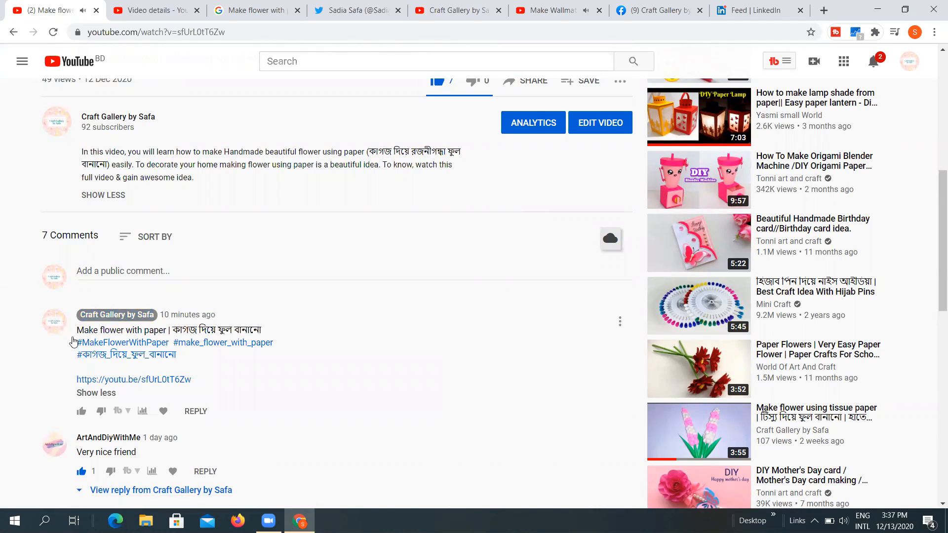
Step: Copy the channel's own comment on the video, from its title line through the hashtags to the youtu.be link
left_click_drag(195, 381, 70, 329)
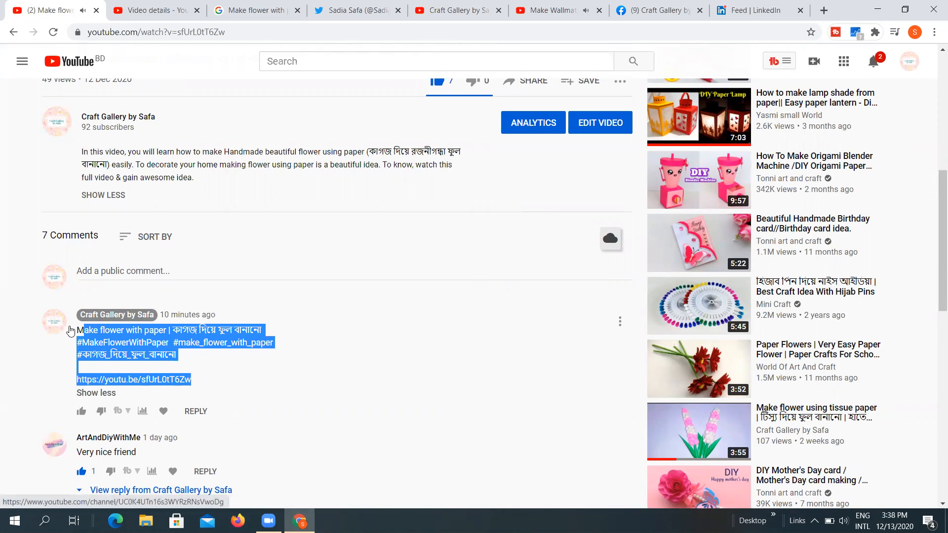
mouse_move(70, 330)
left_mouse_down()
mouse_move(72, 316)
mouse_move(72, 331)
left_mouse_up()
key("ctrl+c")
Step: Paste the copied comment text into the Craft Gallery by Safa Facebook post and select its hashtags
left_click(755, 9)
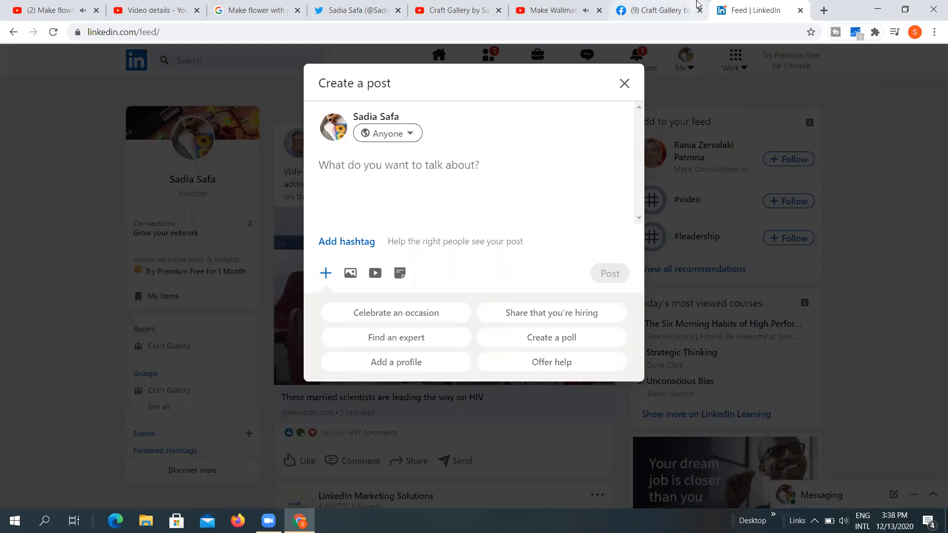
left_click(681, 10)
right_click(390, 202)
left_click(436, 297)
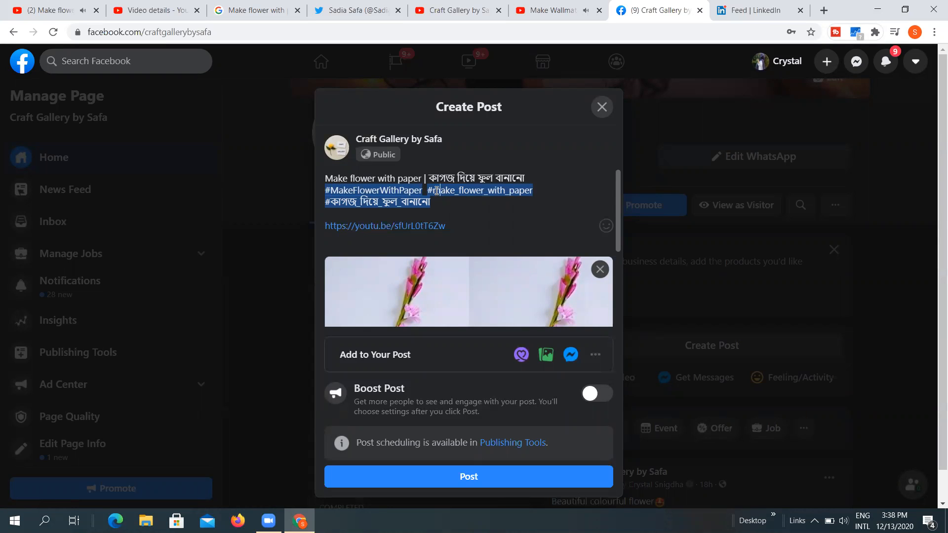
left_click(327, 192, "shift")
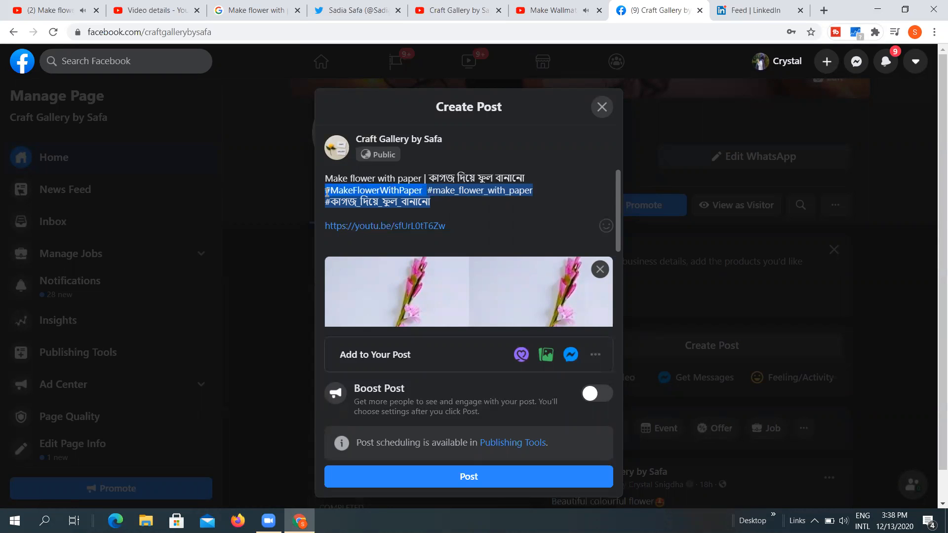
Step: Delete the #MakeFlowerWithPaper hashtag from the Facebook post and copy the phrase "Make flower with paper" from its title line
key("BackSpace")
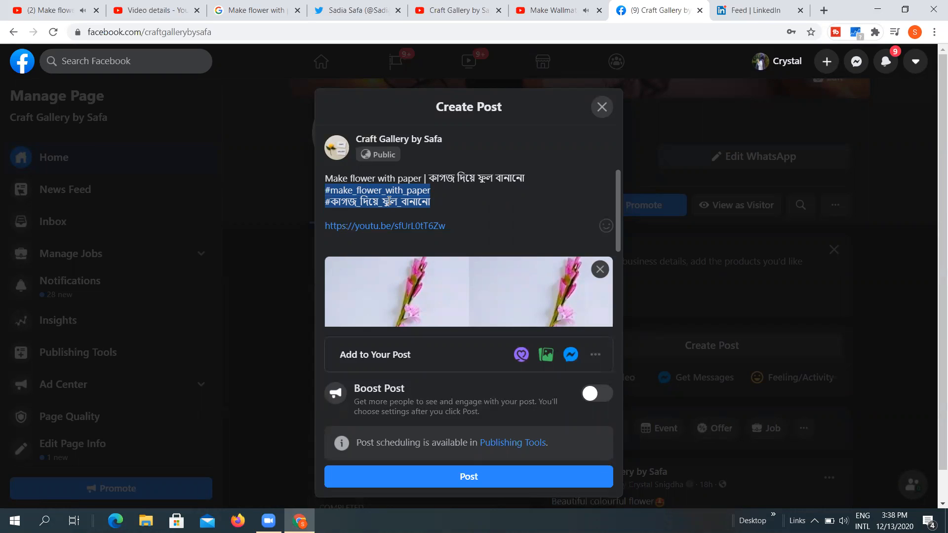
left_click_drag(325, 174, 356, 178)
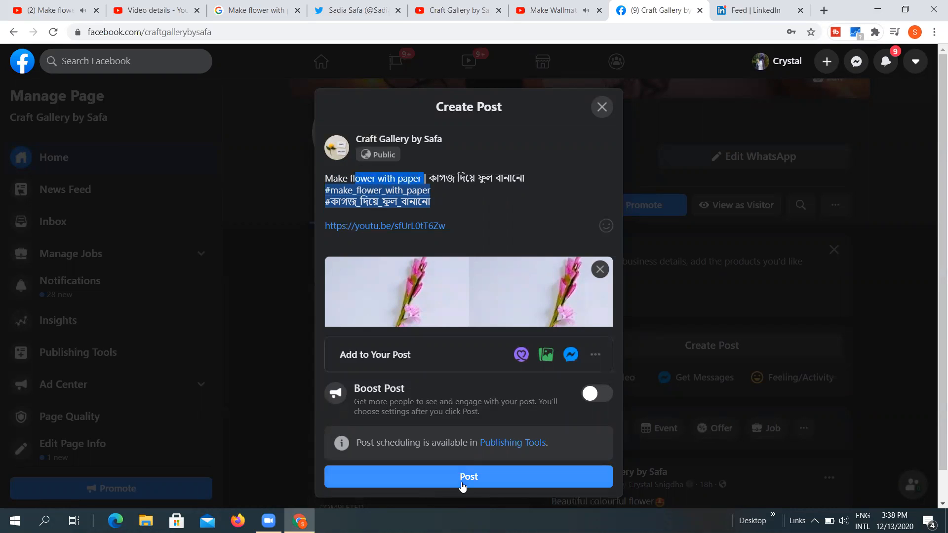
left_click(423, 179)
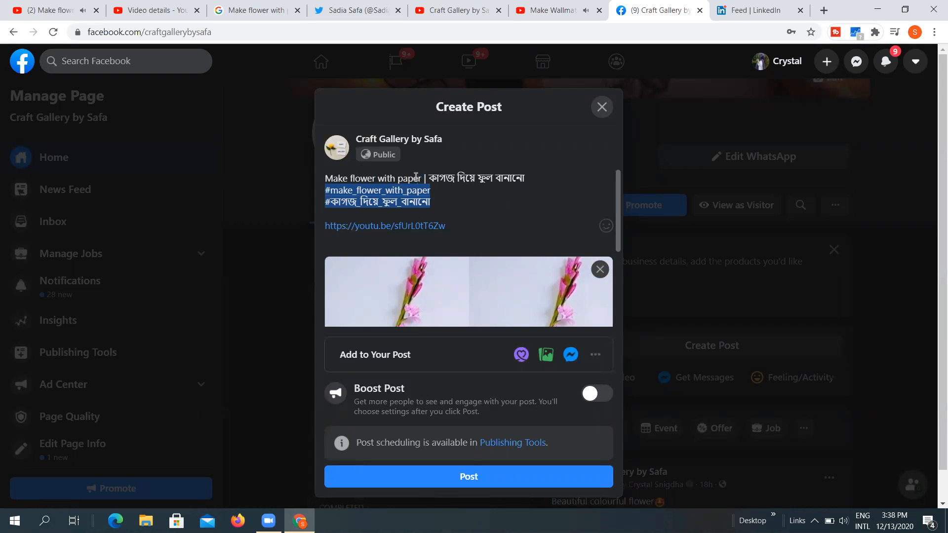
left_click_drag(424, 179, 324, 178)
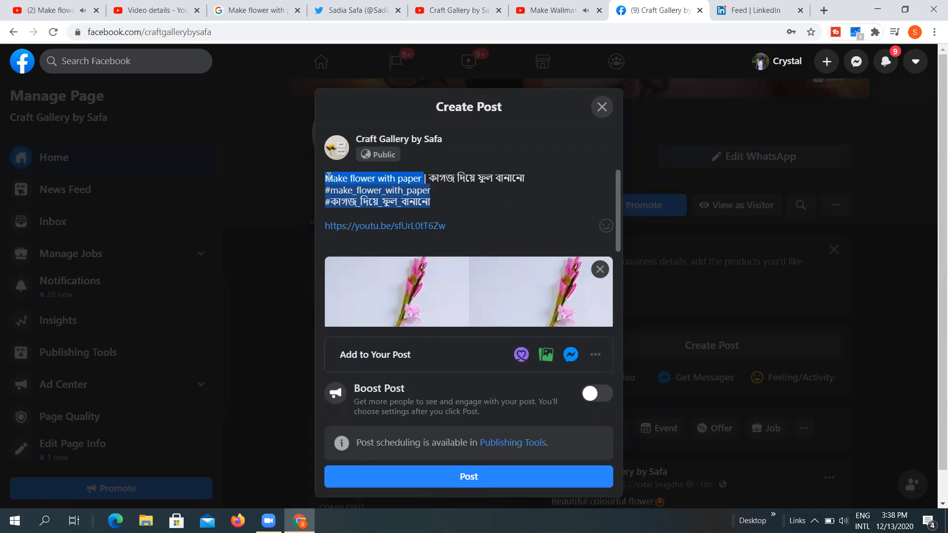
right_click(327, 179)
left_click(408, 225)
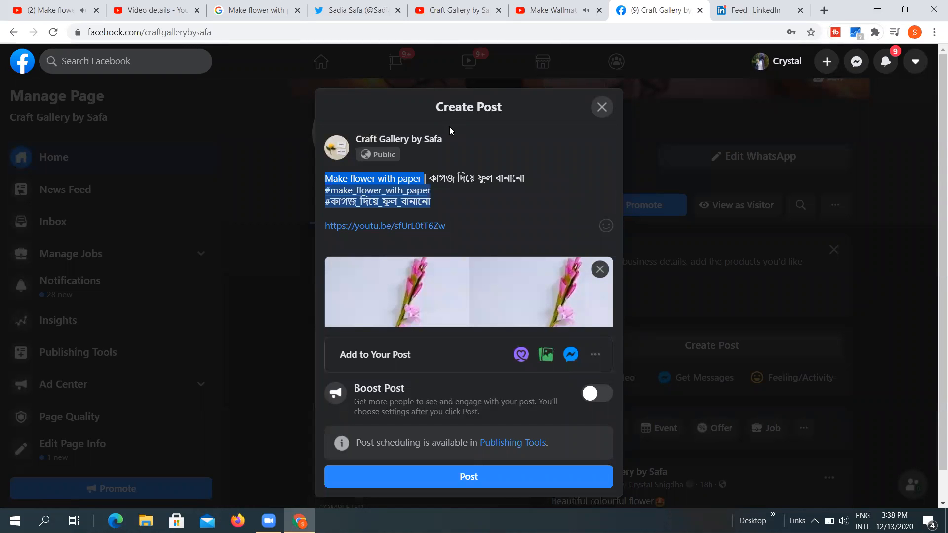
Step: Publish the flower video post on the Craft Gallery by Safa Facebook page
left_click(469, 484)
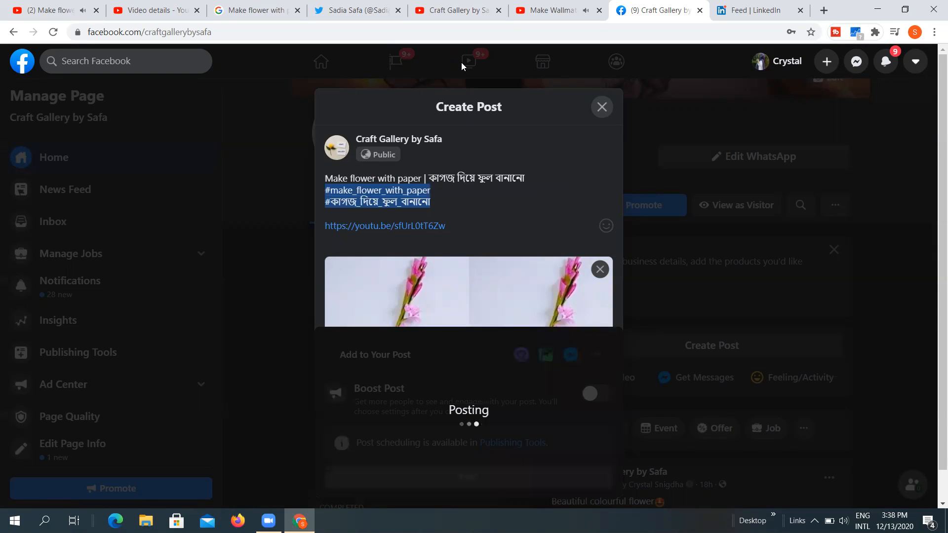
left_click_drag(430, 176, 524, 176)
right_click(523, 175)
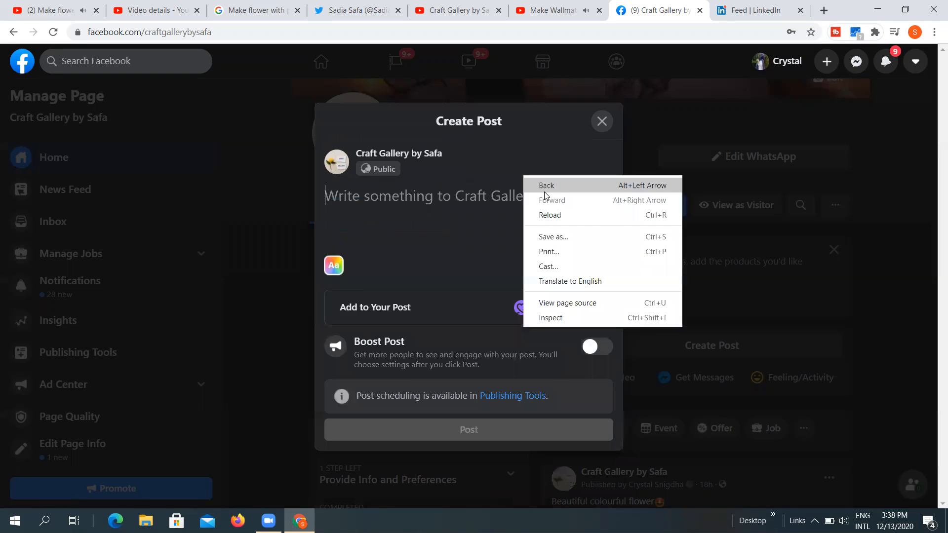
Step: Search Facebook for "Make flower with paper" and look through the resulting posts, videos and photos
left_click(135, 59)
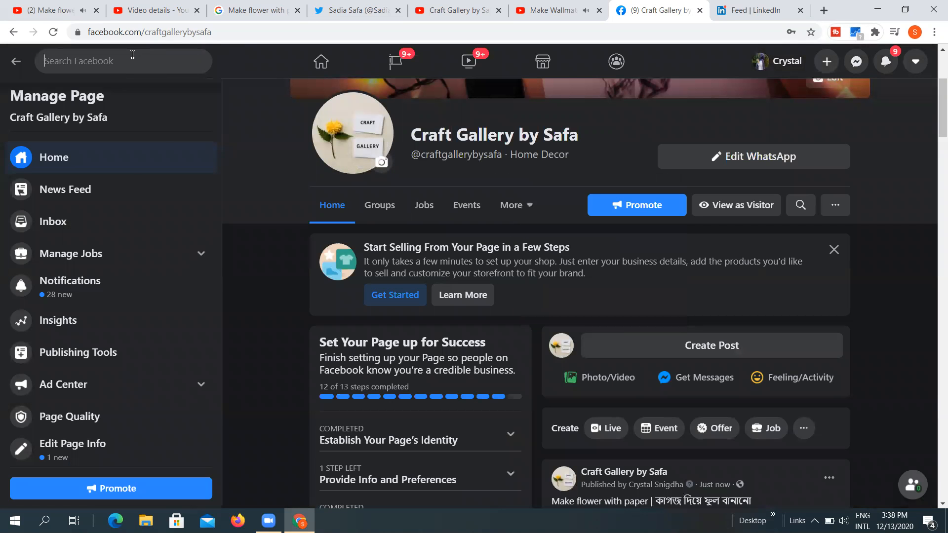
right_click(133, 56)
left_click(167, 152)
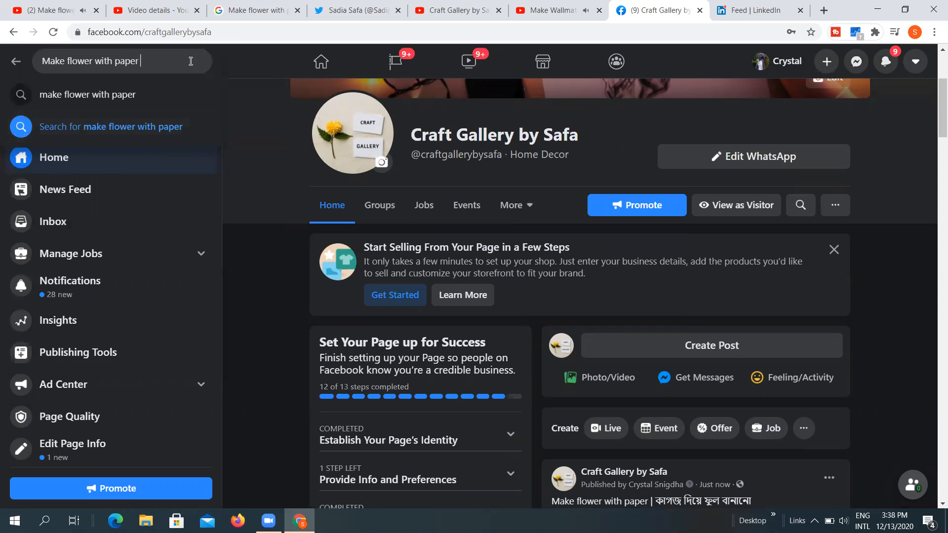
key("Return")
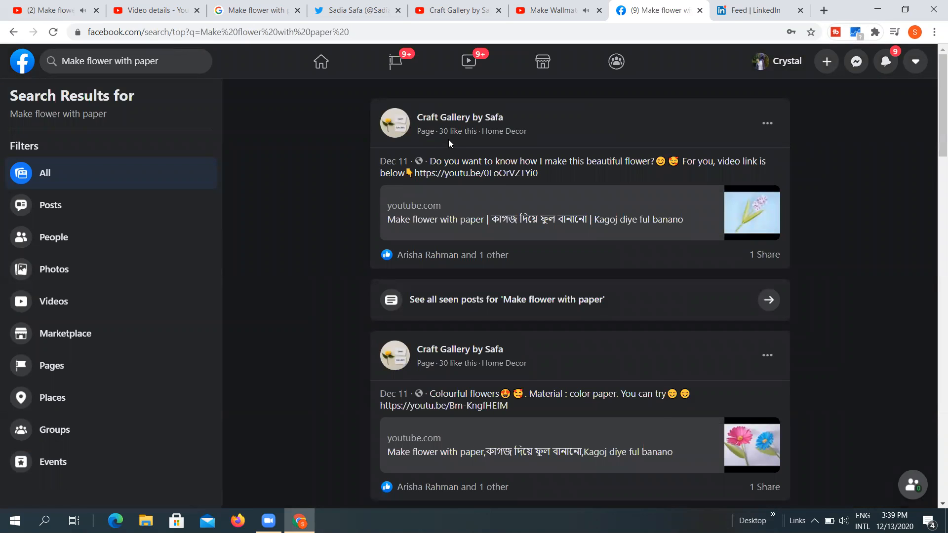
scroll(443, 425, "down", 4)
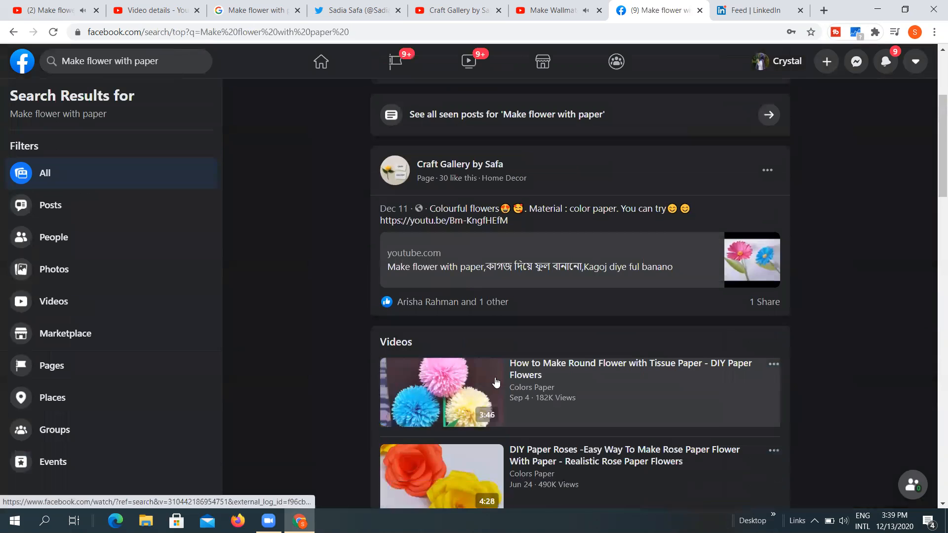
scroll(557, 393, "down", 9)
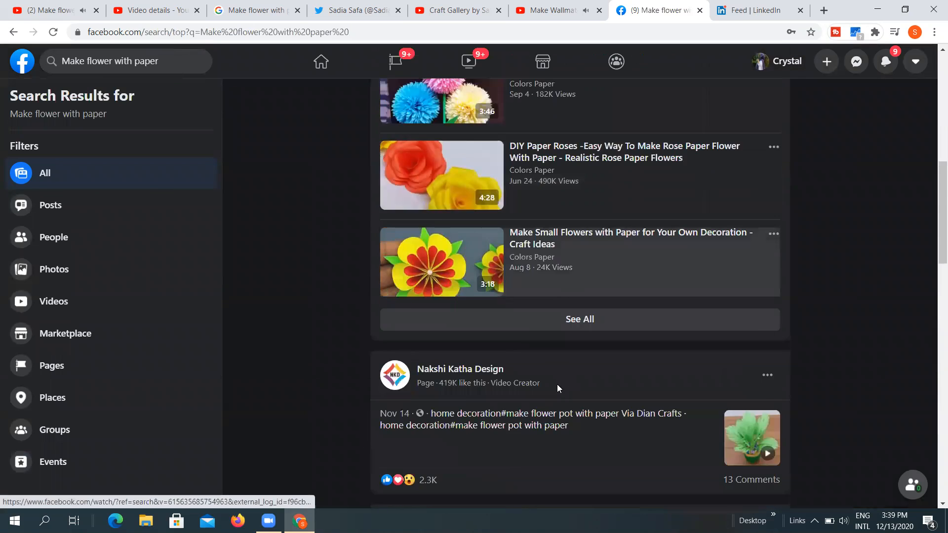
scroll(473, 346, "down", 3)
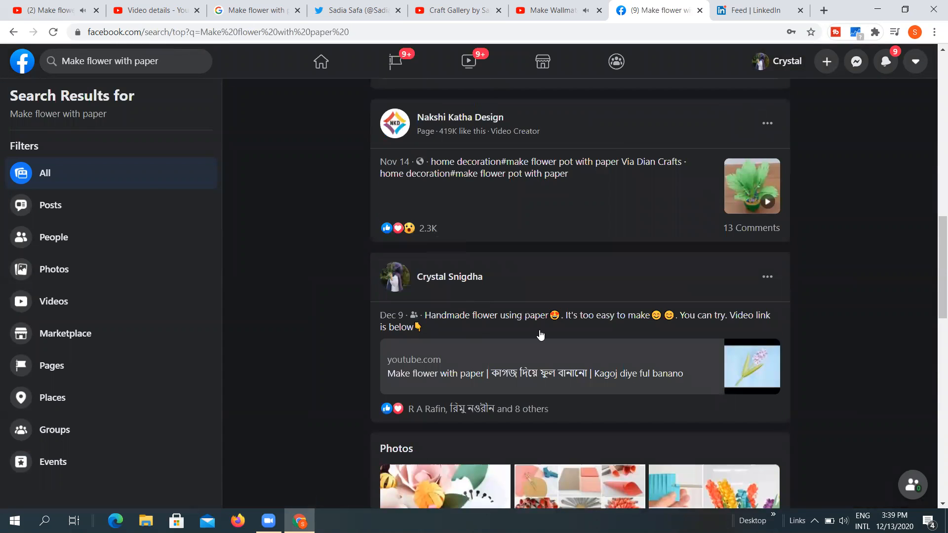
scroll(497, 267, "down", 1)
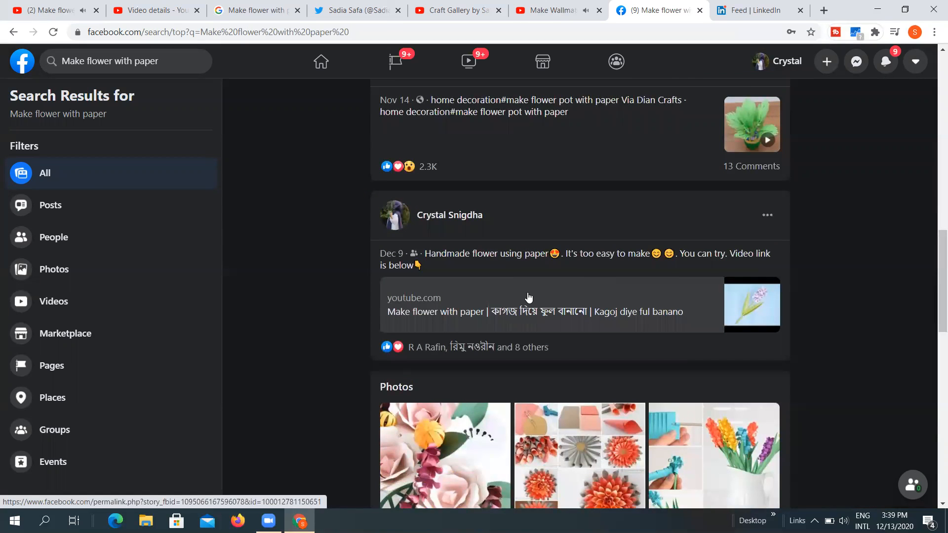
scroll(526, 296, "down", 6)
scroll(539, 297, "down", 4)
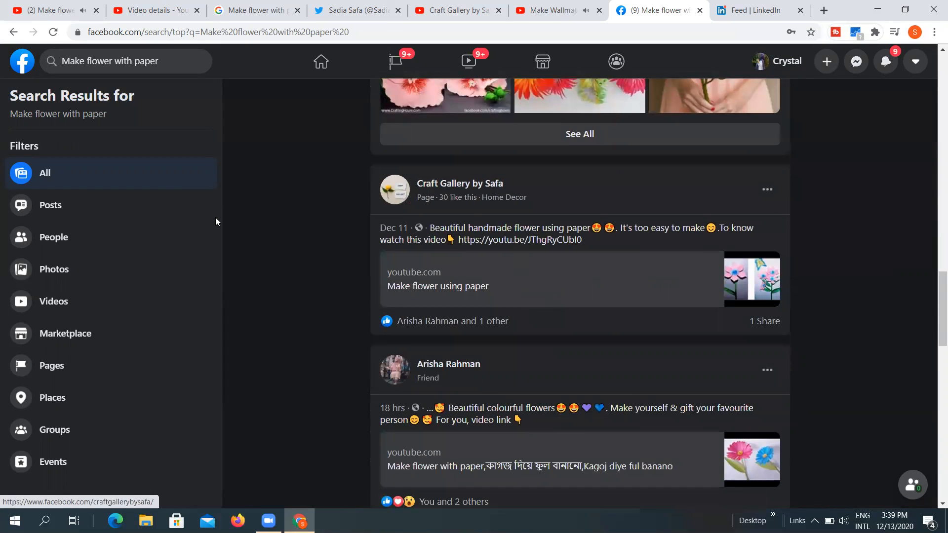
scroll(355, 254, "up", 10)
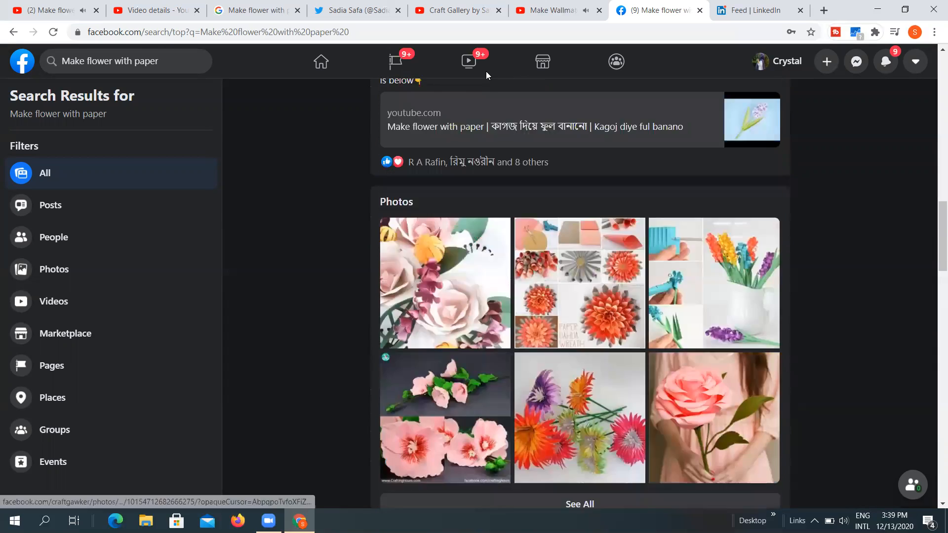
Step: Copy the channel's own comment from the newest flower video on YouTube and paste it into the blank LinkedIn post
left_click(543, 11)
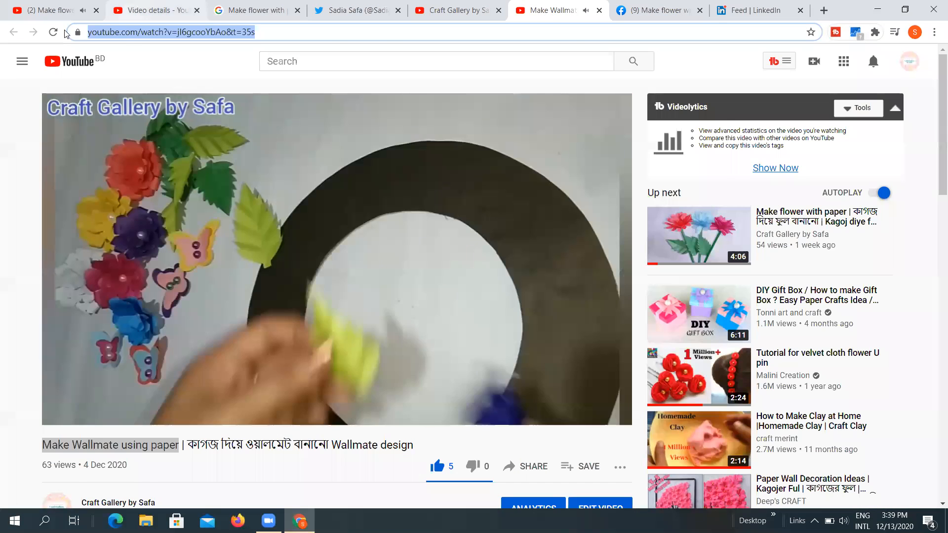
left_click(54, 10)
right_click(143, 368)
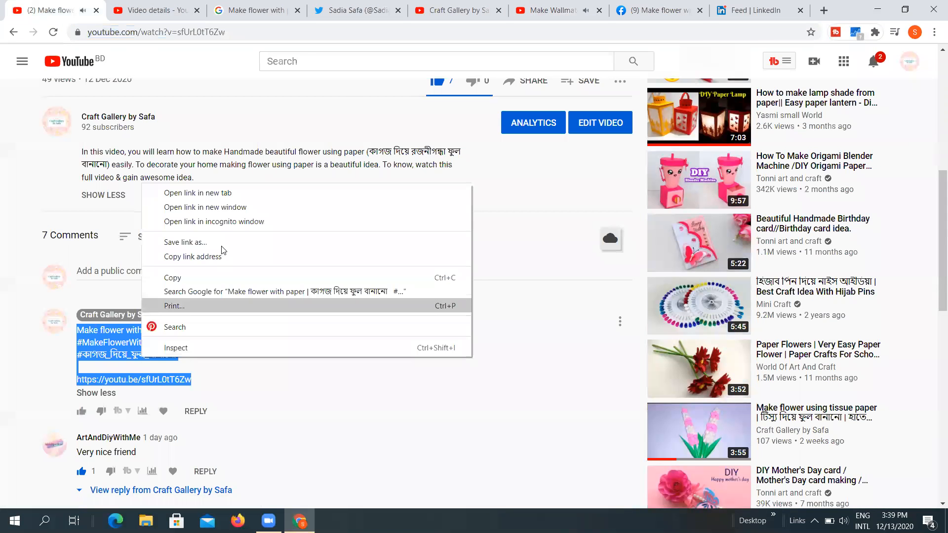
left_click(209, 275)
left_click(746, 10)
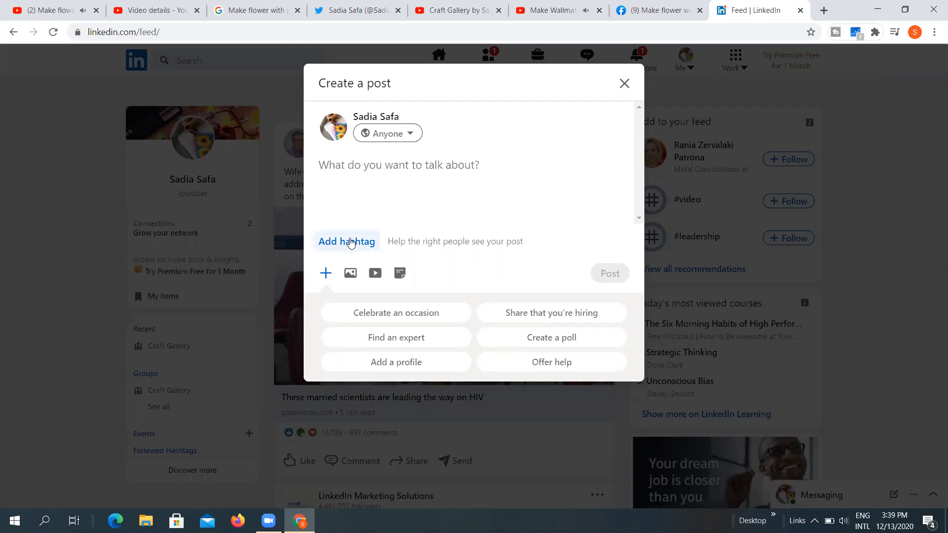
right_click(373, 165)
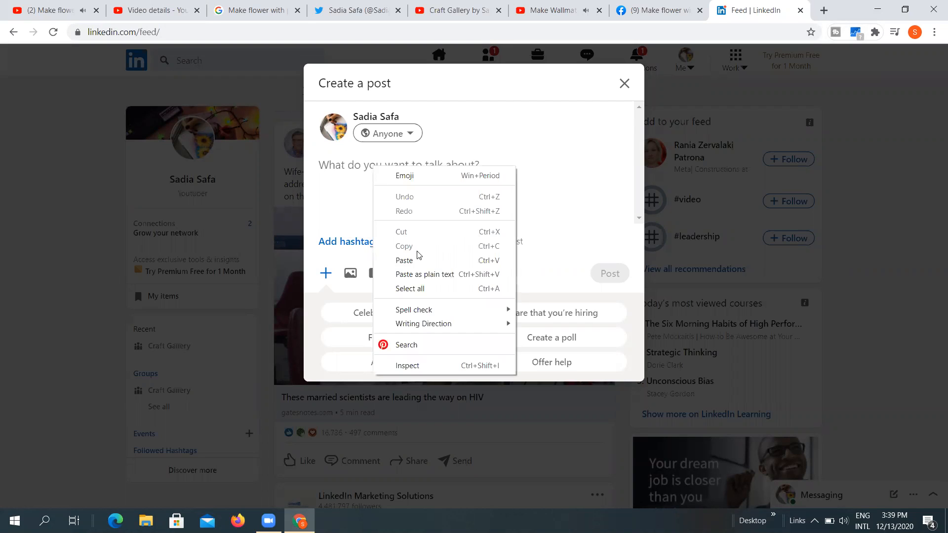
left_click(420, 259)
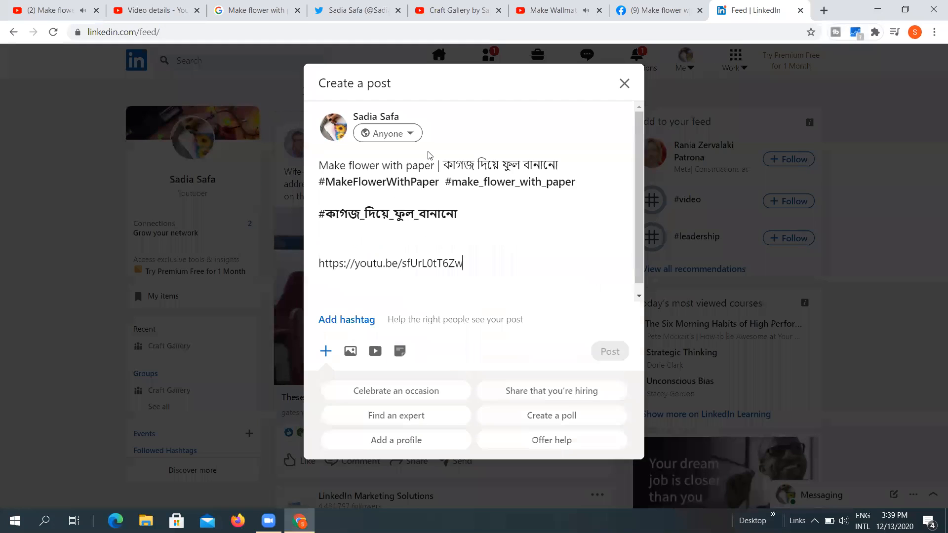
Step: Remove the #make_flower_with_paper hashtag from the LinkedIn post, leaving #MakeFlowerWithPaper alone on its line
left_click(470, 217)
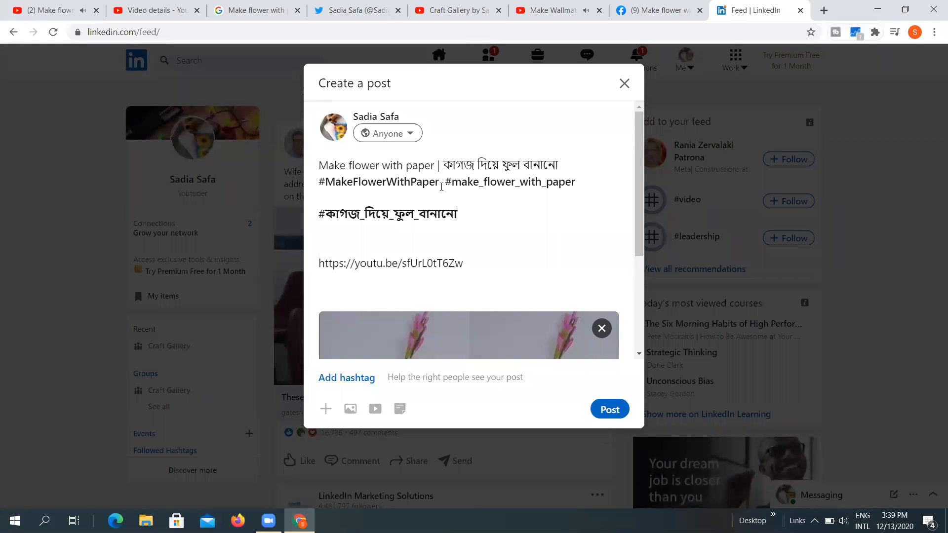
left_click_drag(449, 180, 608, 179)
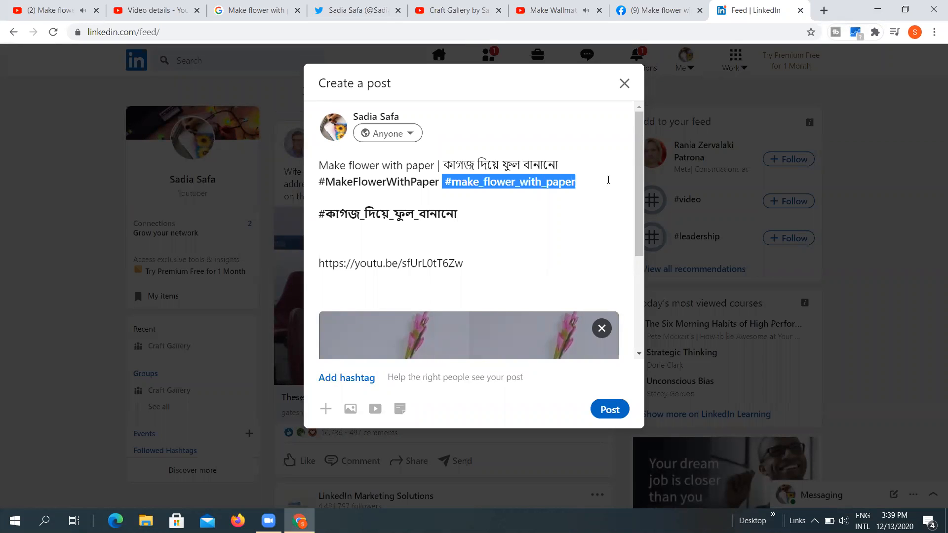
key("BackSpace")
key("BackSpace")
key("BackSpace")
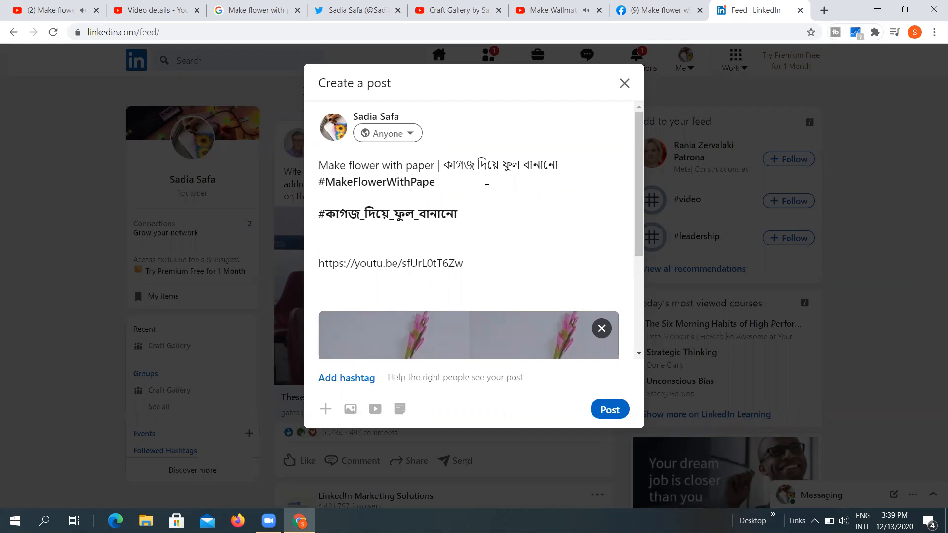
type("r")
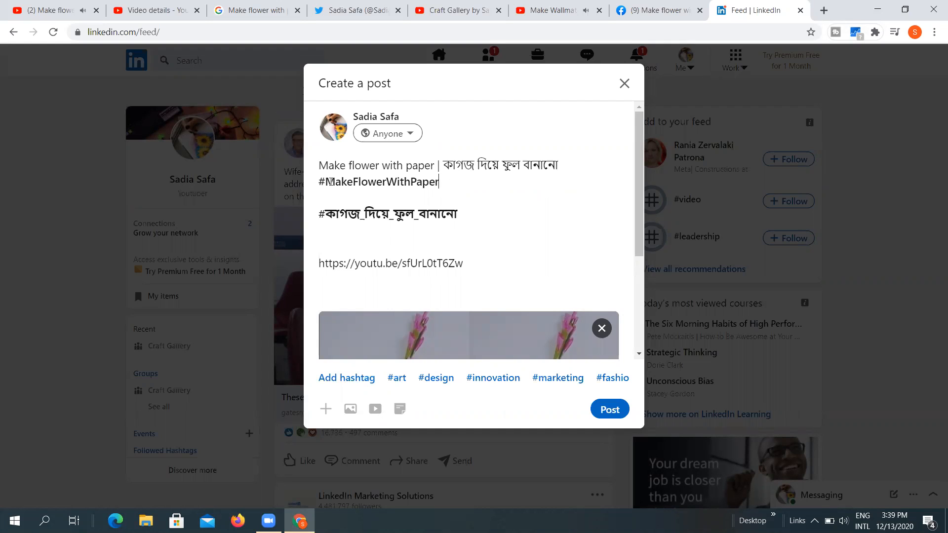
Step: Add the suggested hashtag #art after #MakeFlowerWithPaper and browse the other suggested hashtags
scroll(410, 290, "down", 5)
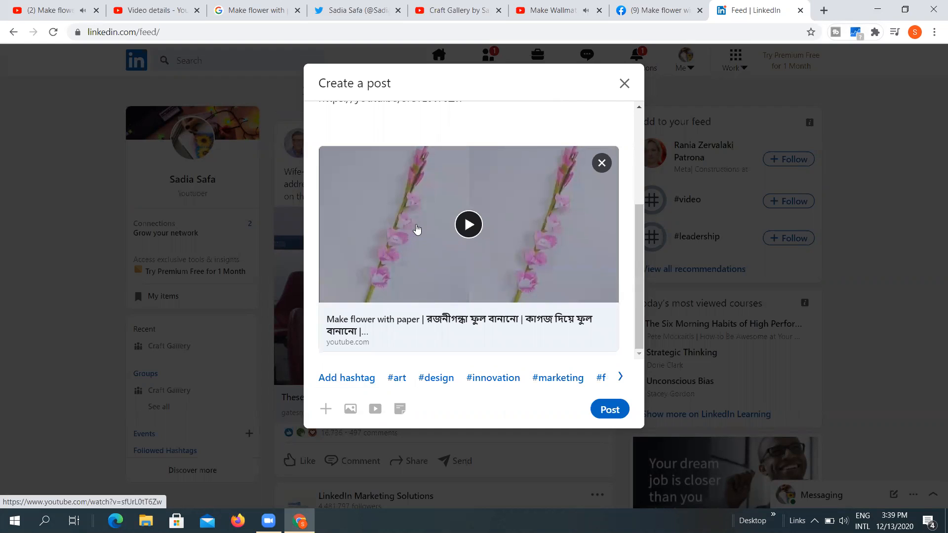
scroll(396, 273, "up", 5)
scroll(400, 252, "down", 5)
left_click(399, 382)
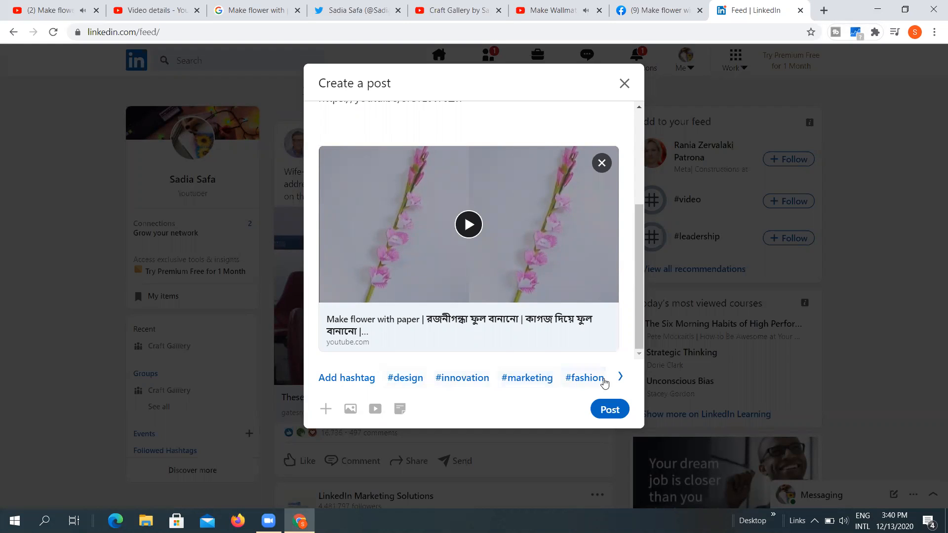
left_click(620, 377)
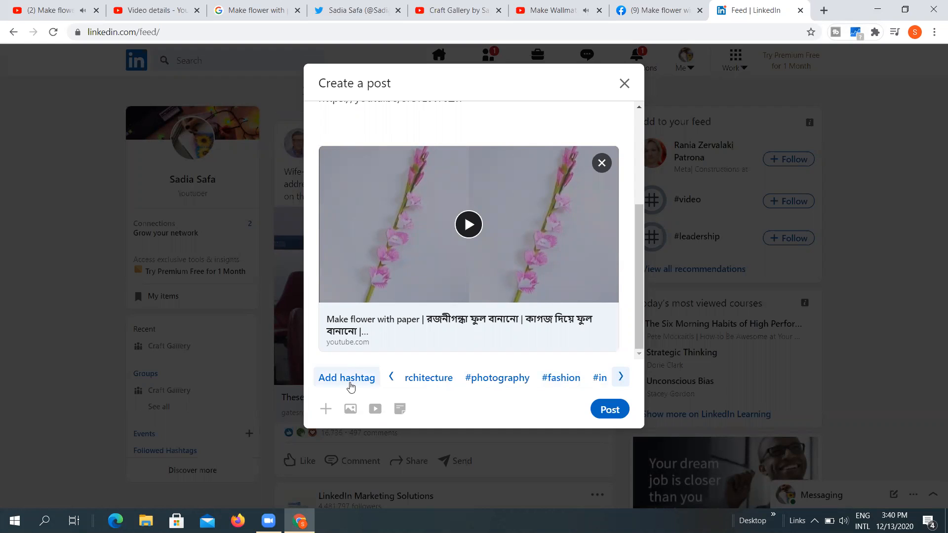
scroll(468, 220, "up", 3)
scroll(469, 194, "up", 1)
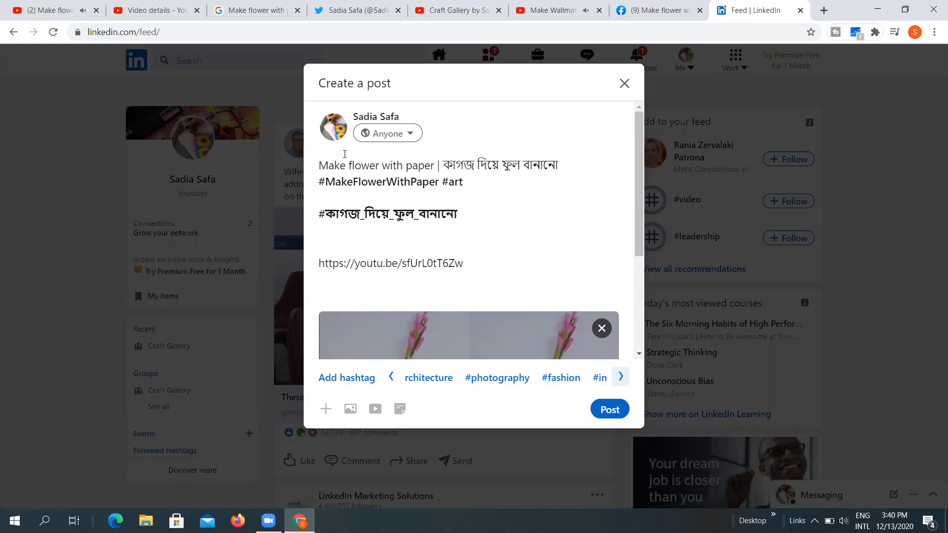
Step: Copy the title phrase "Make flower with paper", try adding a hashtag sign before it in the LinkedIn post, and remove the sign
left_click_drag(321, 166, 439, 165)
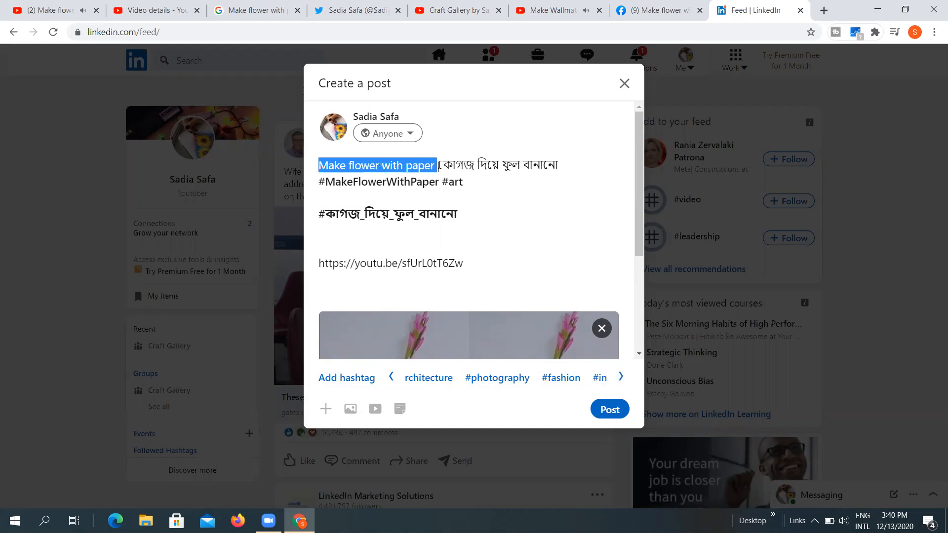
right_click(431, 166)
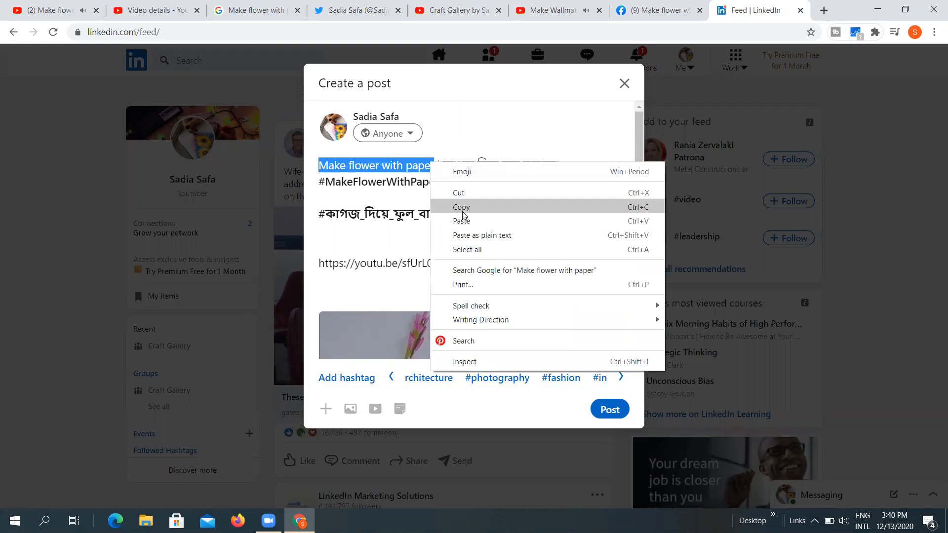
left_click(457, 211)
left_click(350, 368)
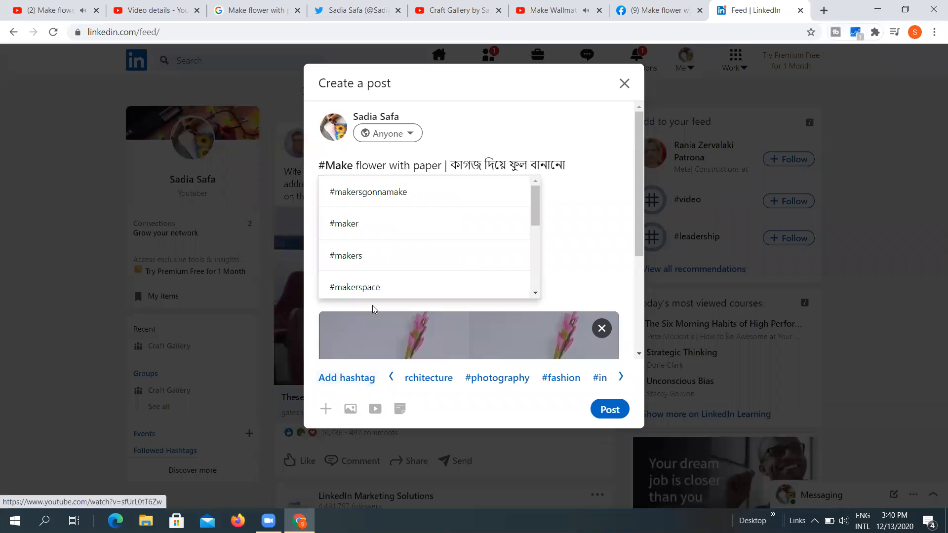
left_click(329, 164)
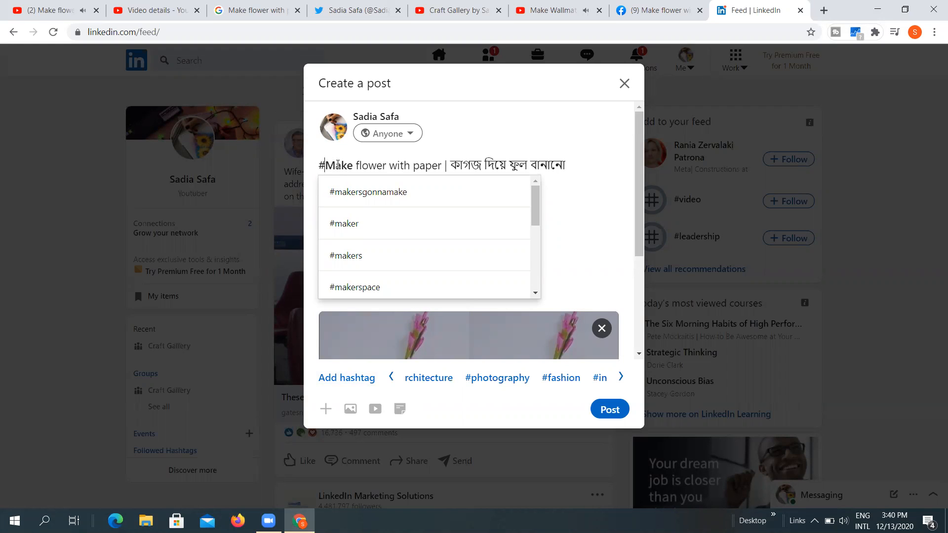
key("BackSpace")
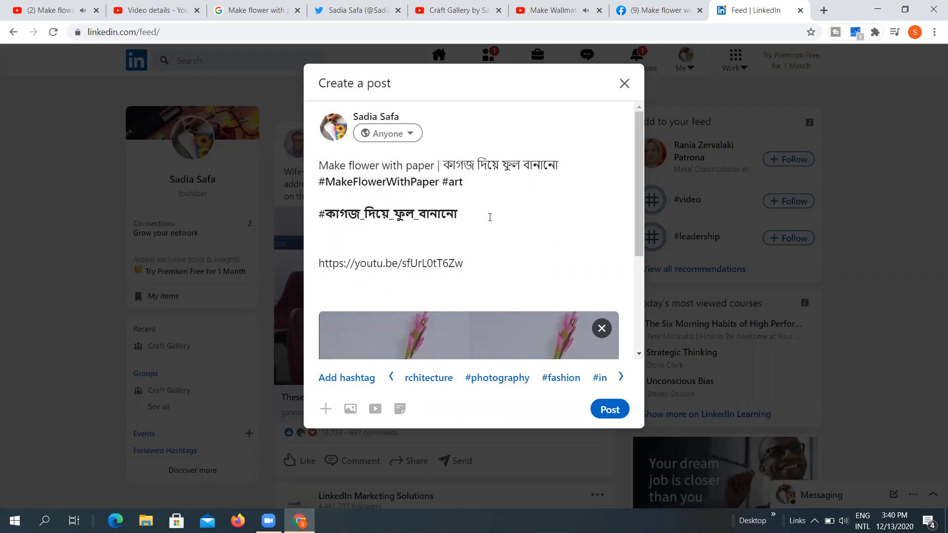
Step: Start a new hashtag on its own line beneath the Bengali hashtag, using the copied phrase "Make flower with paper"
key("Return")
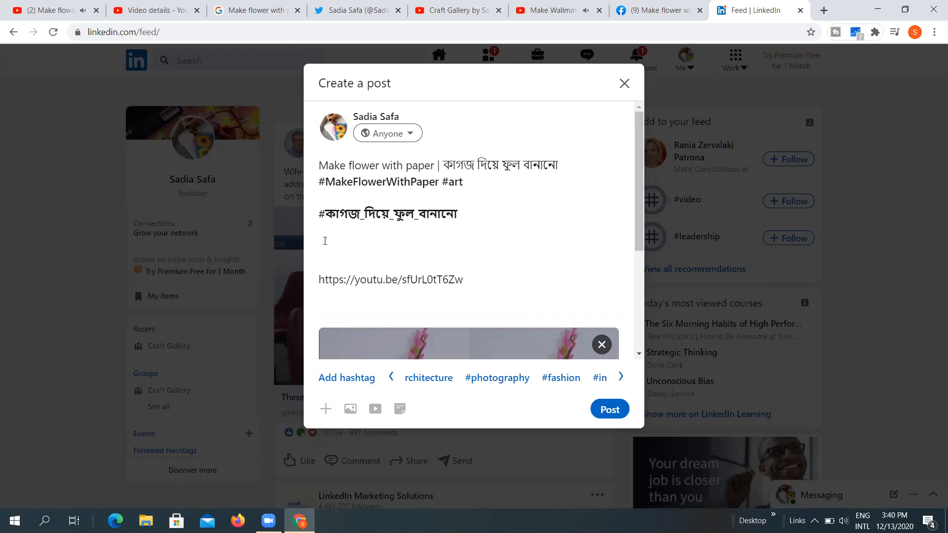
left_click(346, 377)
key("ctrl+v")
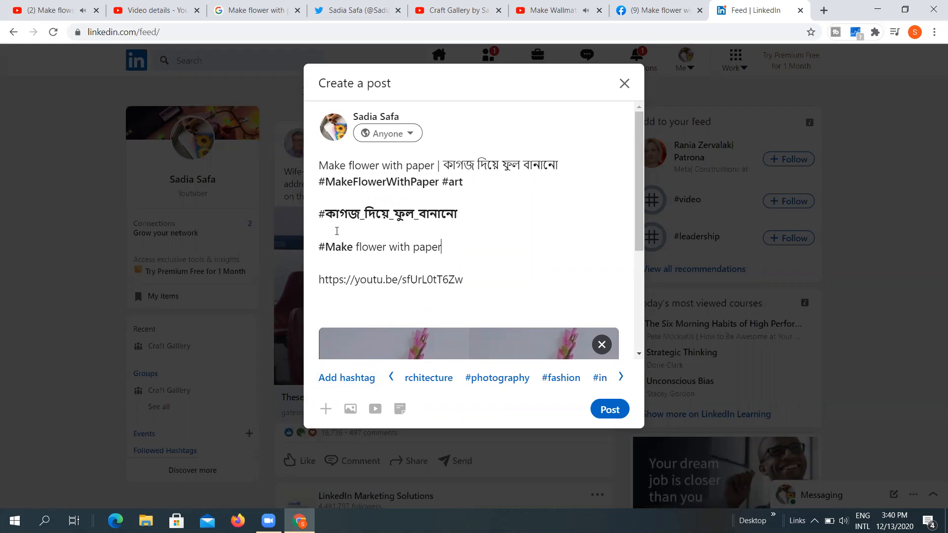
Step: Replace the spaces in the new English hashtag with underscores so it reads #Make_flower_with_paper
left_click(356, 248)
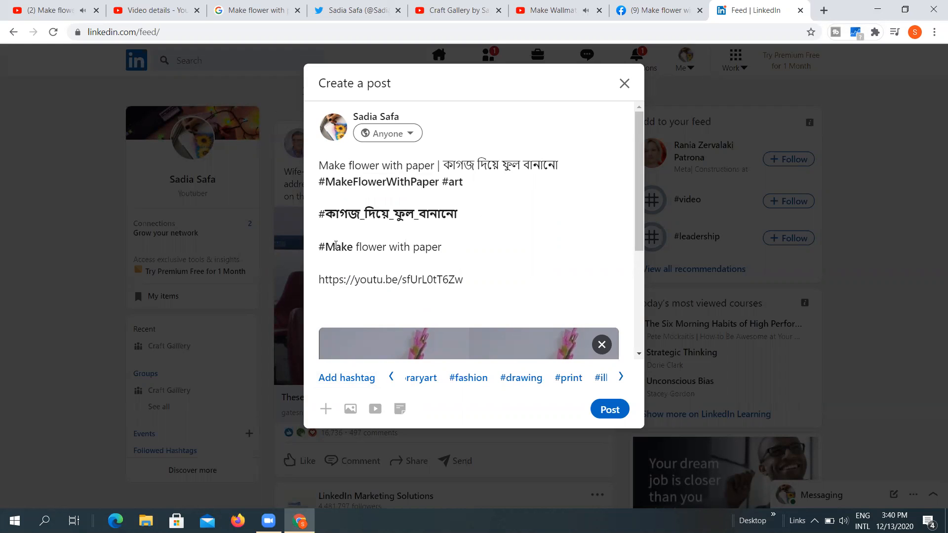
left_click_drag(356, 248, 443, 251)
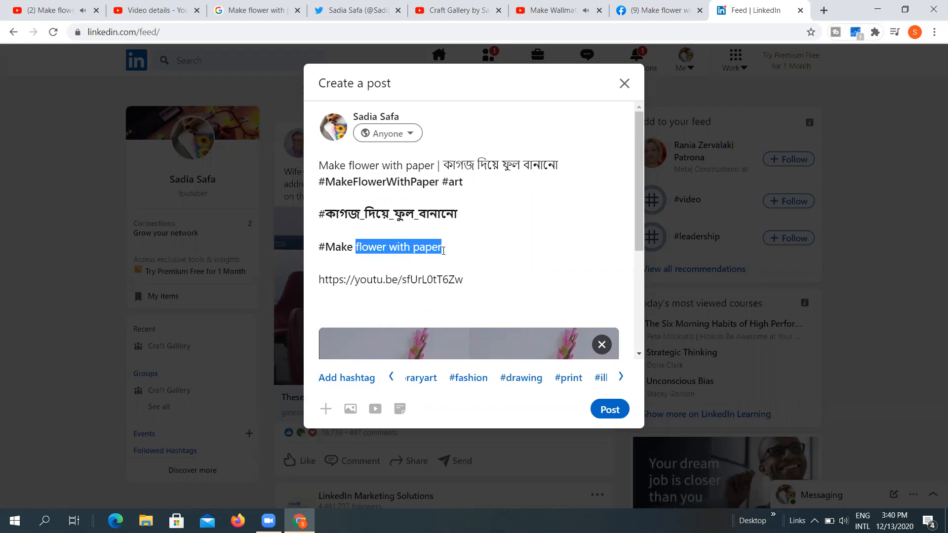
left_click(356, 243)
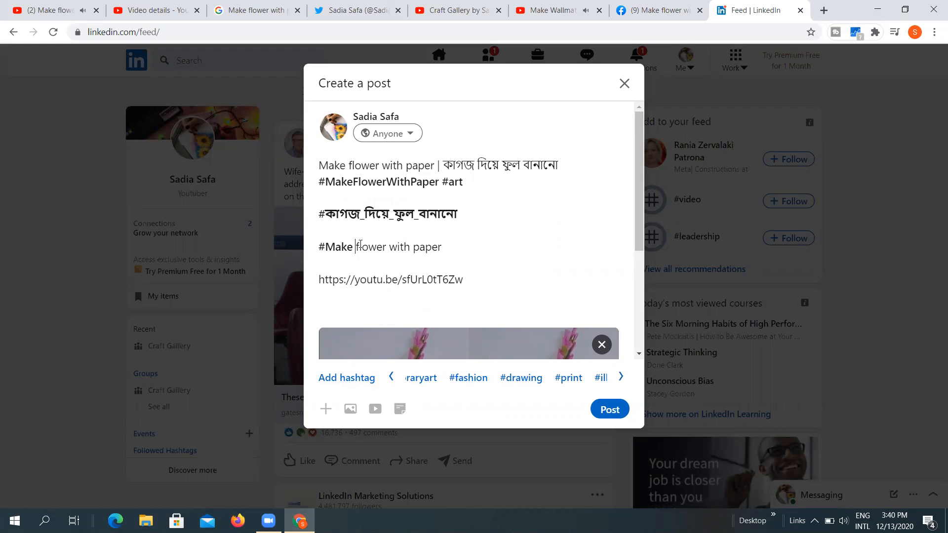
key("BackSpace")
type("_")
left_click(393, 248)
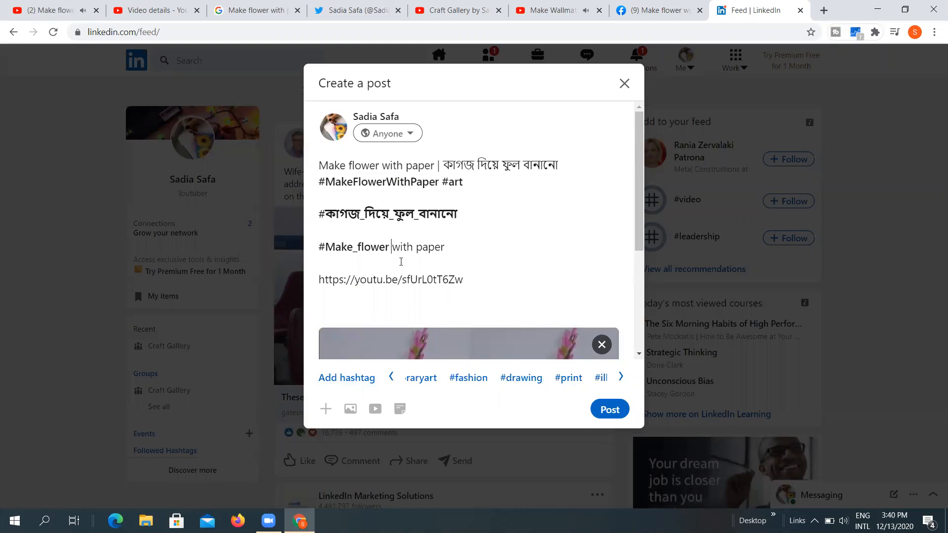
key("BackSpace")
type("_")
left_click(420, 247)
key("BackSpace")
type("_")
Step: Remove the blank line between #Make_flower_with_paper and the YouTube link, keeping the hashtag's spelling intact
triple_click(403, 241)
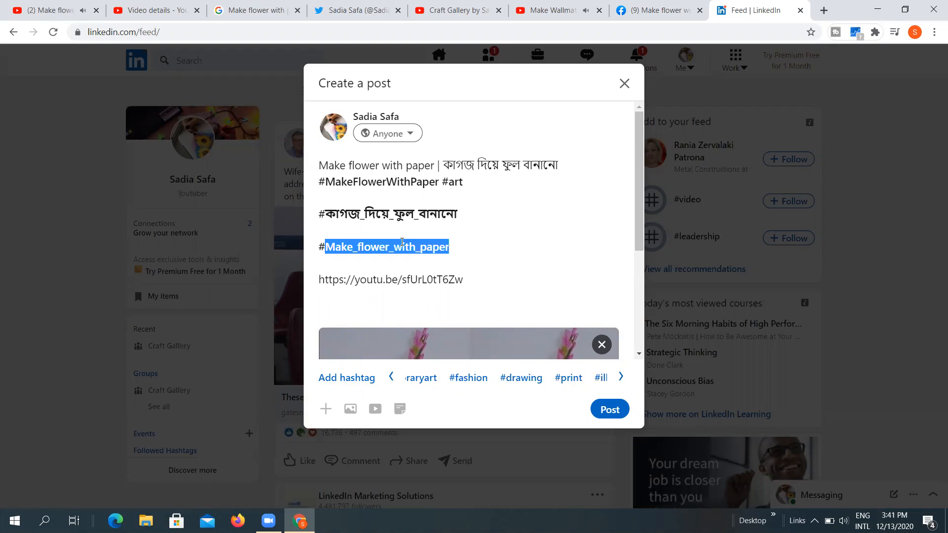
left_click_drag(375, 214, 393, 199)
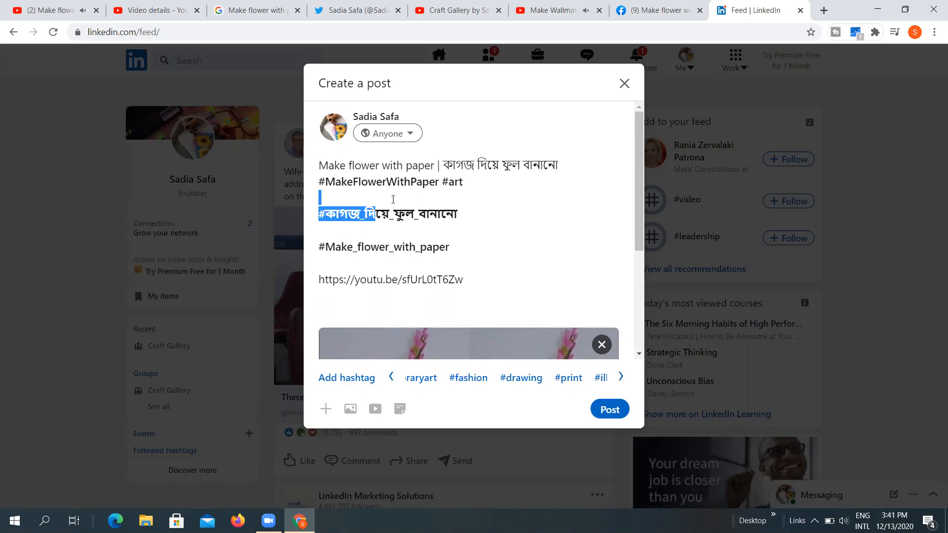
left_click(416, 248)
key("BackSpace")
key("BackSpace")
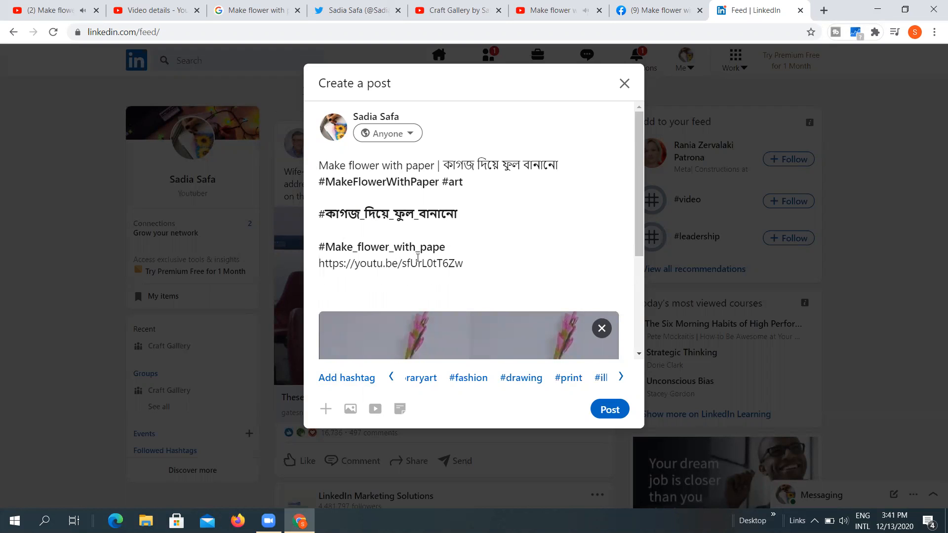
type("r")
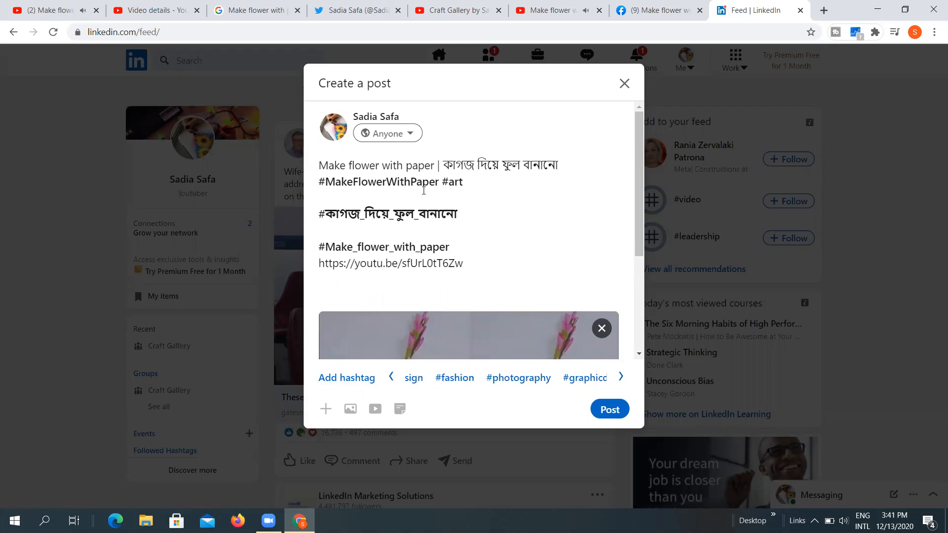
Step: Add a hashtag sign after #Make_flower_with_paper and follow it with the phrase "কাগজ দিয়ে ফুল বানানো" copied from the post's title line
scroll(479, 263, "down", 3)
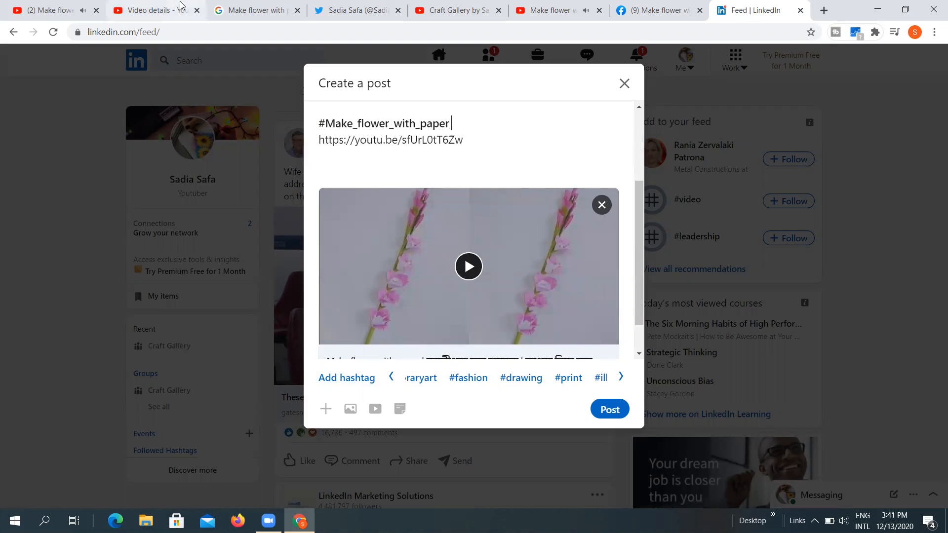
left_click(348, 379)
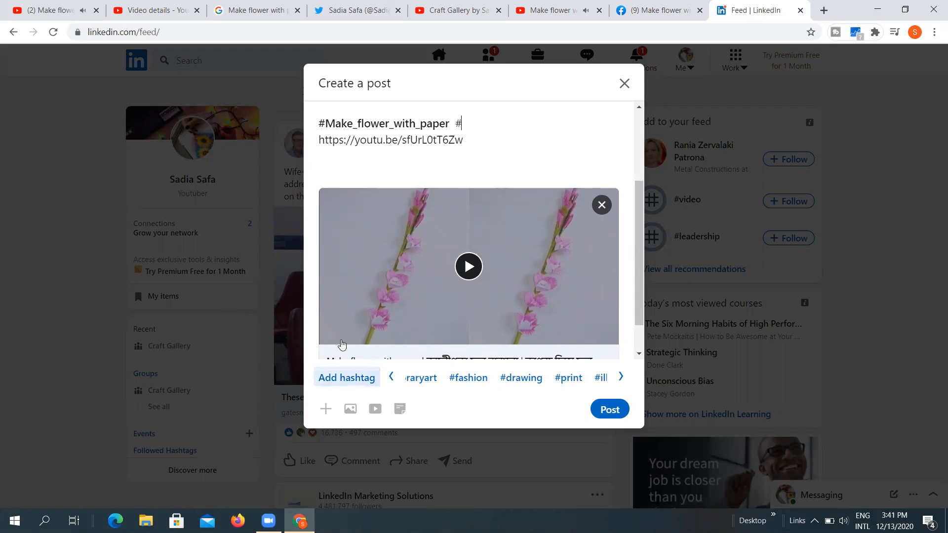
scroll(463, 147, "up", 3)
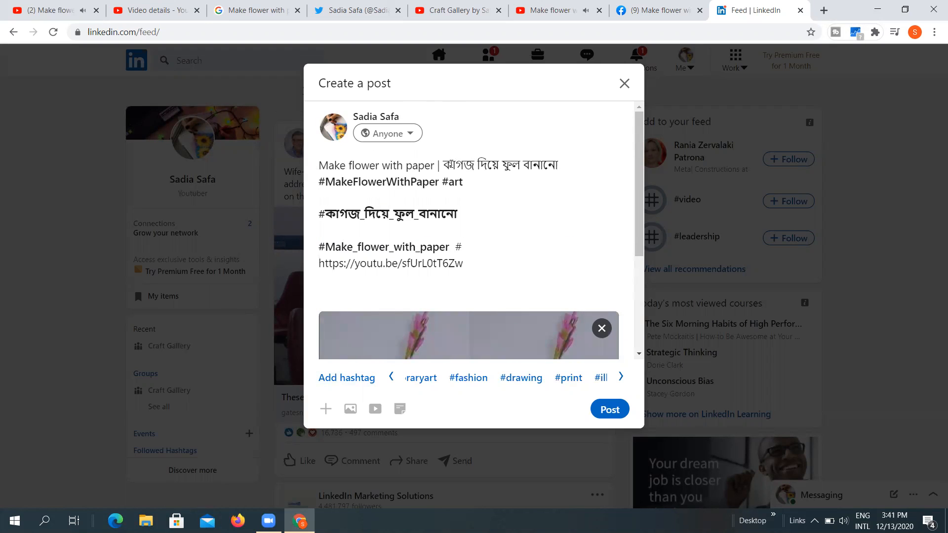
left_click_drag(443, 165, 558, 165)
right_click(559, 166)
left_click(599, 215)
left_click(463, 243)
key("ctrl+v")
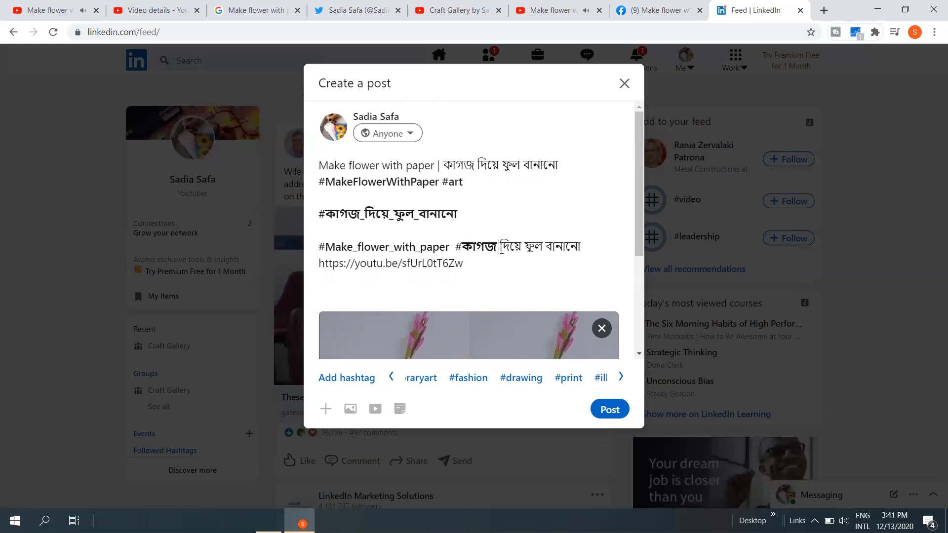
Step: Join the words of the pasted Bengali phrase with underscores to form #কাগজ_দিয়ে_ফুল_বানানো
type("_")
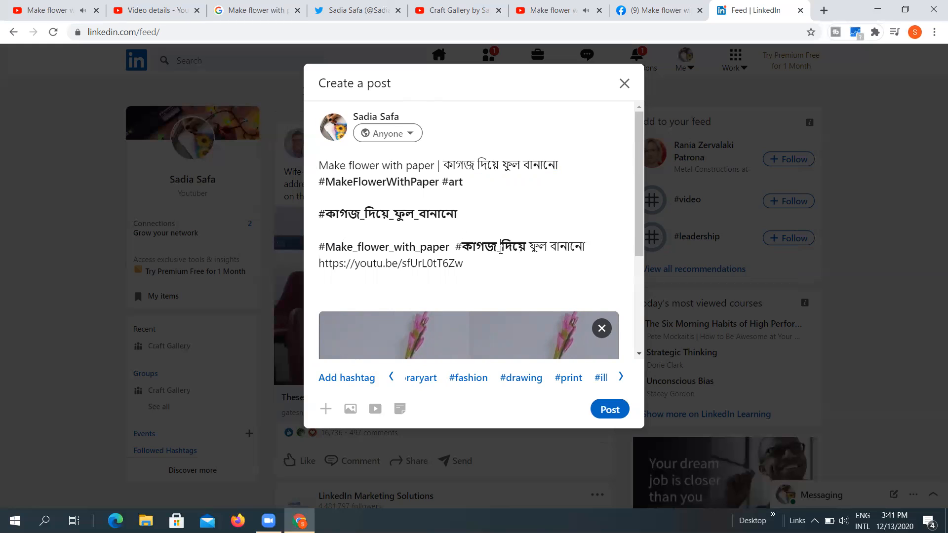
left_click(529, 246)
key("BackSpace")
type("_")
left_click(555, 245)
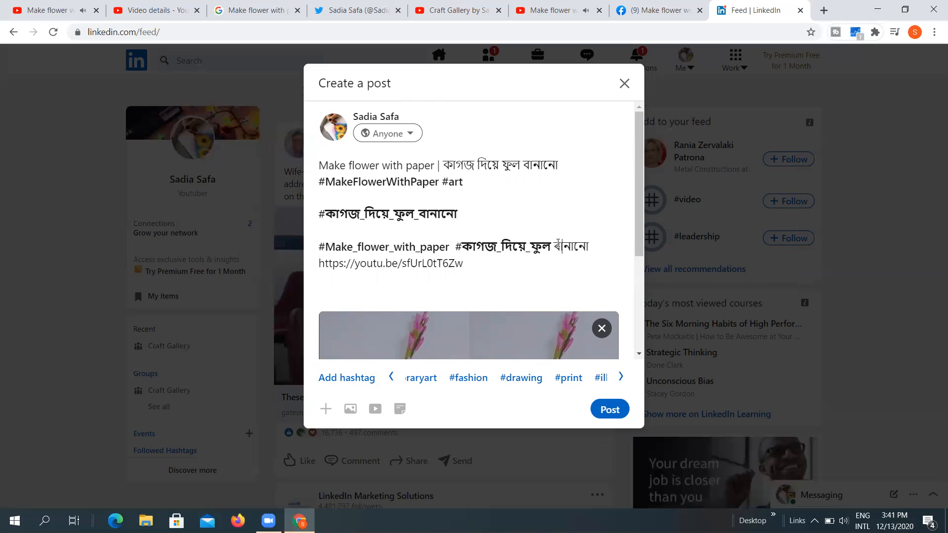
key("BackSpace")
type("_")
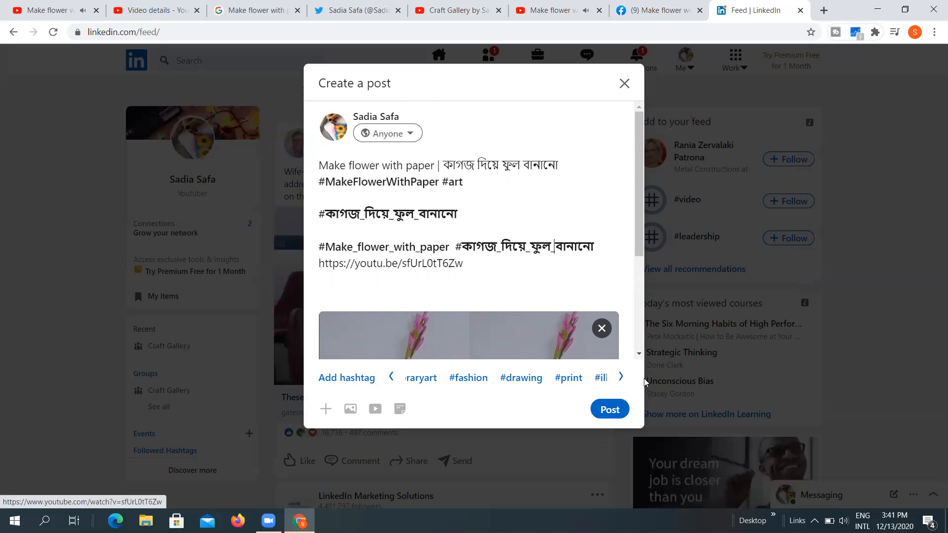
Step: Add the suggested hashtags #drawing, #graphicdesign, #print and #painting to the LinkedIn post
scroll(444, 258, "down", 3)
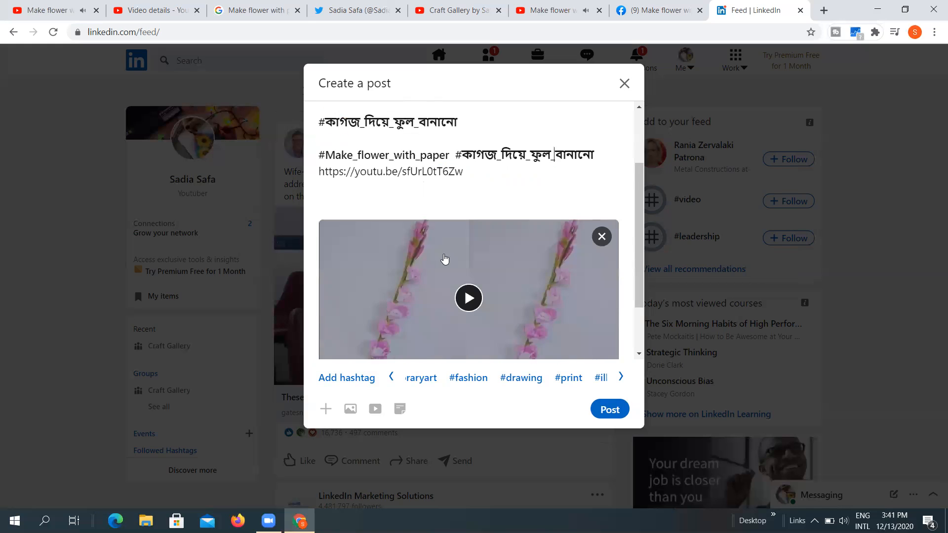
scroll(452, 258, "up", 2)
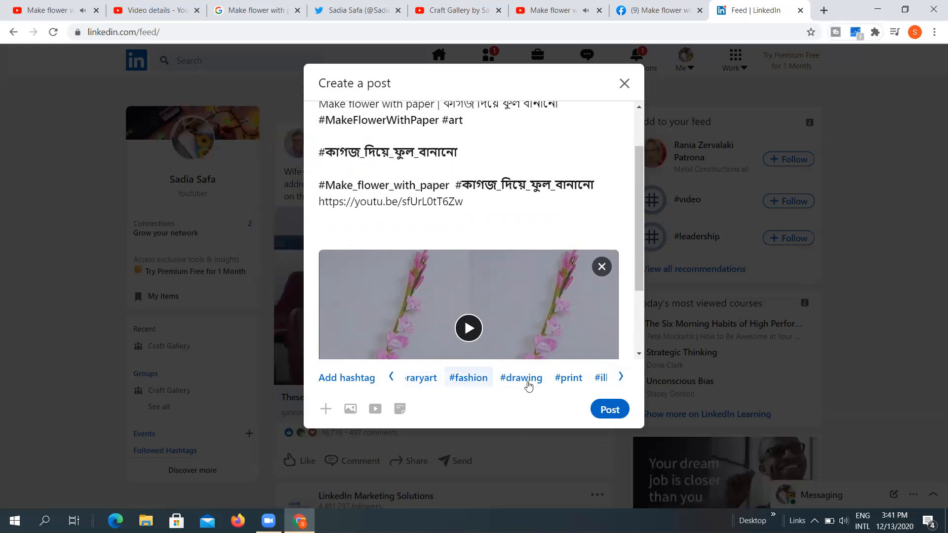
left_click(524, 378)
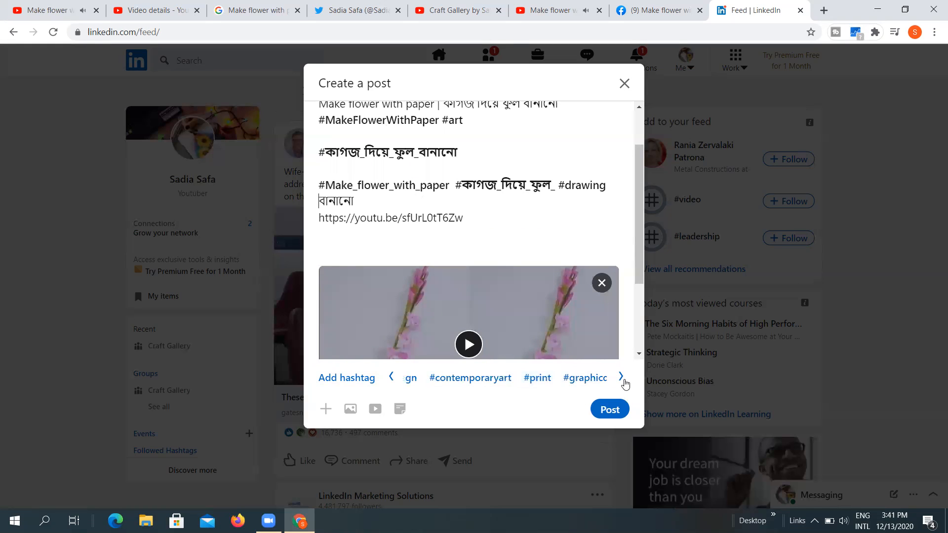
left_click(624, 378)
left_click(556, 379)
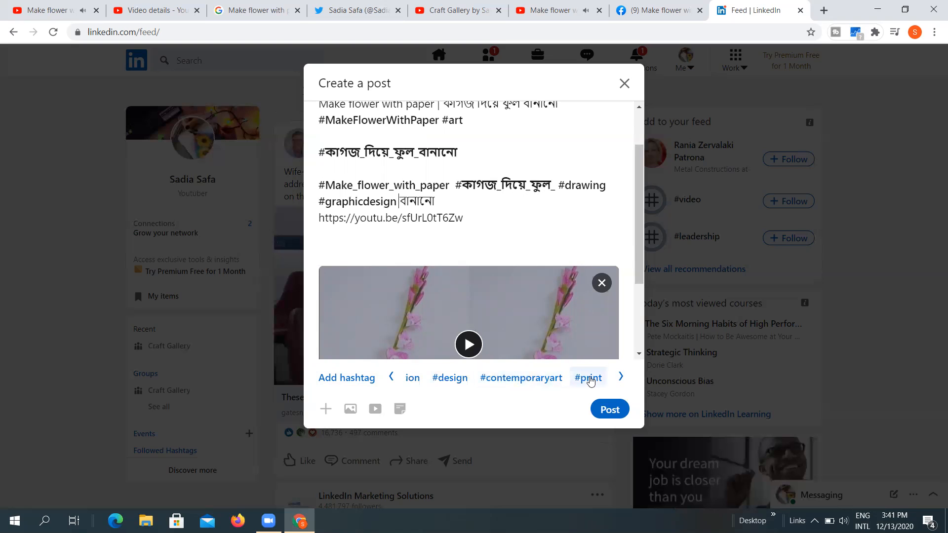
left_click(589, 378)
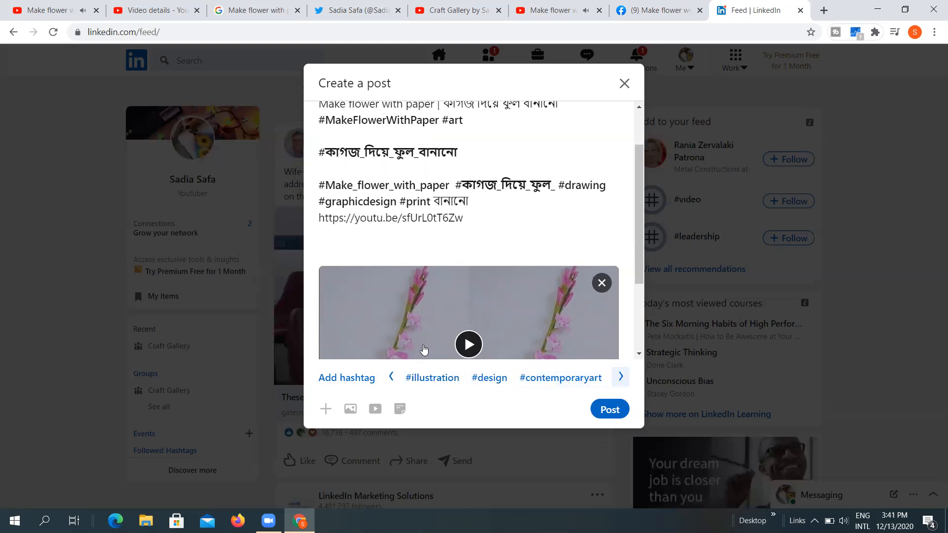
left_click(391, 378)
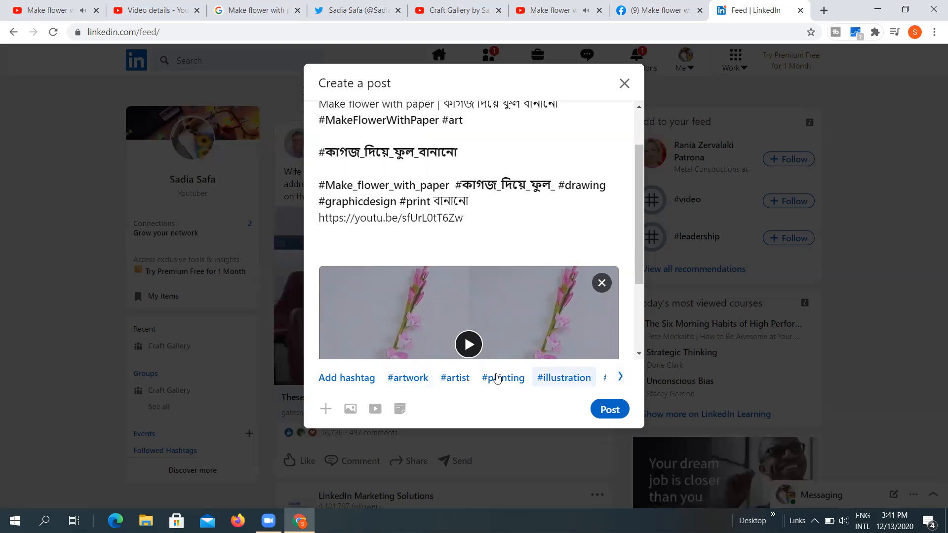
left_click(502, 381)
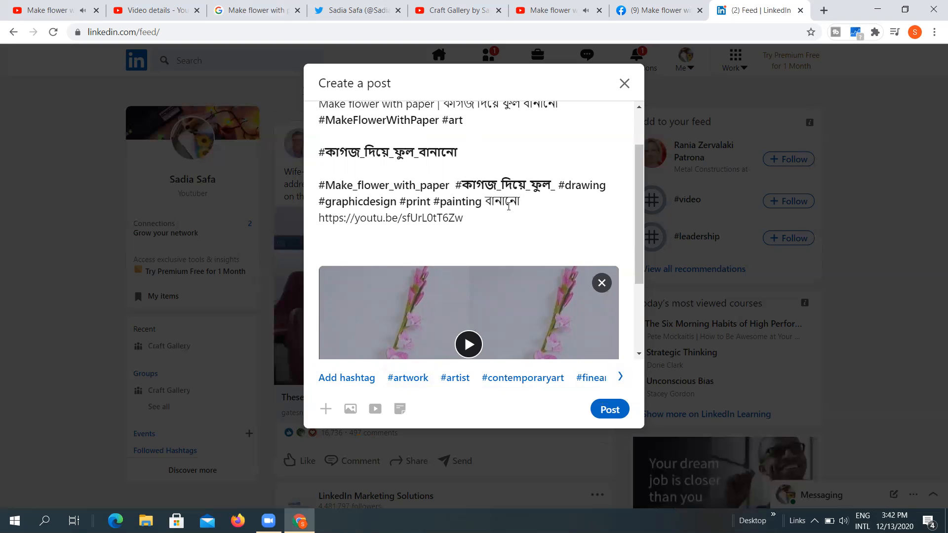
Step: Move the four suggested hashtags out of the Bengali hashtag onto a new line below it, rejoining its last word
mouse_move(556, 182)
left_mouse_down()
mouse_move(568, 194)
mouse_move(483, 203)
left_mouse_up()
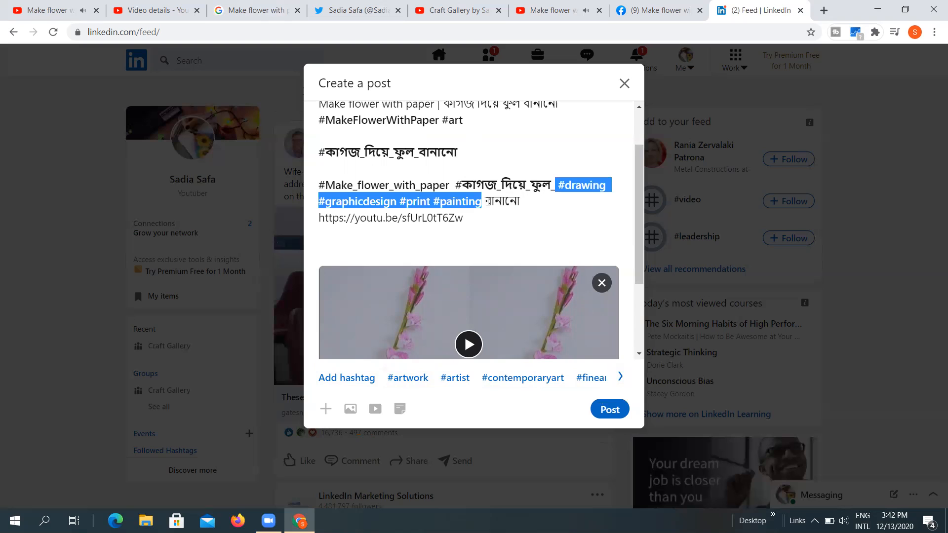
key("BackSpace")
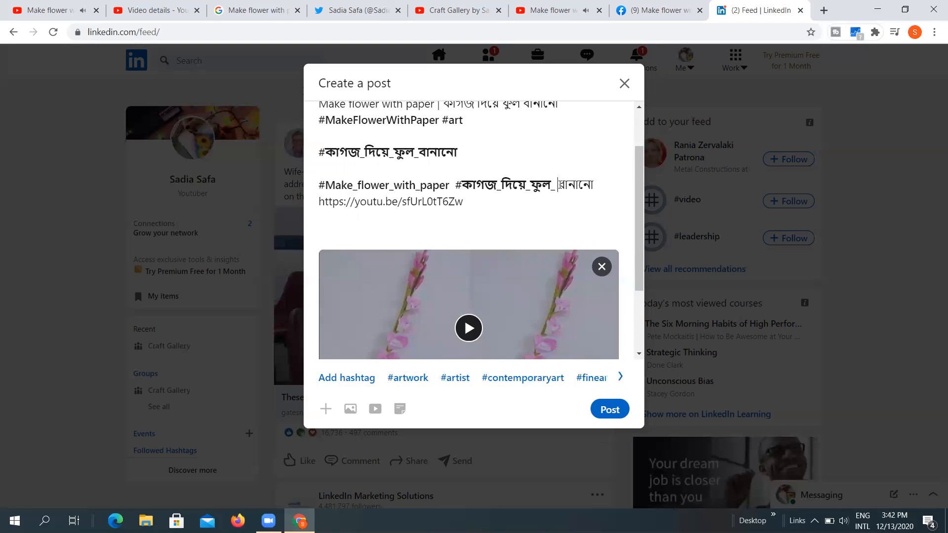
key("BackSpace")
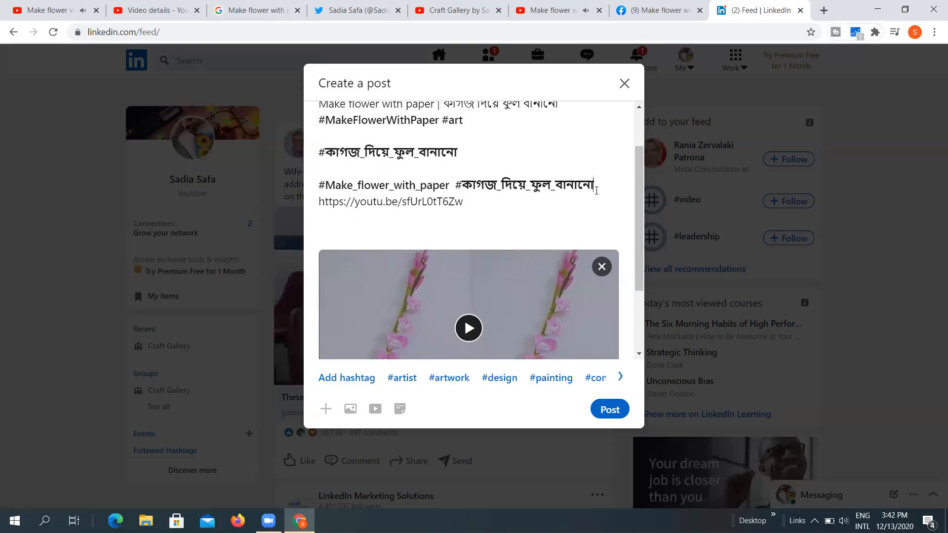
key("Return")
key("ctrl+v")
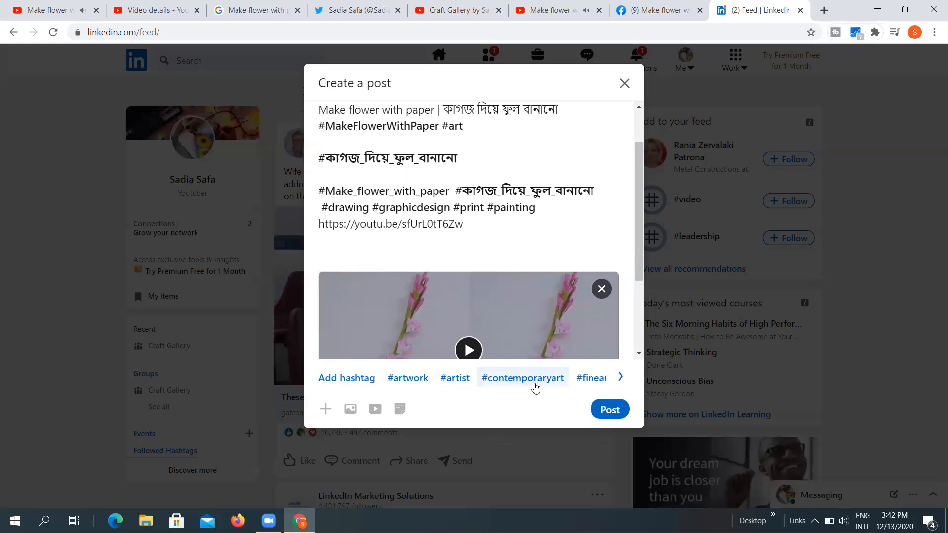
Step: Add the suggested hashtag #artwork after #painting and publish the LinkedIn post
left_click(417, 378)
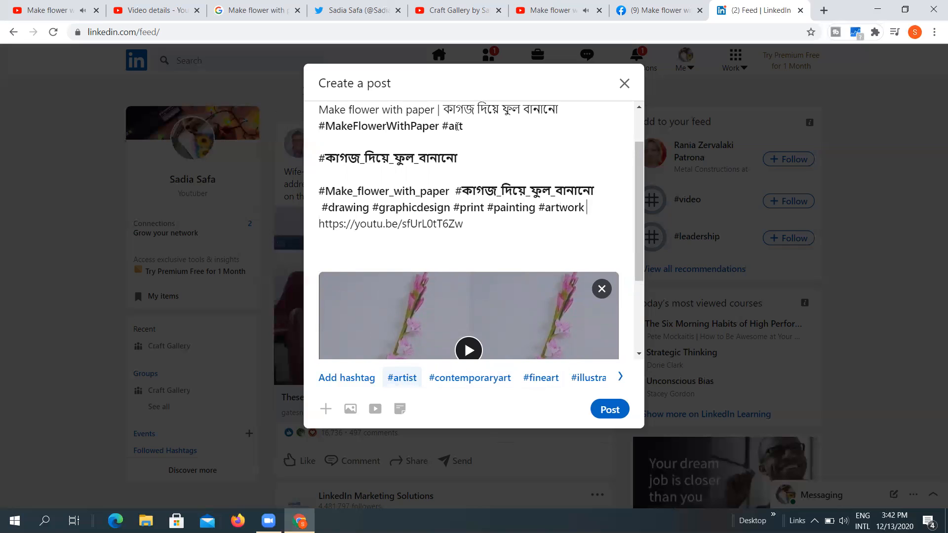
left_click(621, 417)
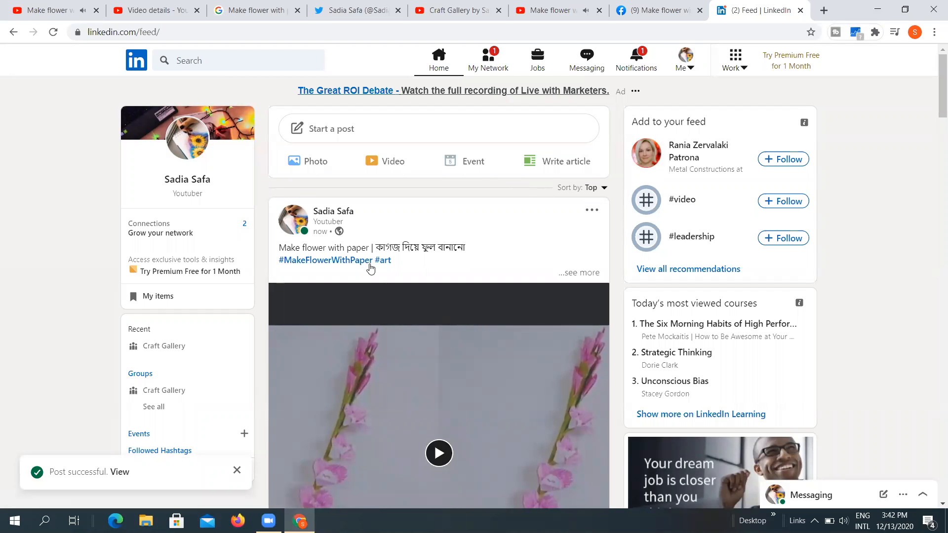
Step: Expand the published post's full text and copy the phrase "কাগজ দিয়ে ফুল বানানো" from its title line
left_click(579, 273)
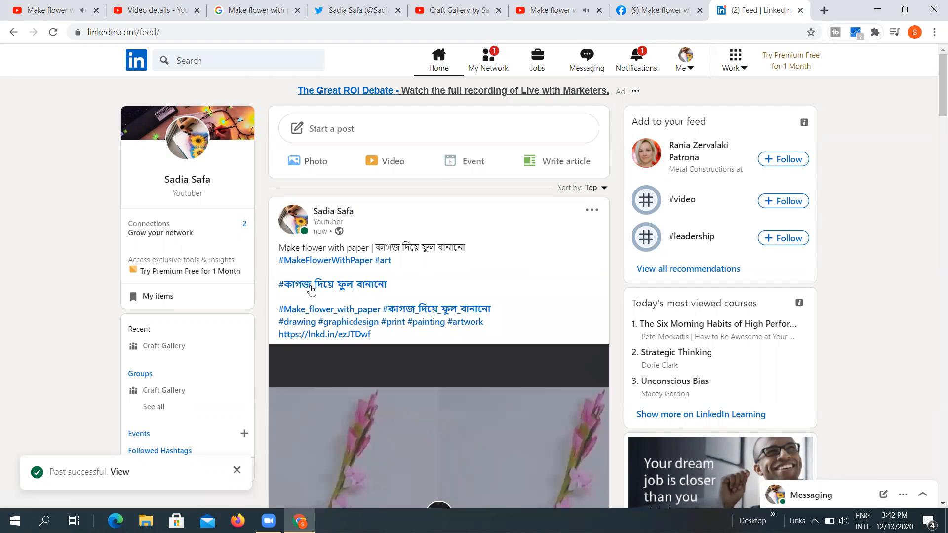
left_click_drag(387, 284, 280, 285)
left_click_drag(378, 247, 470, 253)
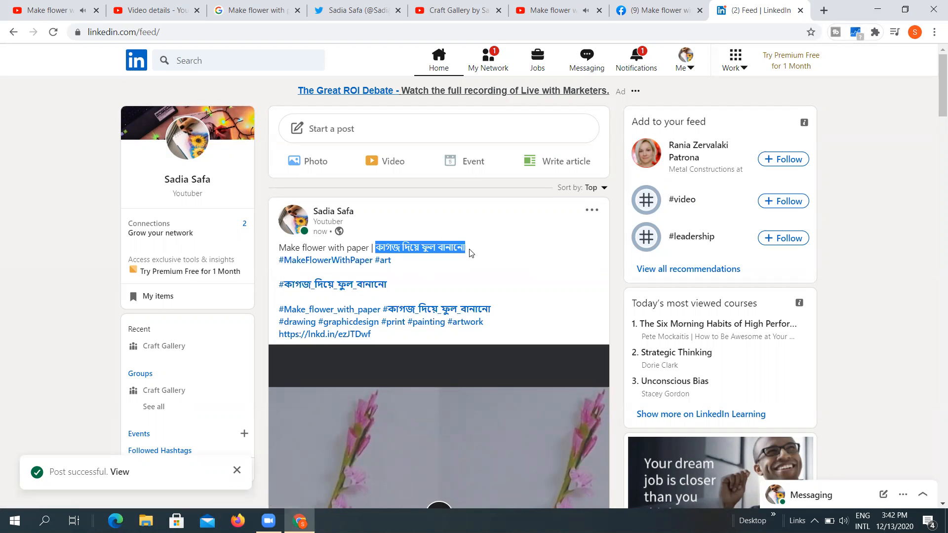
right_click(455, 244)
left_click(496, 248)
Step: Search LinkedIn for the copied phrase "কাগজ দিয়ে ফুল বানানো" and look through the resulting posts
left_click(237, 59)
right_click(237, 55)
left_click(295, 147)
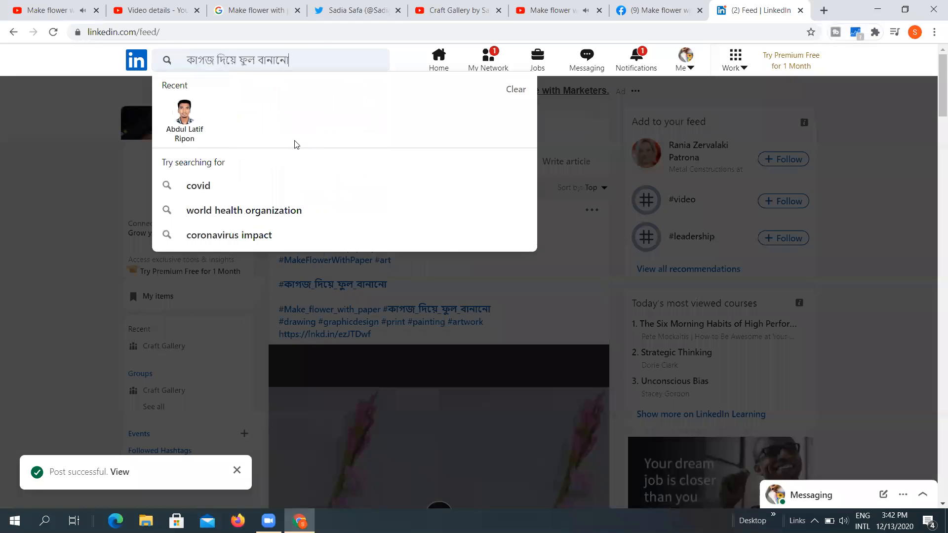
left_click(294, 144)
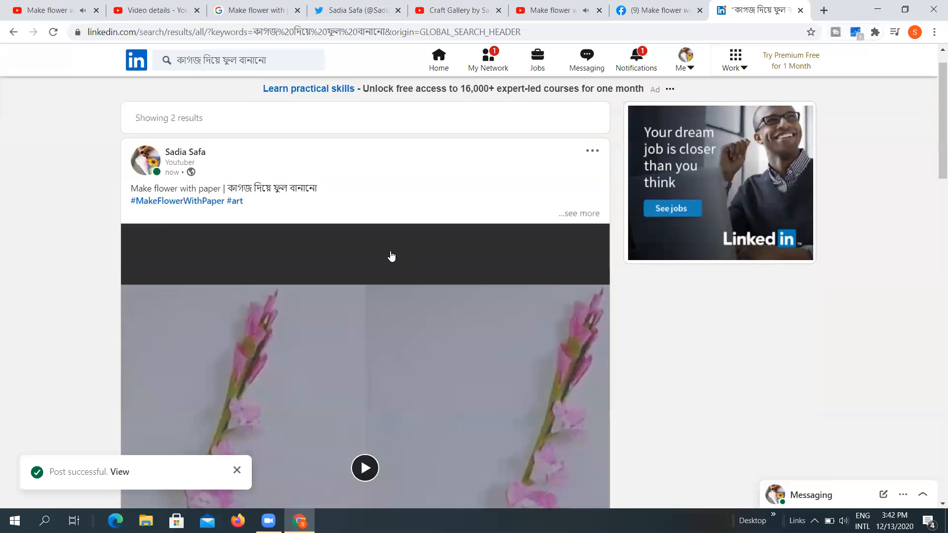
scroll(390, 255, "down", 10)
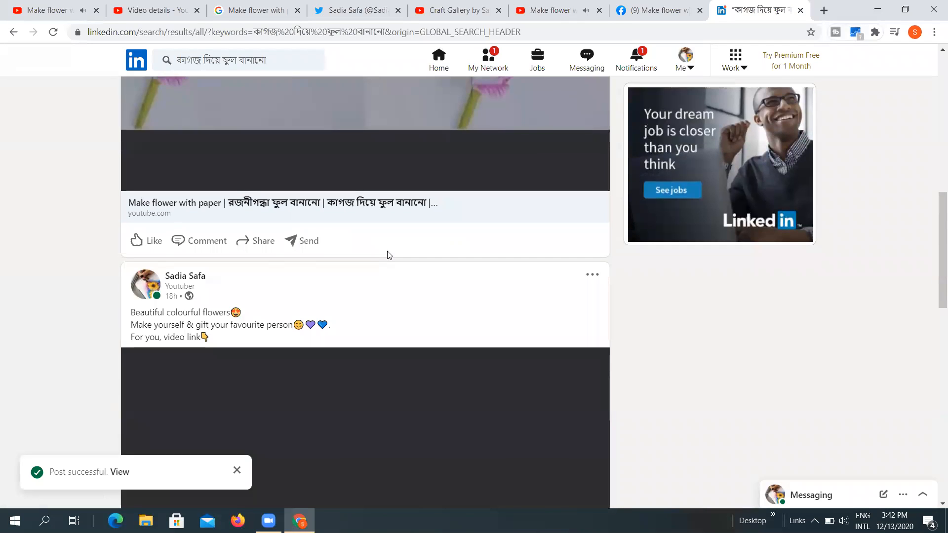
Step: Review the posts found for "কাগজ দিয়ে ফুল বানানো" down to the end of the results, and compare them with the search phrase
scroll(390, 254, "down", 8)
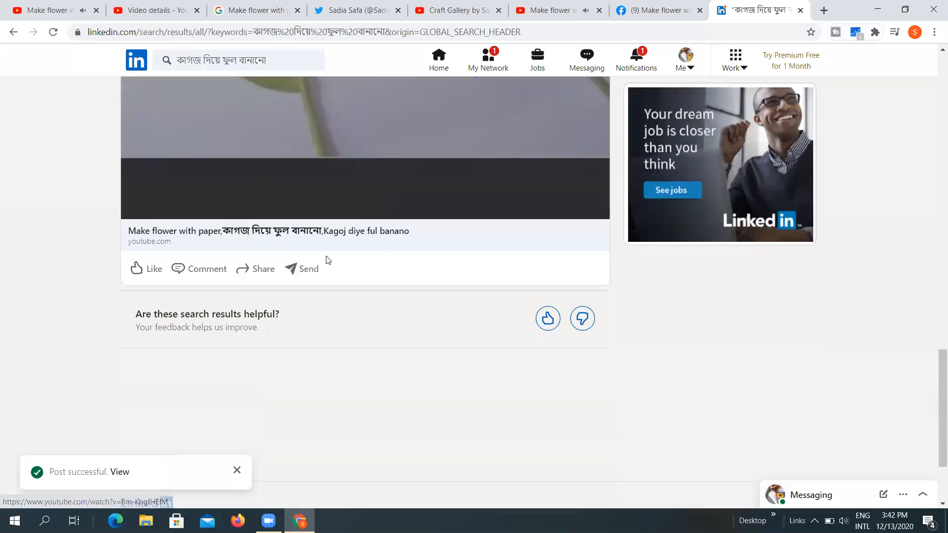
scroll(319, 228, "down", 1)
scroll(218, 173, "up", 3)
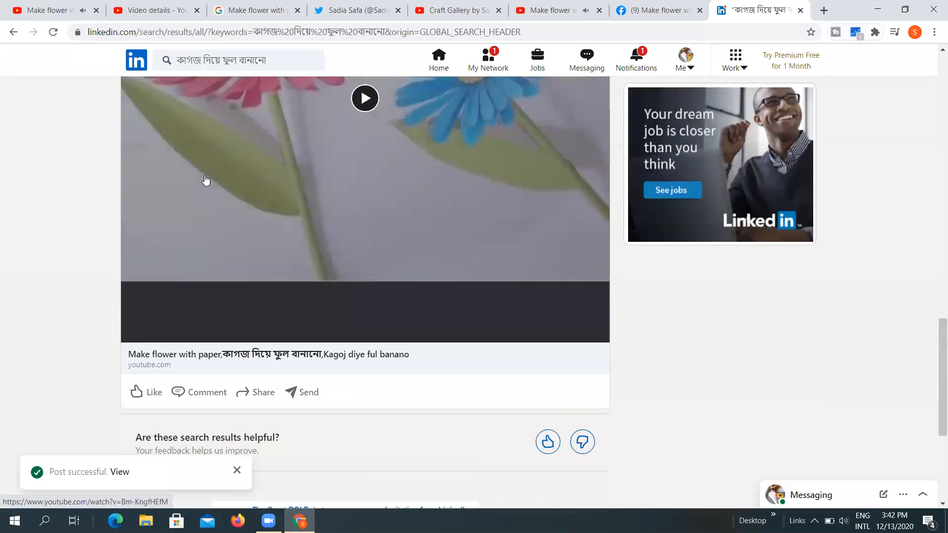
scroll(206, 180, "up", 11)
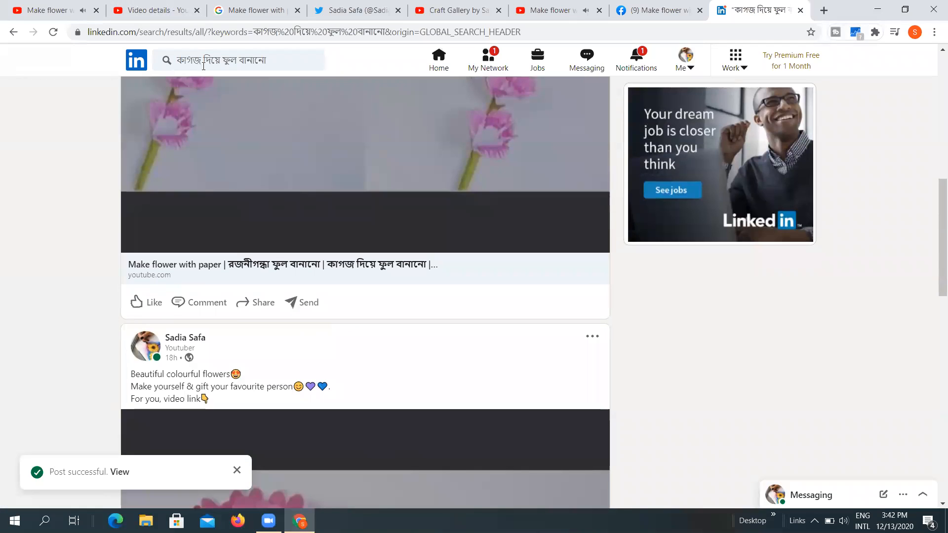
left_click(297, 60)
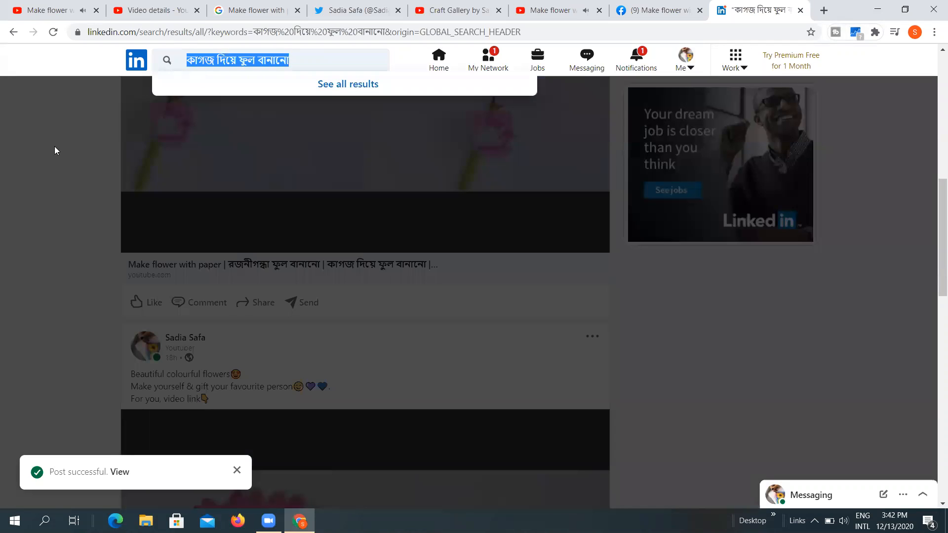
left_click(55, 148)
scroll(377, 211, "up", 6)
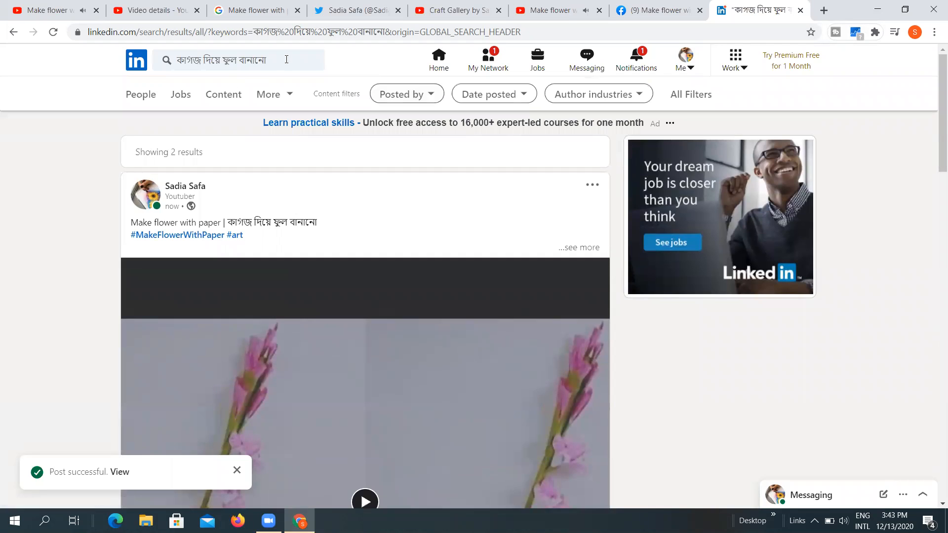
left_click_drag(287, 60, 122, 57)
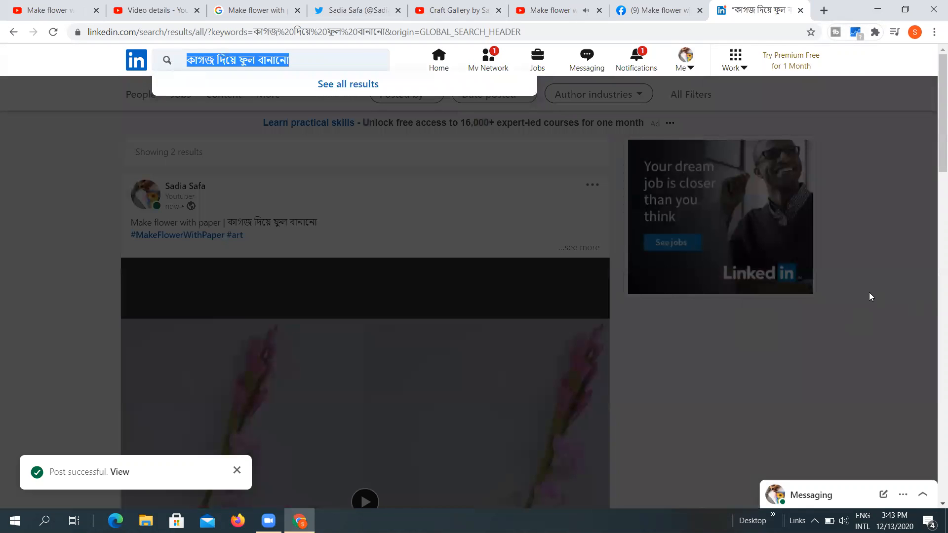
Step: Switch back to the YouTube watch page showing Craft Gallery by Safa's video
left_click(543, 9)
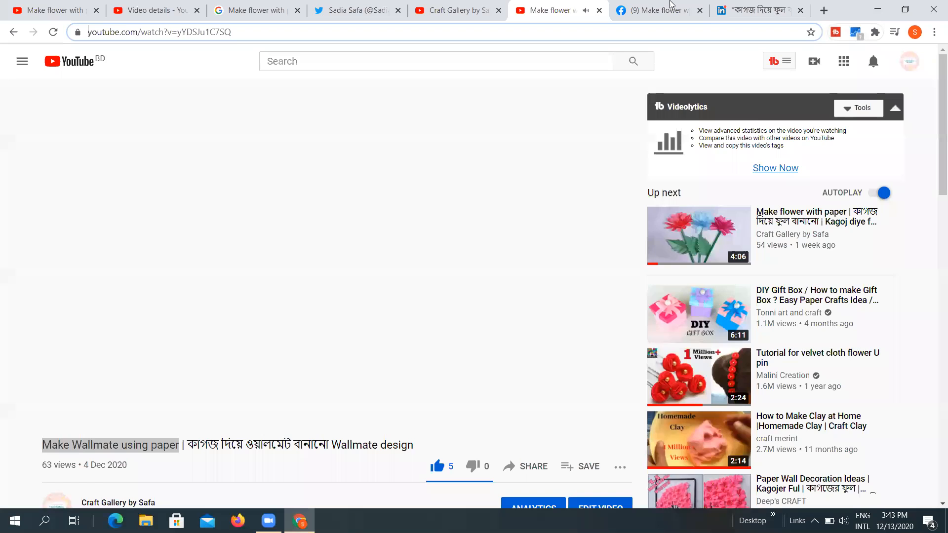
left_click(671, 3)
left_click(543, 8)
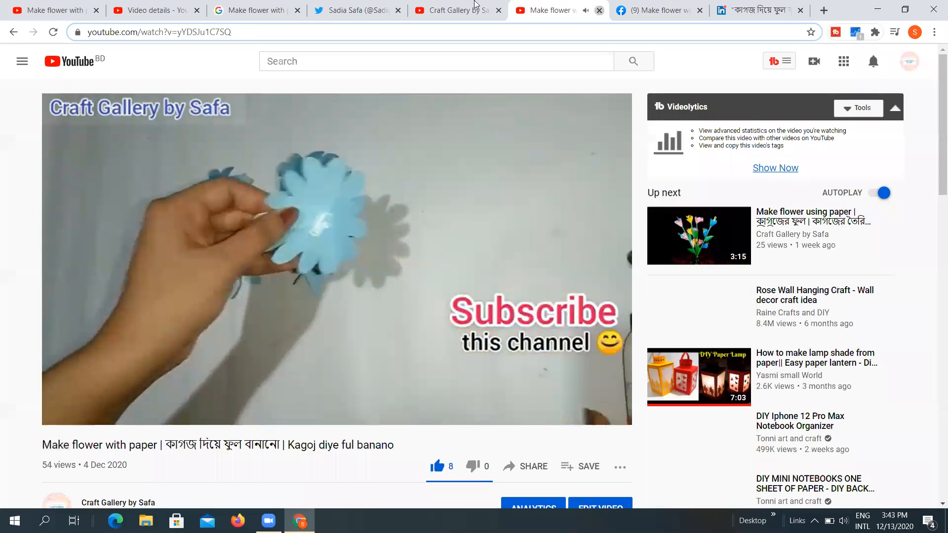
Step: Close the page of the playing paper-flower video and return to the video details page in YouTube Studio
left_click(475, 5)
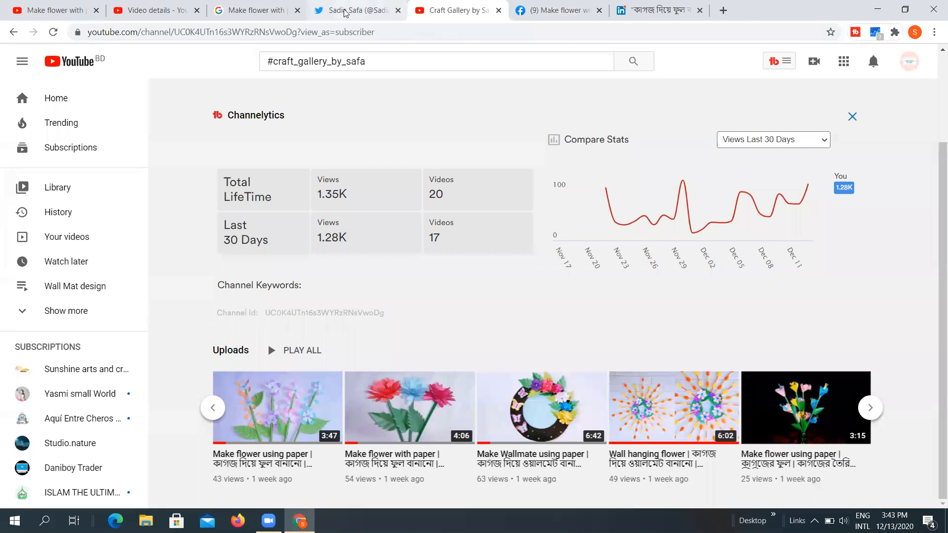
left_click(599, 10)
left_click(584, 7)
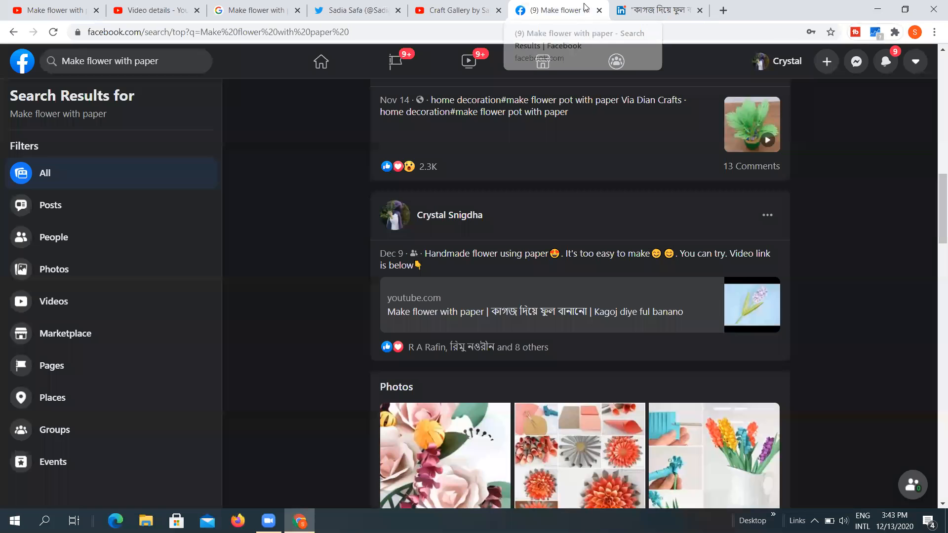
left_click(656, 8)
left_click(339, 5)
left_click(162, 11)
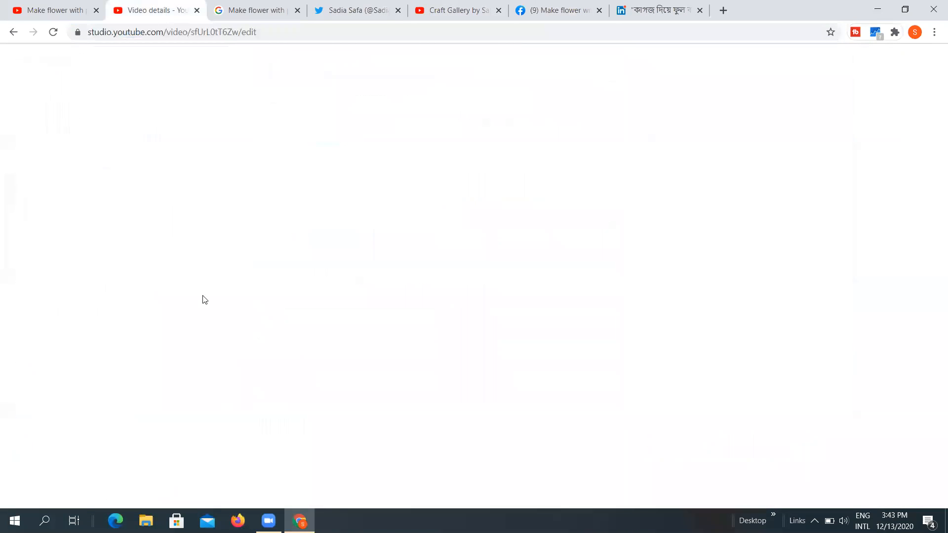
Step: Examine the audience, paid promotion, tags and recommended tags sections of the video details
scroll(434, 235, "down", 15)
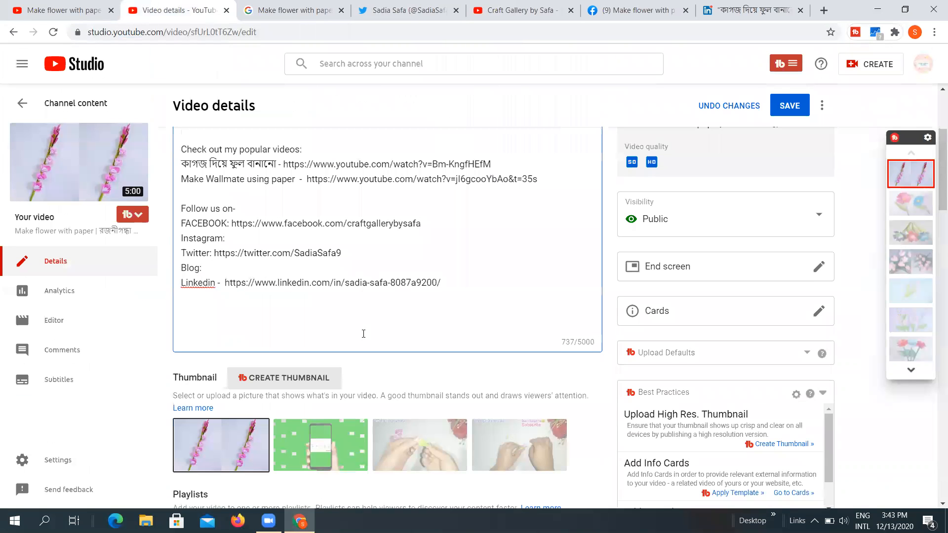
scroll(383, 300, "down", 3)
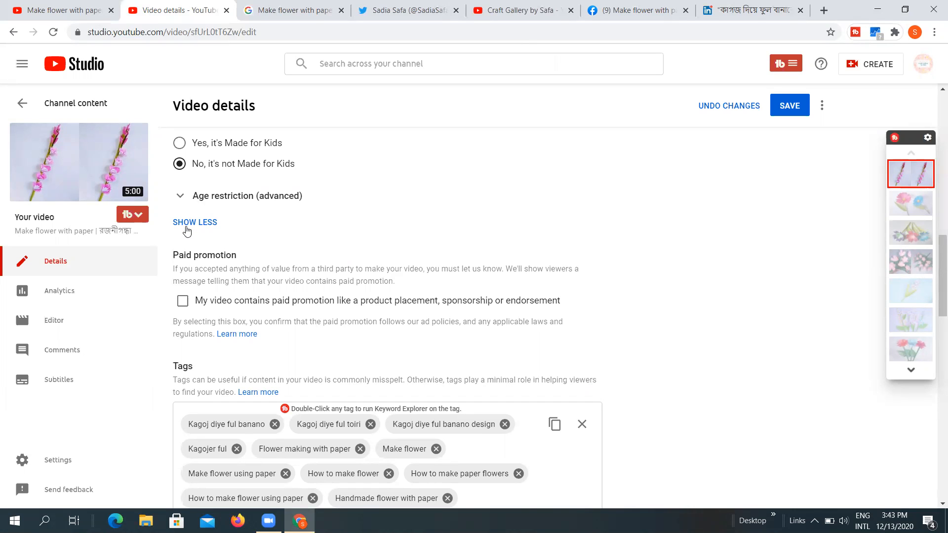
scroll(207, 349, "down", 4)
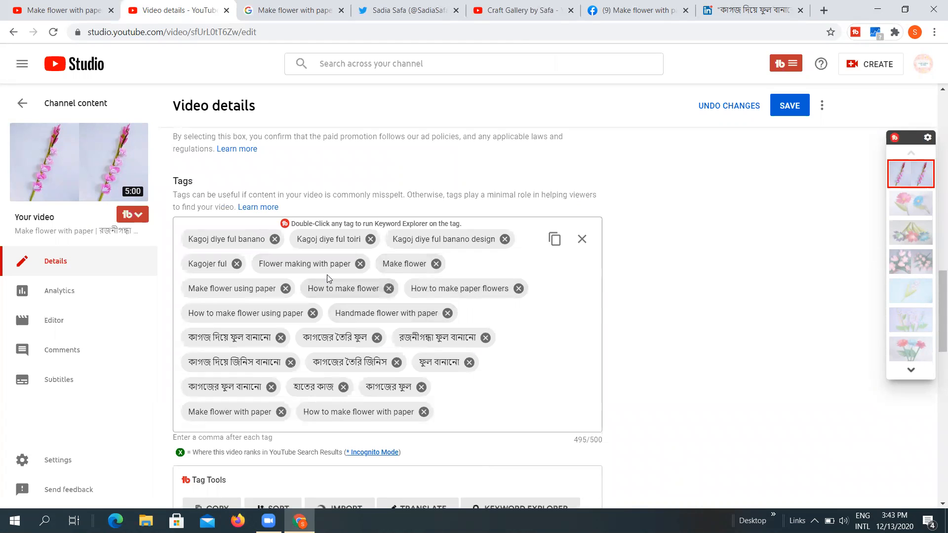
scroll(327, 275, "up", 5)
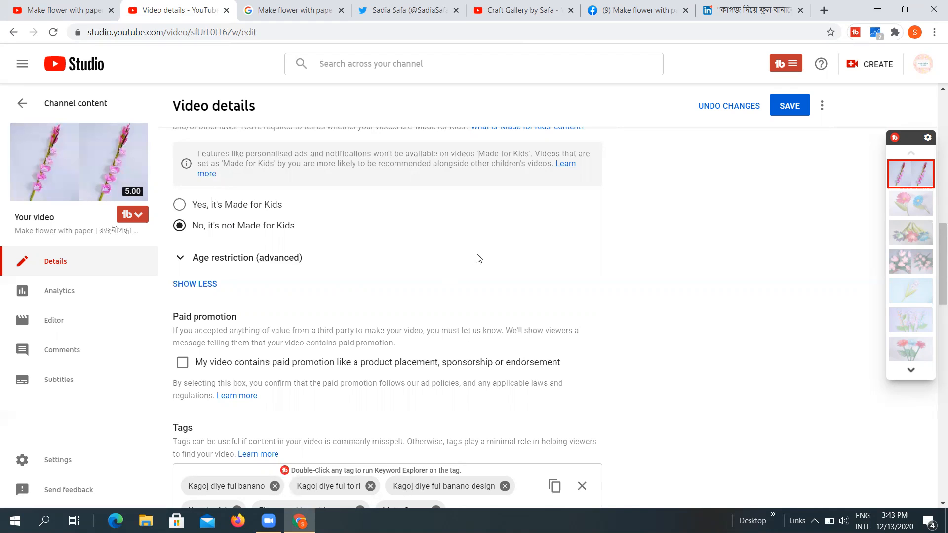
scroll(296, 231, "down", 5)
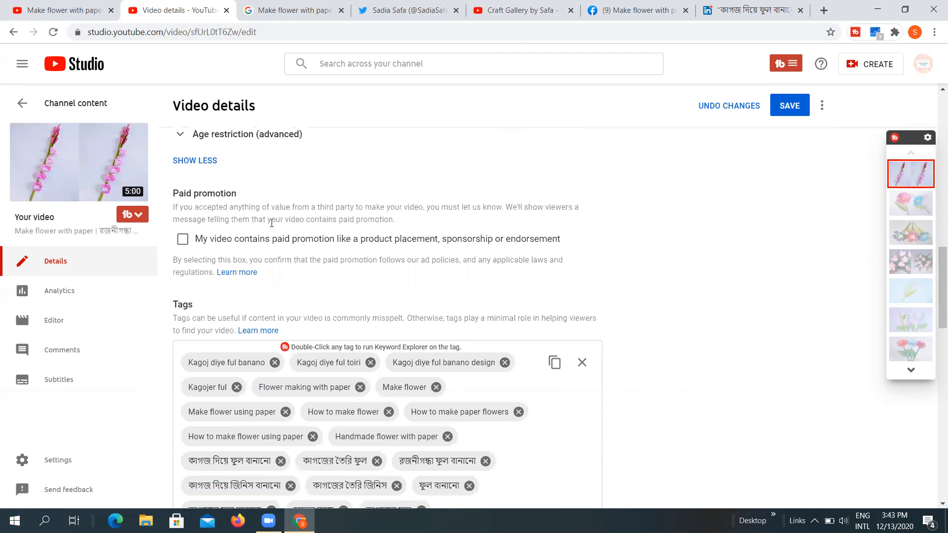
scroll(275, 227, "down", 3)
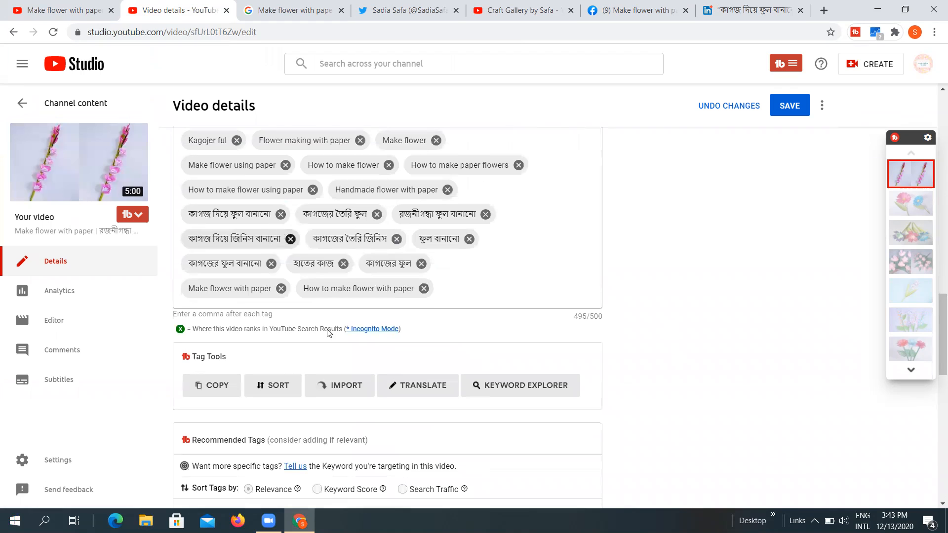
scroll(291, 390, "down", 2)
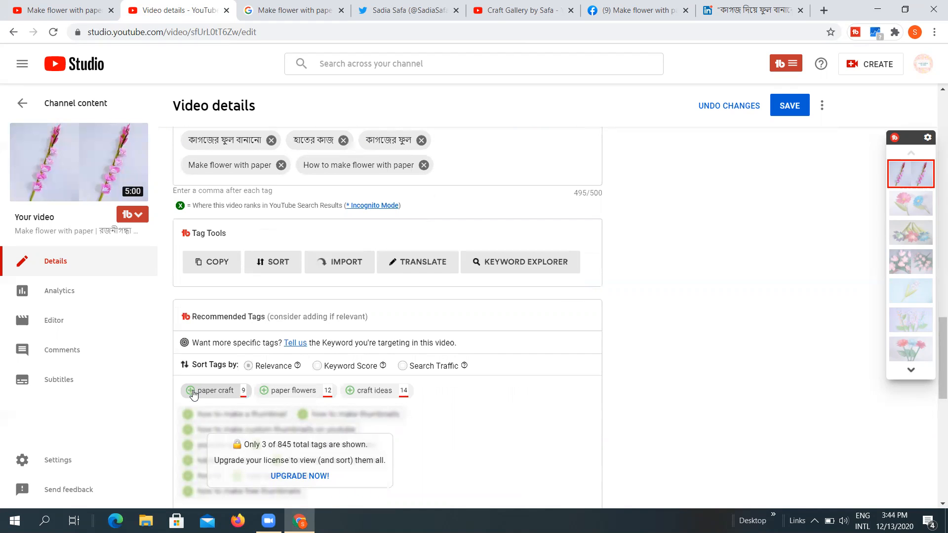
scroll(193, 393, "up", 3)
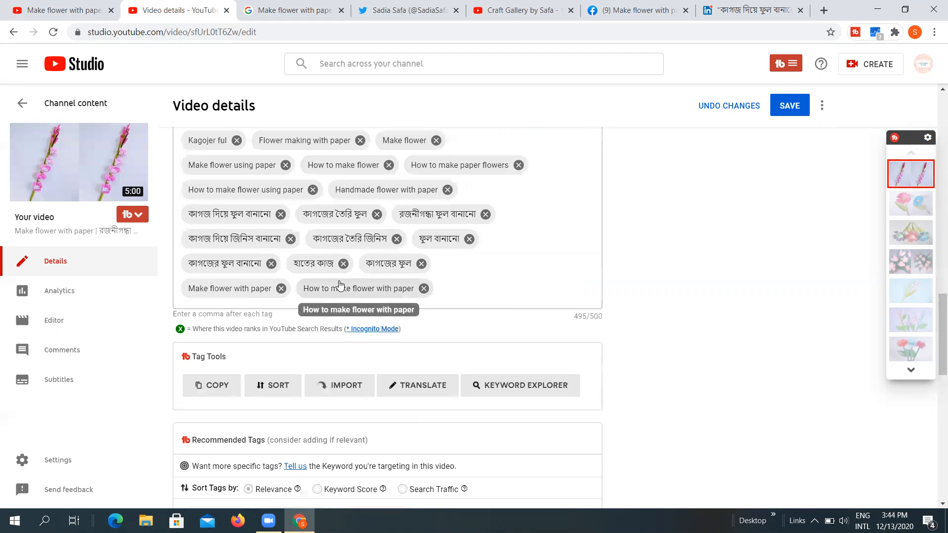
scroll(339, 285, "up", 3)
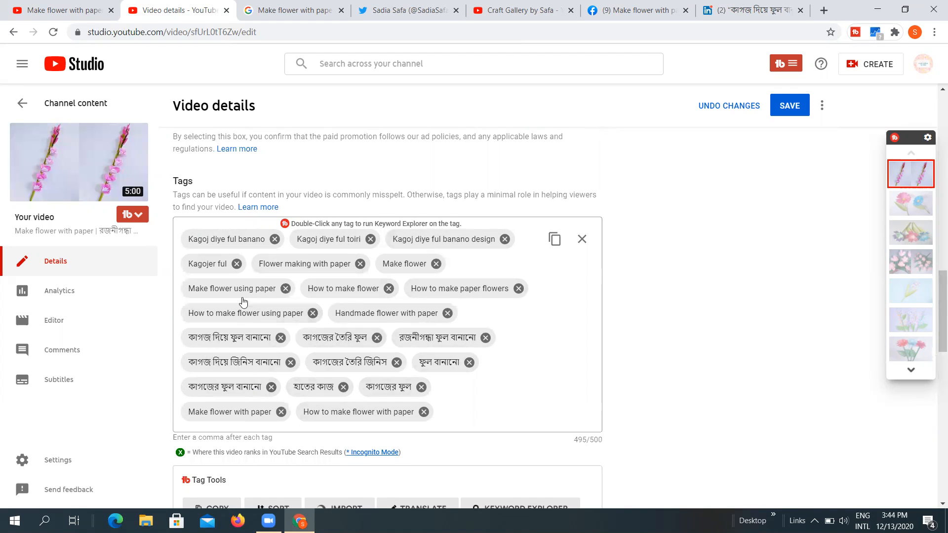
Step: Add the recommended tags "paper craft", "paper flowers" and "craft ideas" to the video
scroll(538, 279, "down", 3)
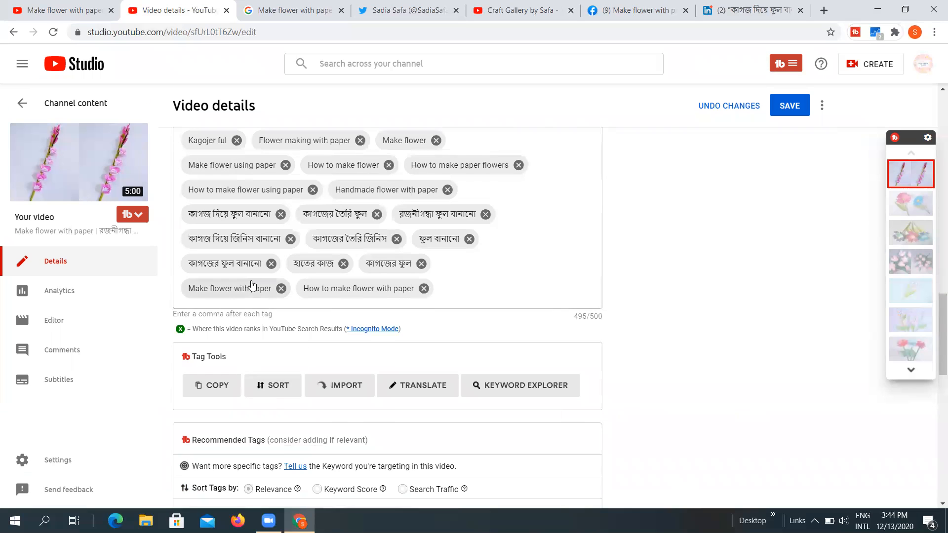
scroll(252, 284, "down", 3)
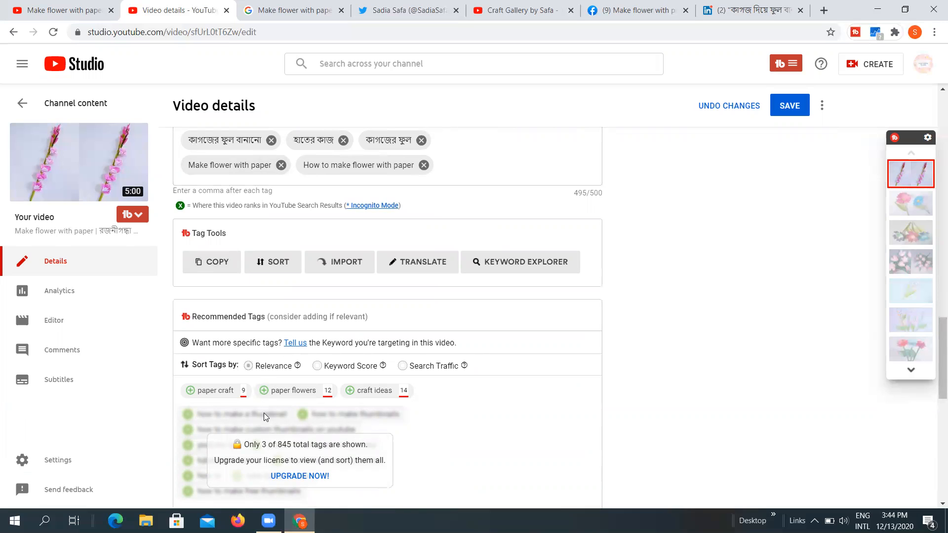
left_click(192, 392)
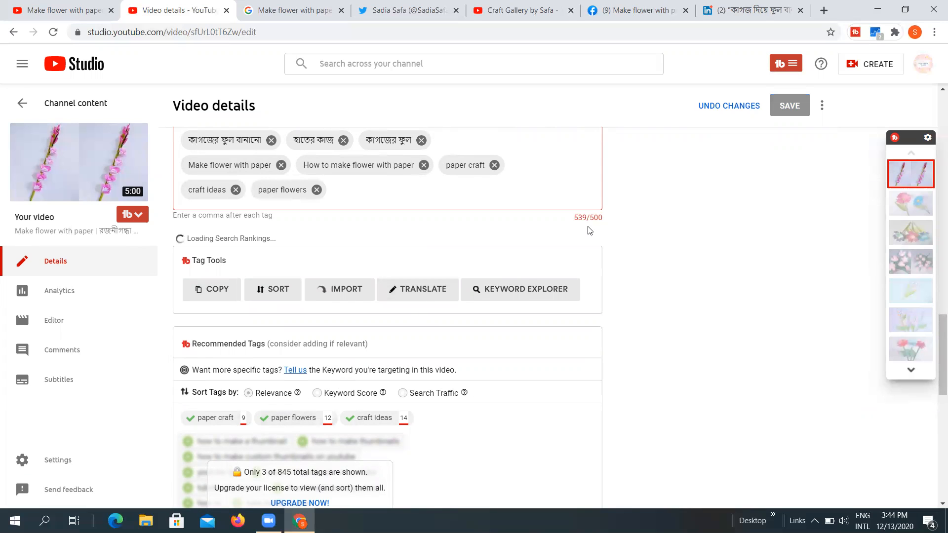
Step: Remove the tags "Kagoj diye ful toiri", "paper craft" and "craft ideas" from the video
scroll(518, 230, "up", 2)
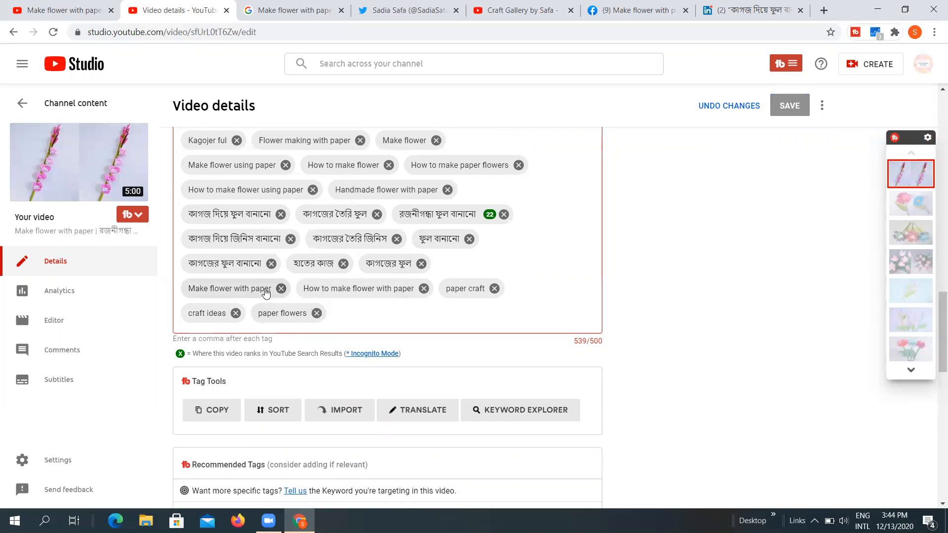
scroll(286, 288, "up", 2)
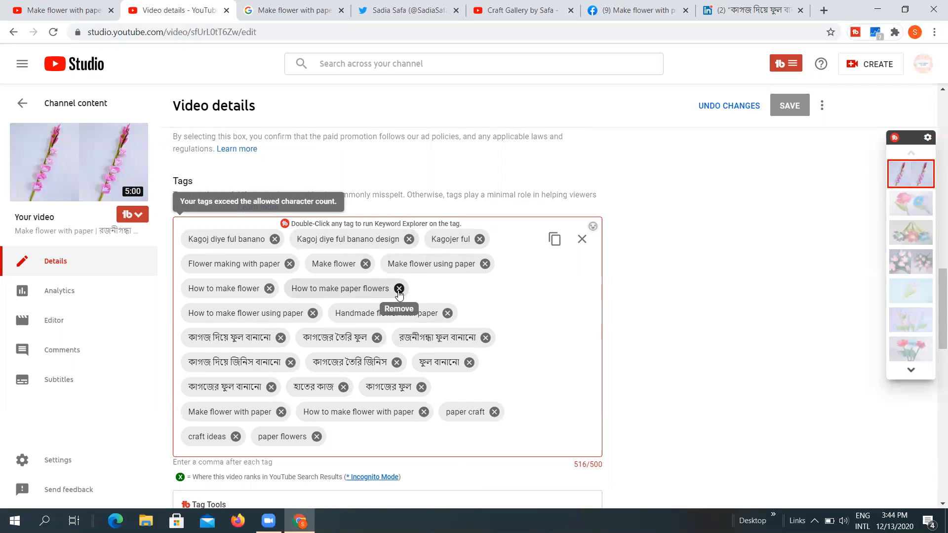
scroll(484, 315, "down", 2)
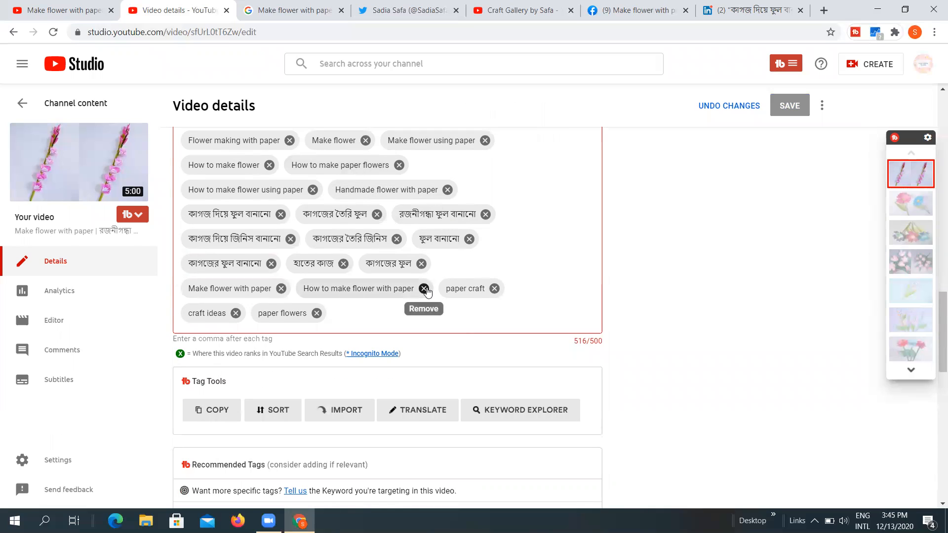
left_click(489, 290)
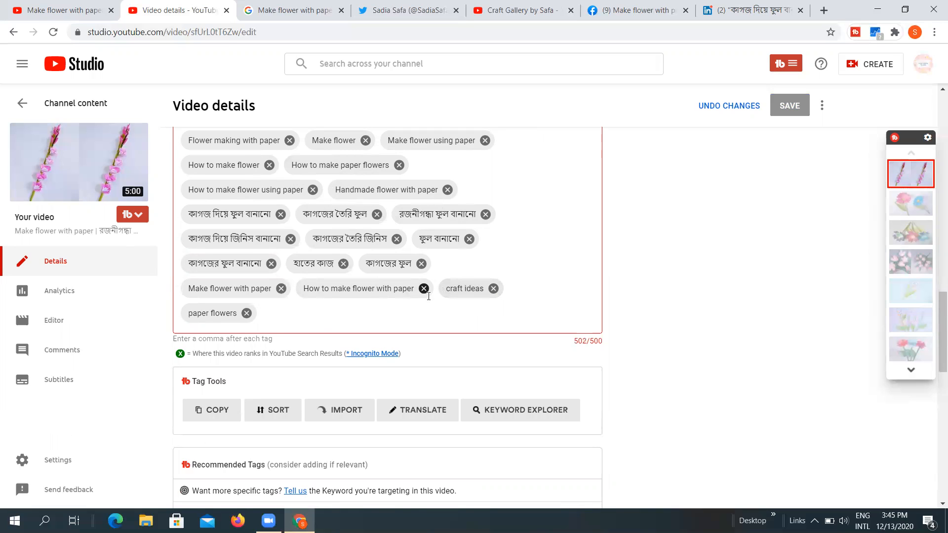
left_click(493, 290)
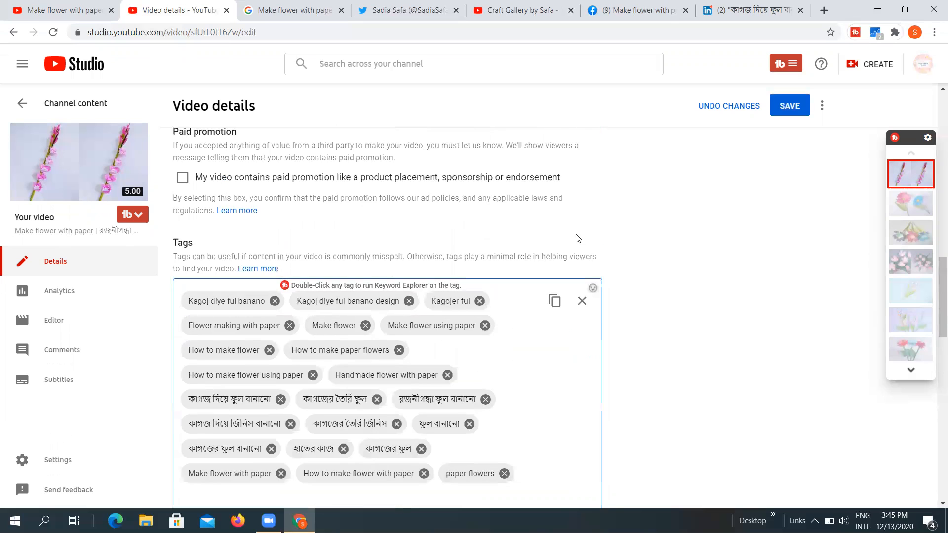
Step: Open the Keyword Explorer for the video's tags to view it, and close it without exploring a keyword
scroll(419, 257, "down", 3)
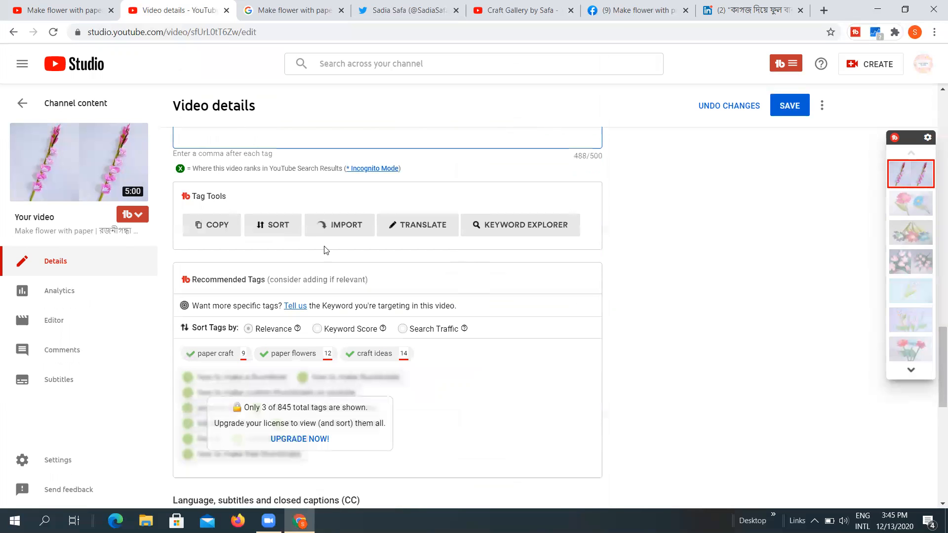
left_click(514, 227)
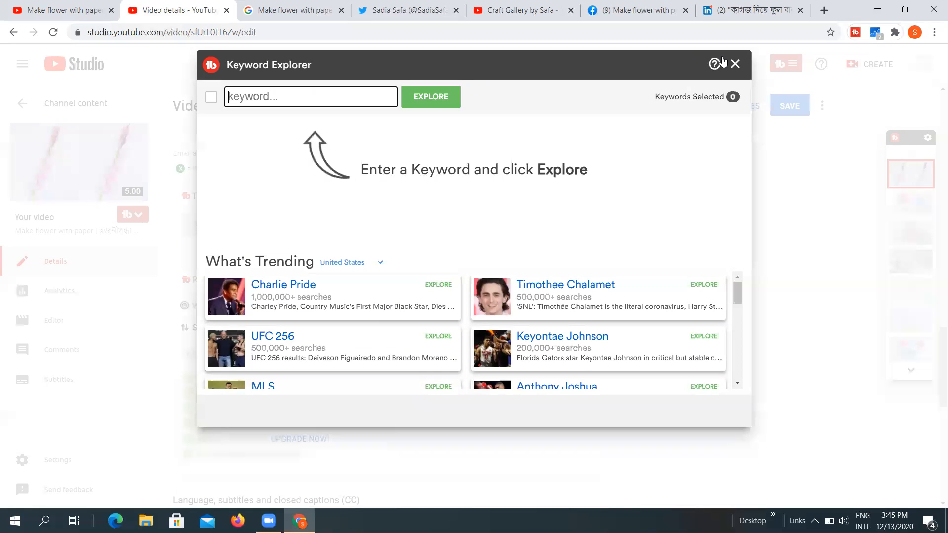
left_click(735, 63)
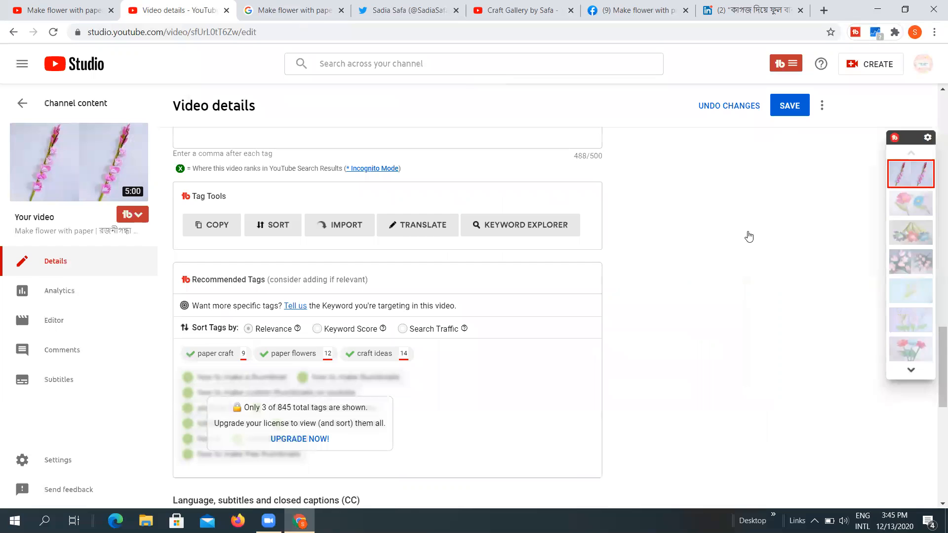
Step: View the available licence options and the list of video categories
scroll(644, 280, "down", 10)
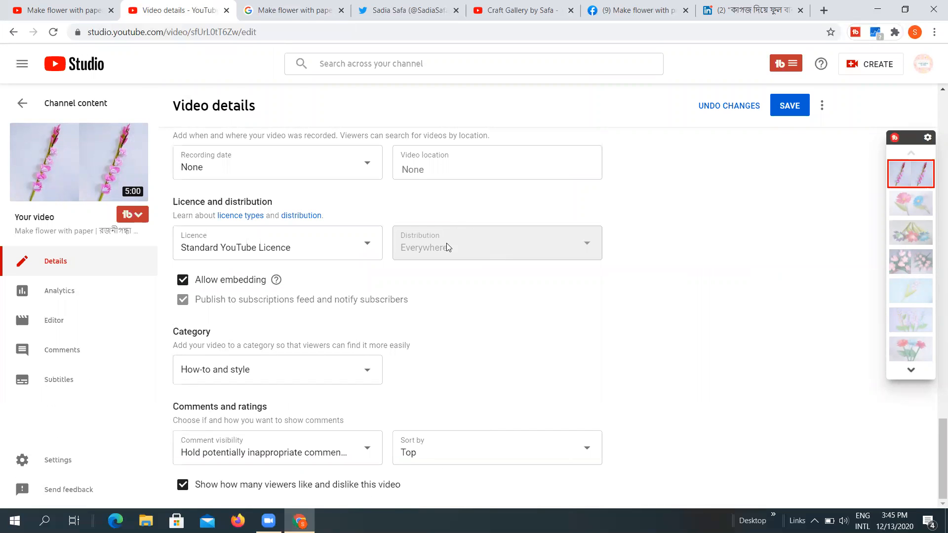
left_click(341, 246)
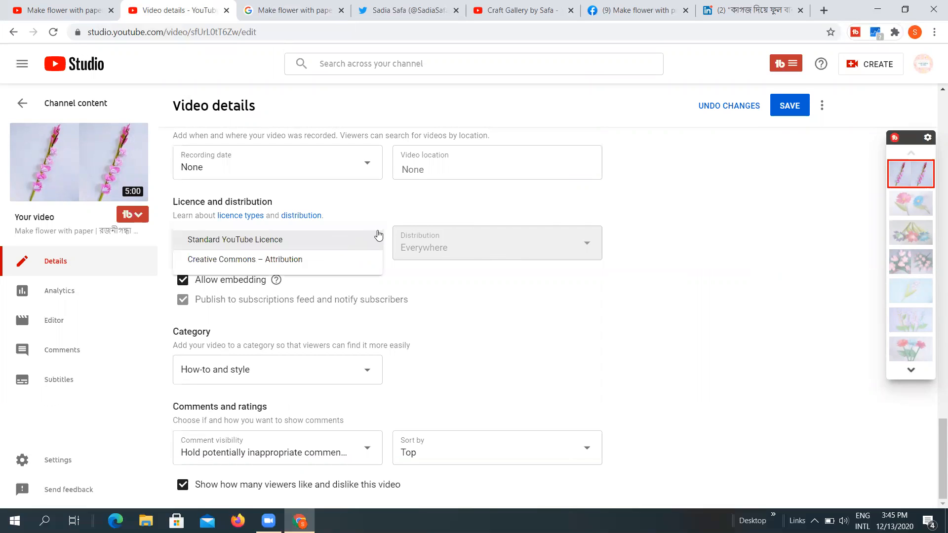
left_click(473, 207)
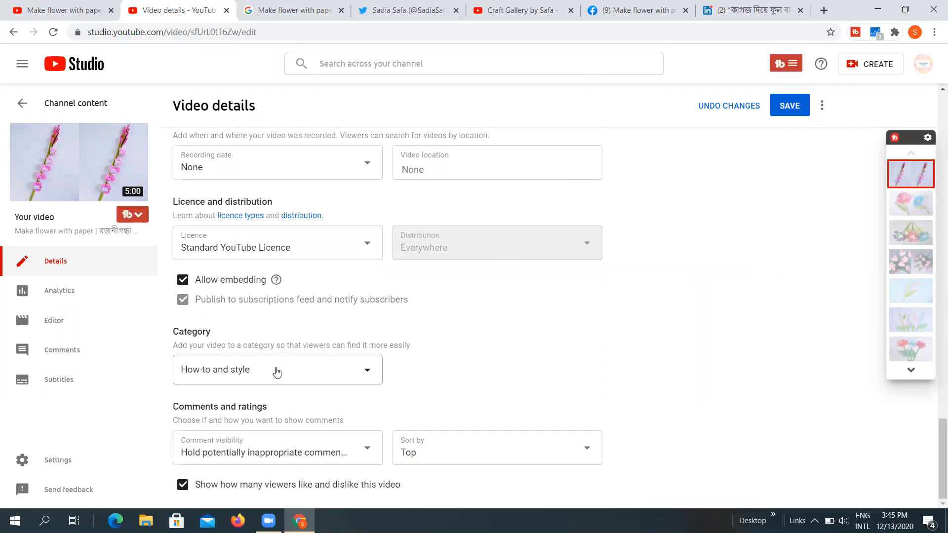
left_click(367, 370)
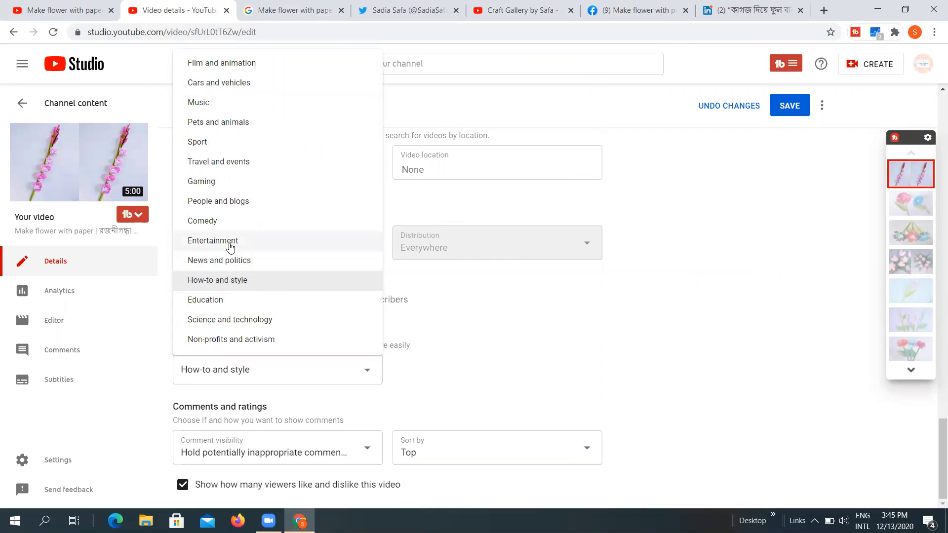
Step: Look over the channel page, the published video's description and the Facebook search results in the other open pages
left_click(518, 10)
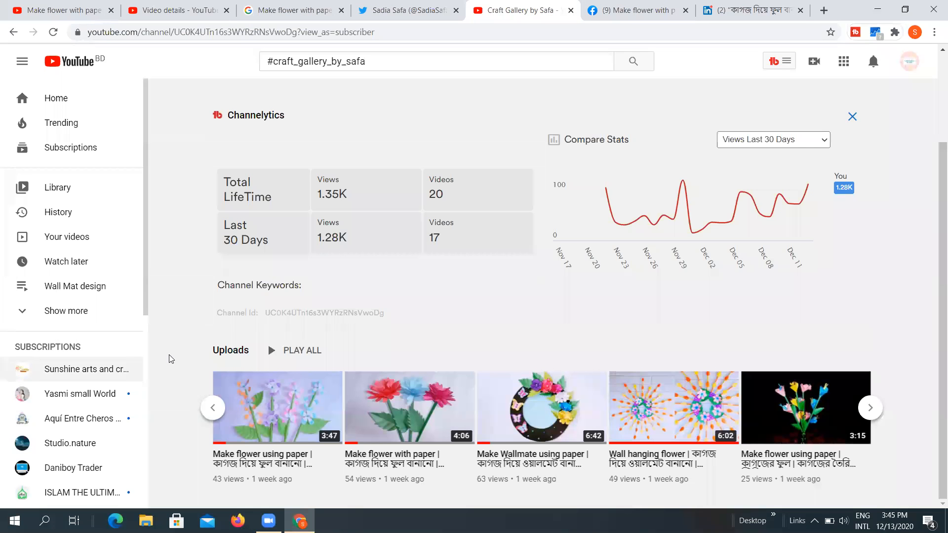
left_click(118, 6)
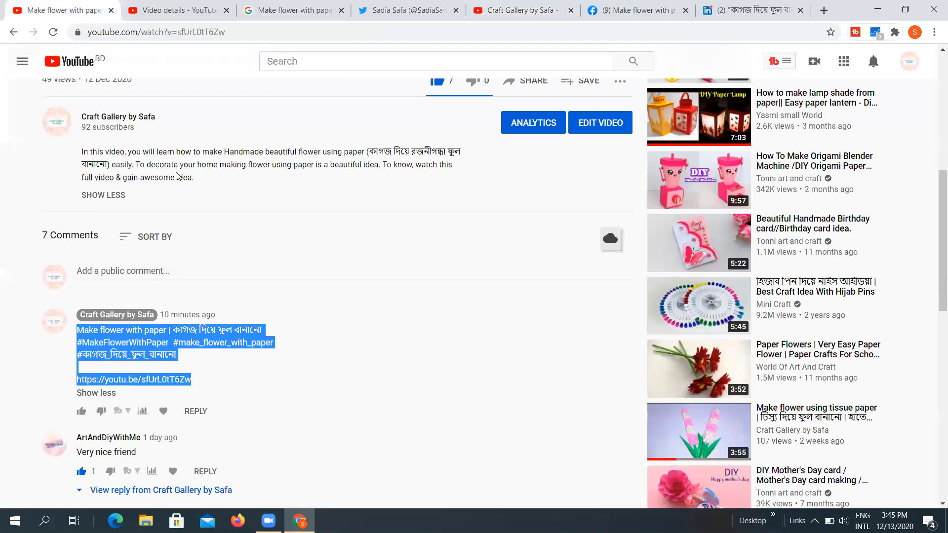
scroll(177, 175, "up", 6)
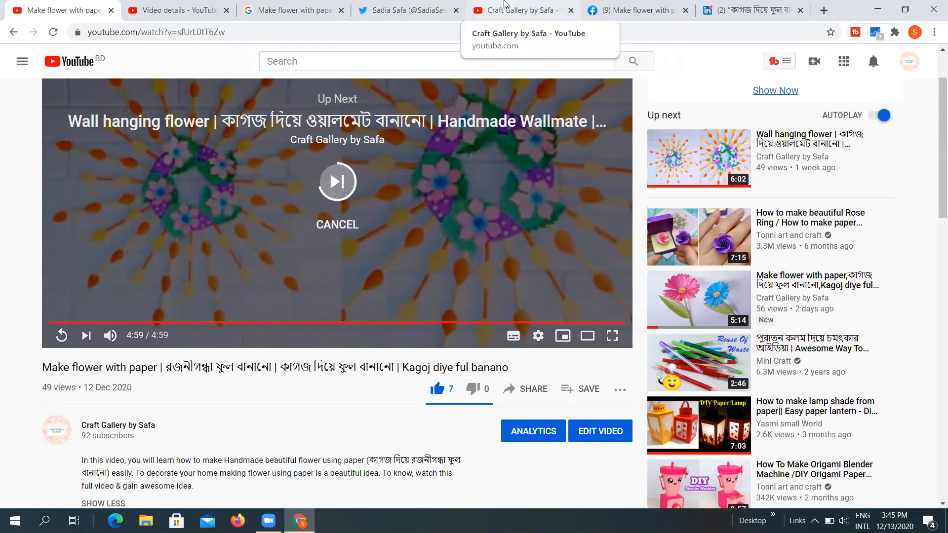
left_click(508, 8)
left_click(641, 8)
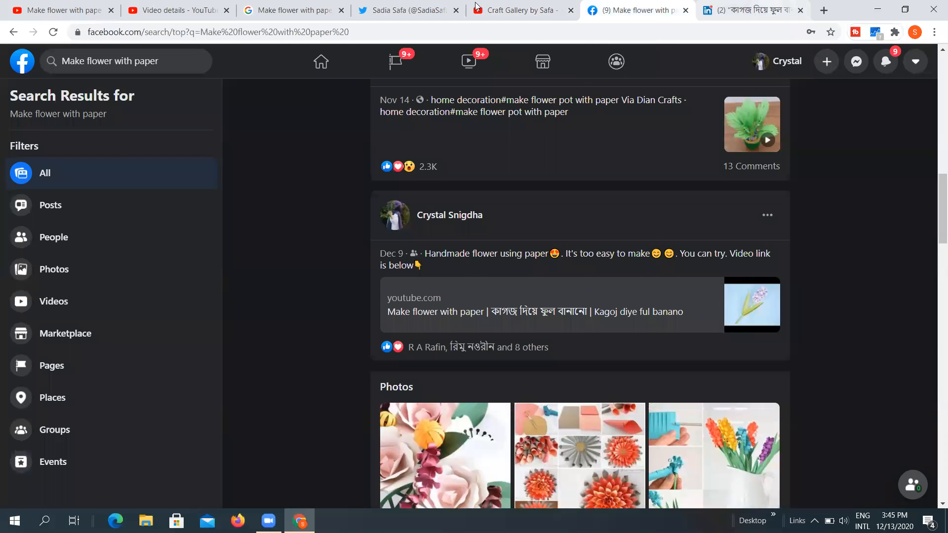
left_click(751, 7)
left_click(414, 5)
left_click(529, 4)
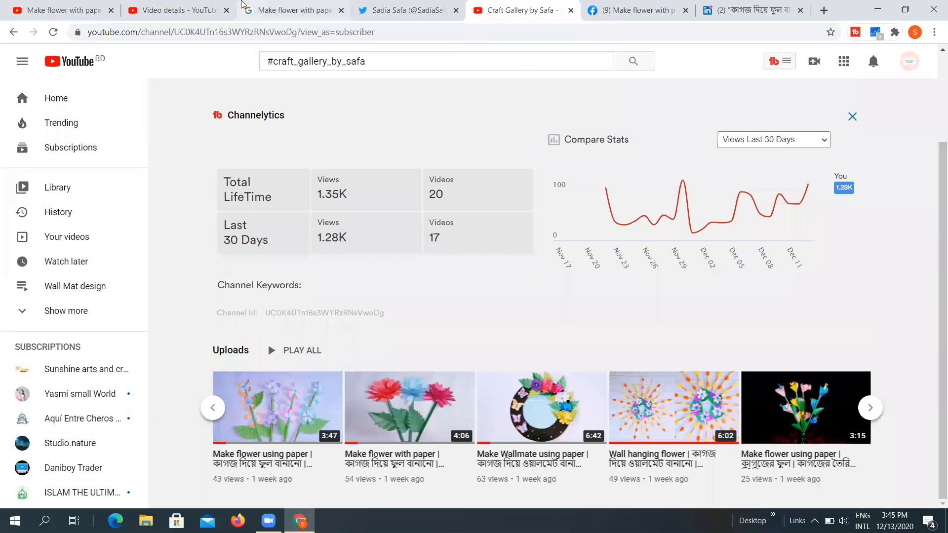
Step: Return to the video details, dismiss the category list and check the comment visibility setting
left_click(208, 10)
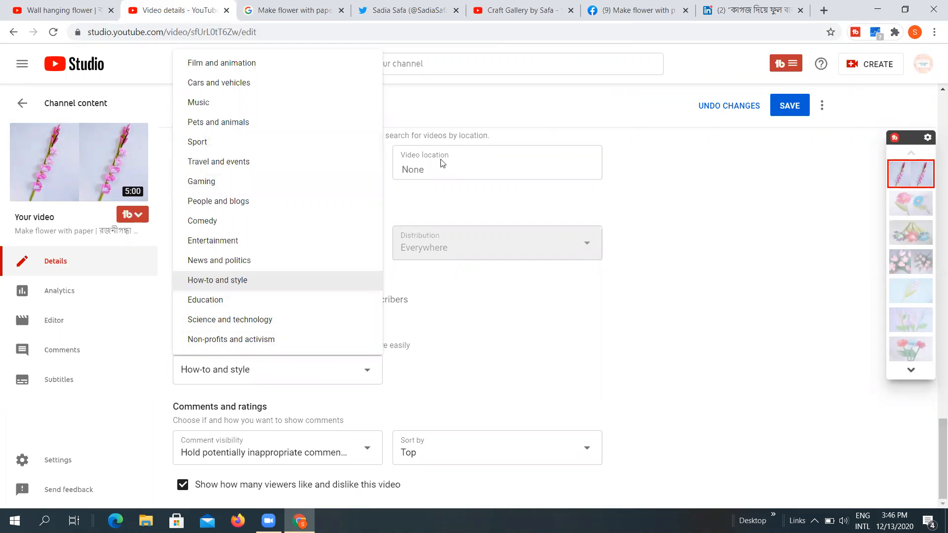
left_click(633, 347)
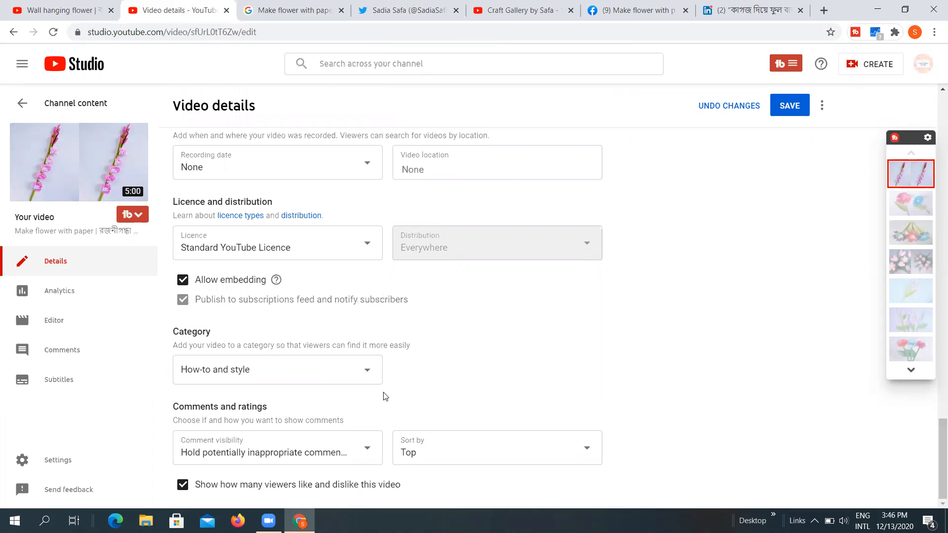
mouse_move(942, 439)
left_mouse_down()
mouse_move(942, 210)
mouse_move(943, 439)
left_mouse_up()
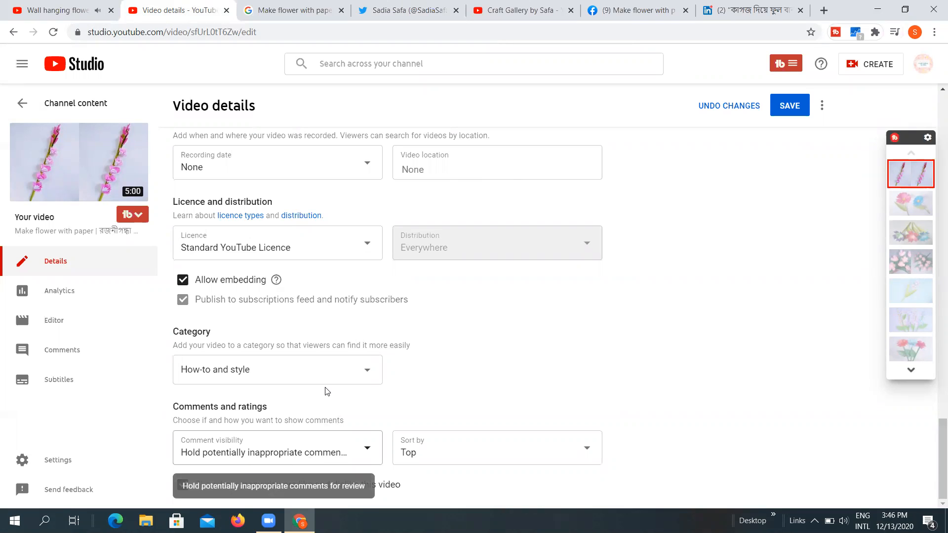
Step: Set the video's comment visibility to Allow all comments and save the video details
left_click(356, 452)
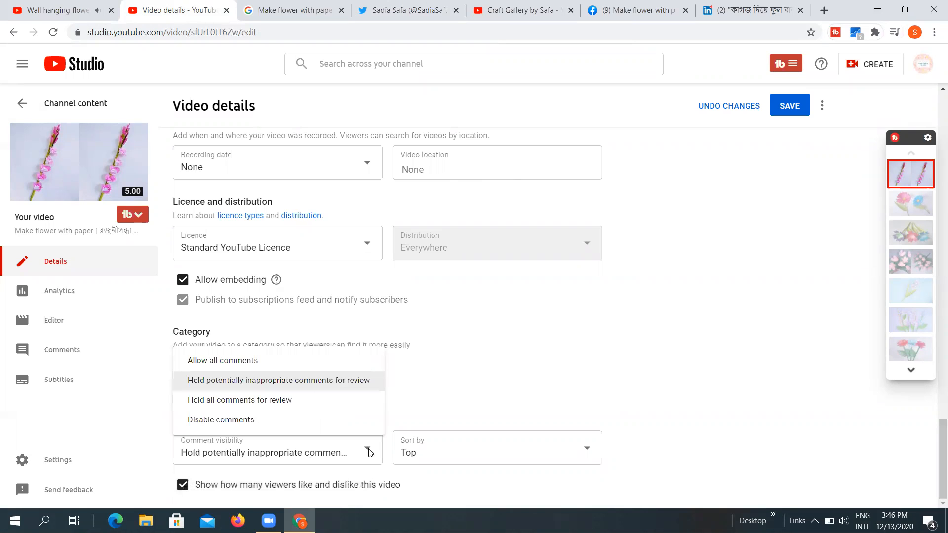
left_click(266, 365)
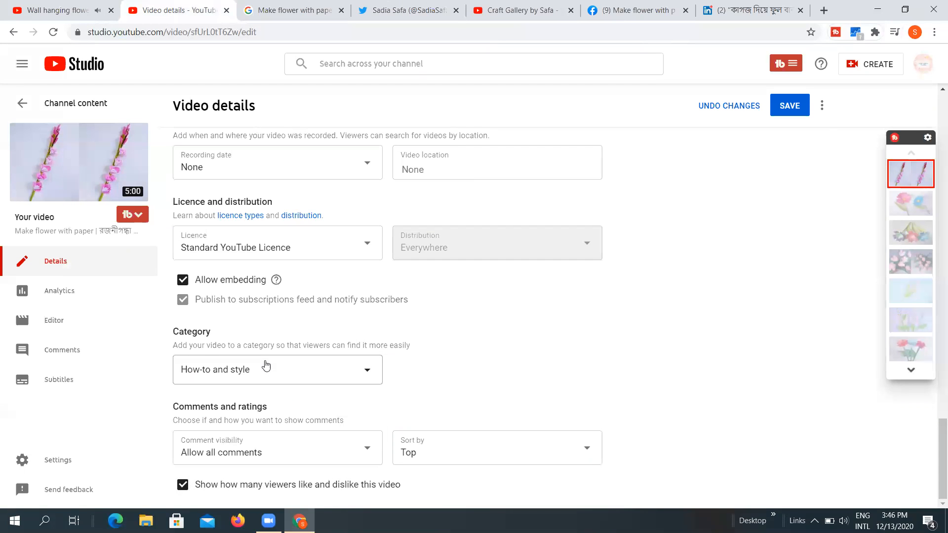
left_click(790, 105)
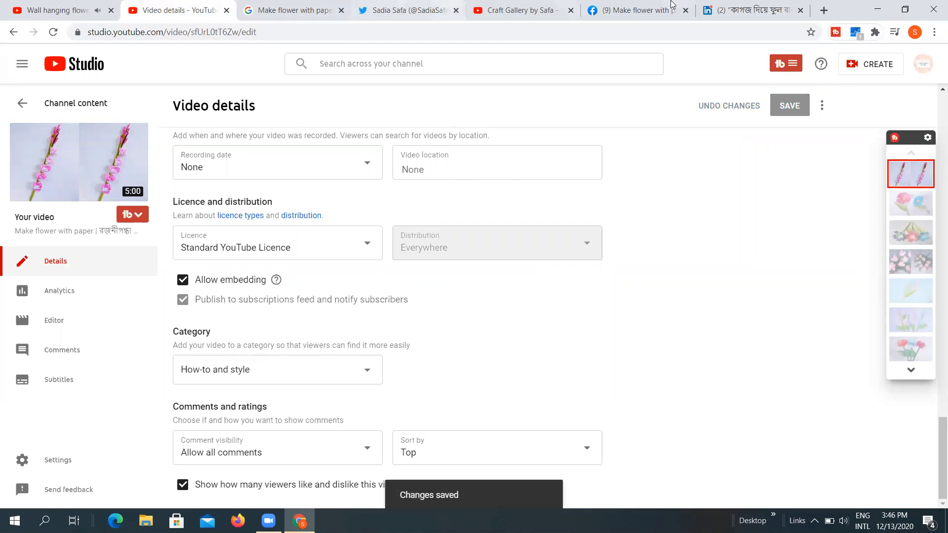
left_click(331, 7)
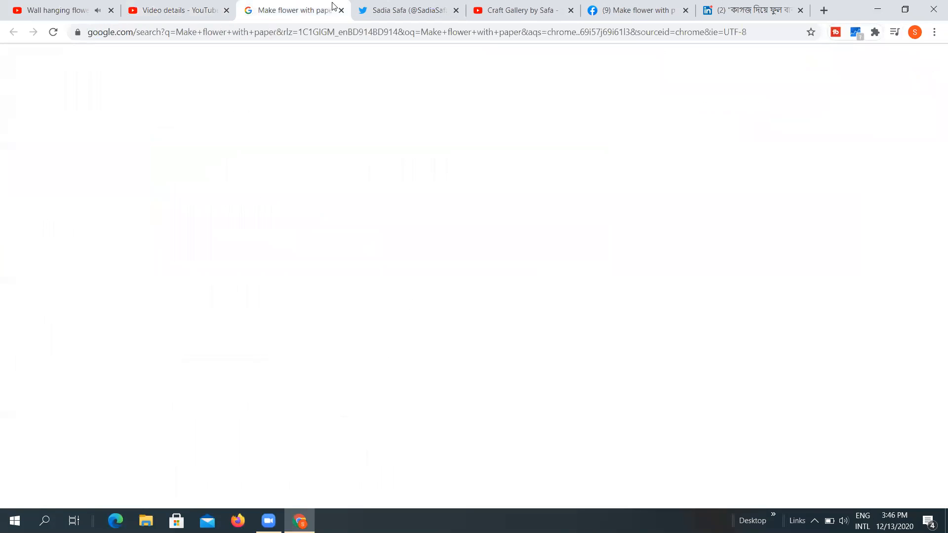
left_click(361, 7)
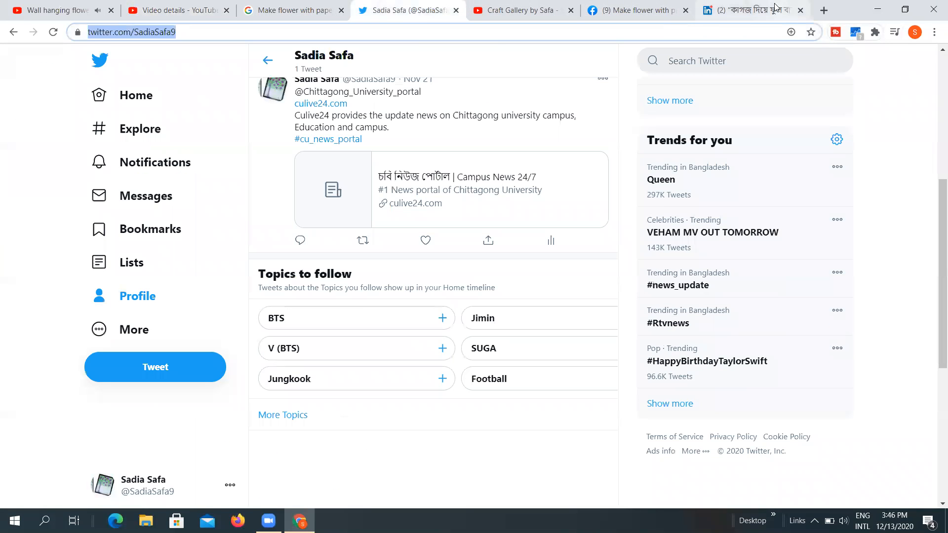
left_click(775, 7)
Step: Search Google for "sbm" in a new browser tab
left_click(823, 10)
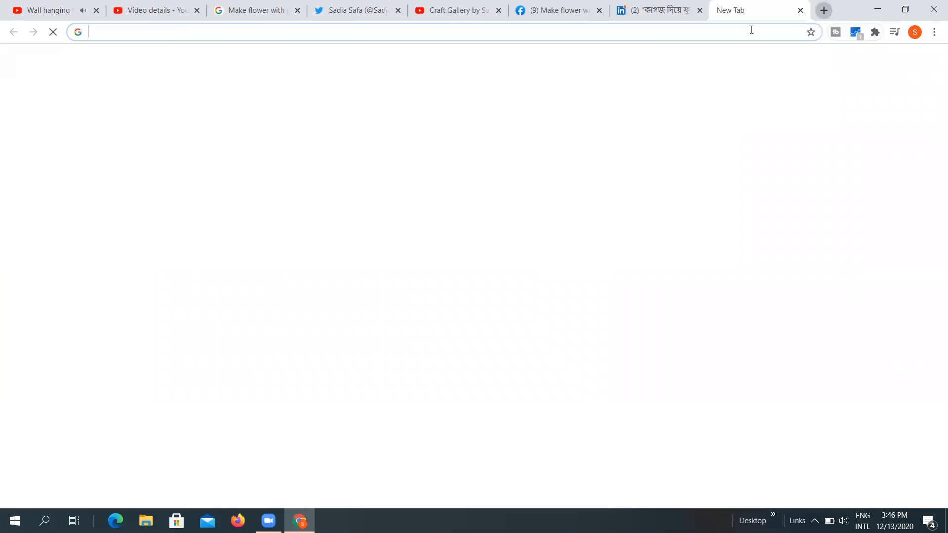
left_click(556, 33)
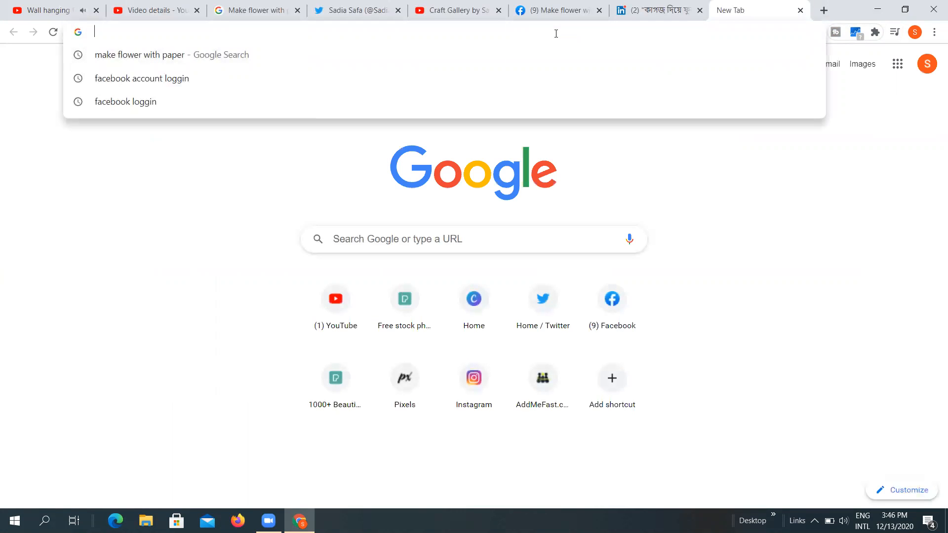
type("spv")
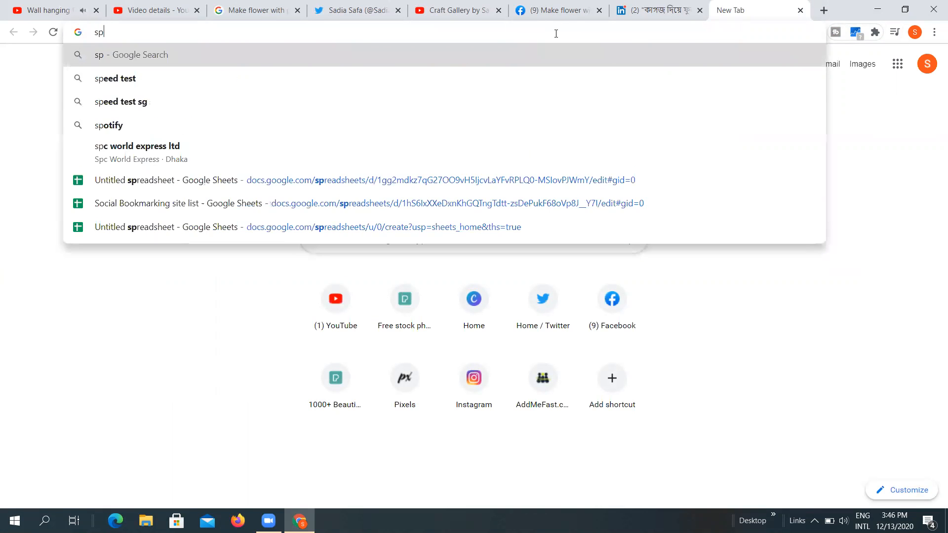
key("BackSpace")
key("BackSpace")
key("BackSpace")
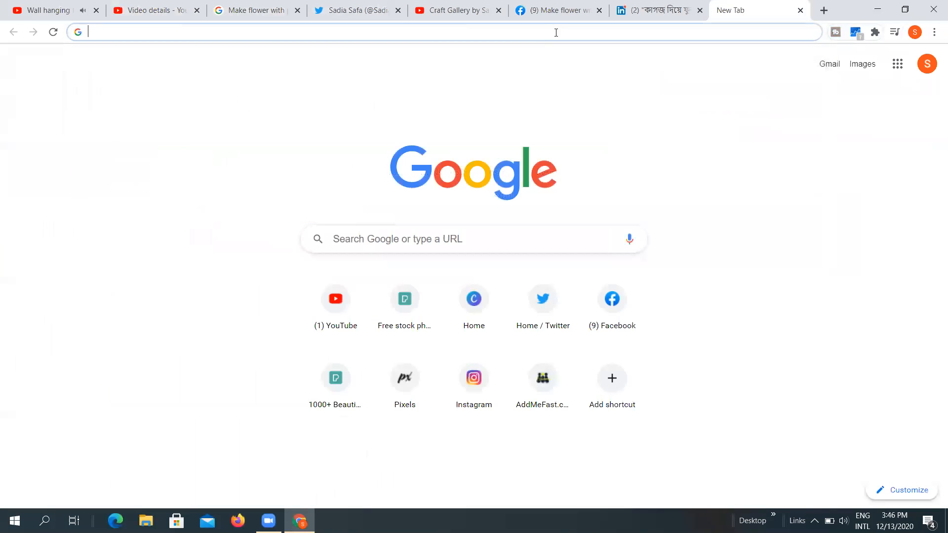
type("my")
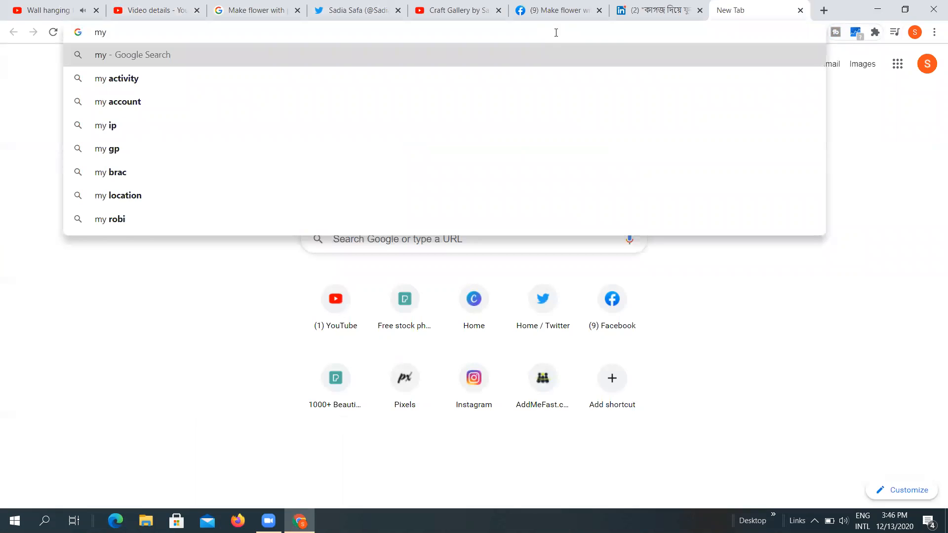
key("BackSpace")
key("BackSpace")
type("sm")
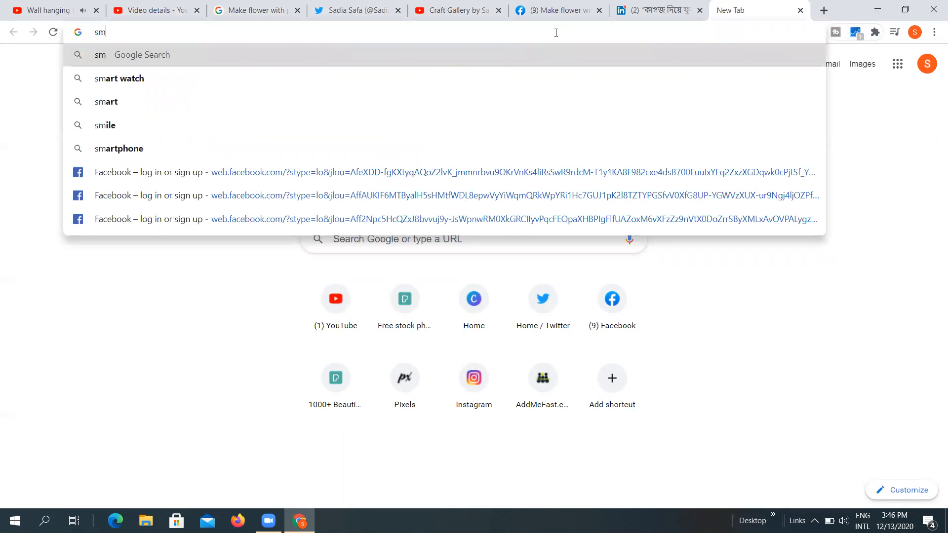
key("BackSpace")
type("b")
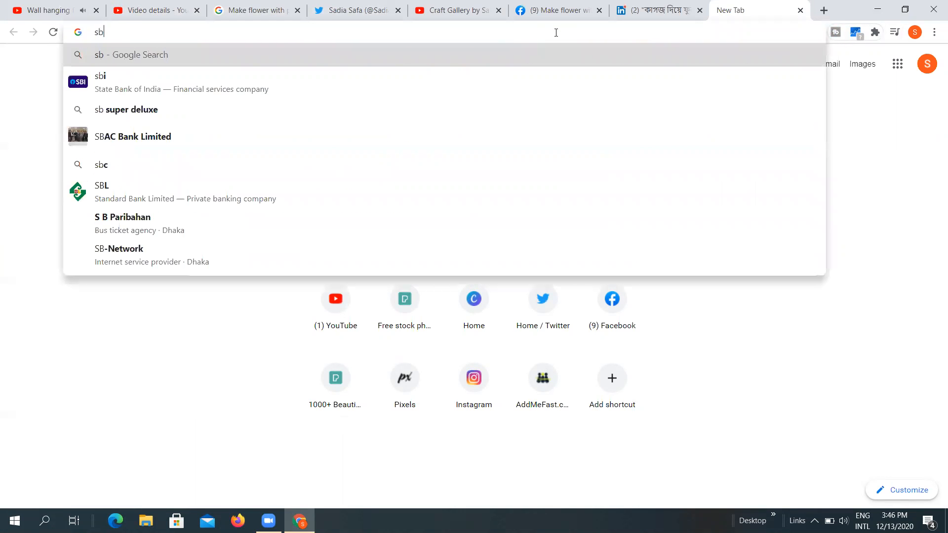
type("m")
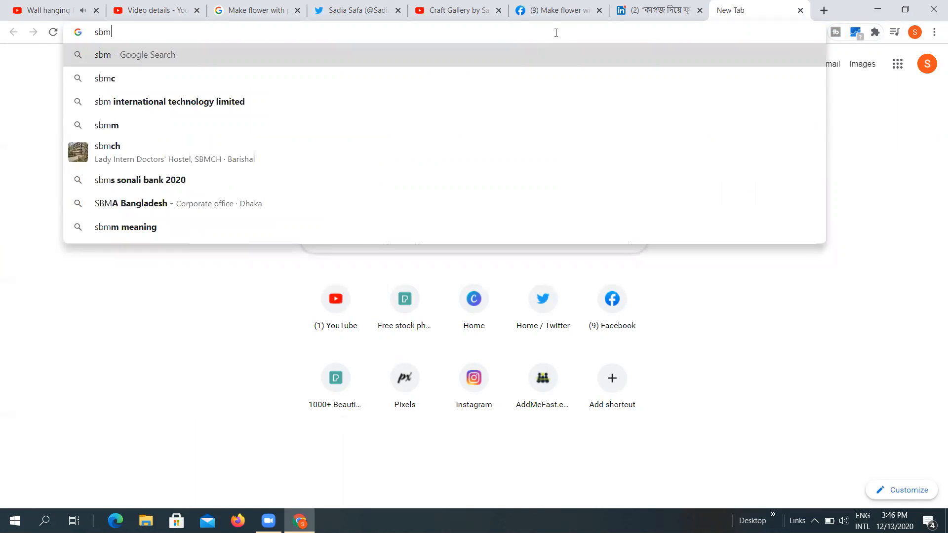
key("Return")
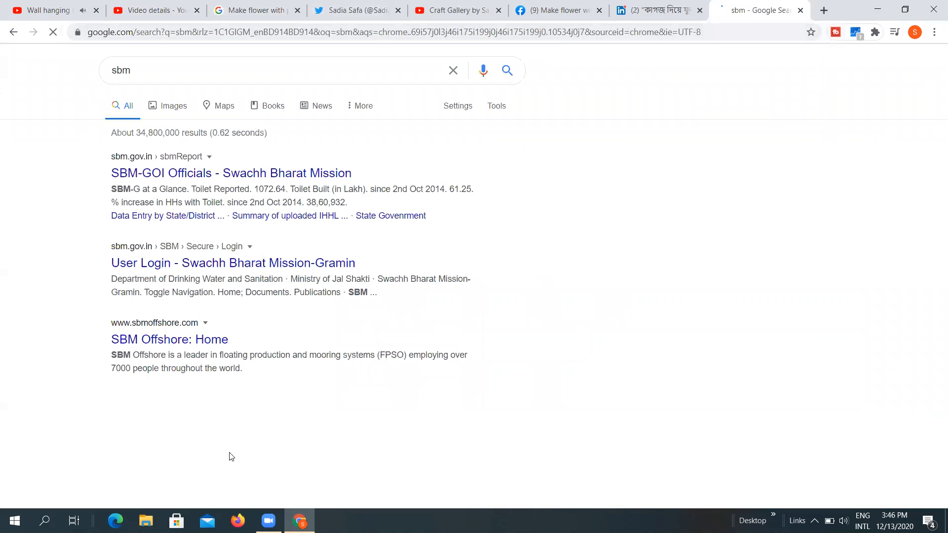
left_click(277, 34)
type("my")
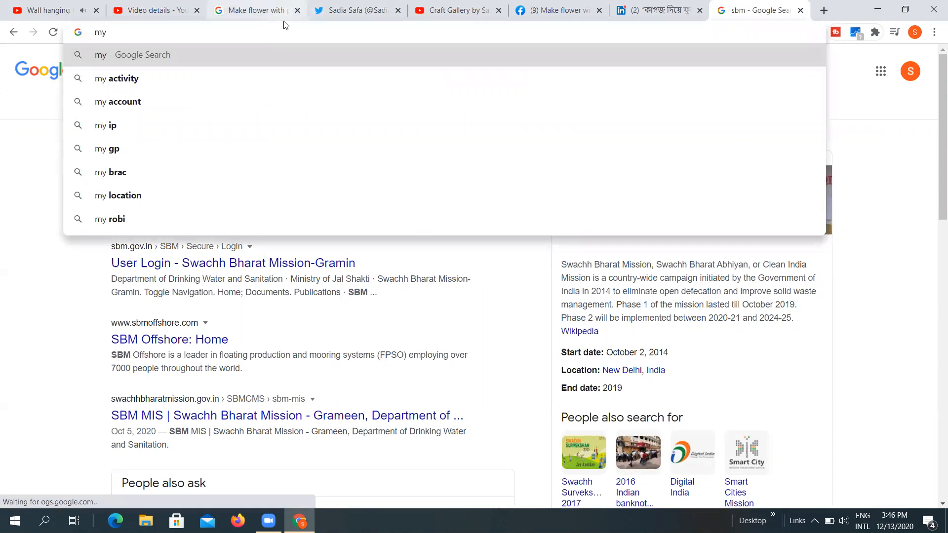
key("BackSpace")
key("BackSpace")
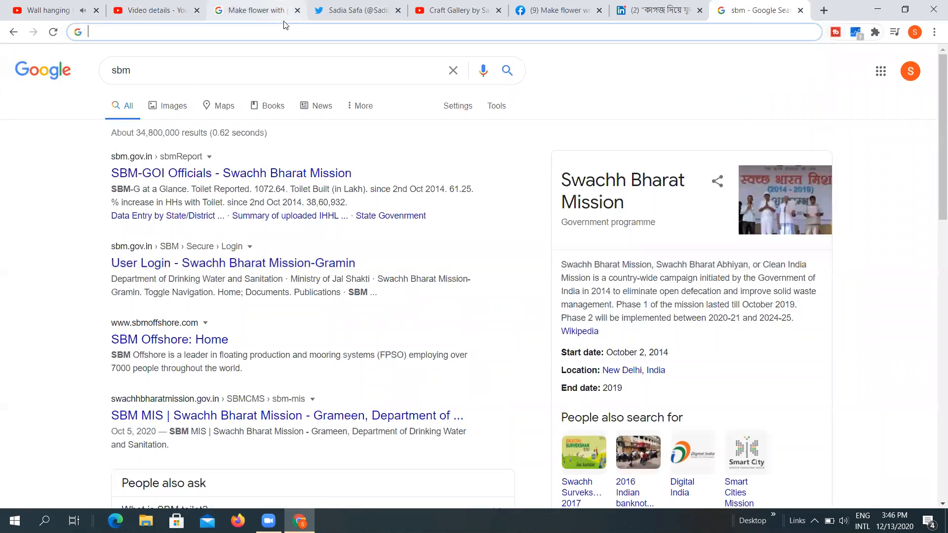
type("my site")
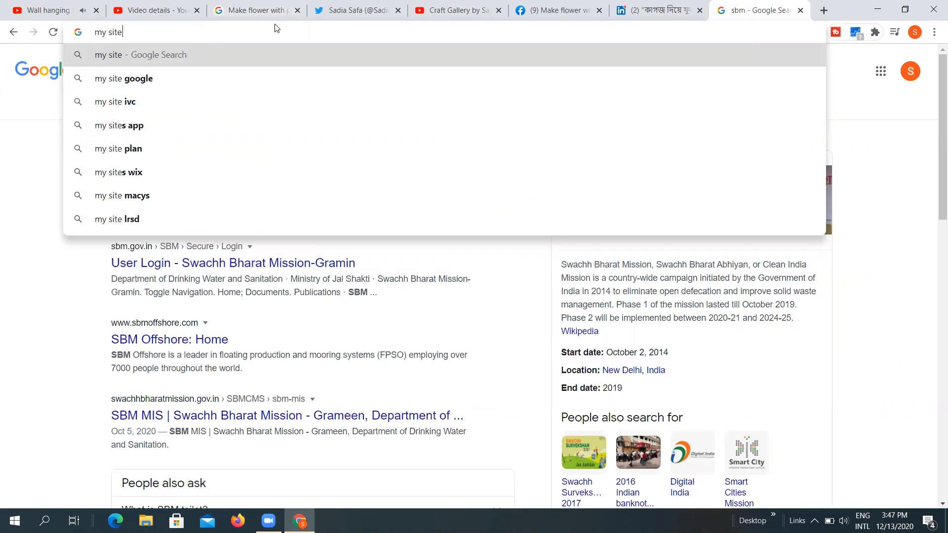
left_click(35, 137)
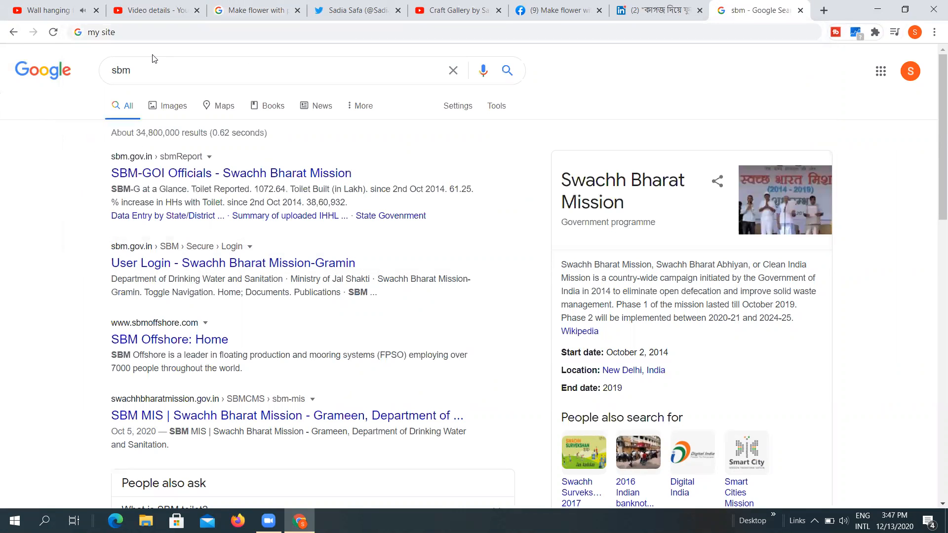
Step: Share the published "Wall hanging flower" video to Reddit, and view the further sharing destinations offered for it
left_click(456, 14)
left_click(85, 6)
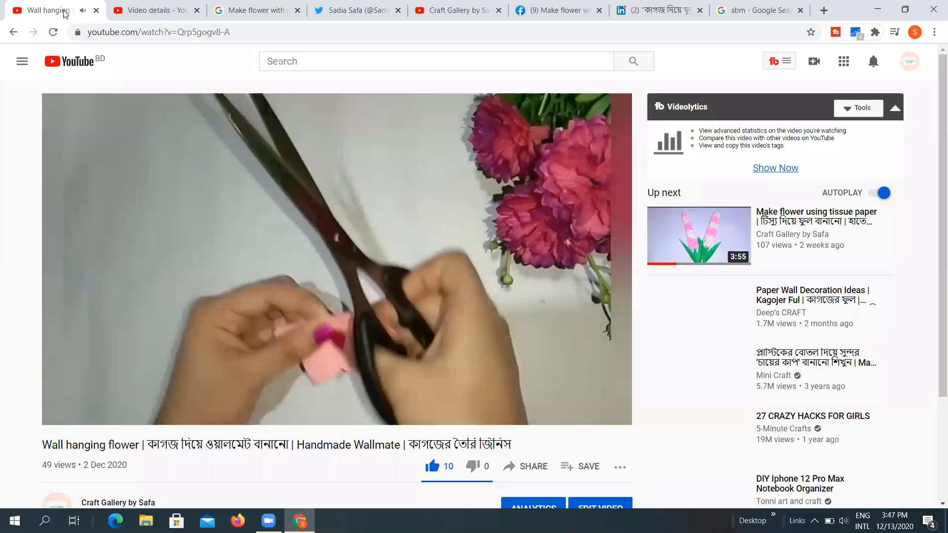
left_click(526, 473)
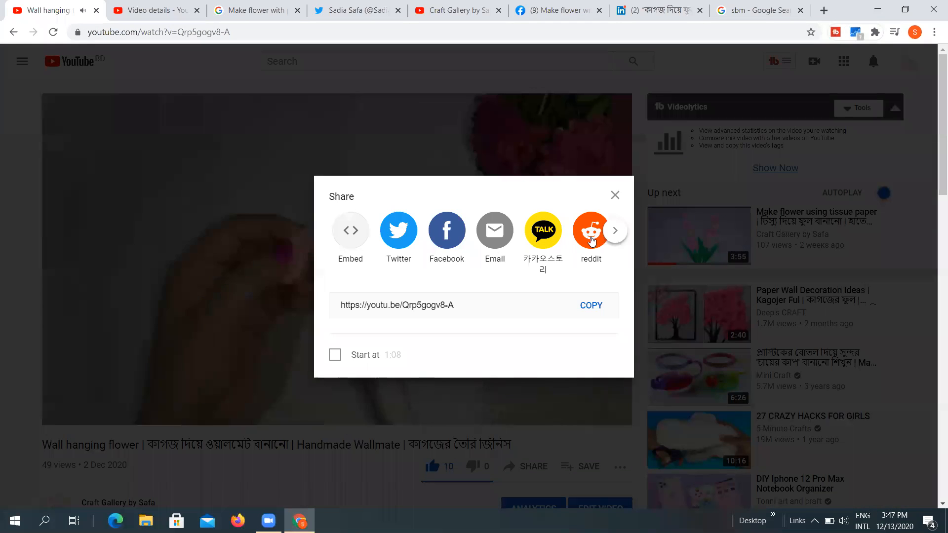
left_click(602, 236)
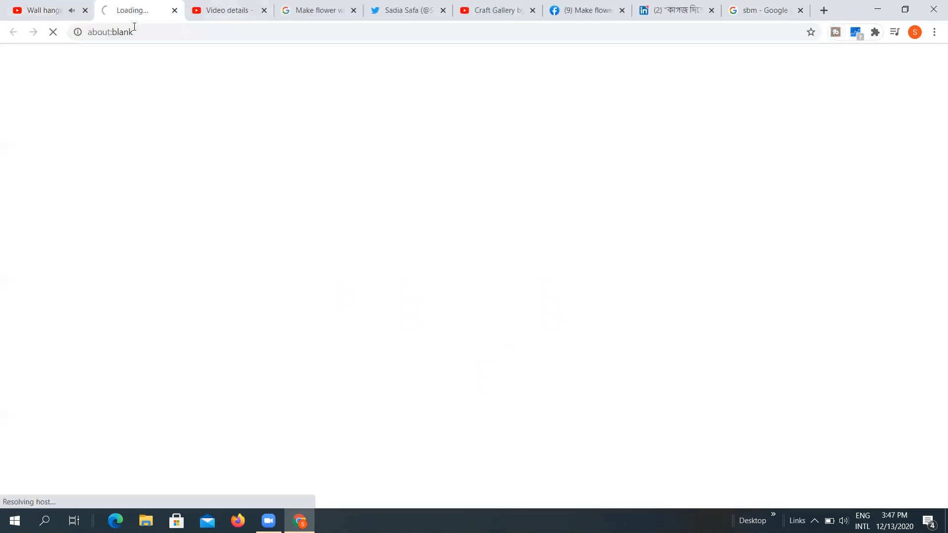
left_click(40, 10)
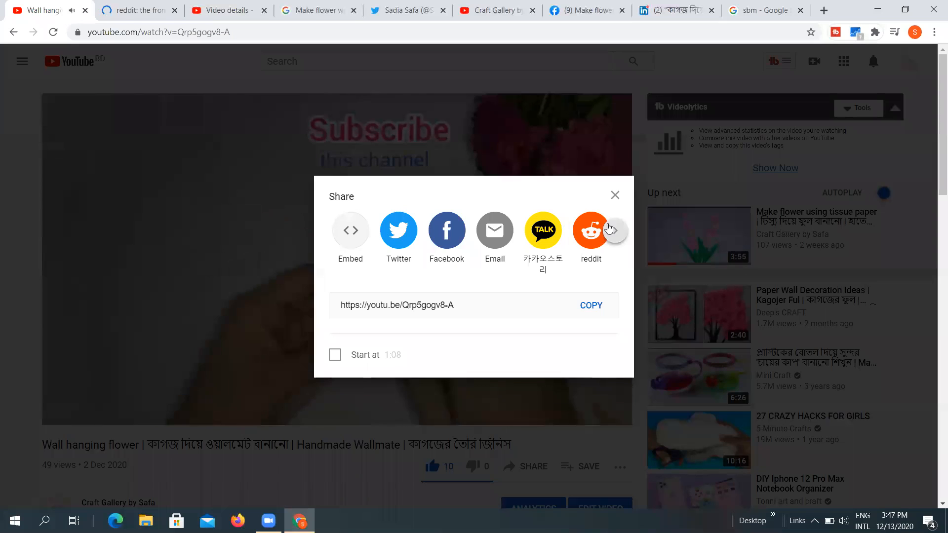
left_click(615, 231)
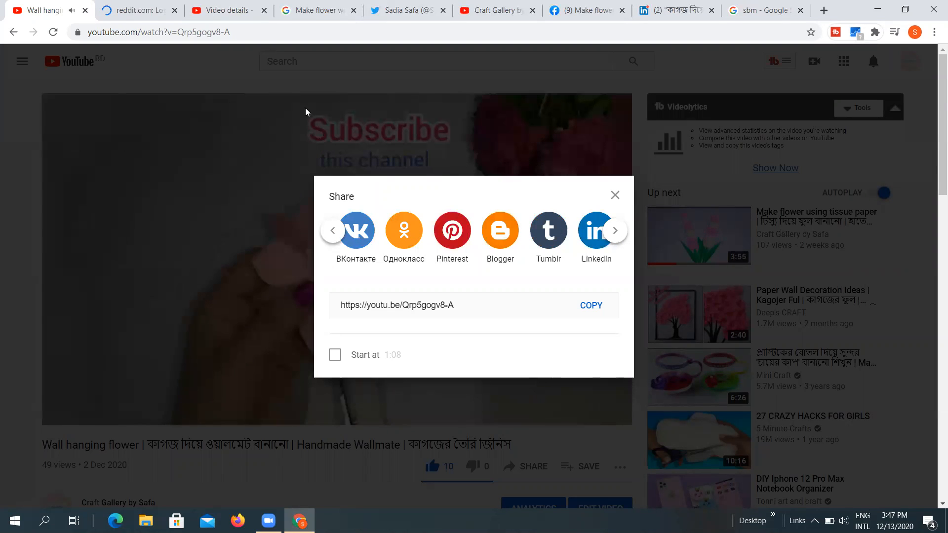
Step: Log in to Reddit by continuing with Google and choosing the listed Google account
left_click(141, 10)
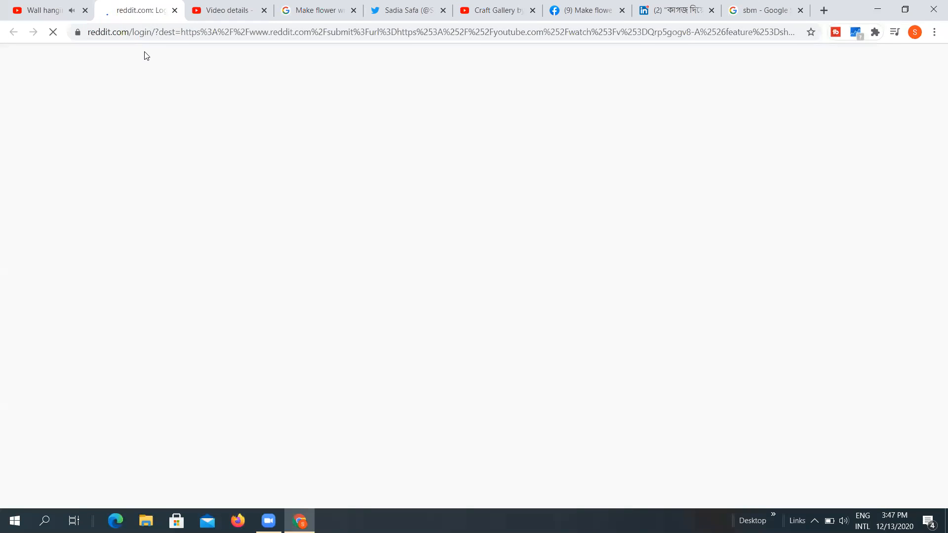
left_click(210, 193)
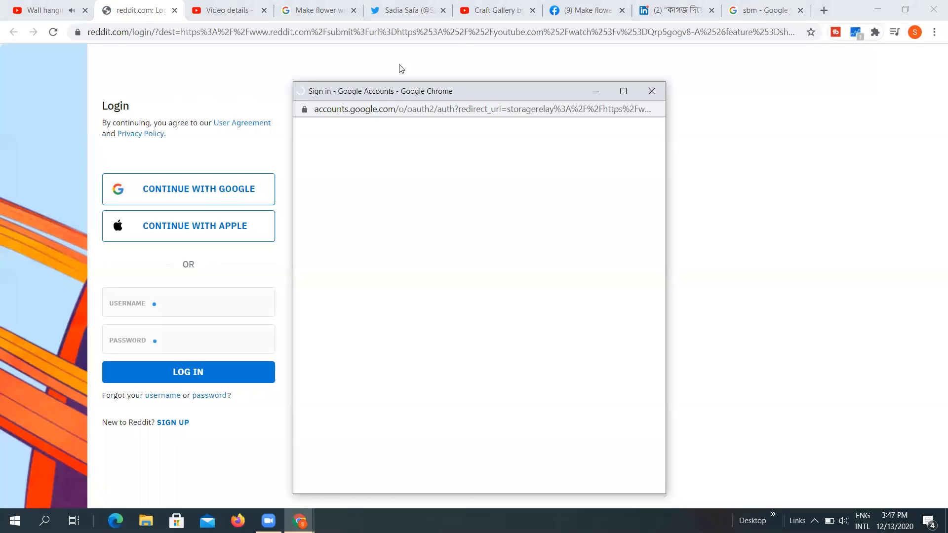
left_click(497, 10)
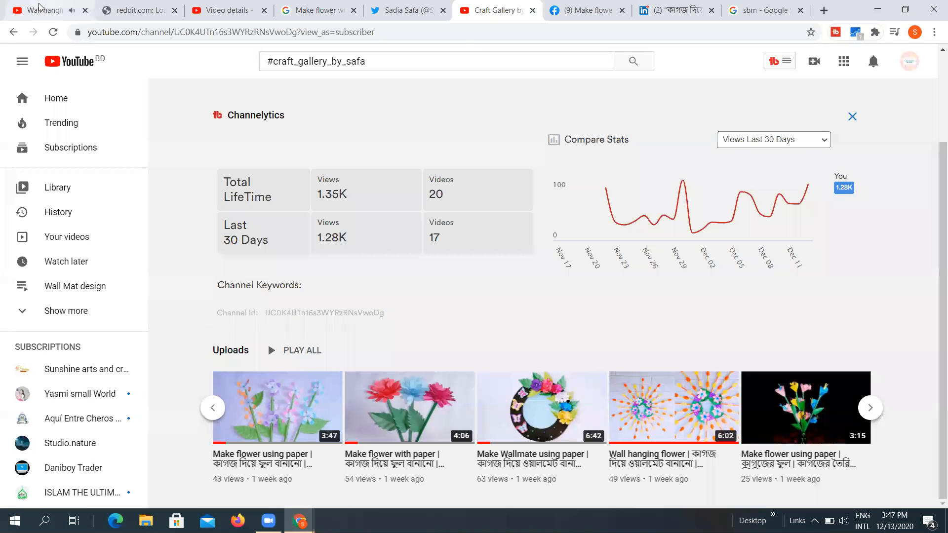
left_click(54, 10)
left_click(229, 9)
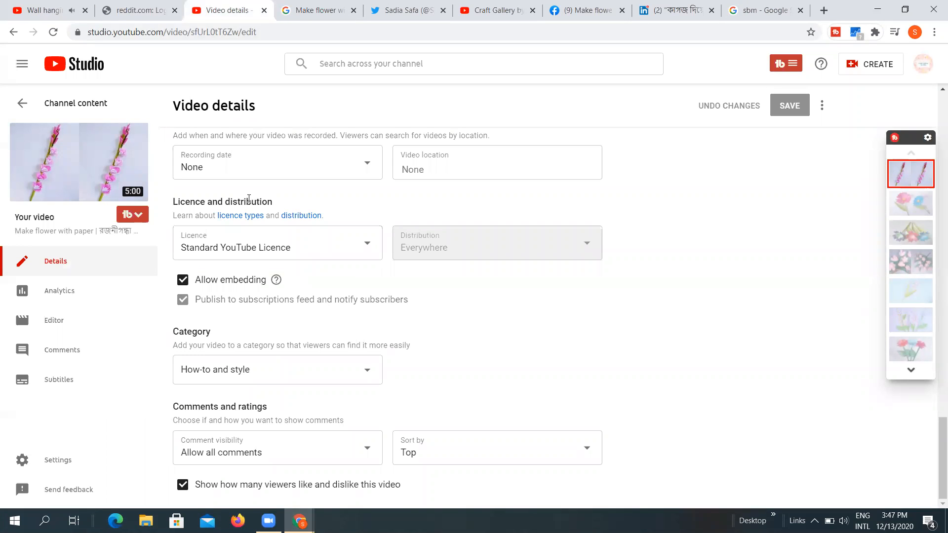
left_click(496, 10)
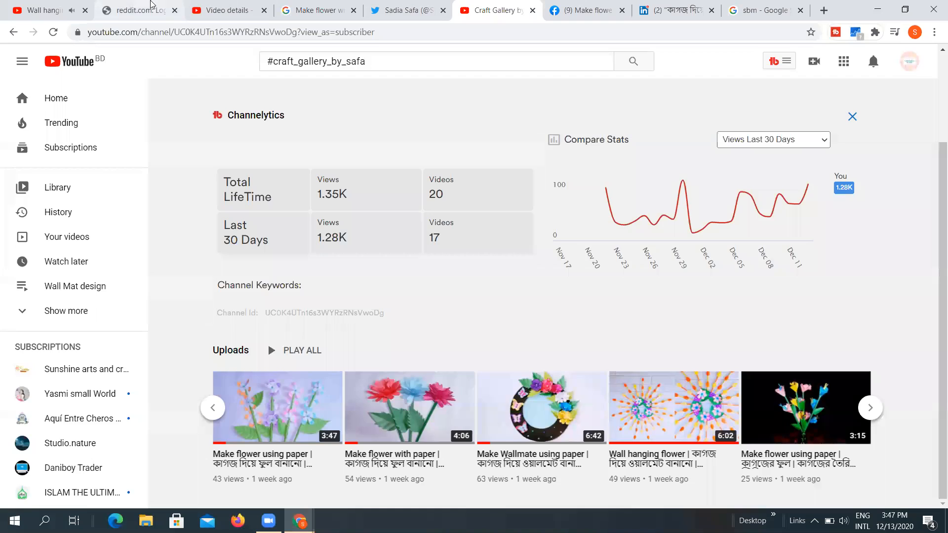
left_click(151, 4)
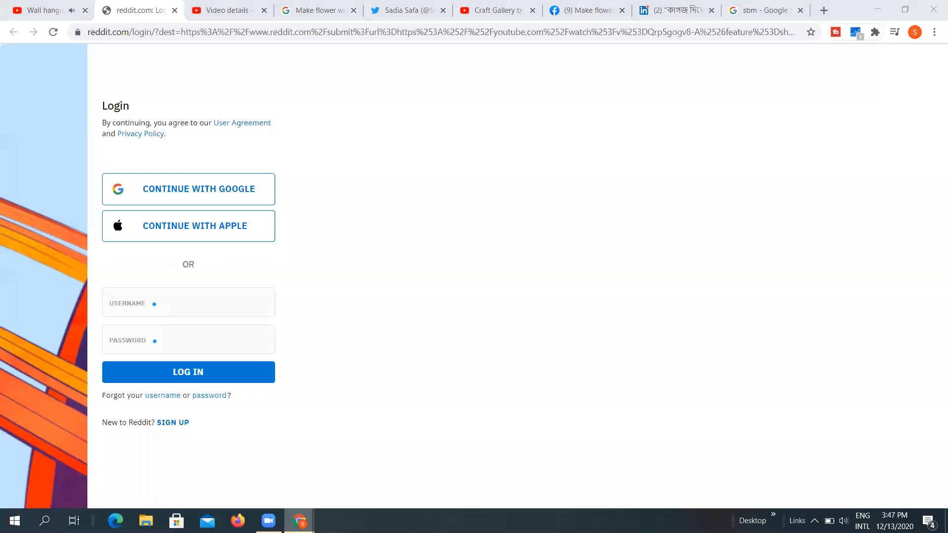
mouse_move(299, 521)
left_click(362, 456)
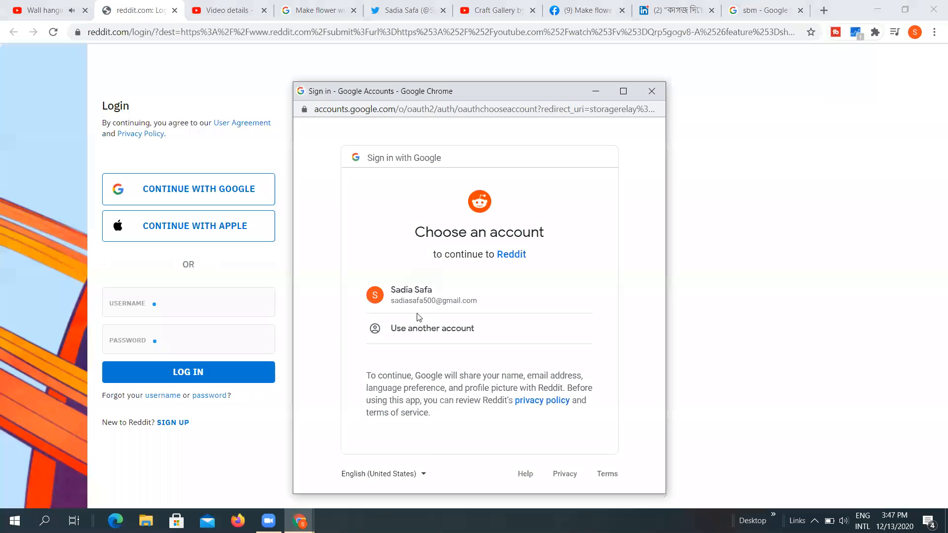
left_click(448, 302)
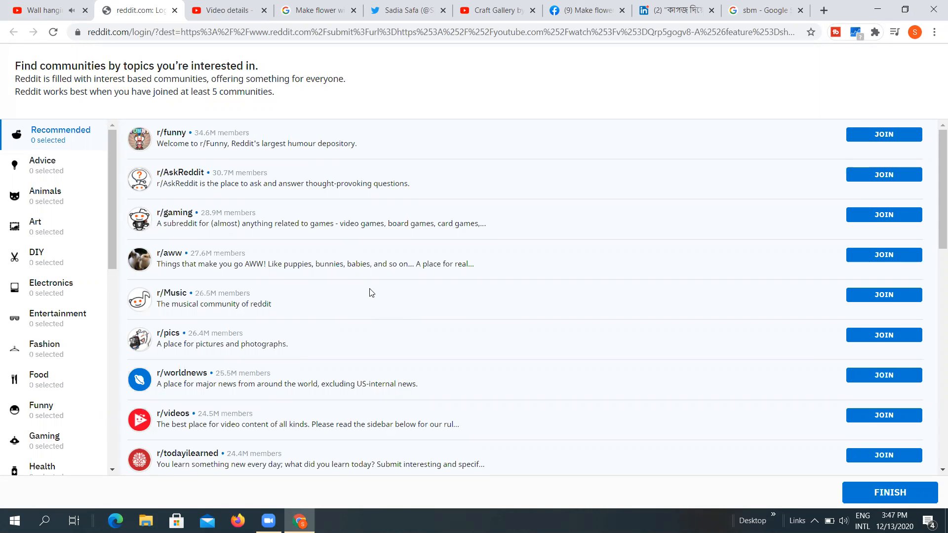
Step: Join the recommended communities r/funny, r/AskReddit and r/aww, and finish the Reddit community selection
scroll(371, 293, "down", 10)
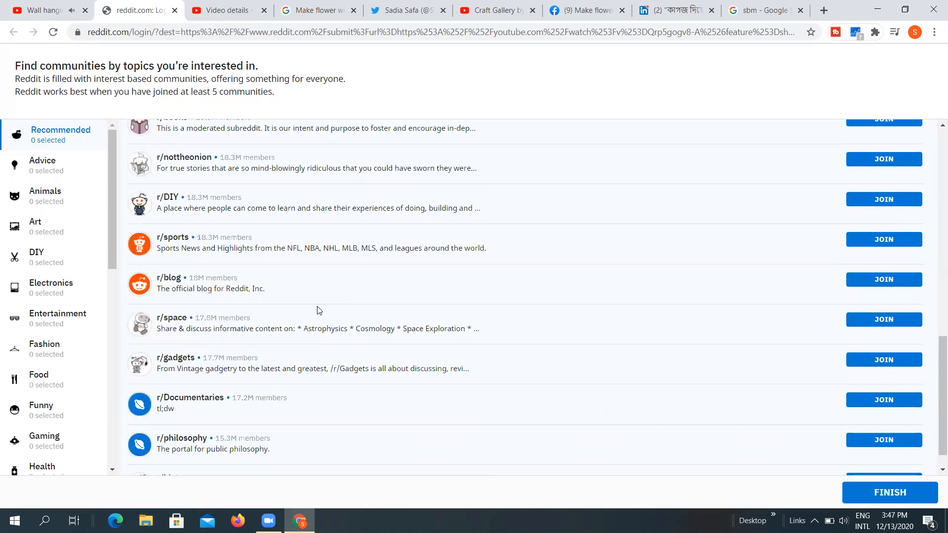
scroll(318, 310, "up", 10)
left_click(886, 136)
left_click(884, 177)
left_click(893, 257)
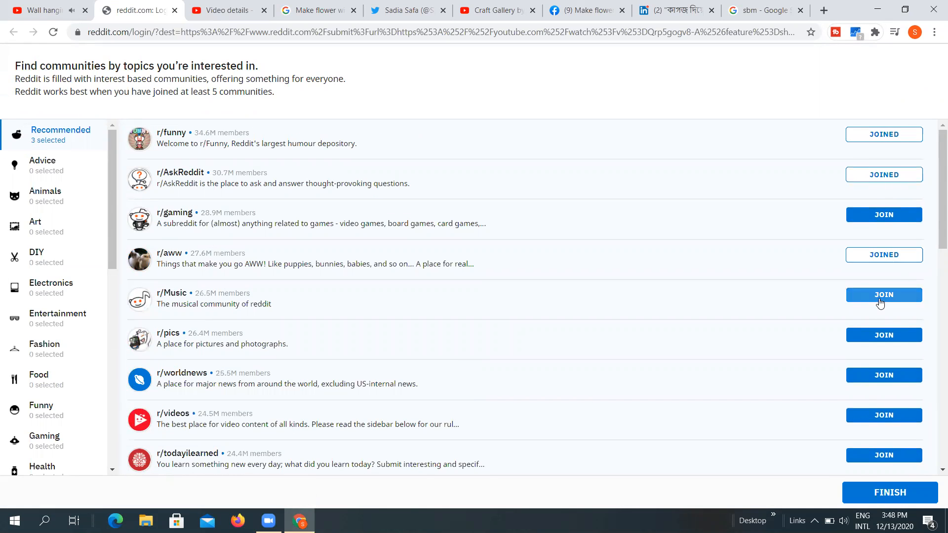
left_click(889, 493)
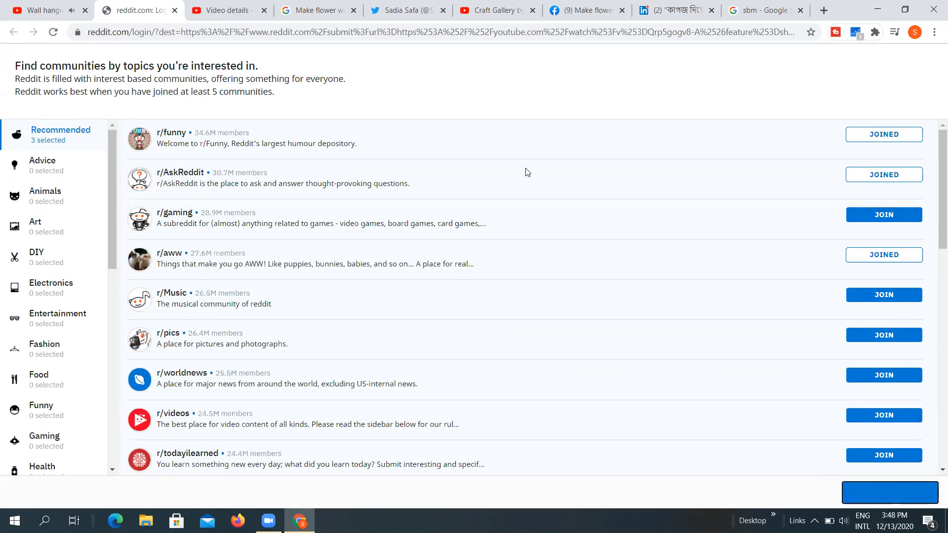
scroll(773, 327, "down", 3)
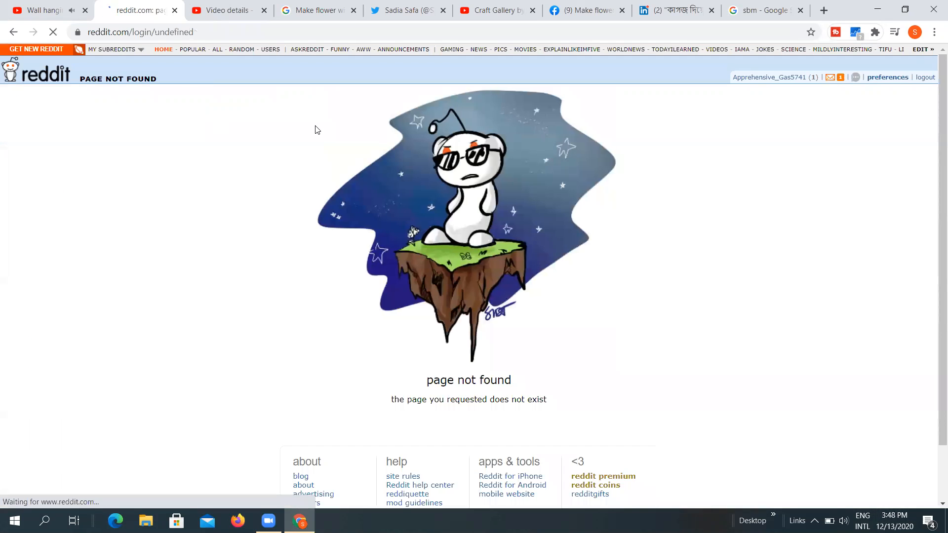
Step: Go to the Reddit home page from the error page and start creating a post
scroll(619, 199, "down", 1)
scroll(583, 236, "up", 1)
scroll(934, 373, "down", 2)
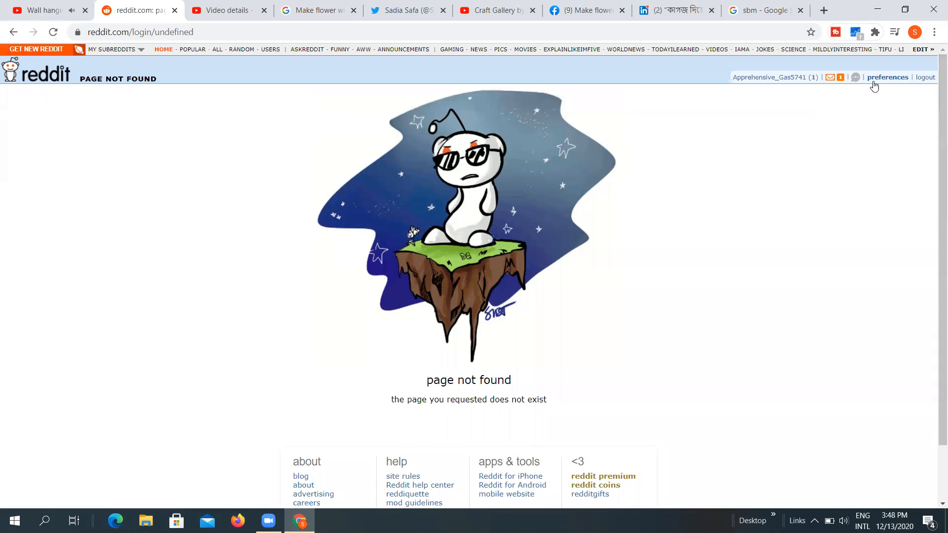
left_click(31, 74)
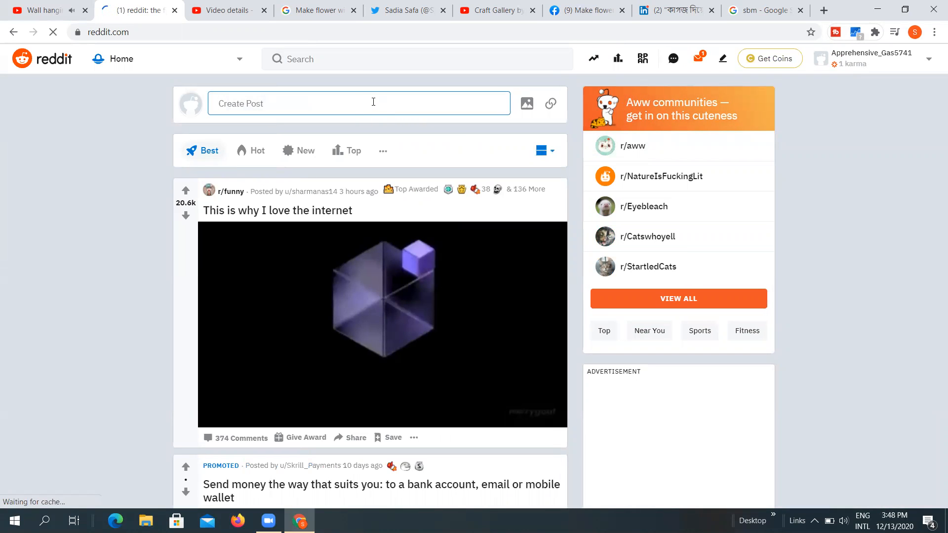
left_click(373, 101)
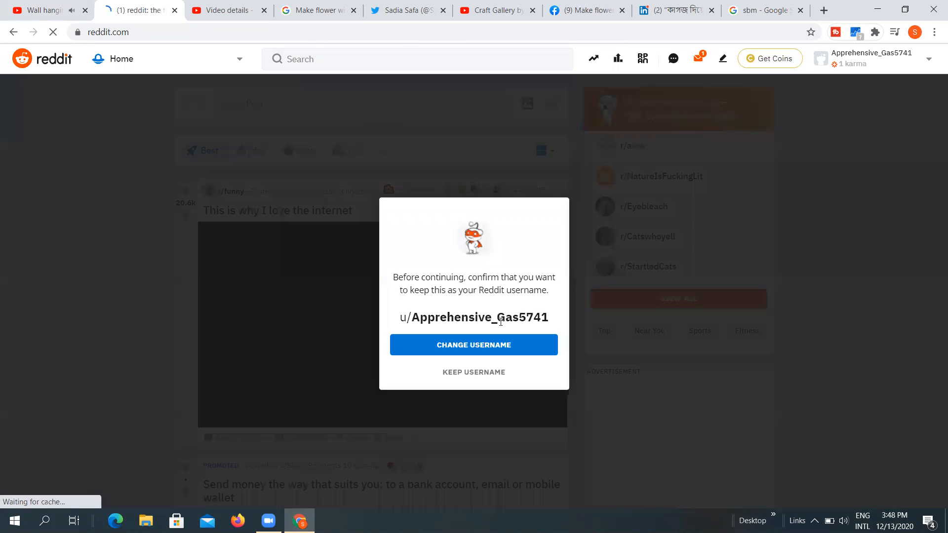
Step: Allow Reddit to show notifications, and choose to change the assigned Reddit username
left_click(476, 346)
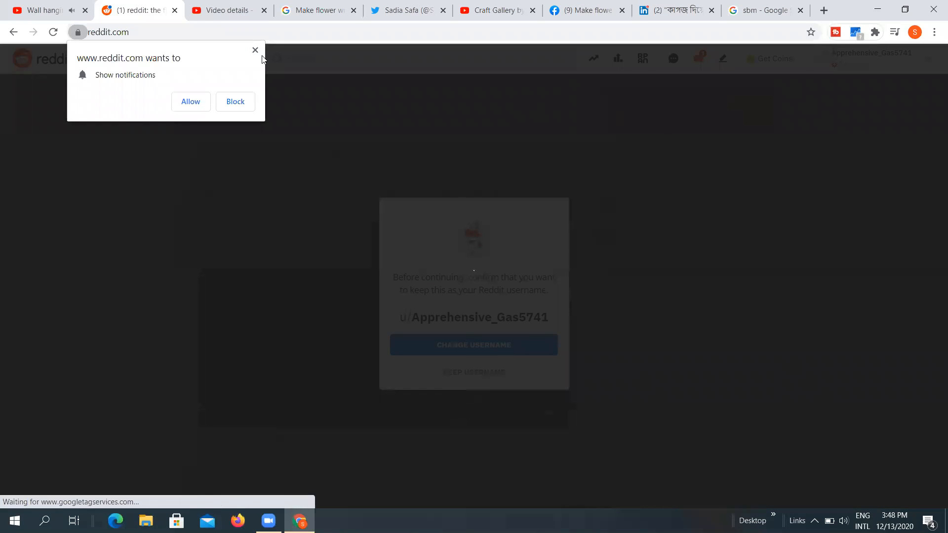
left_click(190, 101)
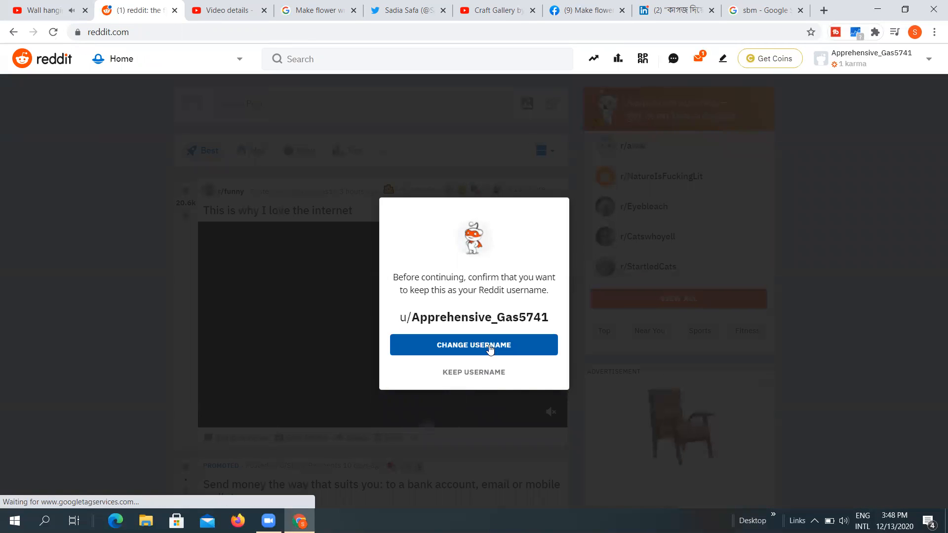
left_click(490, 350)
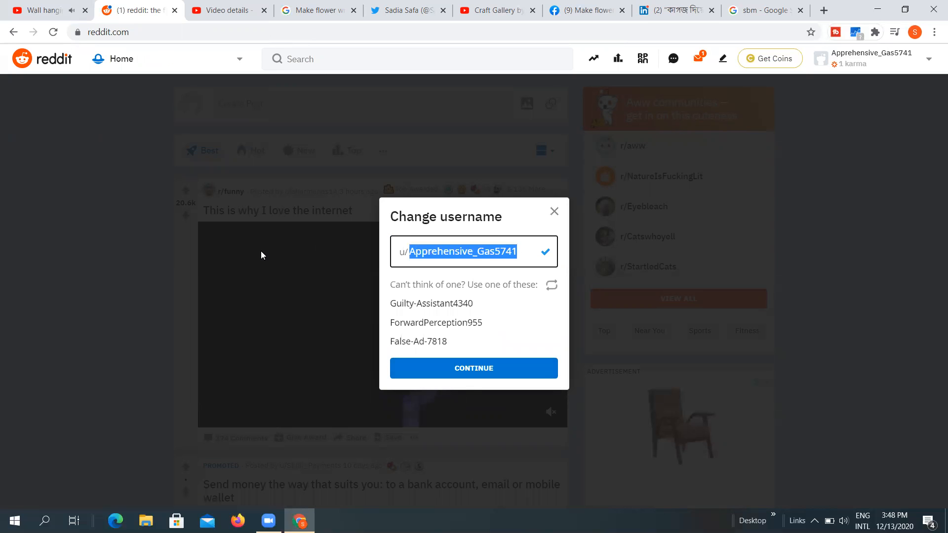
Step: Close the share dialog on the Wall hanging flower video page and copy the channel name "Craft Gallery by Safa"
left_click(45, 10)
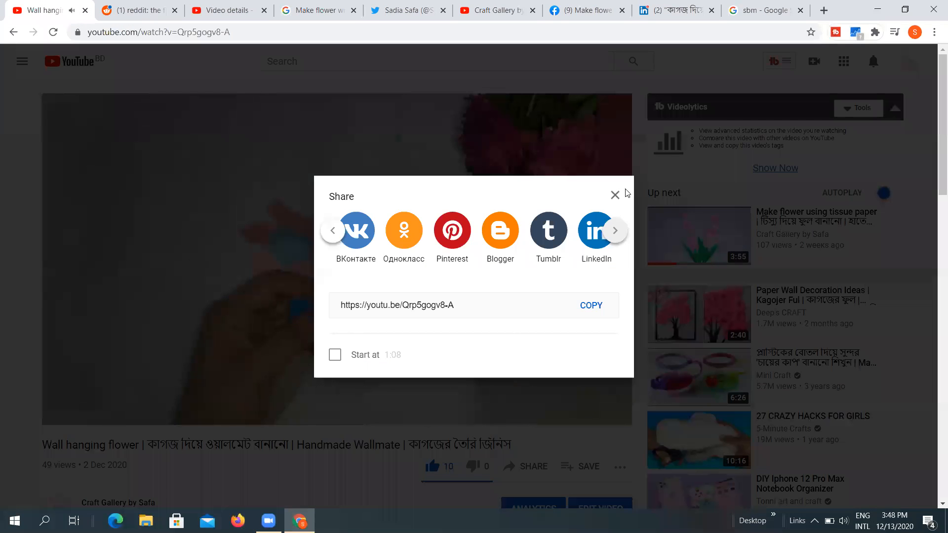
left_click(235, 321)
scroll(236, 321, "down", 3)
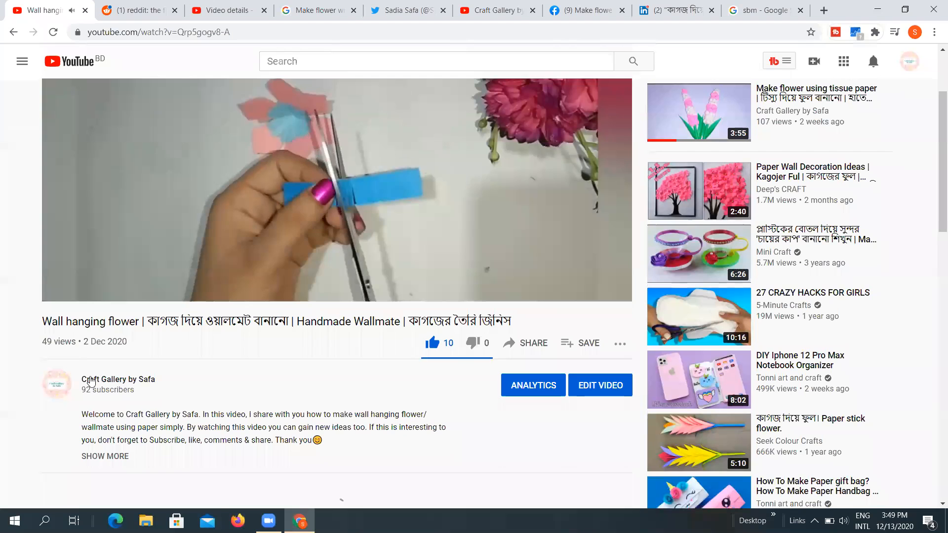
mouse_move(93, 378)
left_mouse_down()
mouse_move(170, 387)
mouse_move(81, 379)
left_mouse_up()
right_click(82, 378)
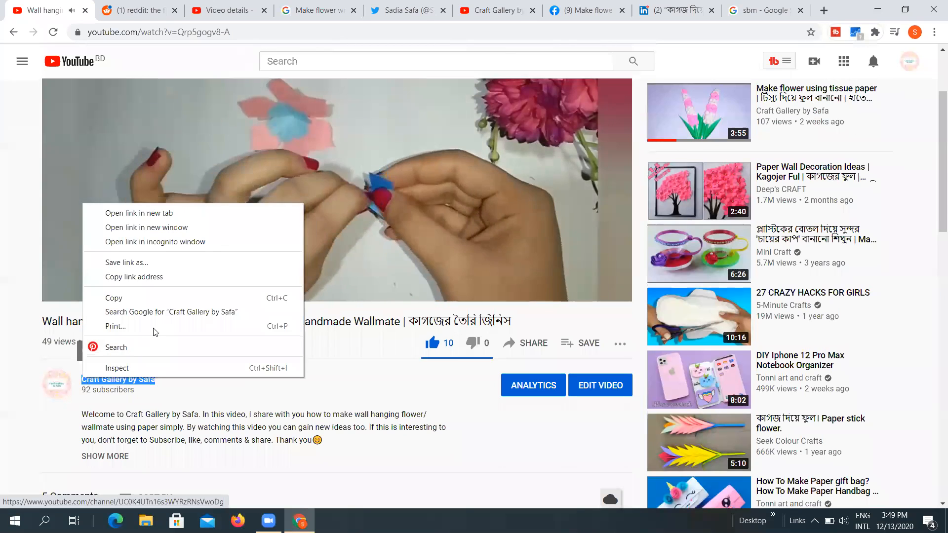
left_click(154, 300)
Step: Return to Reddit's username dialog and replace the suggested username with the copied channel name
left_click(227, 10)
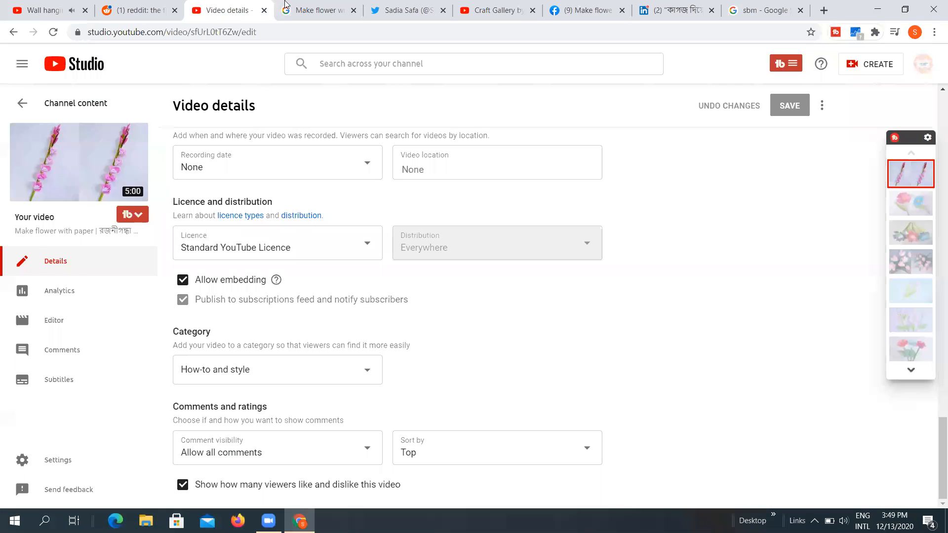
left_click(474, 10)
left_click(760, 10)
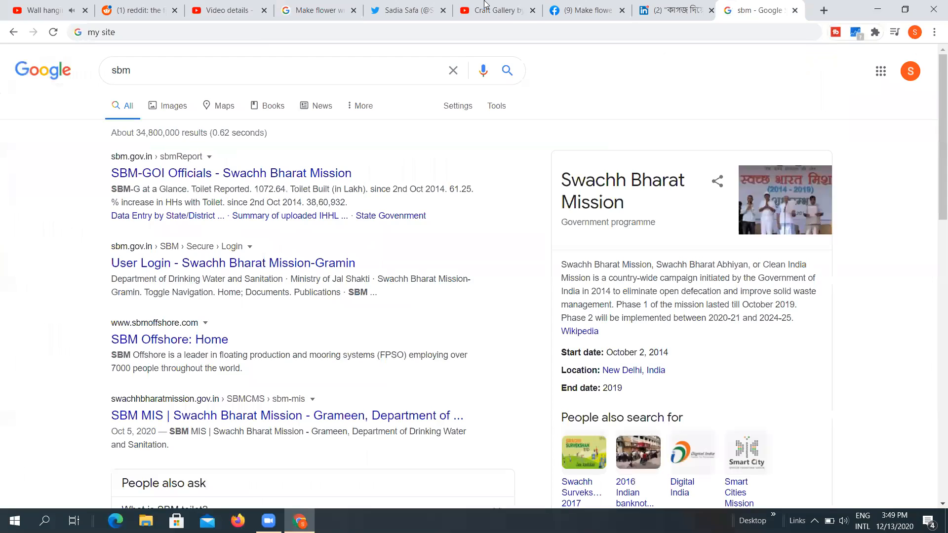
left_click(137, 6)
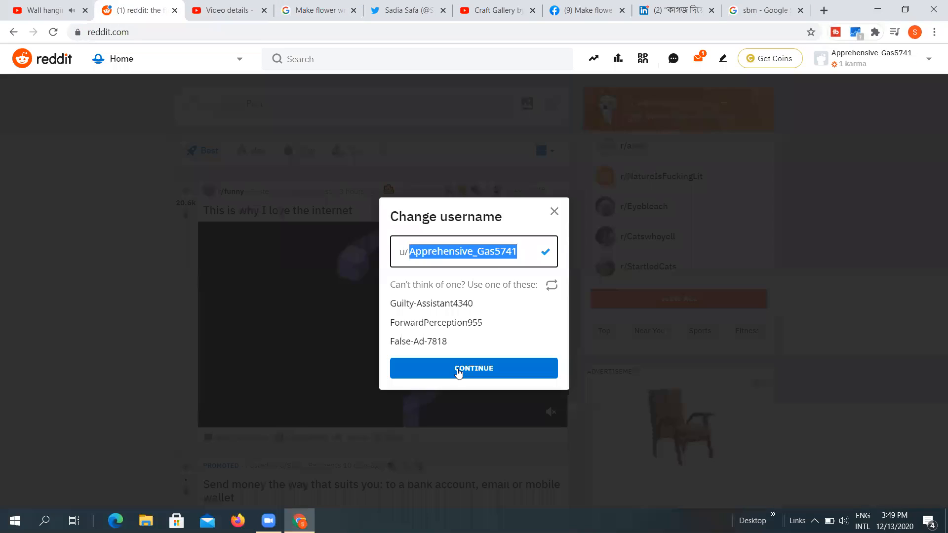
right_click(467, 247)
left_click(519, 301)
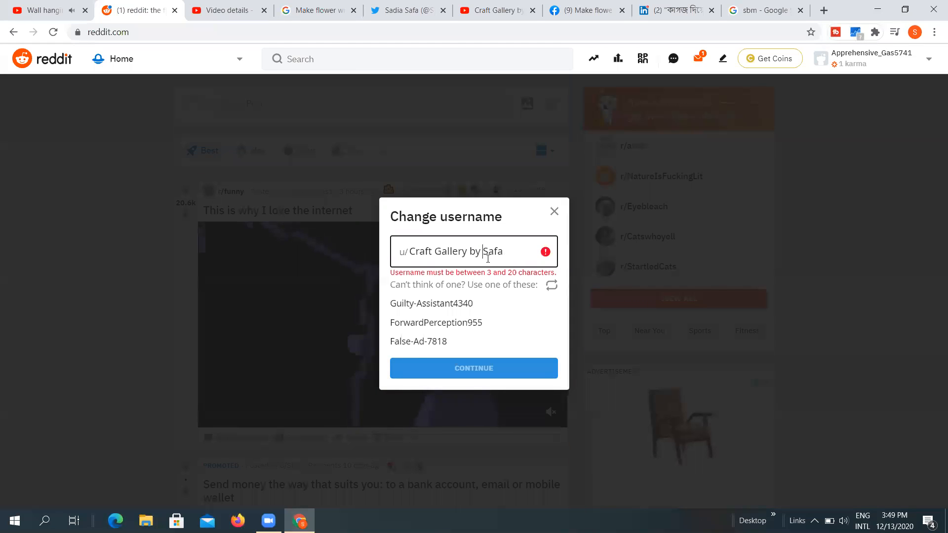
Step: Shorten the new Reddit username to CraftbySafa without spaces, and confirm saving it
key("BackSpace")
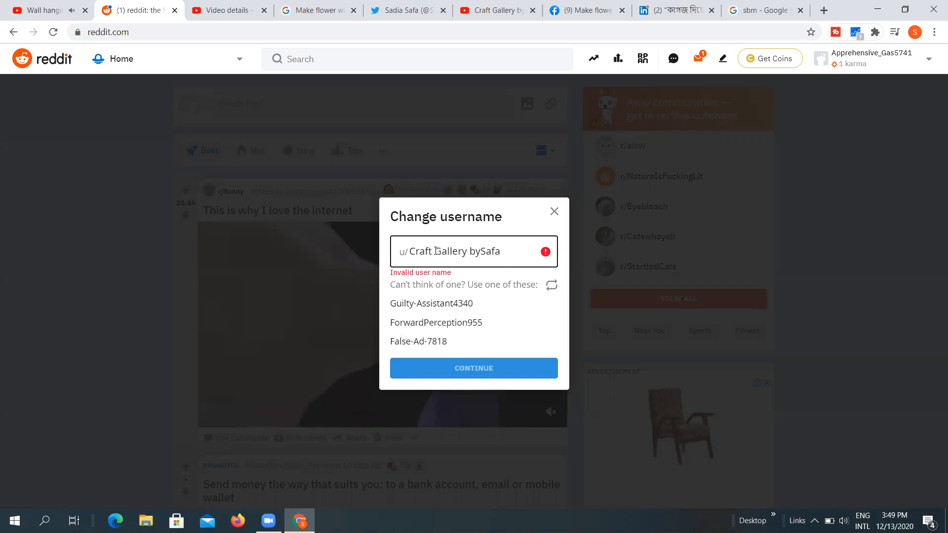
left_click(468, 252)
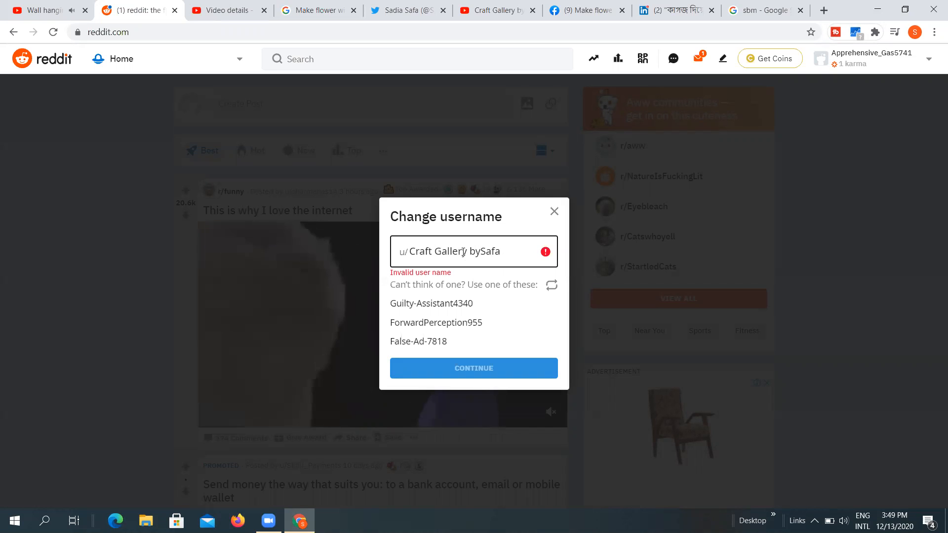
key("BackSpace")
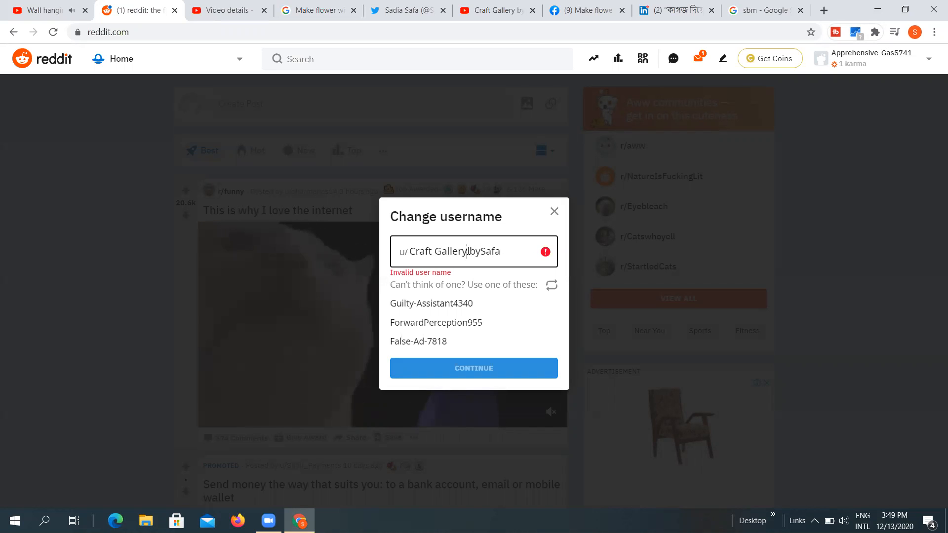
double_click(434, 251)
key("BackSpace")
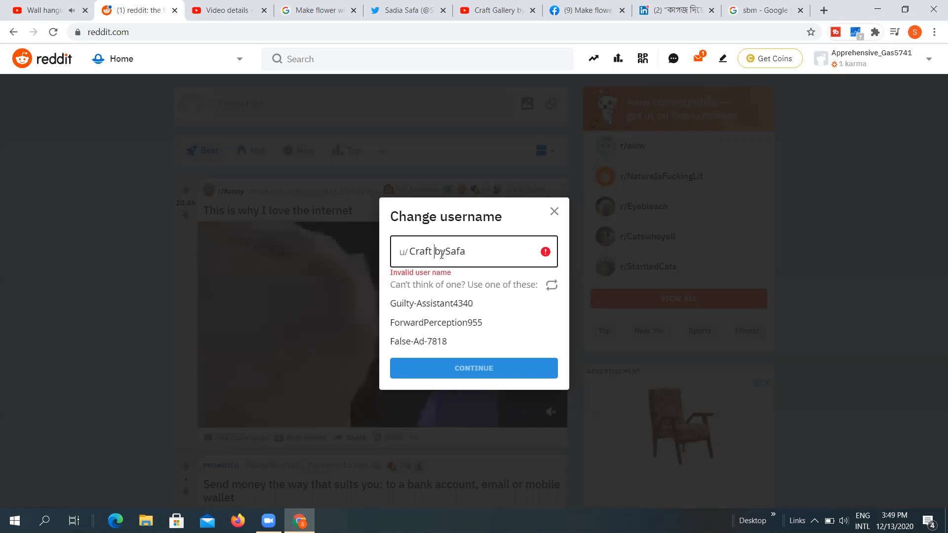
key("Delete")
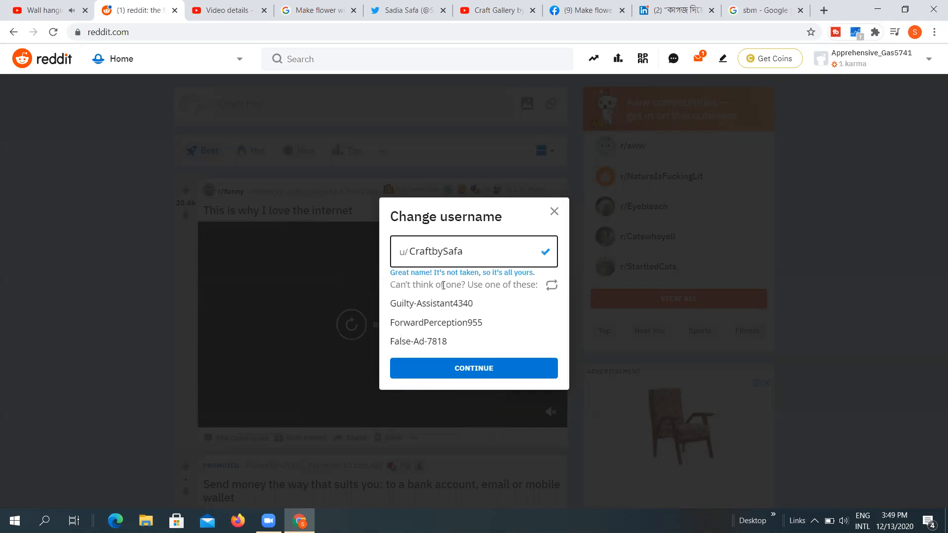
left_click(490, 375)
left_click(474, 345)
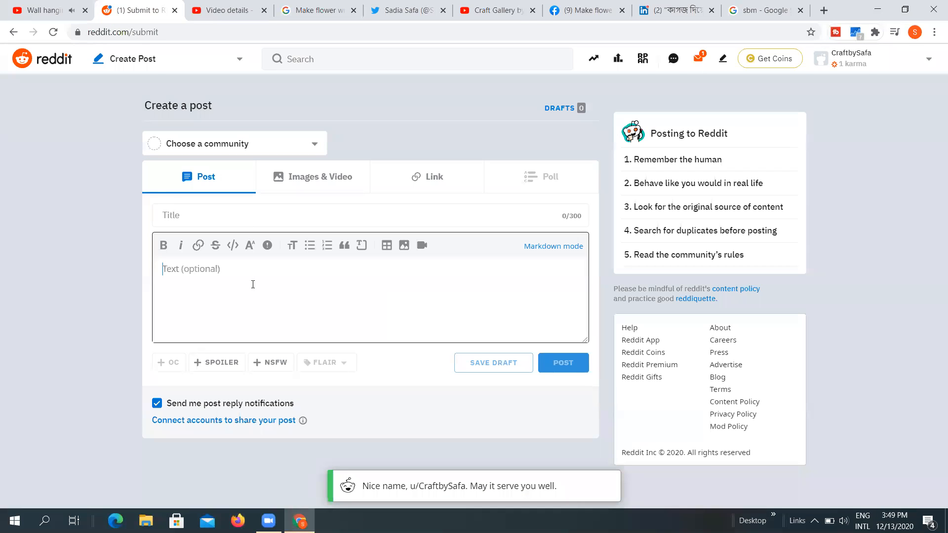
left_click(47, 10)
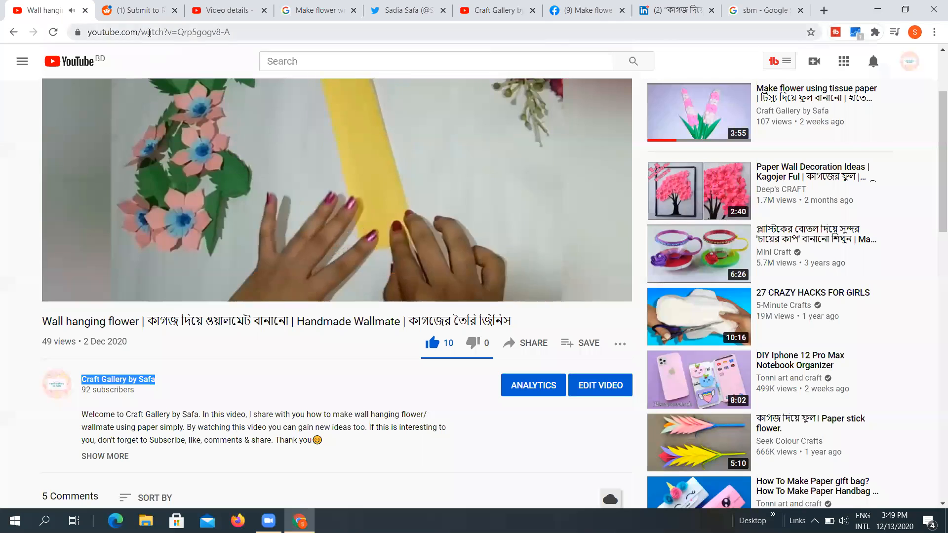
right_click(148, 32)
left_click(178, 97)
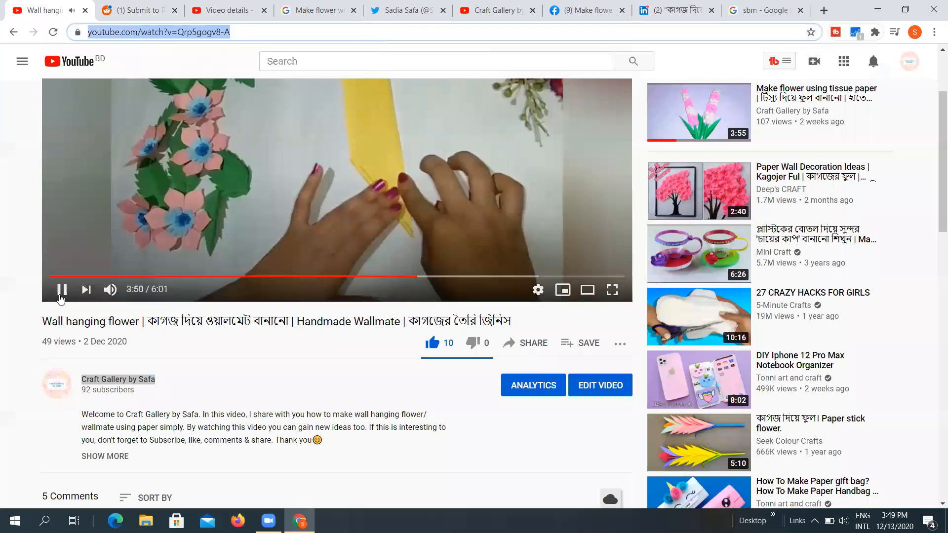
left_click(136, 10)
left_click(235, 6)
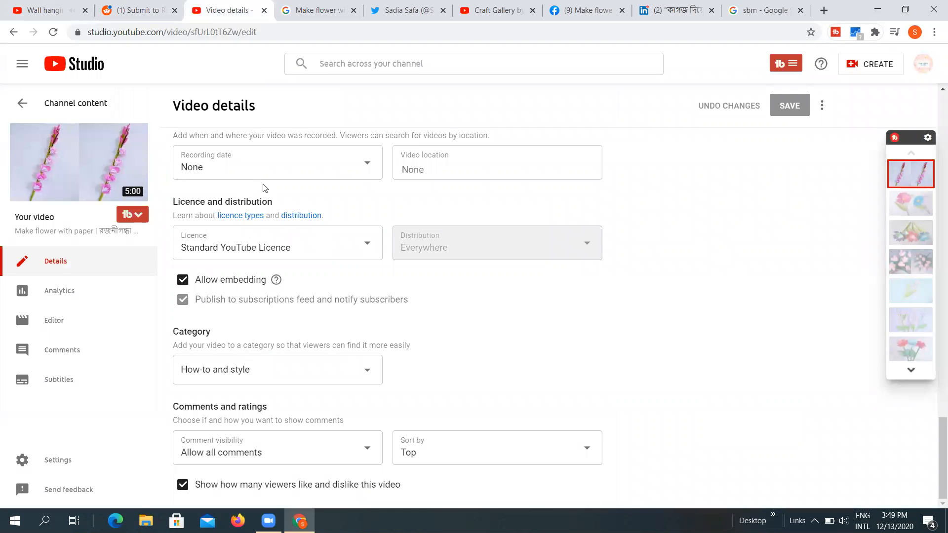
scroll(335, 296, "up", 3)
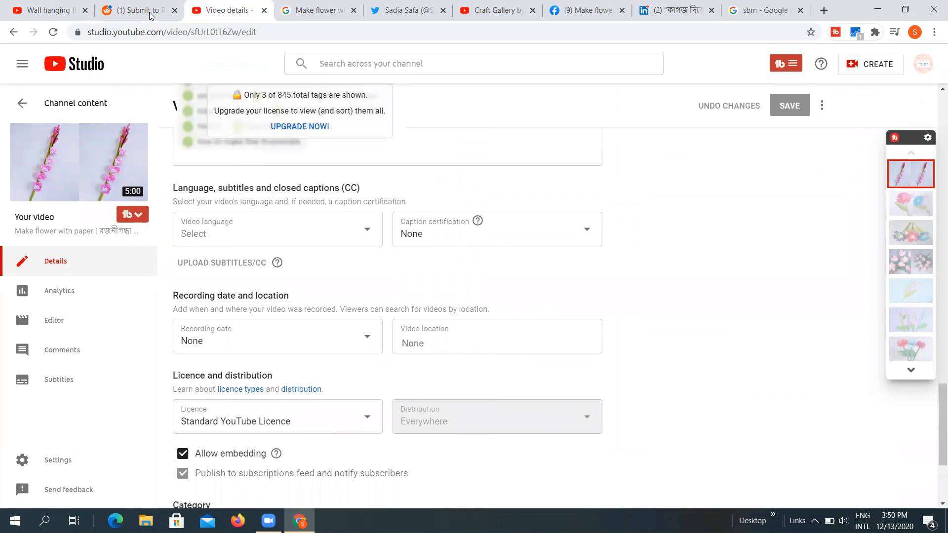
left_click(140, 16)
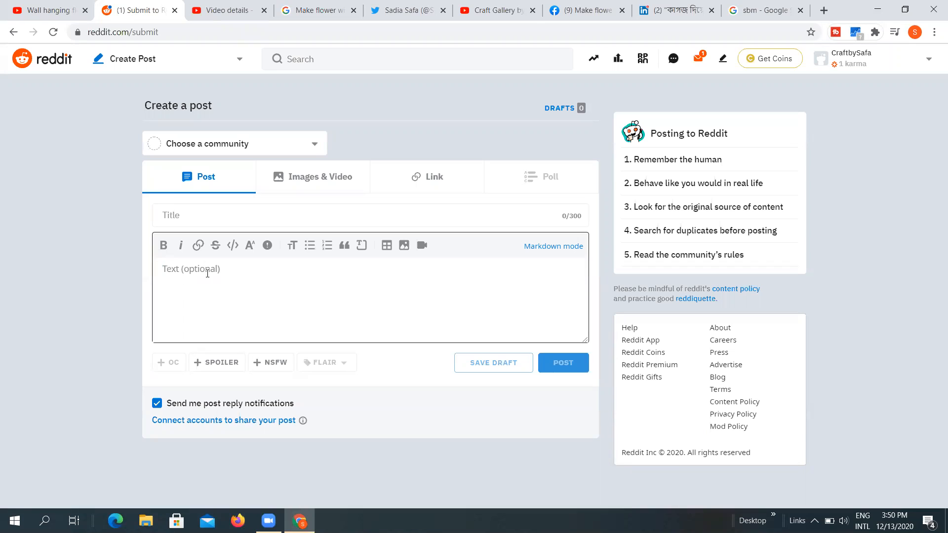
left_click(44, 10)
left_click(148, 12)
left_click(227, 213)
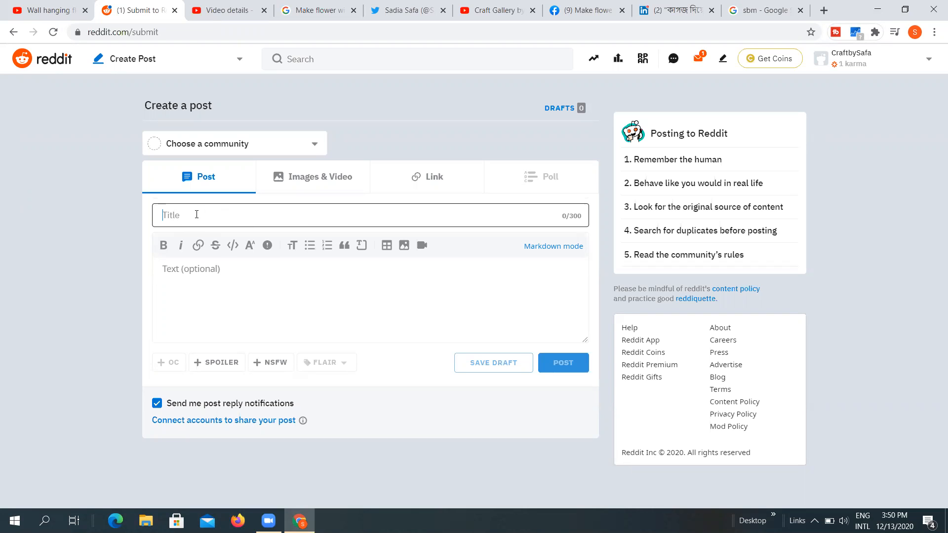
right_click(197, 214)
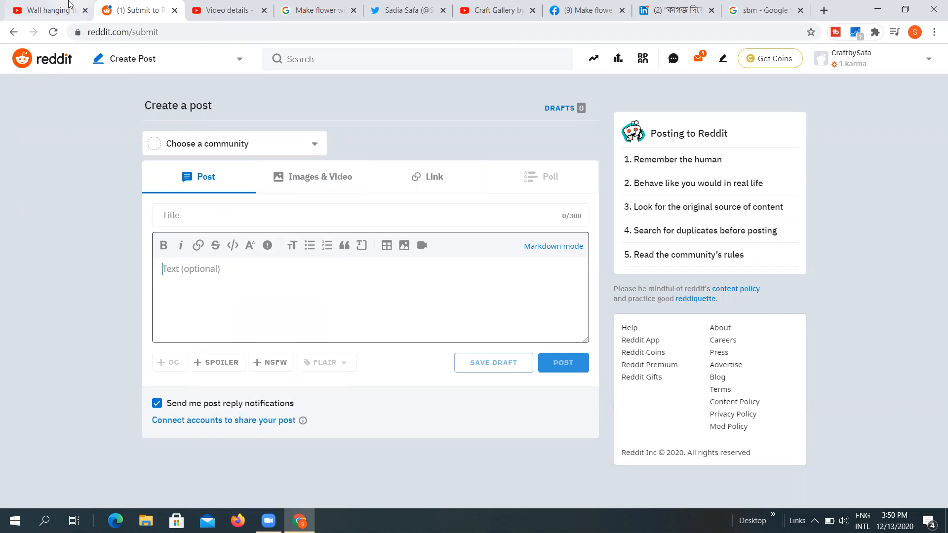
Step: Copy the Wall hanging flower video's web address and paste it as the URL of a Reddit link post
left_click(49, 10)
right_click(154, 35)
left_click(175, 88)
left_click(133, 9)
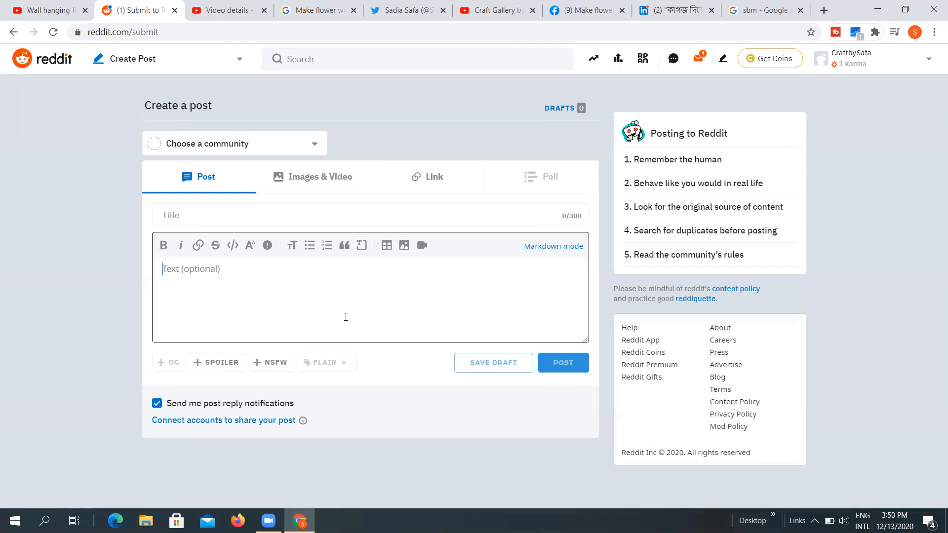
left_click(432, 187)
right_click(207, 248)
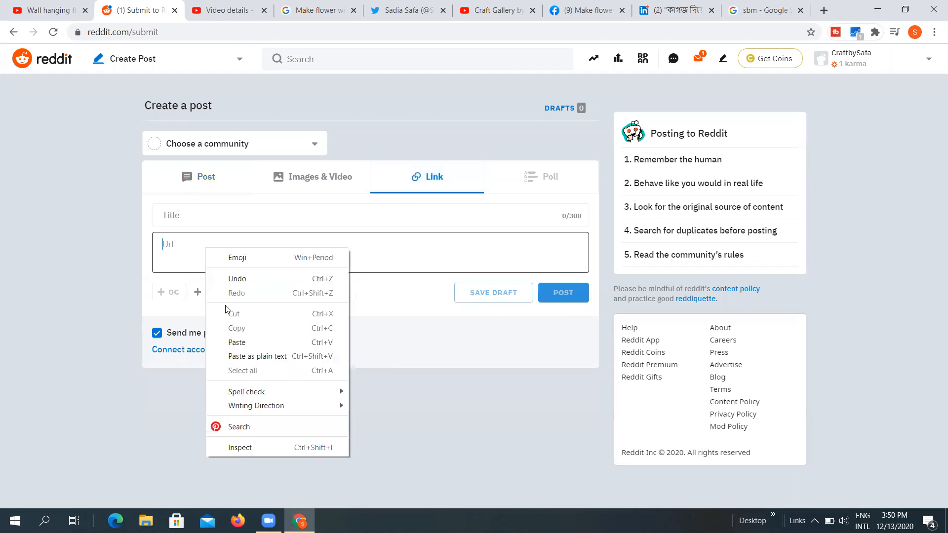
left_click(262, 341)
Step: Copy the full title of the Wall hanging flower video from YouTube and paste it as the Reddit post's title
left_click(82, 6)
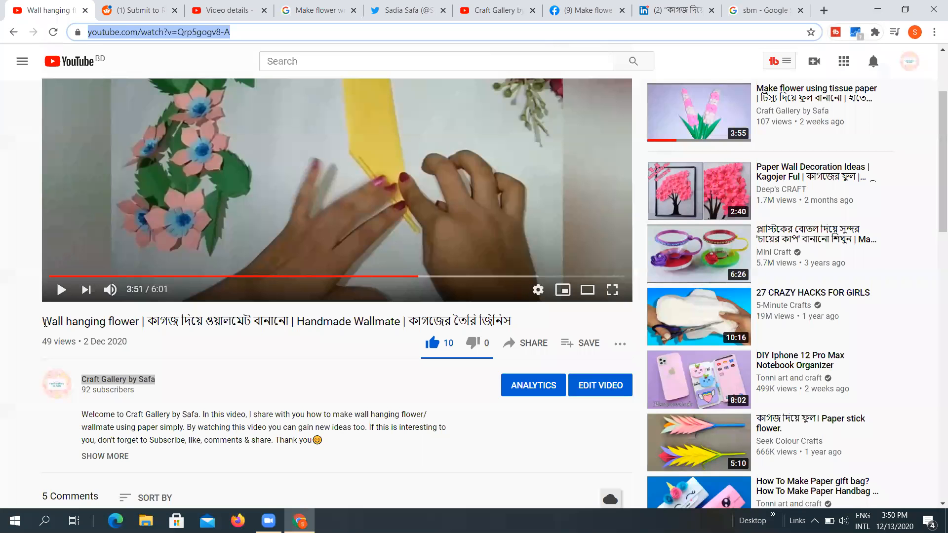
left_click_drag(44, 321, 514, 324)
right_click(514, 323)
left_click(536, 329)
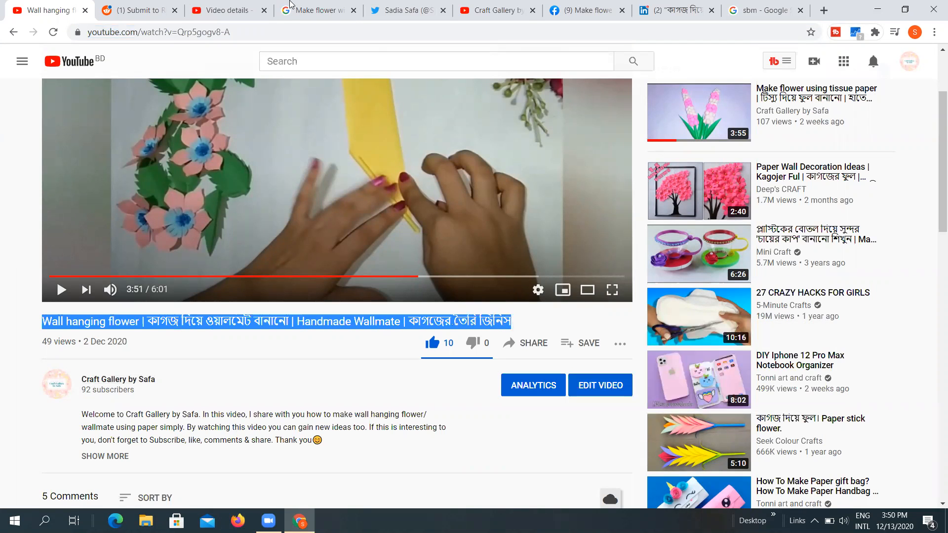
left_click(223, 7)
left_click(138, 10)
left_click(238, 213)
right_click(238, 212)
left_click(269, 306)
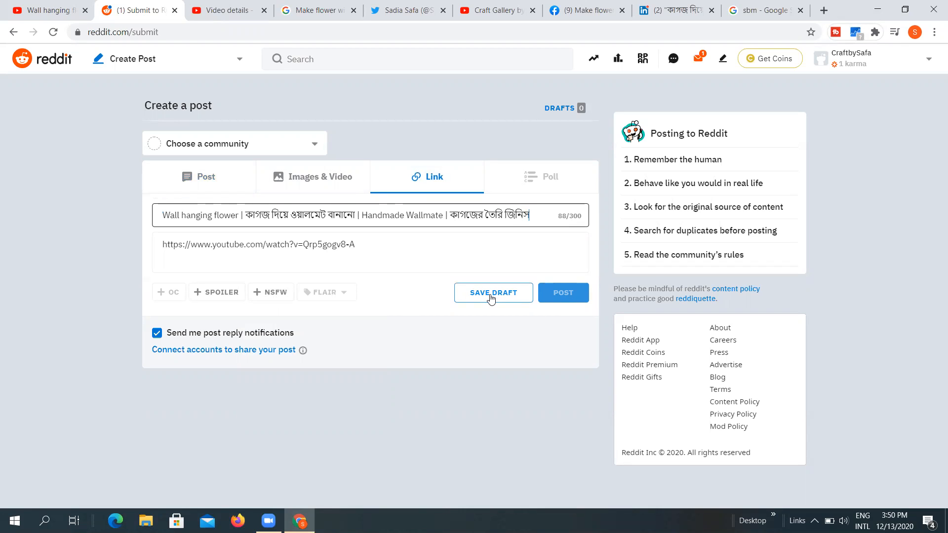
left_click(436, 253)
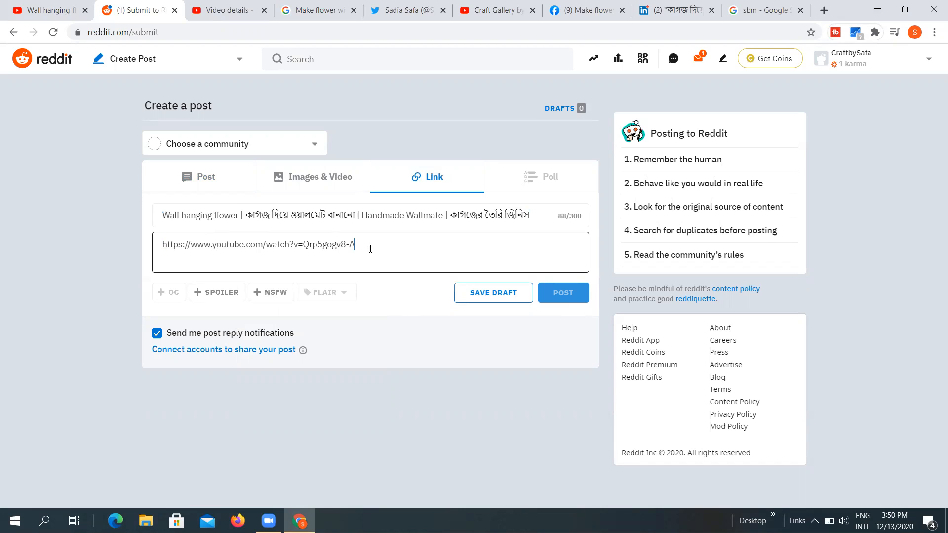
left_click_drag(378, 247, 145, 248)
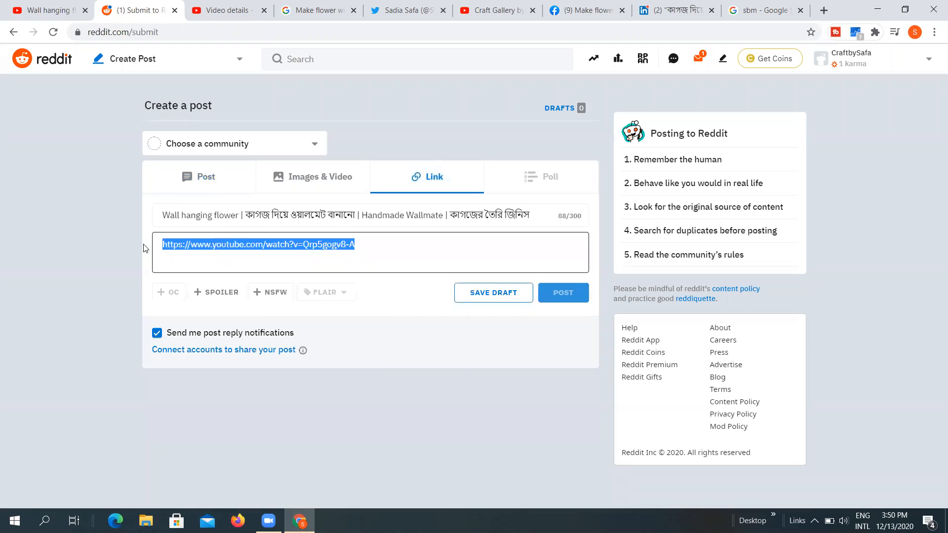
key("BackSpace")
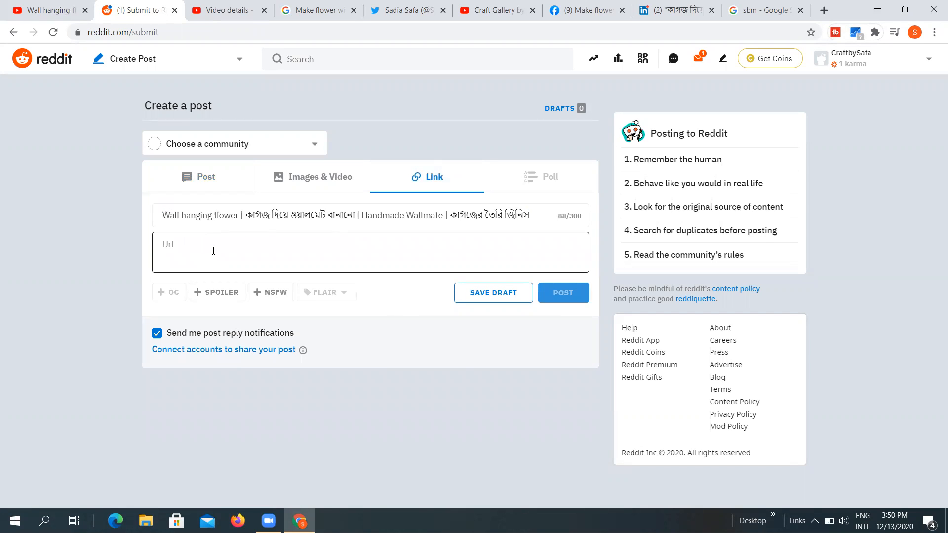
key("ctrl+v")
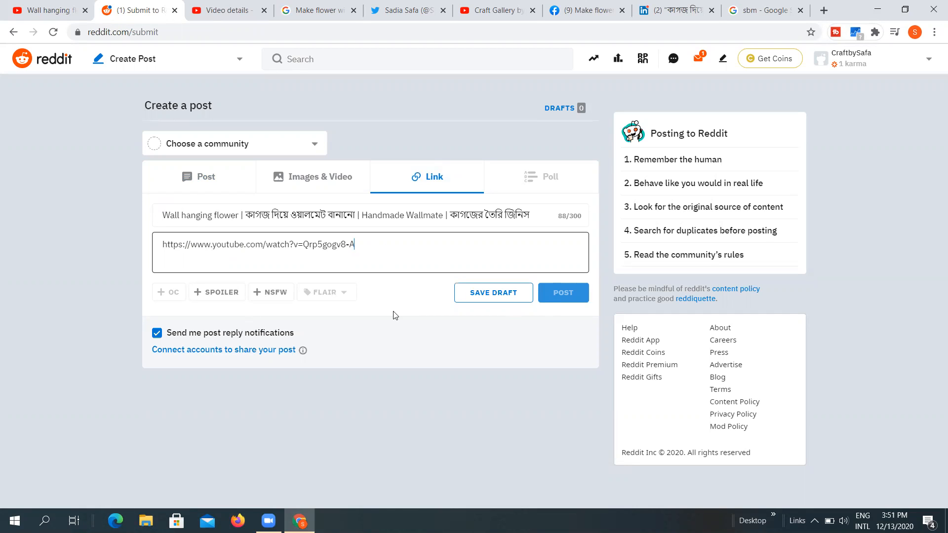
Step: Copy the beginning of the Reddit post's title and paste it after the video link in the URL
left_click(501, 216)
left_click_drag(443, 217, 495, 218)
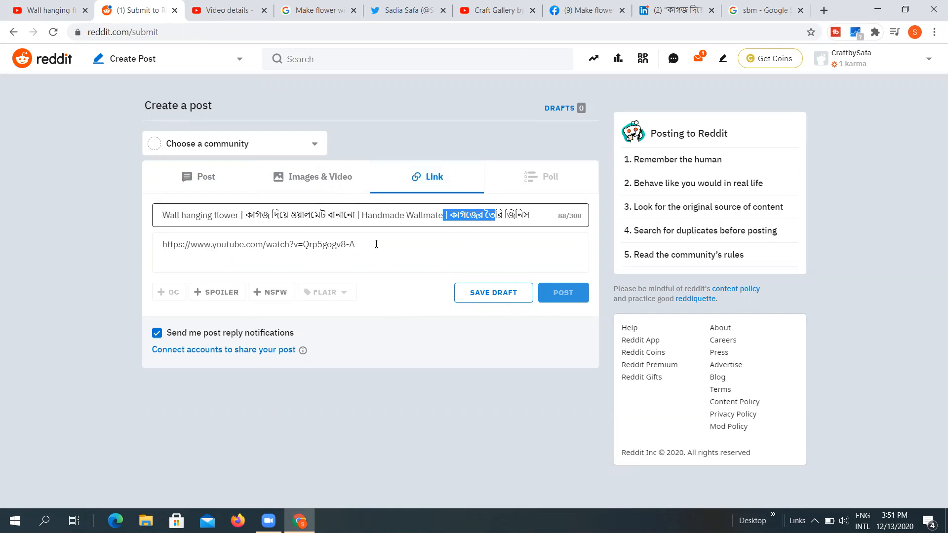
left_click_drag(344, 217, 100, 230)
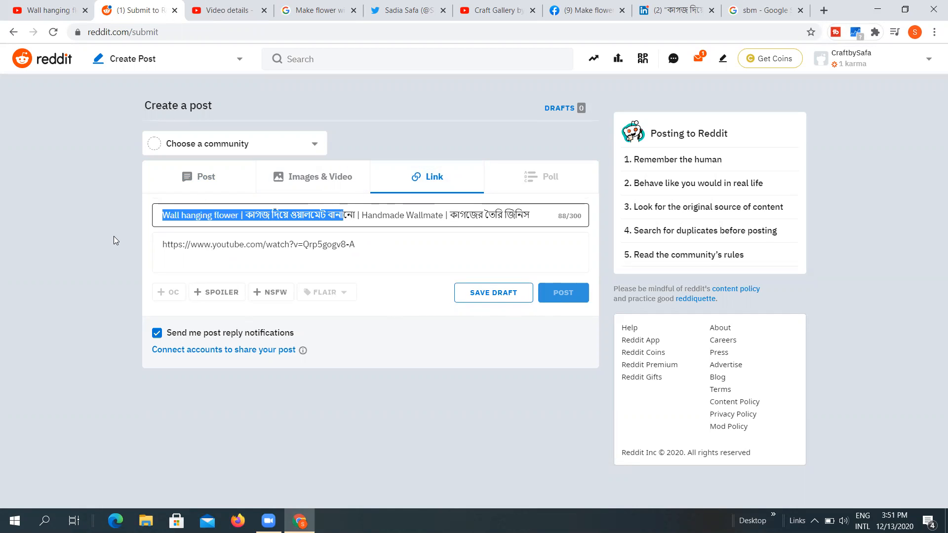
left_click(414, 243)
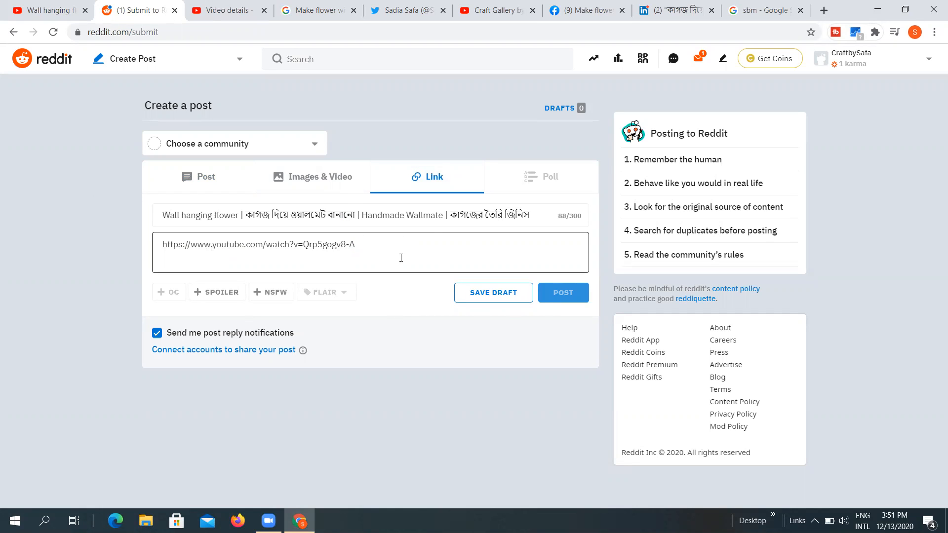
key("ctrl+v")
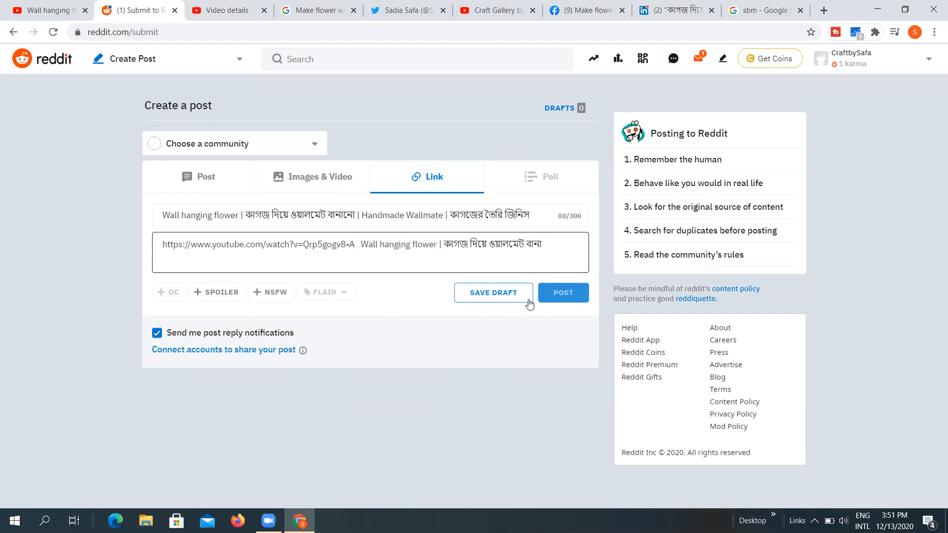
Step: Shorten the post's title to Wall hanging flower and remove the title text pasted after the video link
left_click_drag(241, 214, 539, 215)
key("BackSpace")
left_click(425, 245)
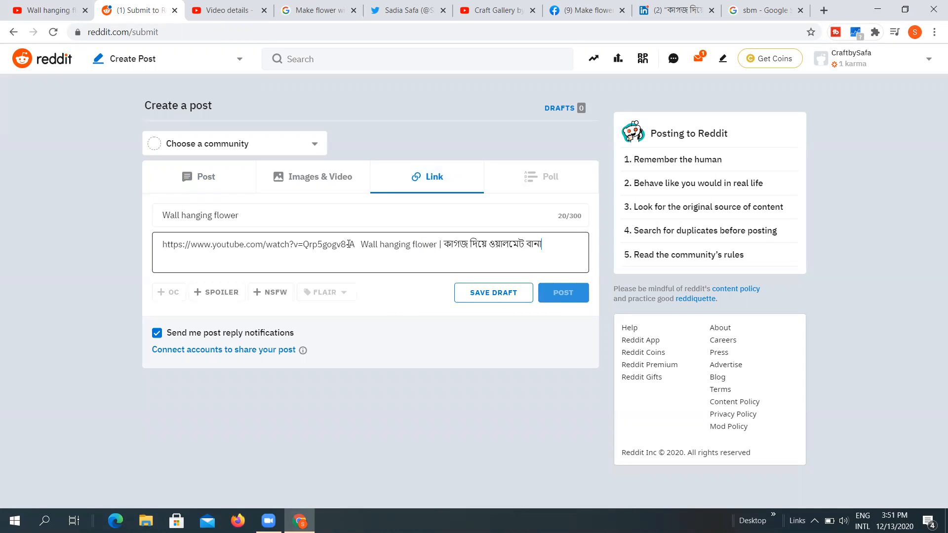
left_click_drag(359, 244, 589, 243)
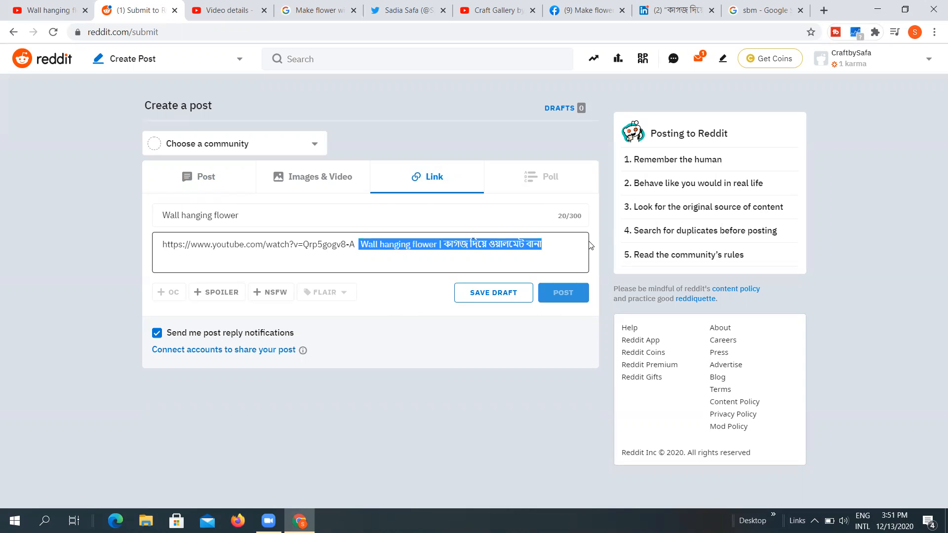
key("BackSpace")
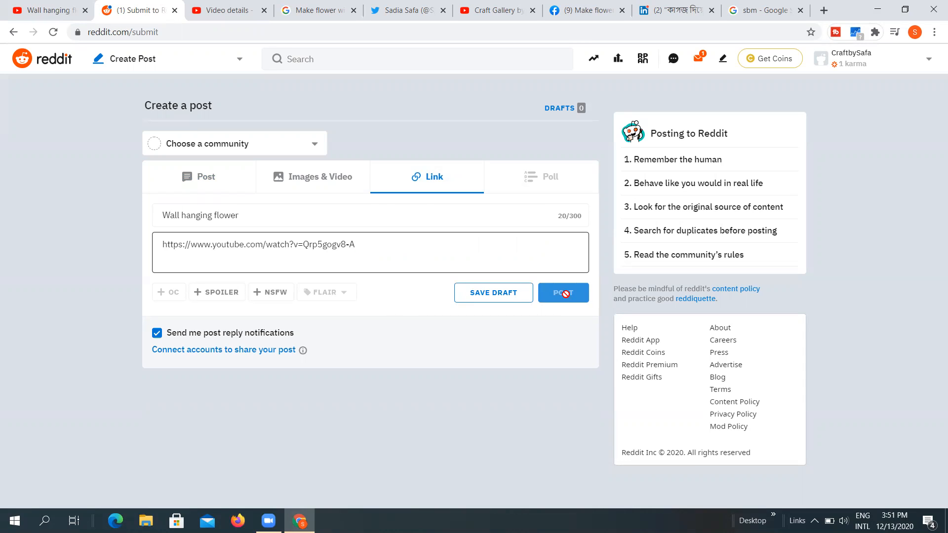
Step: Save the Reddit post as a draft and enable its public draft link
left_click(496, 289)
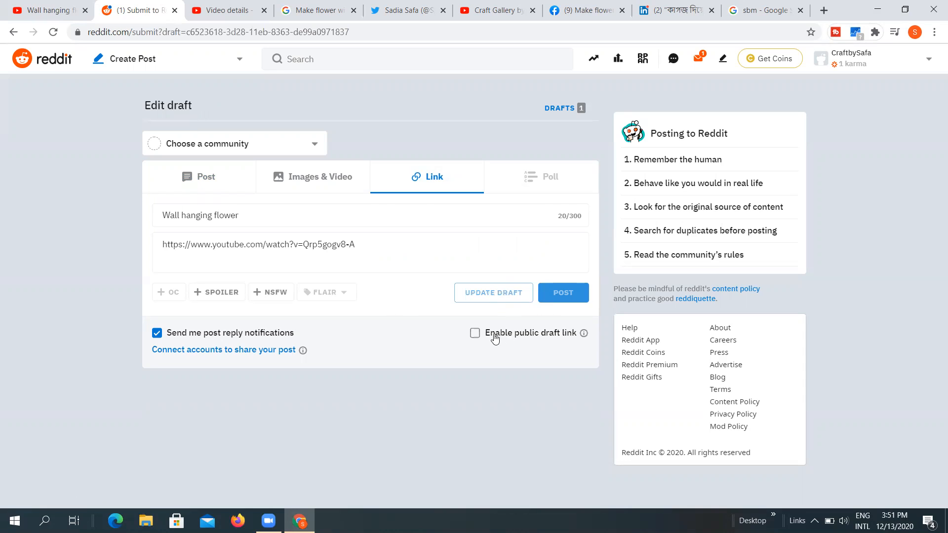
left_click(476, 334)
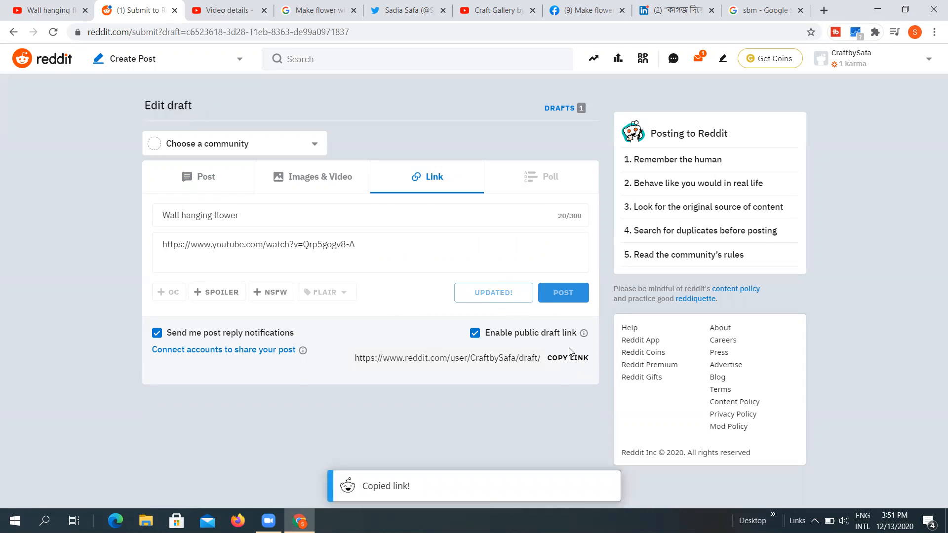
Step: Change the draft to a text post and paste the Wall hanging flower video's full YouTube title as its body
left_click(233, 179)
left_click(222, 275)
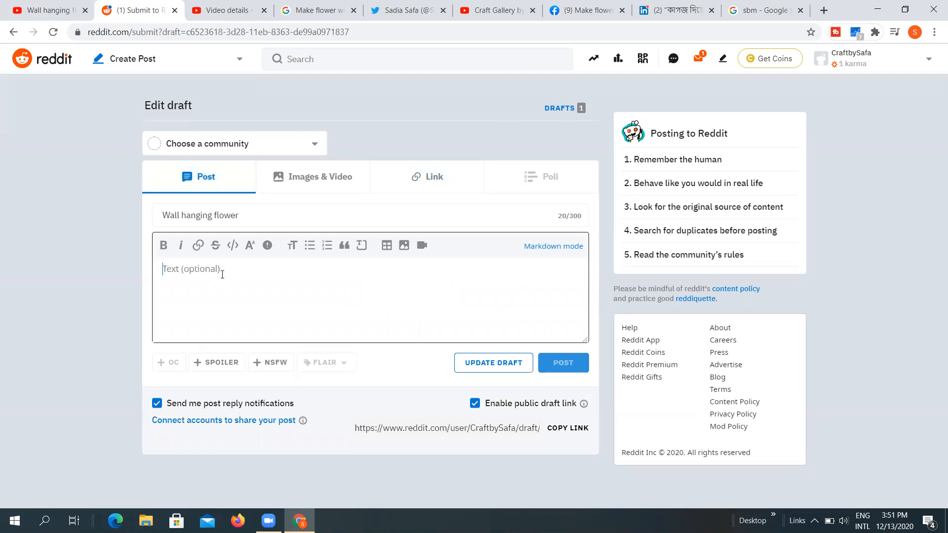
left_click(64, 10)
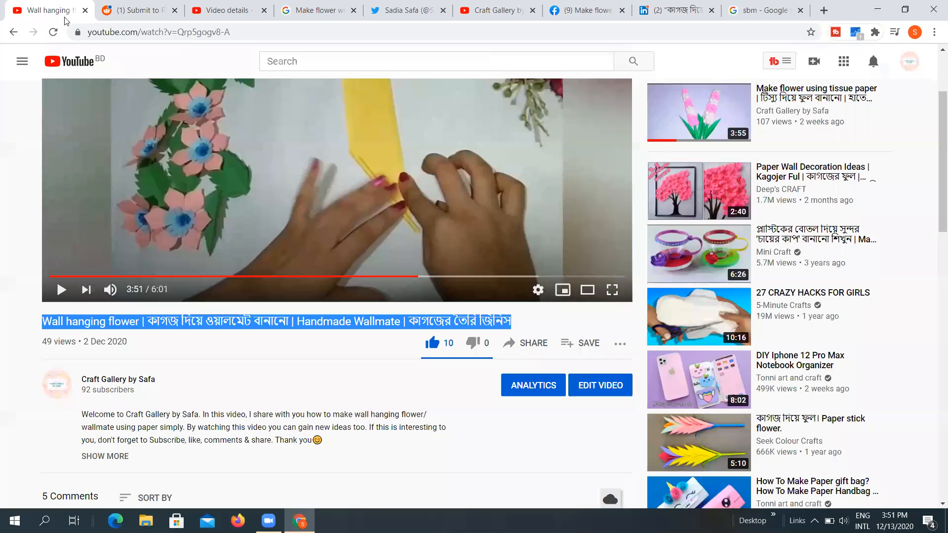
right_click(139, 323)
left_click(174, 331)
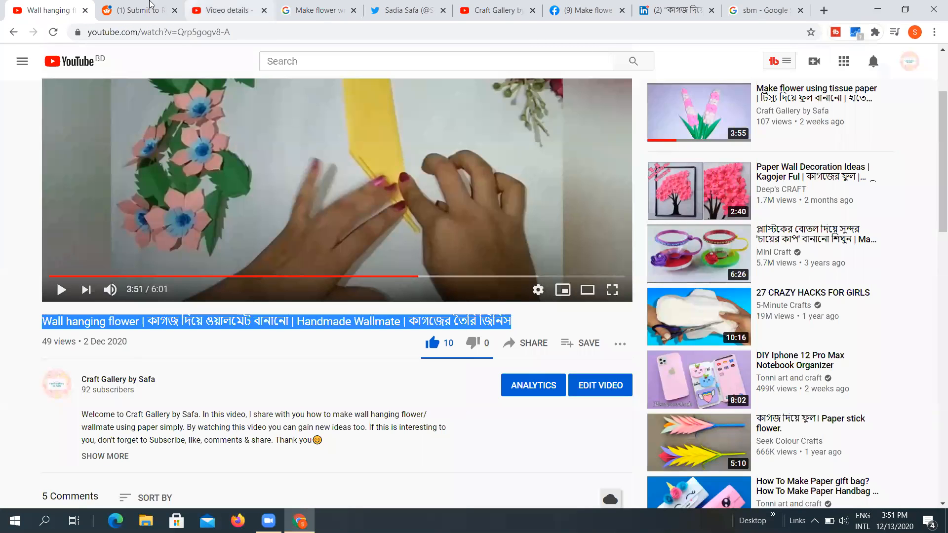
left_click(148, 10)
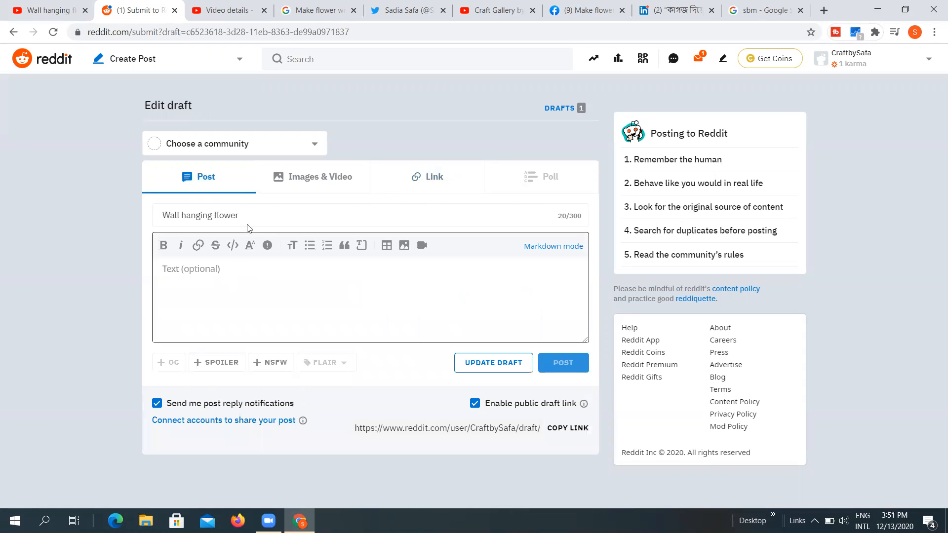
key("ctrl+v")
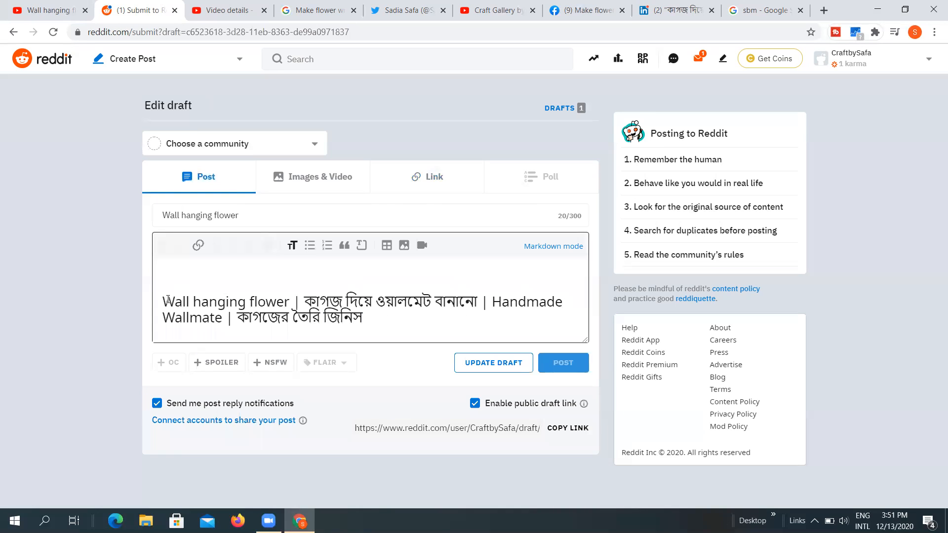
key("BackSpace")
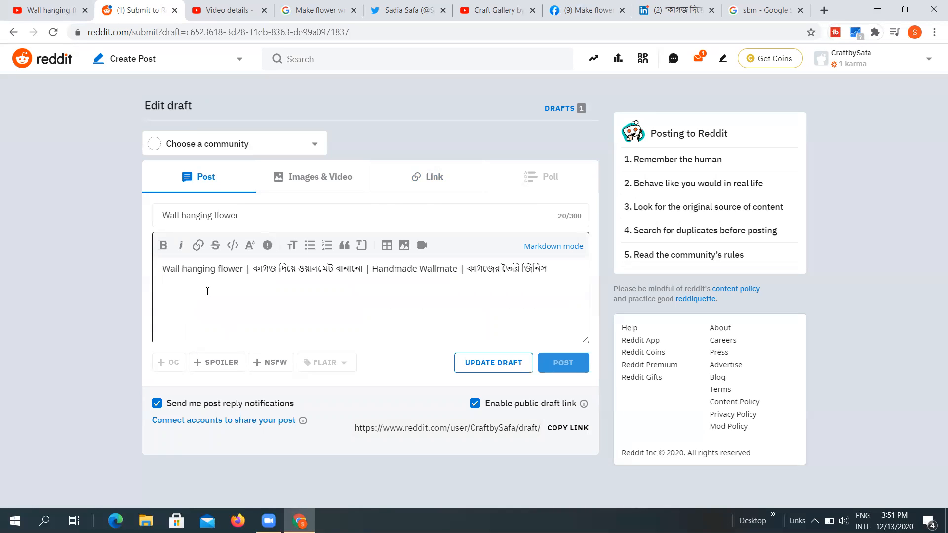
key("Return")
key("ctrl+a")
key("ctrl+v")
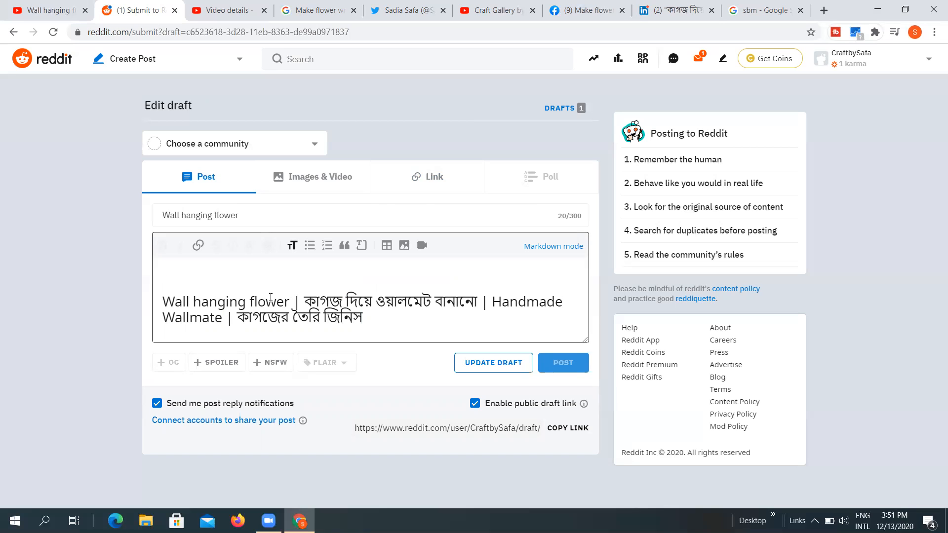
Step: Select the words Wall hanging flower in the post body and start adding a link to them
left_click_drag(165, 299, 289, 302)
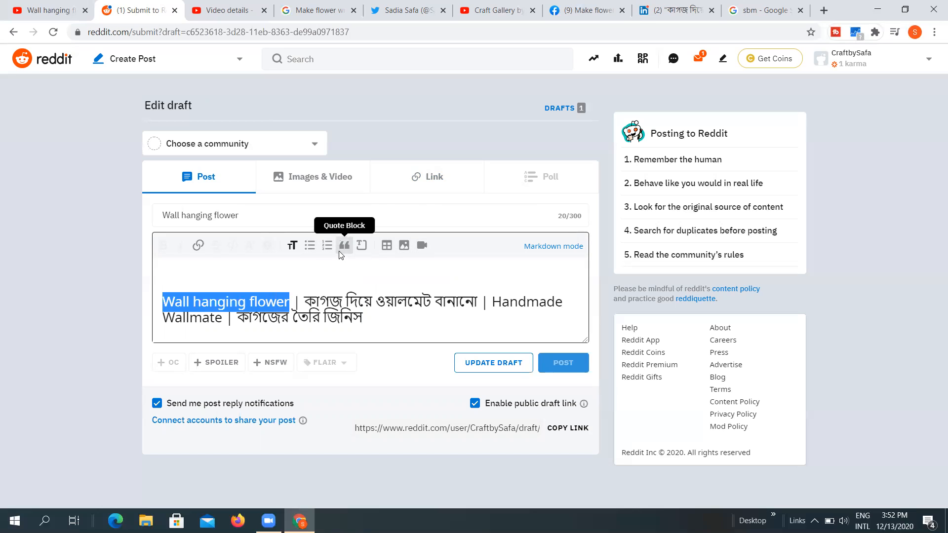
left_click(199, 245)
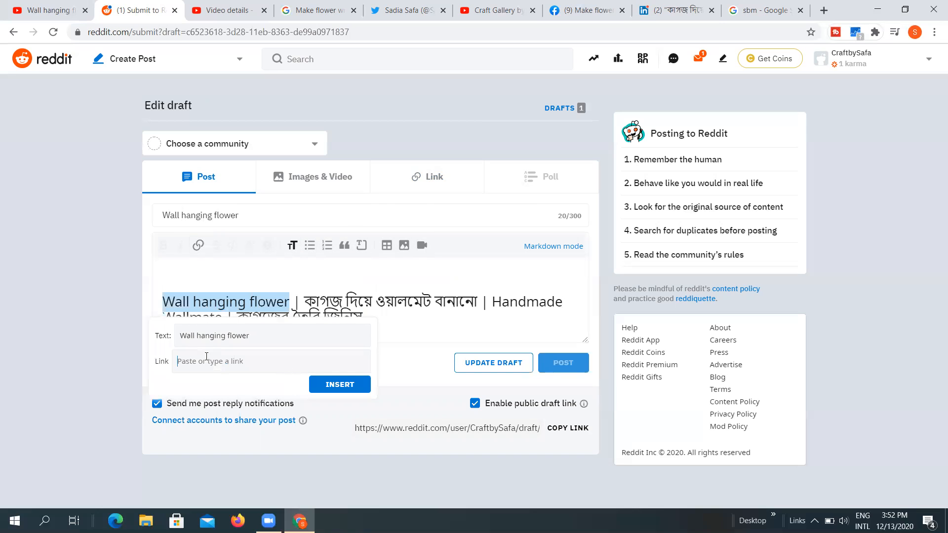
left_click(63, 5)
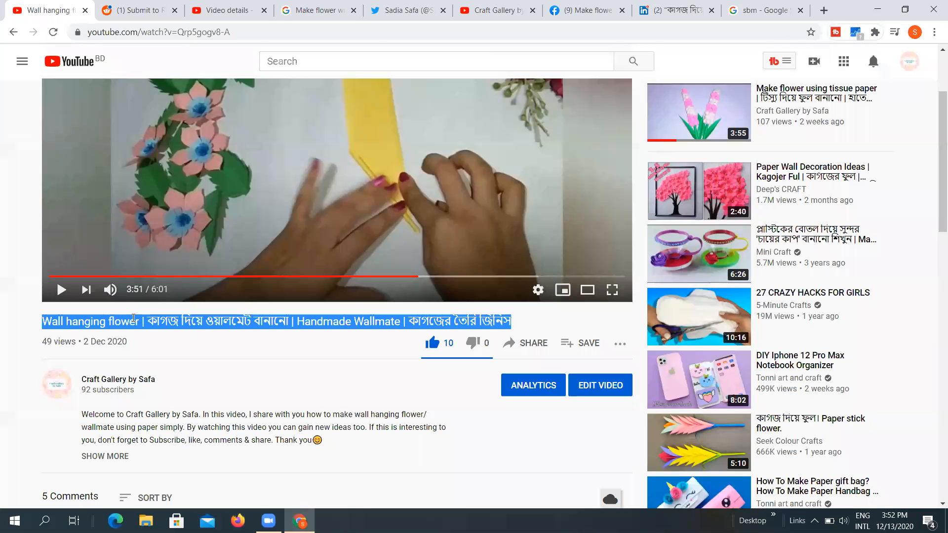
left_click(133, 318)
left_click_drag(140, 321, 43, 321)
right_click(45, 321)
left_click(75, 330)
left_click(141, 10)
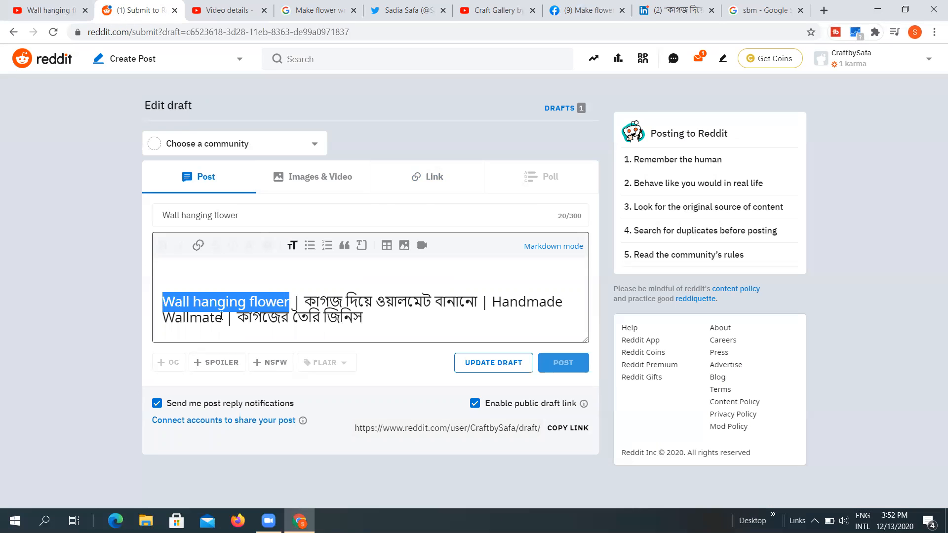
left_click(198, 244)
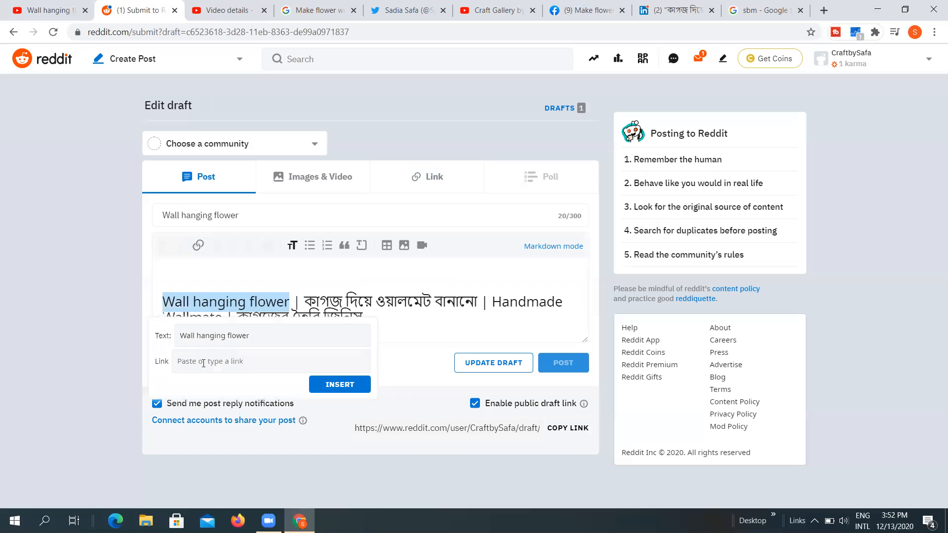
right_click(203, 363)
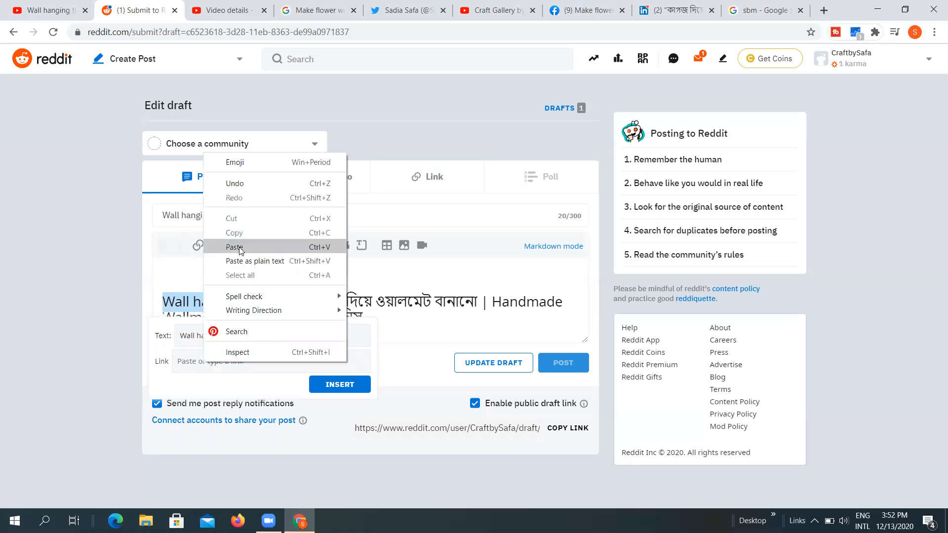
left_click(51, 7)
Step: Copy the video's web address from YouTube and insert it as the link behind Wall hanging flower in the post body
left_click(64, 10)
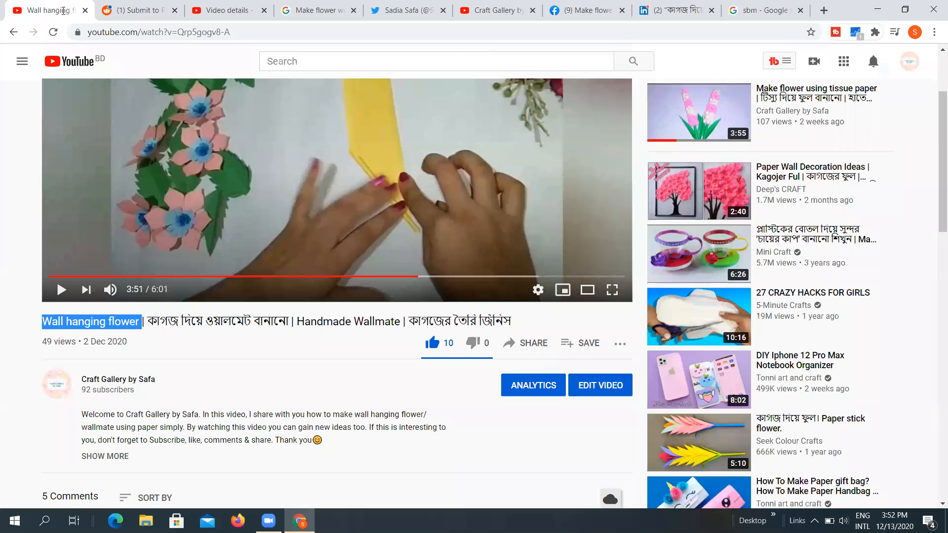
right_click(159, 30)
left_click(183, 94)
left_click(103, 7)
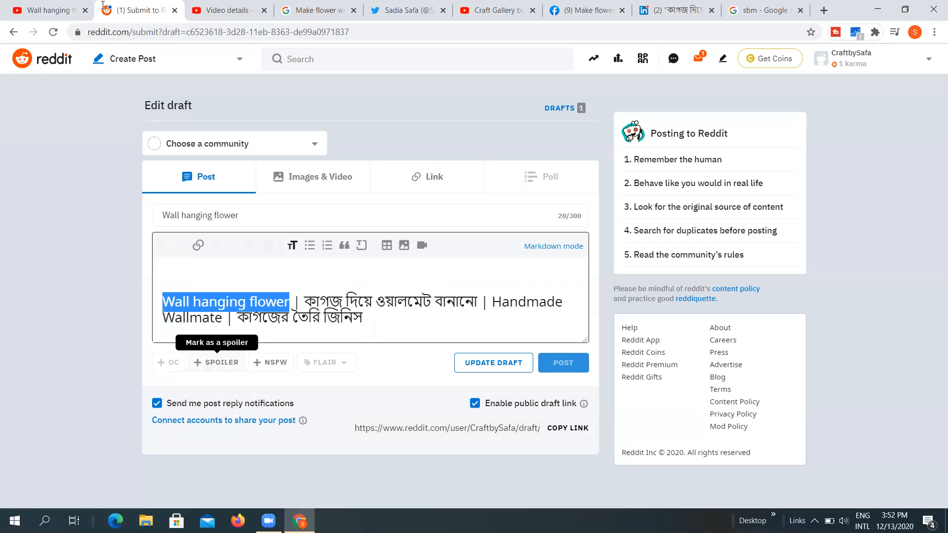
left_click(198, 245)
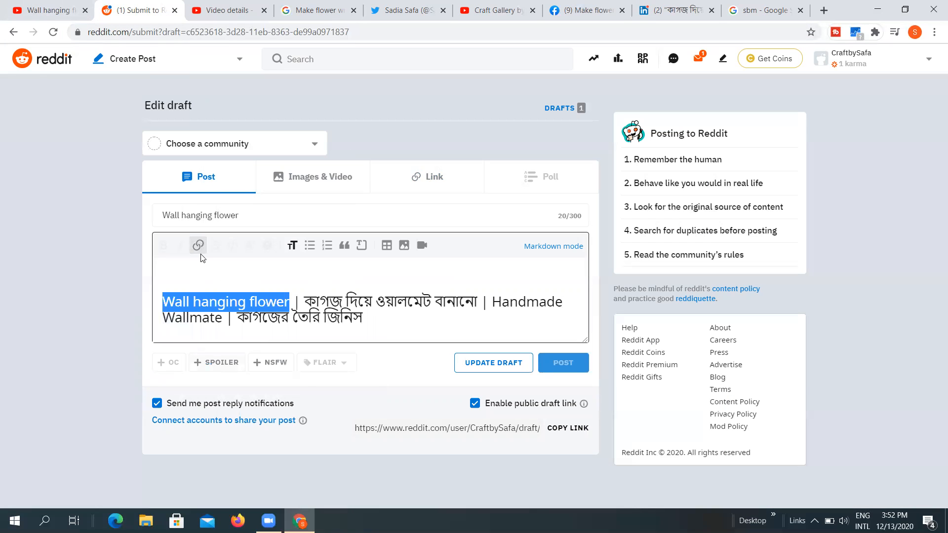
right_click(200, 358)
left_click(213, 239)
left_click(333, 390)
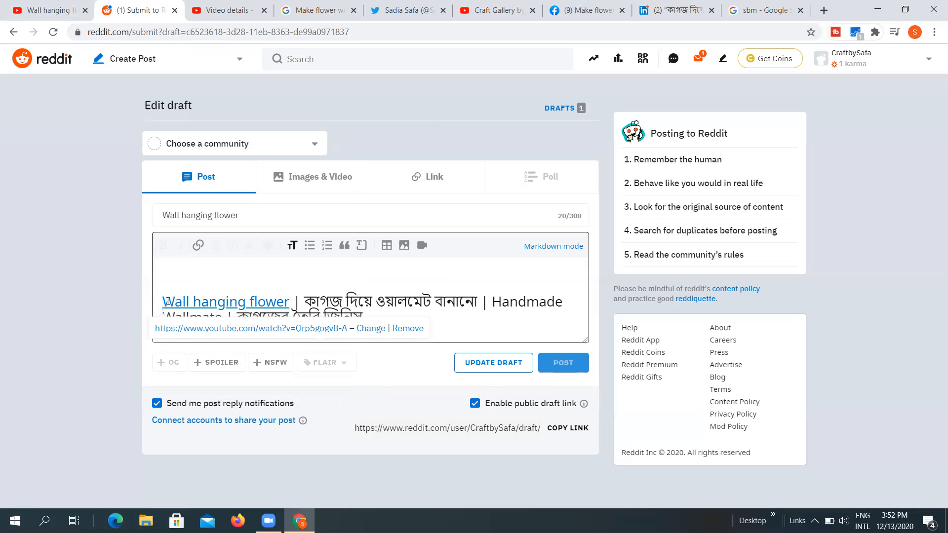
left_click(512, 291)
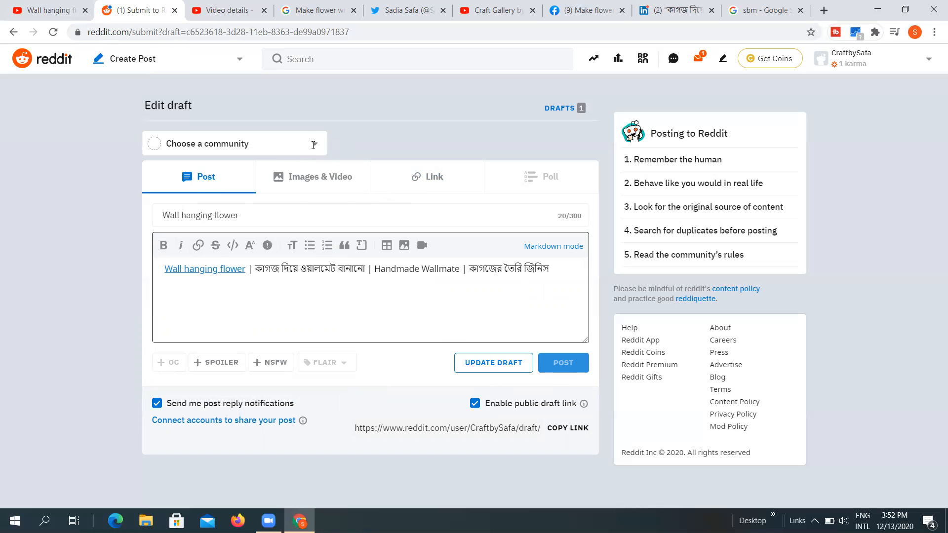
Step: Choose the account's own profile as the place to post and publish the Wall hanging flower post
left_click(563, 364)
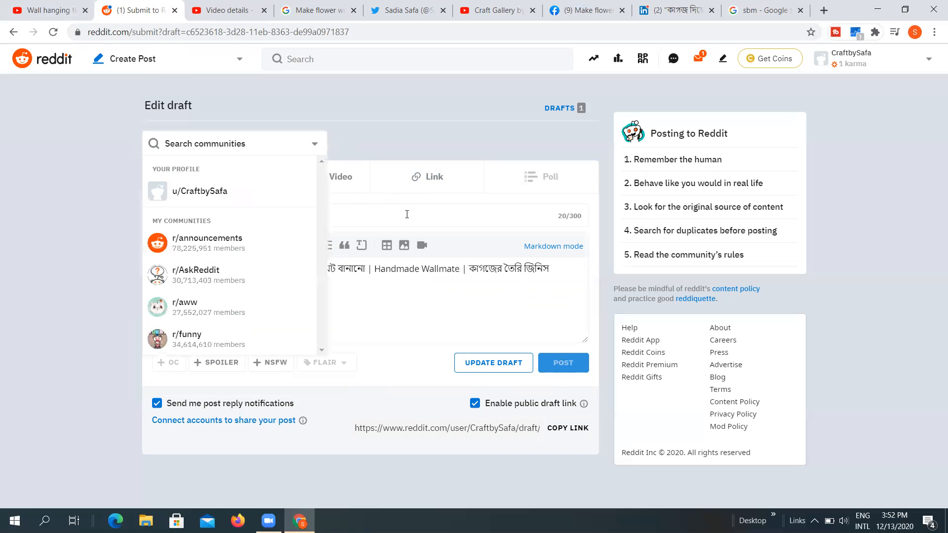
left_click(408, 119)
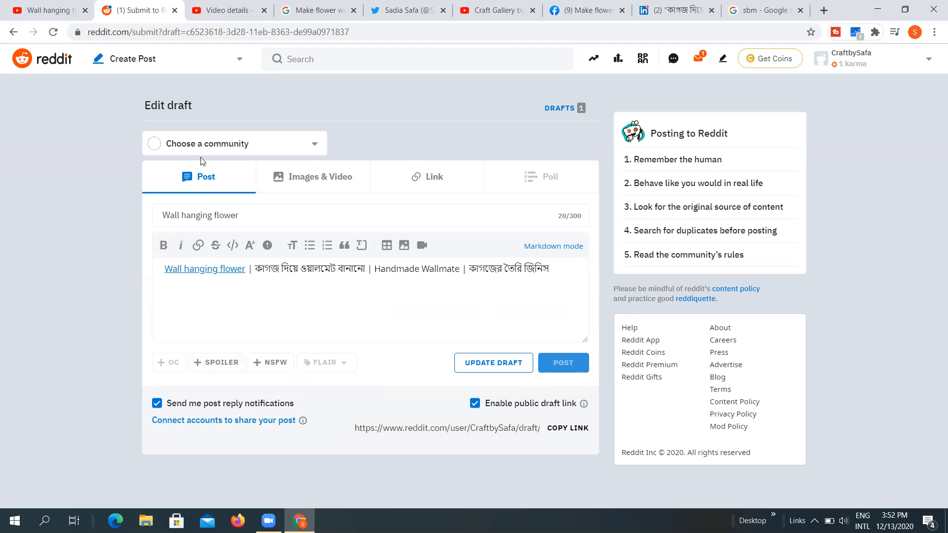
left_click(317, 146)
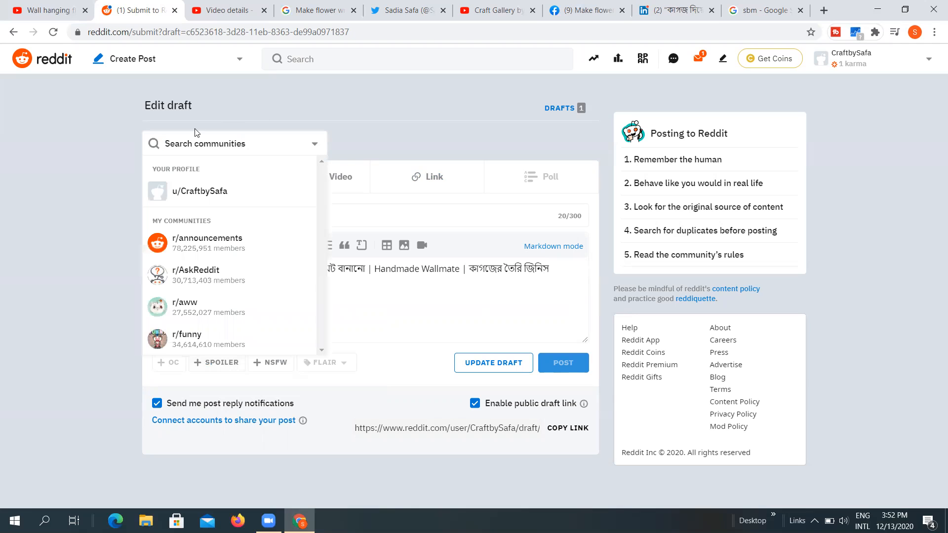
left_click(215, 192)
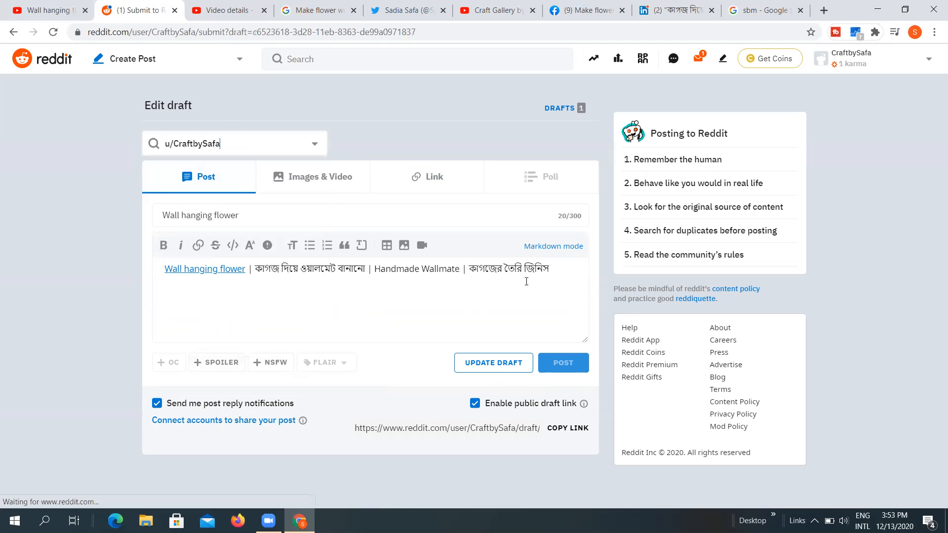
left_click(275, 213)
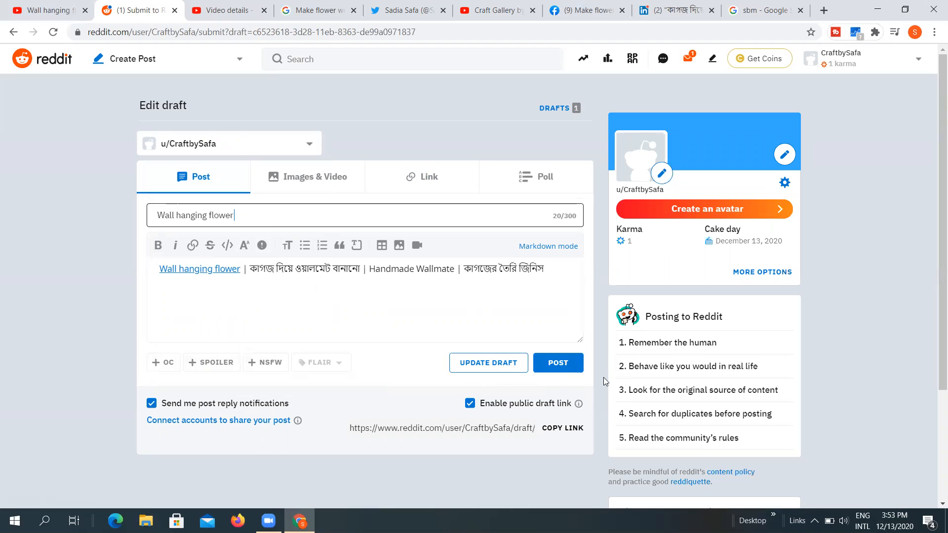
left_click(555, 366)
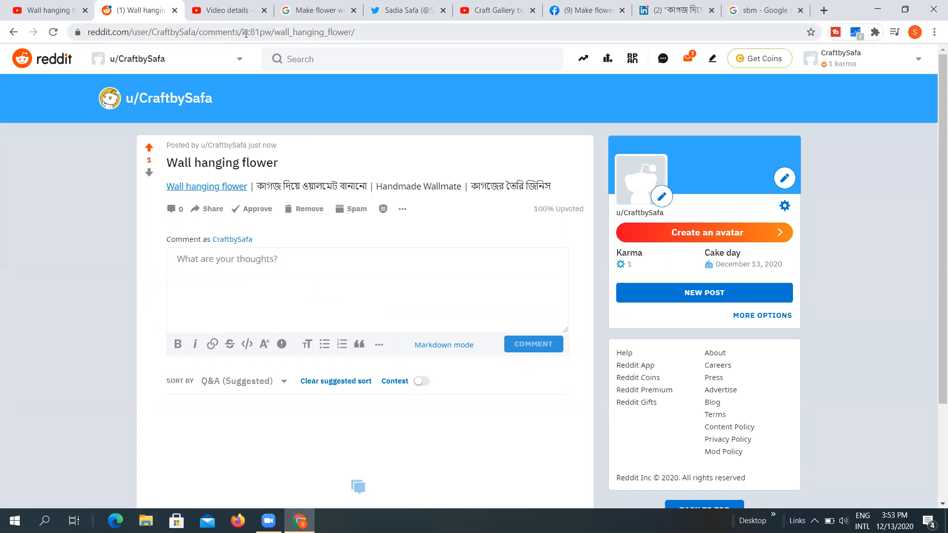
Step: Check the published post's web address and open its list of further options
left_click(243, 32)
left_click(254, 100)
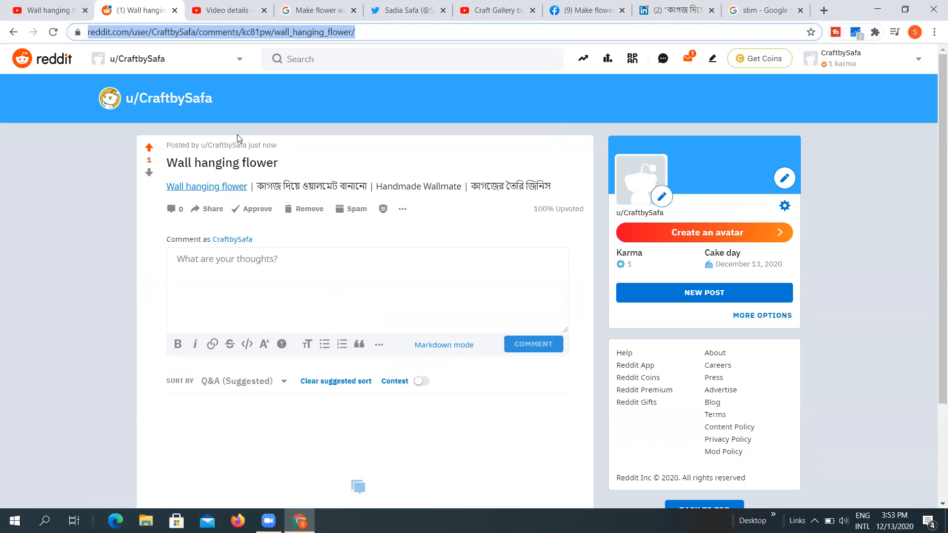
left_click(407, 206)
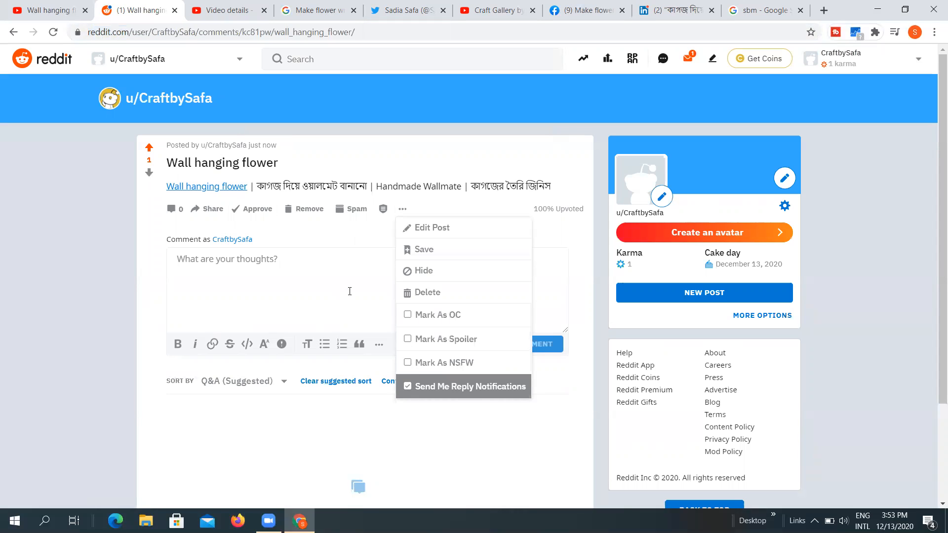
Step: Copy the share link of the published Wall hanging flower post and open it in place of the sbm search results
left_click(205, 210)
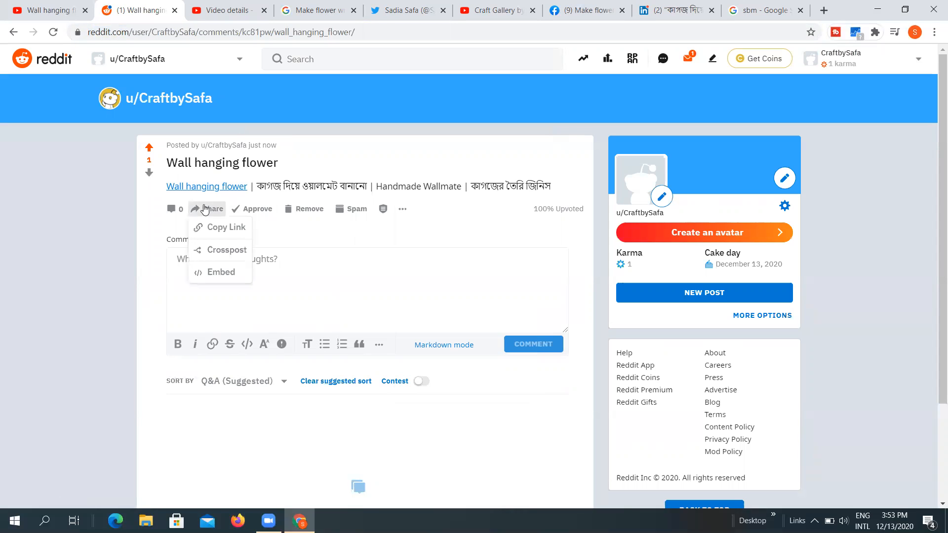
left_click(232, 229)
left_click(49, 9)
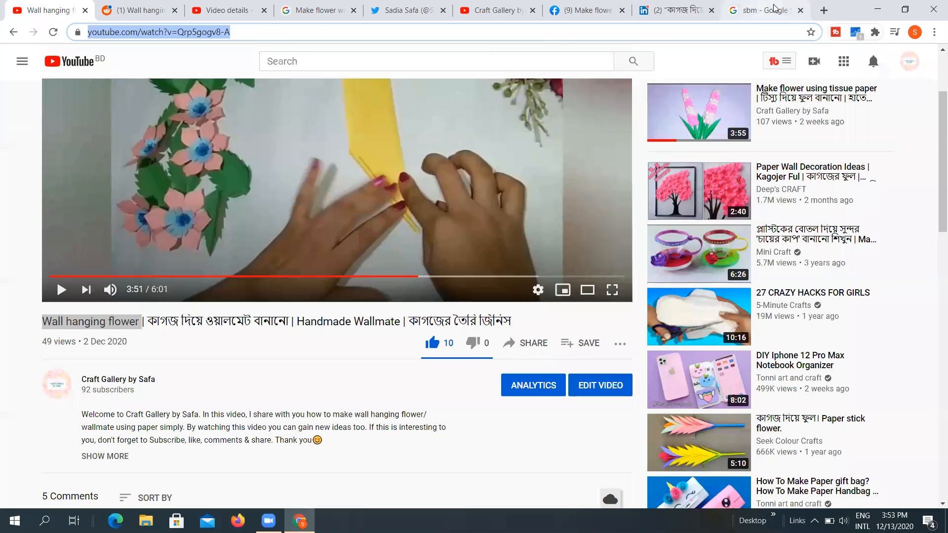
left_click(774, 9)
left_click(485, 31)
right_click(484, 30)
left_click(189, 56)
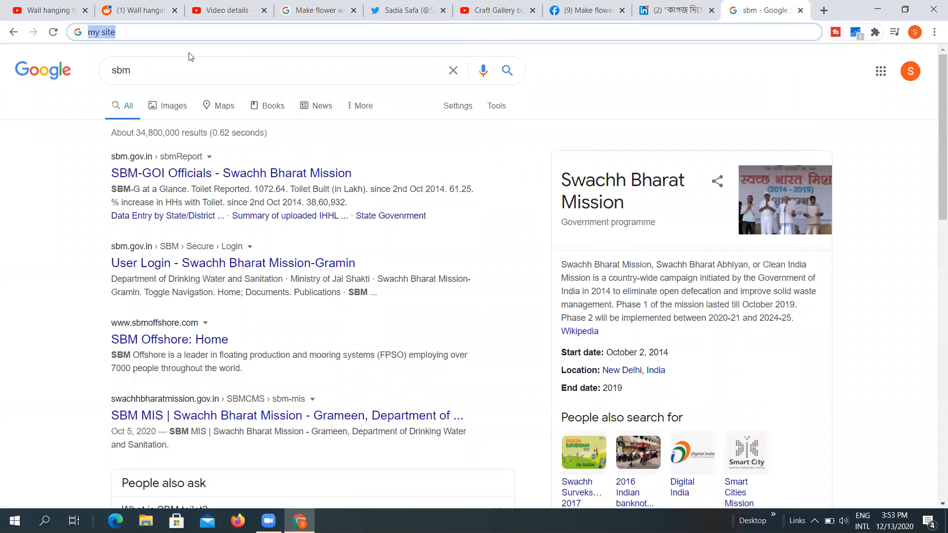
key("ctrl+v")
key("Return")
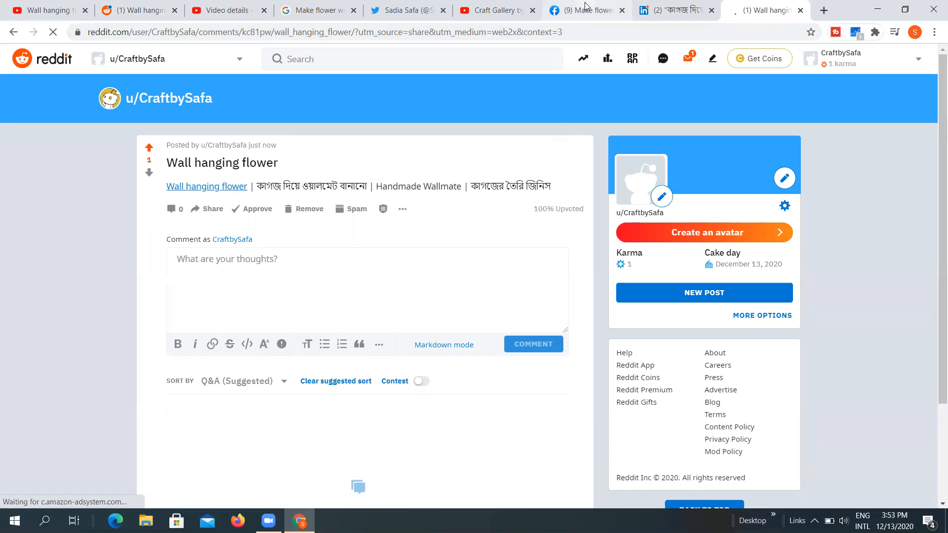
left_click(67, 4)
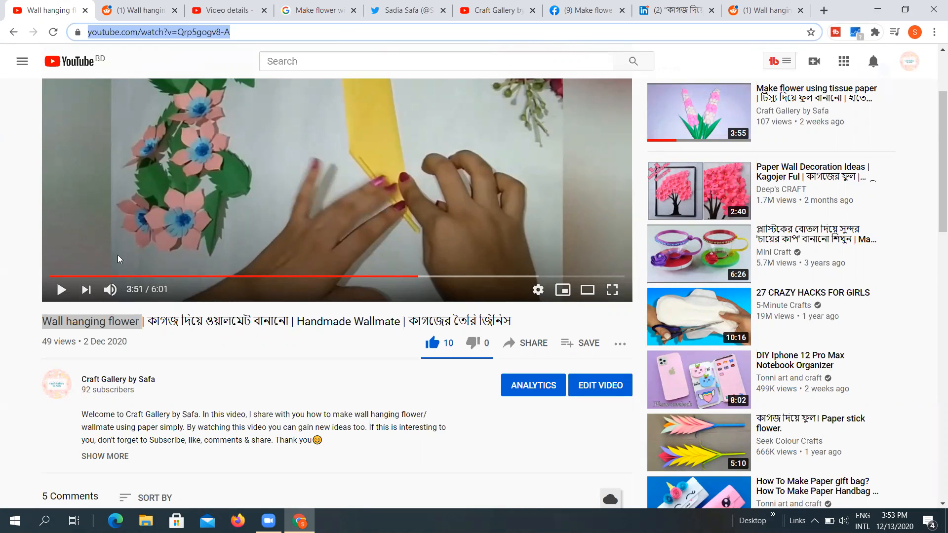
left_click(138, 7)
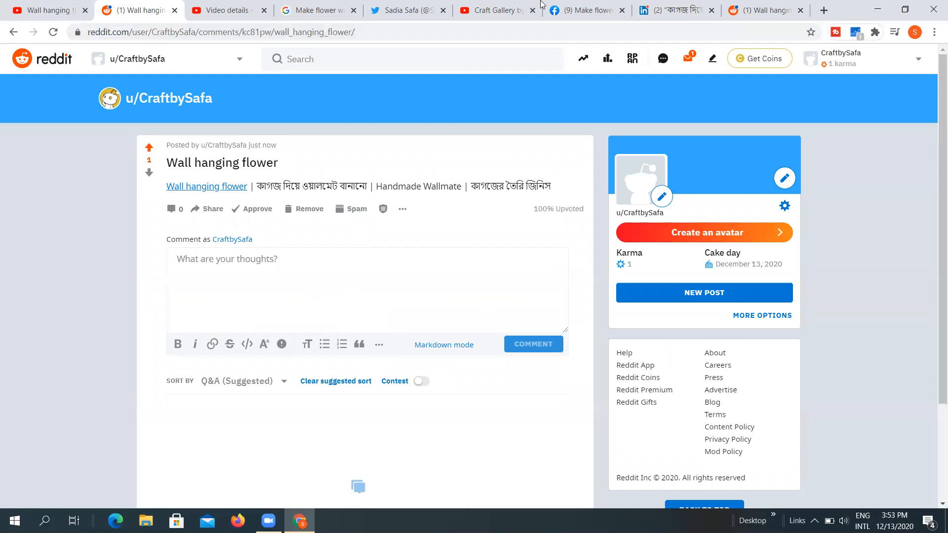
left_click(588, 10)
left_click(739, 11)
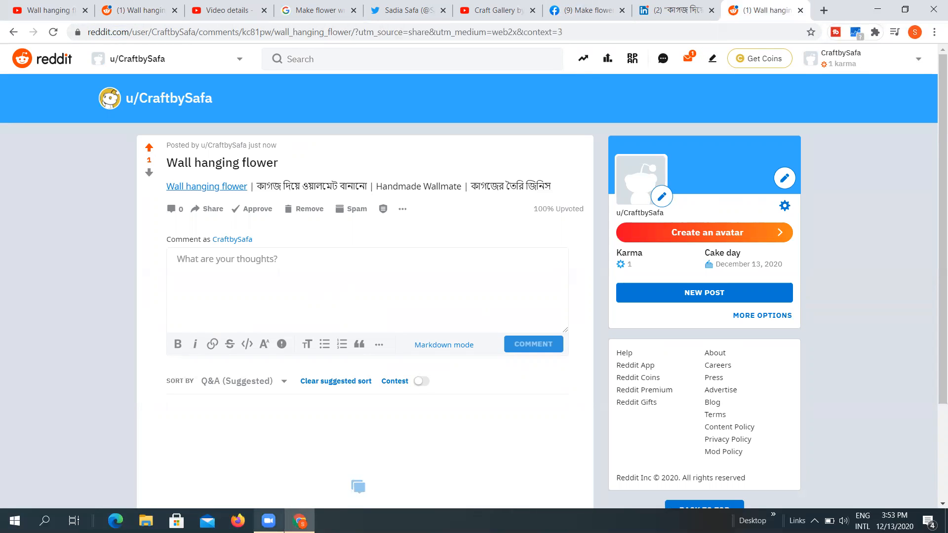
left_click(229, 10)
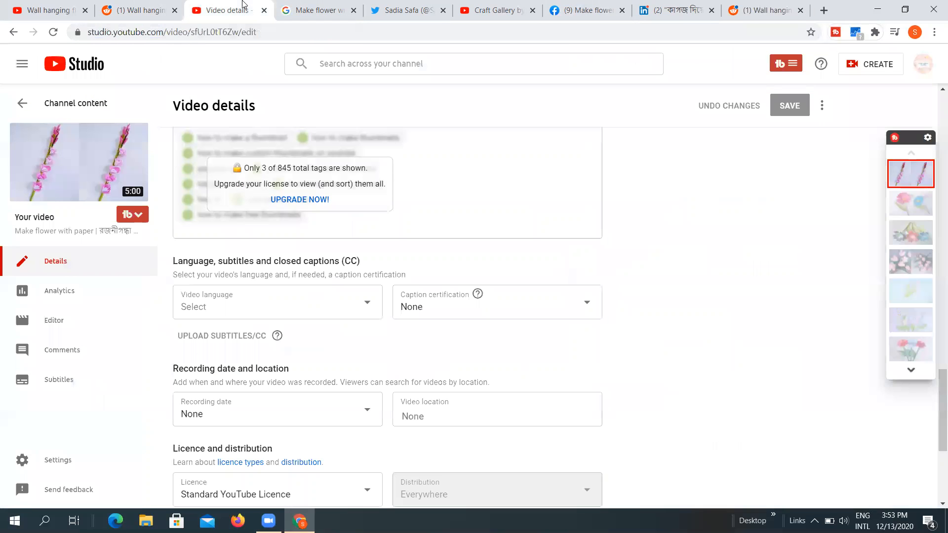
left_click(512, 5)
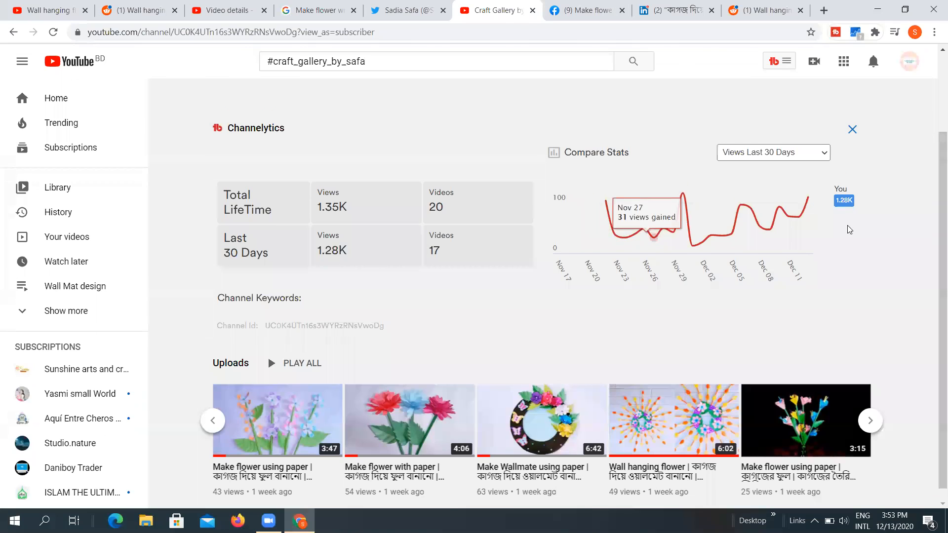
scroll(811, 258, "up", 1)
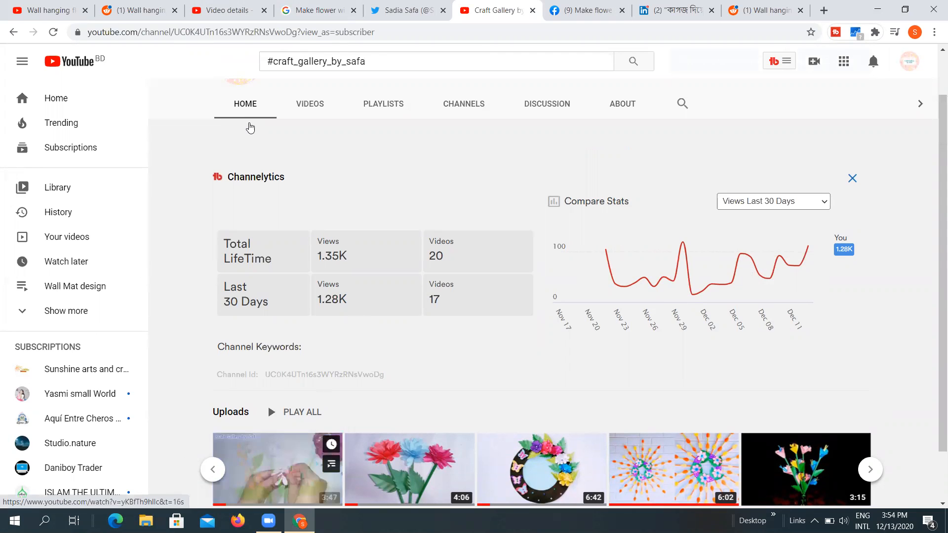
Step: Review the description links, thumbnail, playlist and audience settings in the details of the pink paper-flower video
left_click(211, 8)
scroll(414, 337, "up", 15)
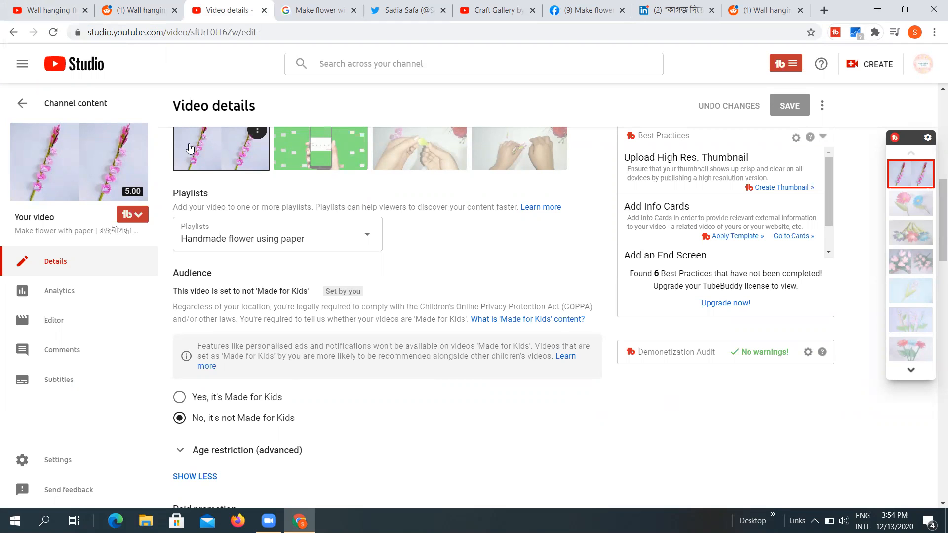
scroll(191, 146, "down", 3)
scroll(192, 143, "up", 10)
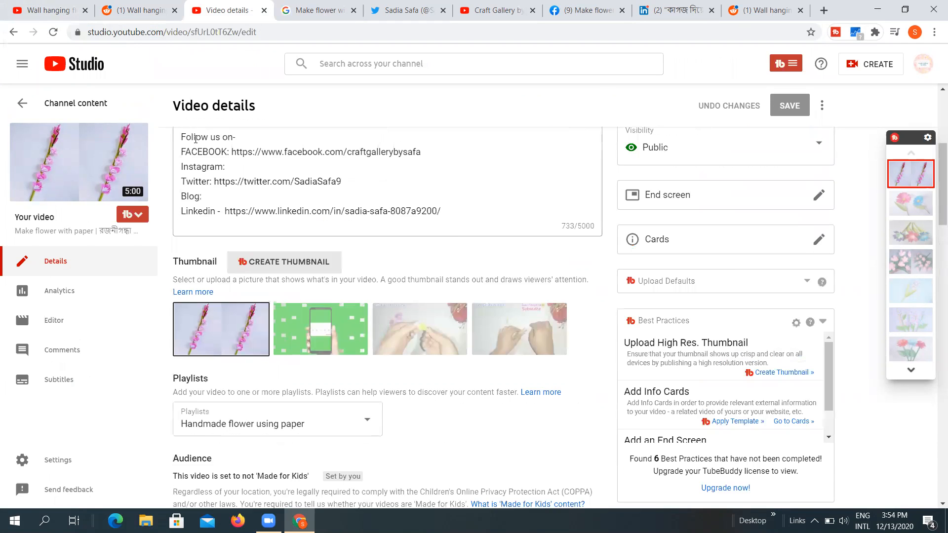
scroll(193, 138, "down", 5)
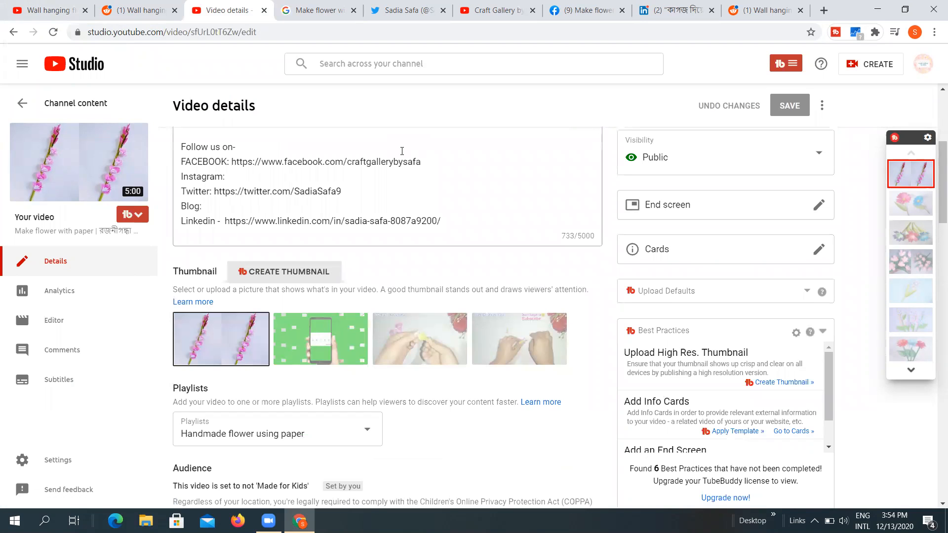
Step: Open the details of the pink and blue paper-flower video and examine its description, playlist, audience, tags, language, licence and category
left_click(931, 214)
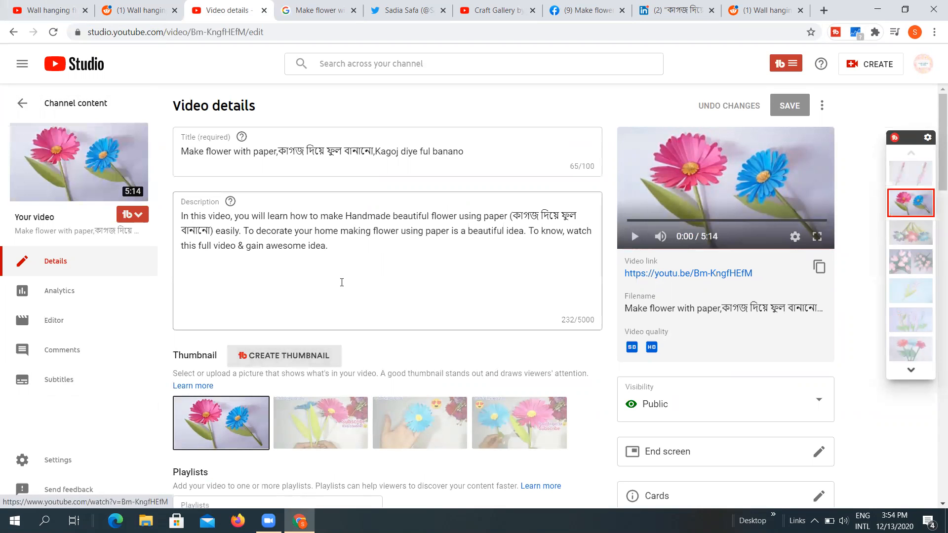
scroll(345, 268, "down", 3)
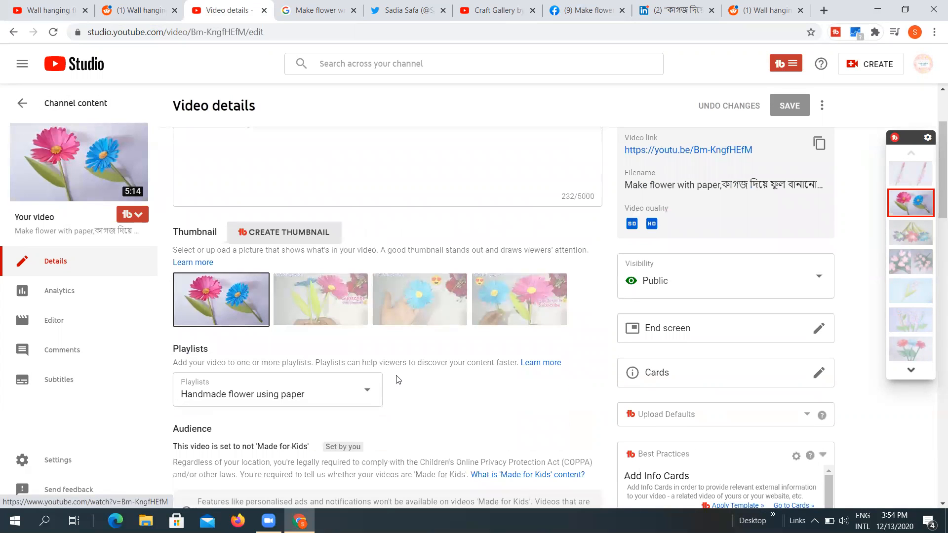
scroll(447, 365, "down", 4)
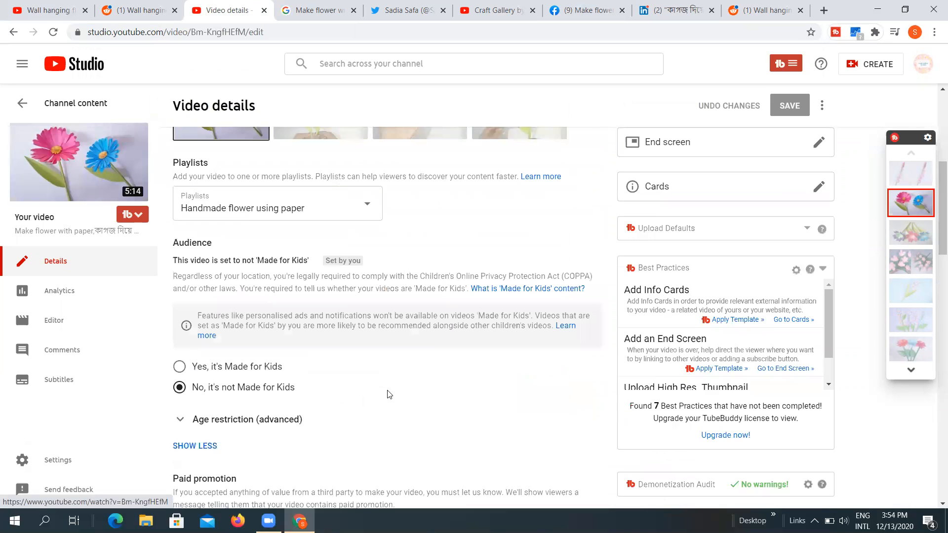
scroll(395, 390, "down", 12)
scroll(405, 389, "down", 4)
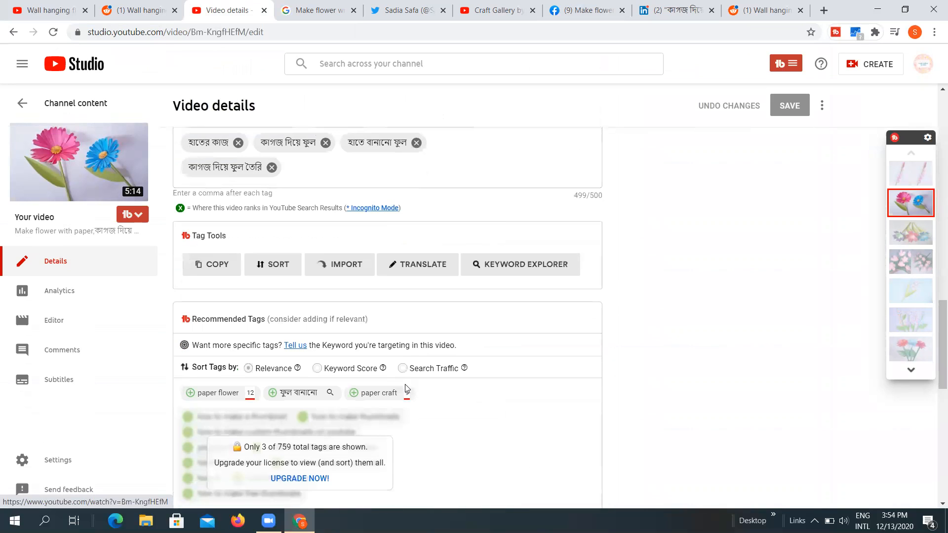
scroll(407, 378, "down", 6)
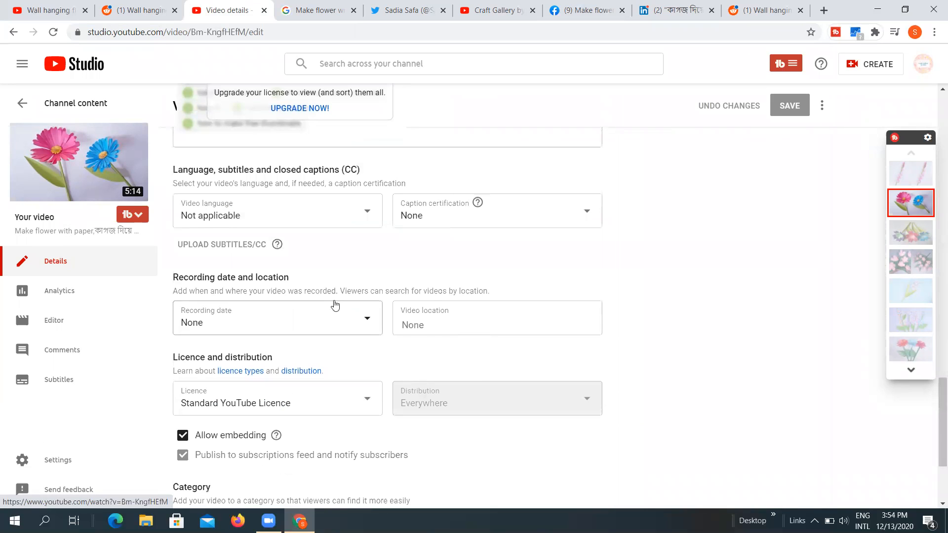
scroll(330, 364, "down", 3)
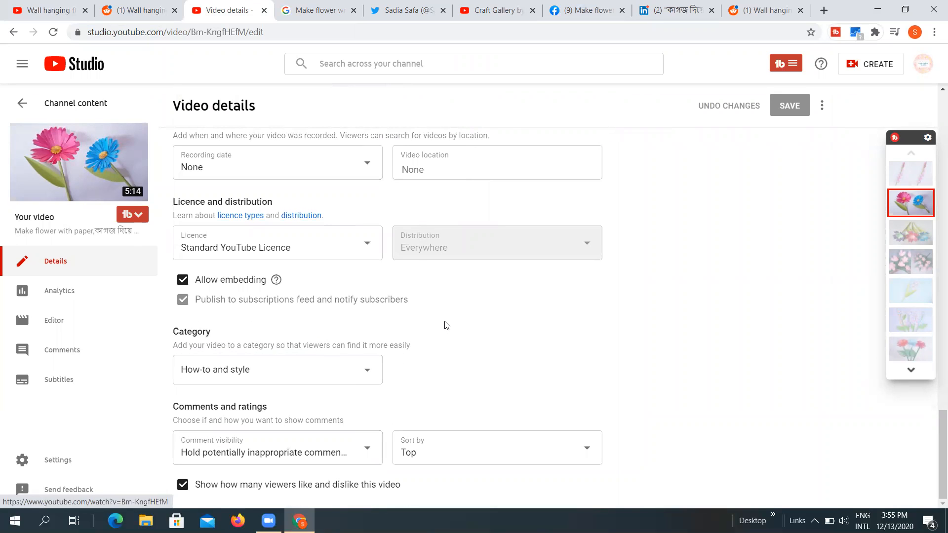
scroll(445, 324, "up", 1)
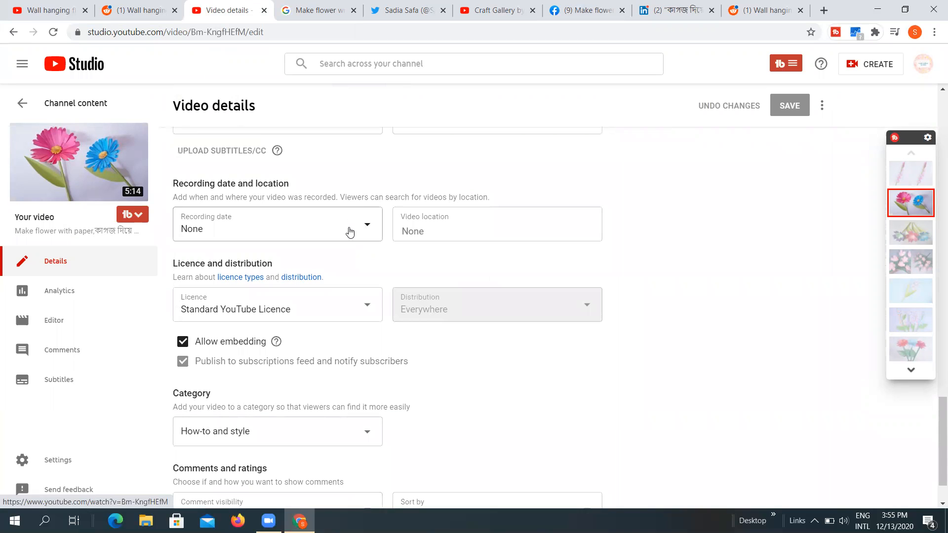
scroll(329, 322, "up", 3)
scroll(331, 325, "up", 8)
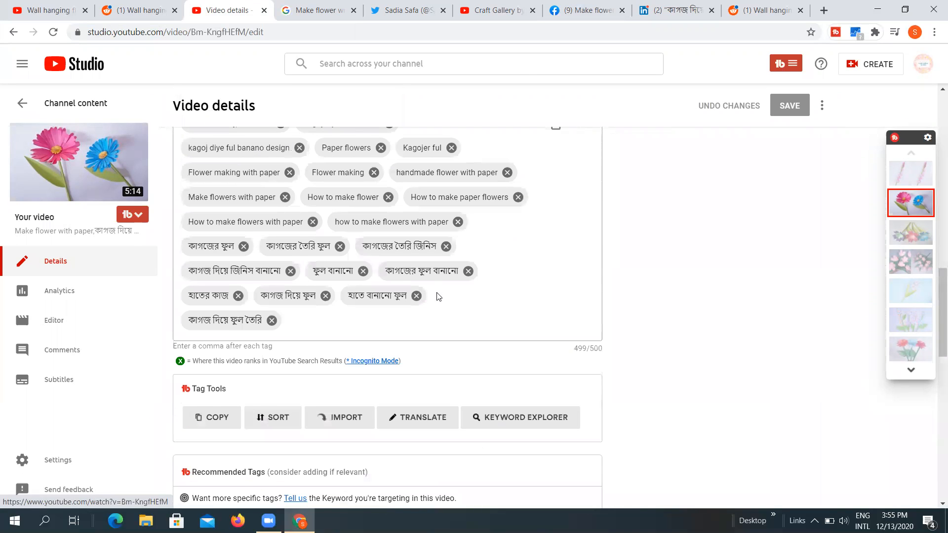
scroll(438, 292, "up", 7)
scroll(504, 290, "up", 6)
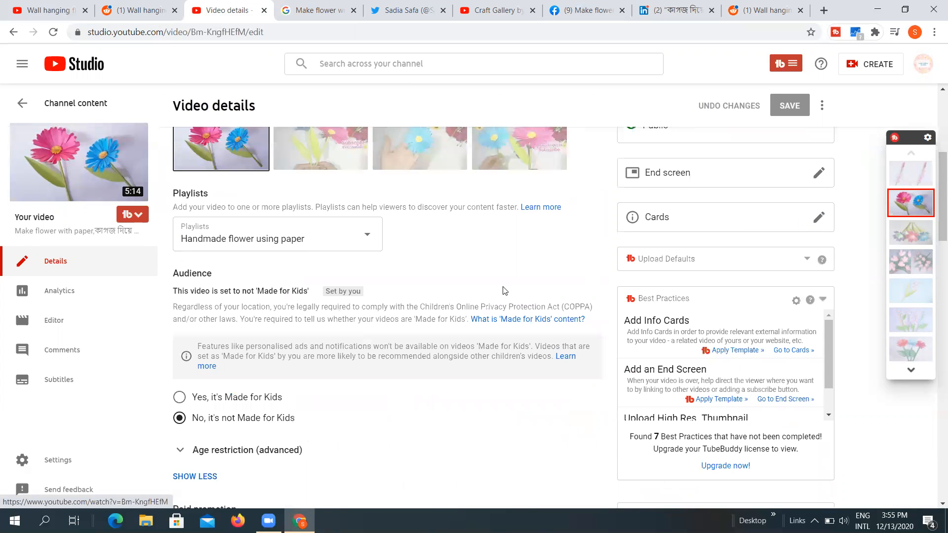
scroll(504, 290, "up", 2)
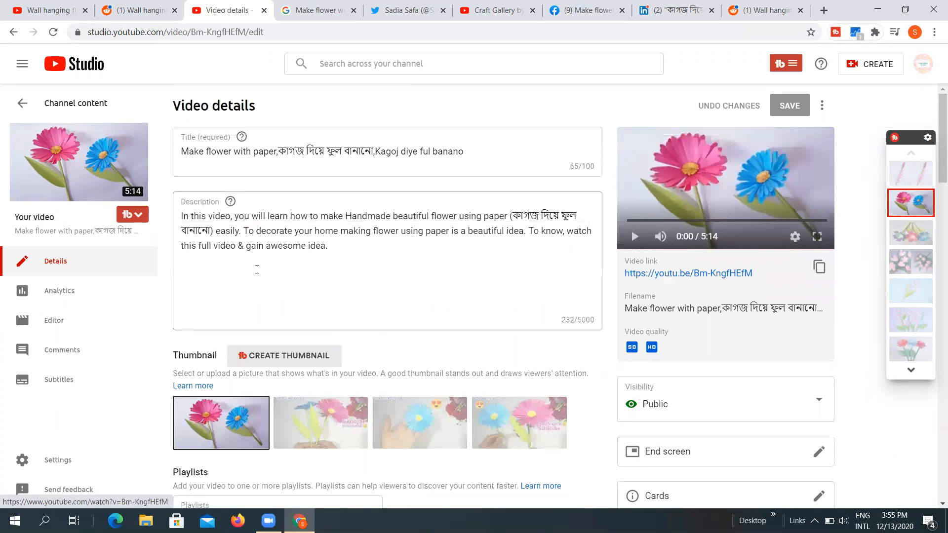
Step: Open the video's subtitles and set its language to Bangla, keeping it as the default for the channel
left_click(75, 383)
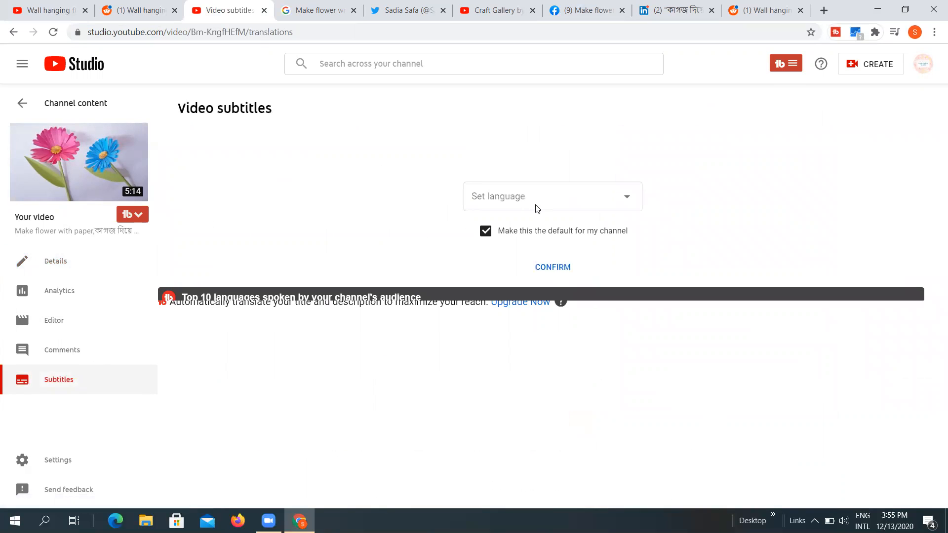
left_click(630, 200)
left_click(629, 199)
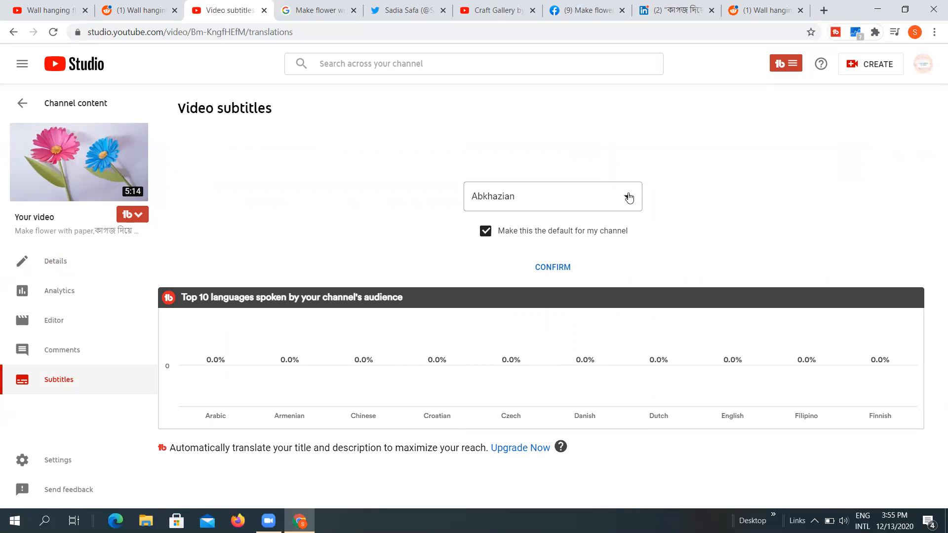
left_click(629, 192)
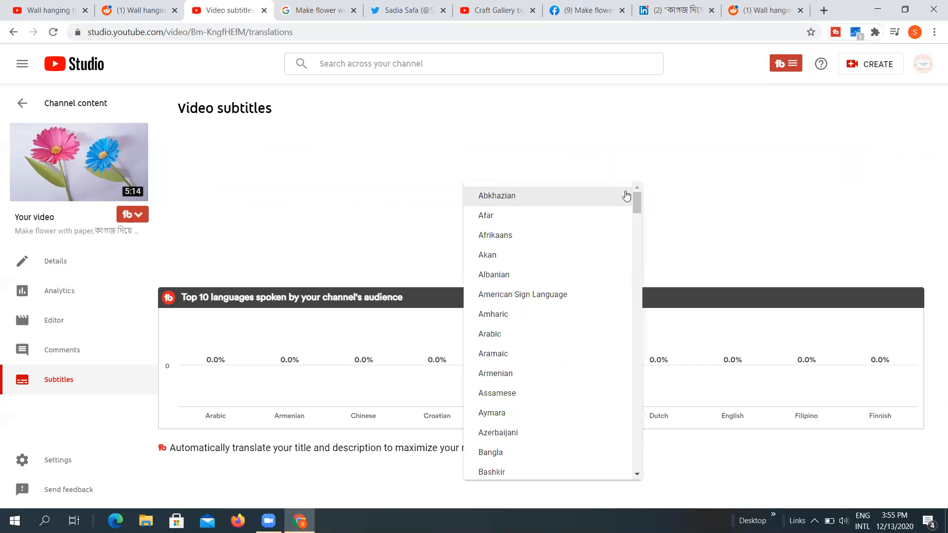
scroll(550, 339, "down", 3)
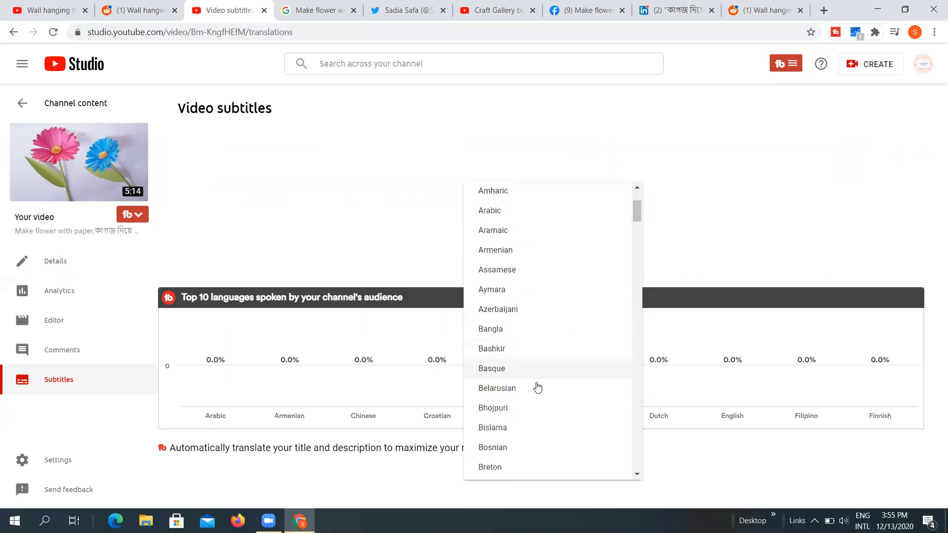
left_click(527, 329)
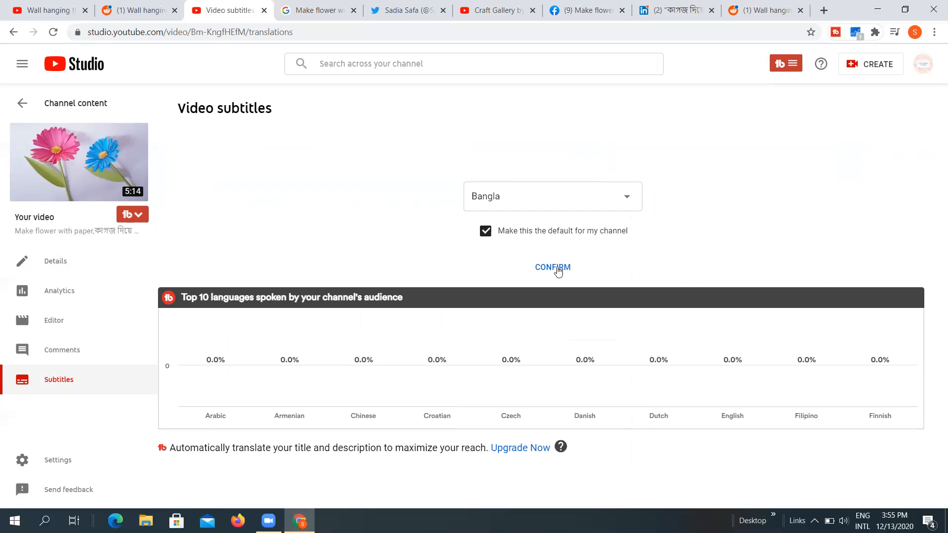
left_click(553, 268)
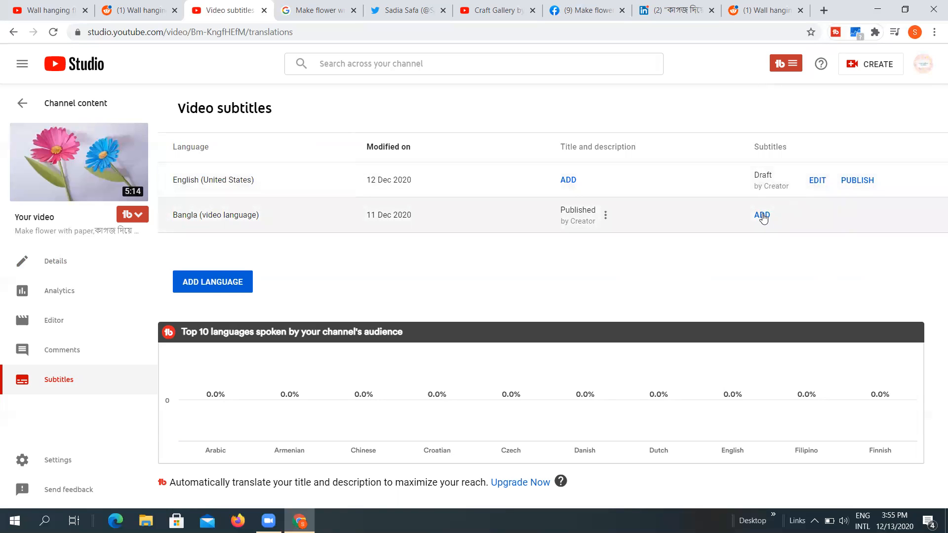
Step: Add Bangla subtitles to the video and choose to type the captions manually
left_click(763, 216)
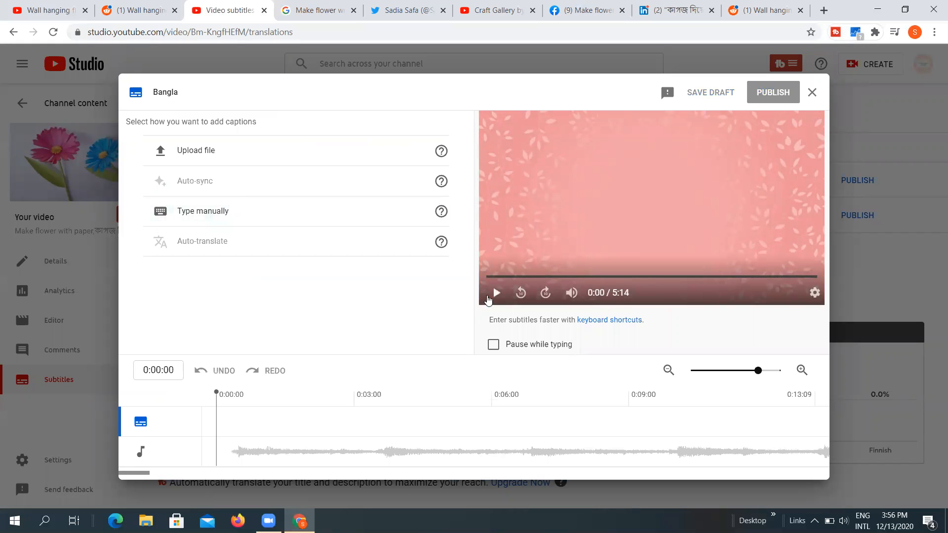
left_click(500, 6)
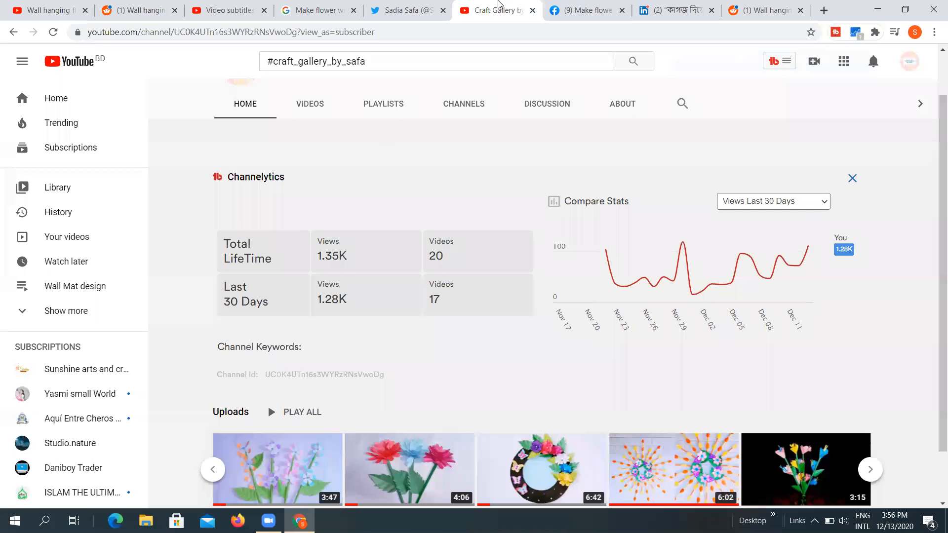
left_click(74, 6)
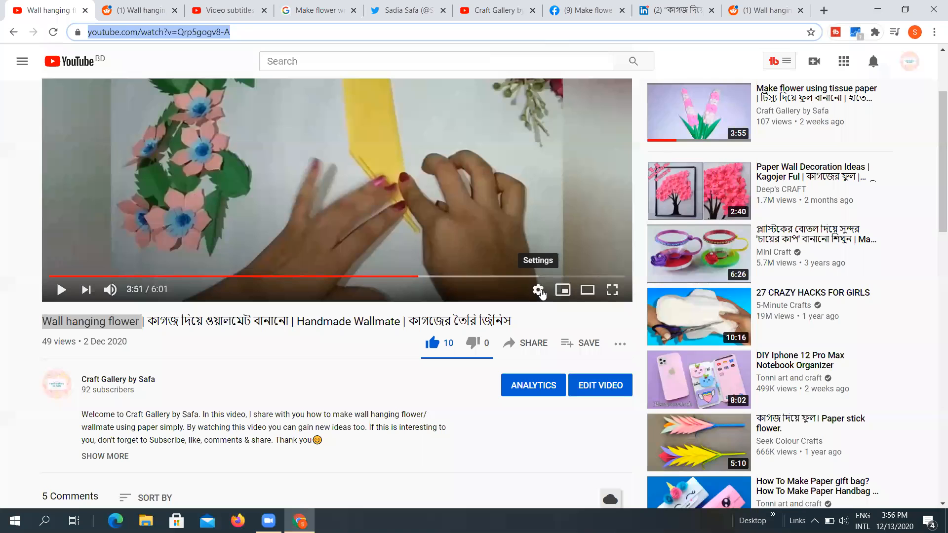
left_click(501, 7)
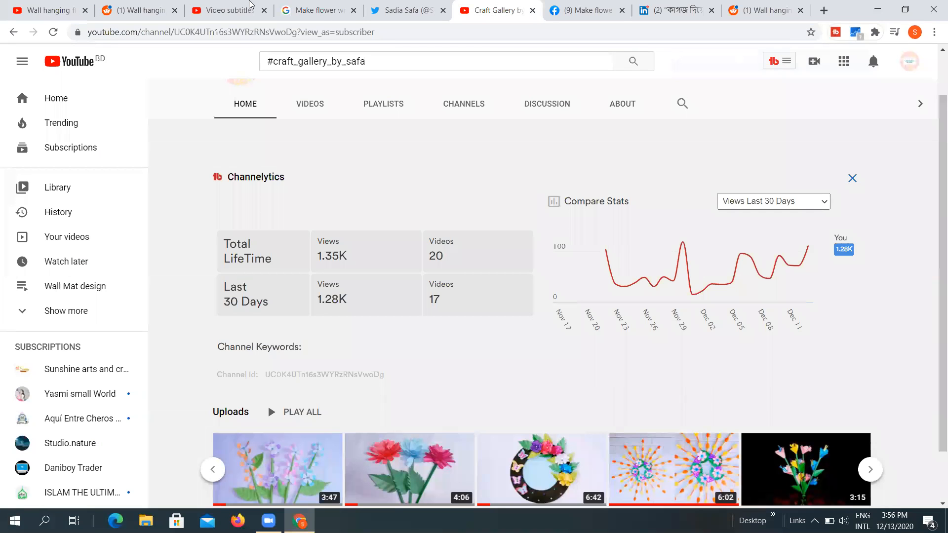
left_click(214, 5)
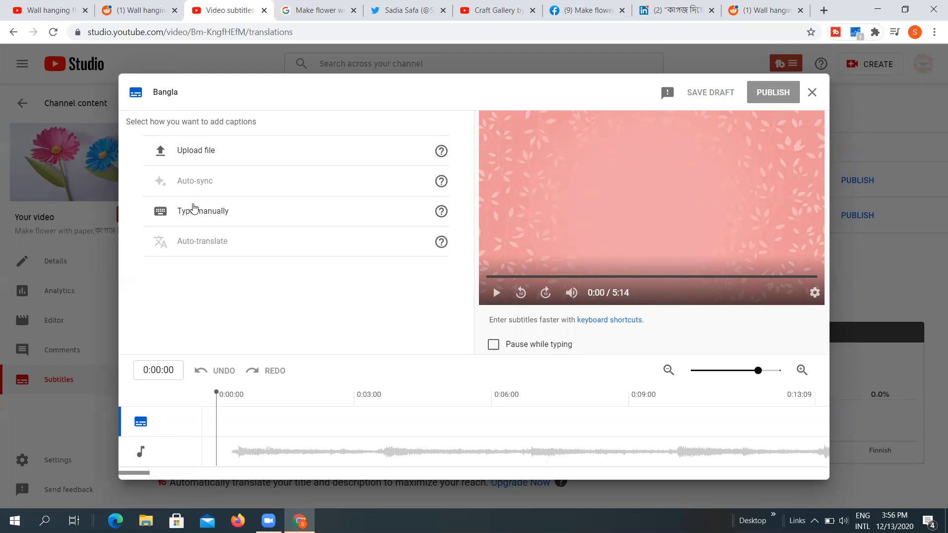
left_click(192, 213)
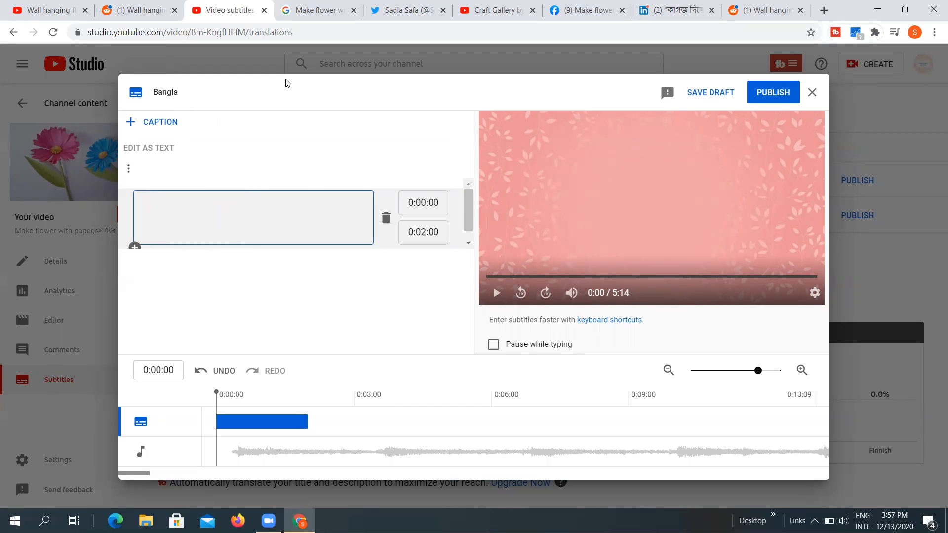
Step: Copy কাগজ দিয়ে ওয়ালমেট বানানো from the wall hanging flower video's title and paste it into the empty Bangla caption
left_click(50, 10)
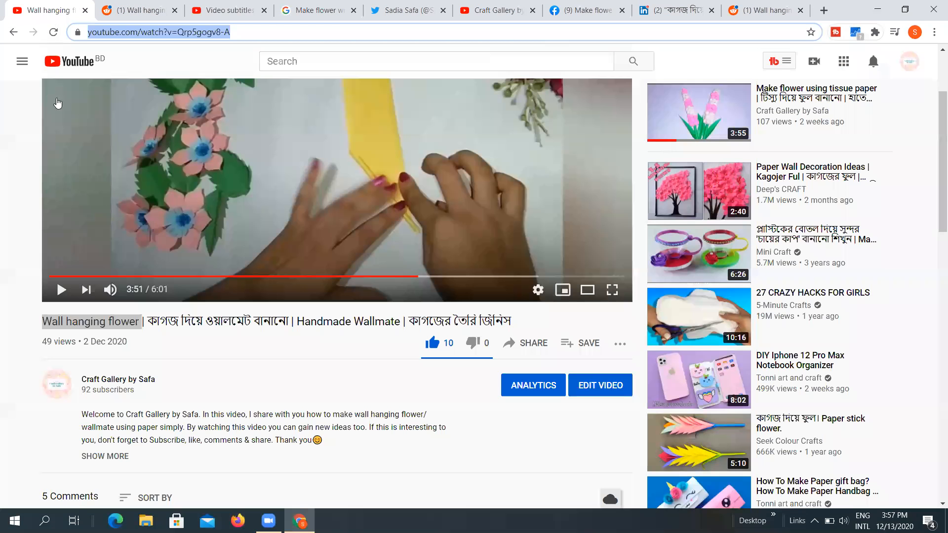
left_click(148, 318)
left_click_drag(148, 318, 284, 317)
right_click(291, 318)
left_click(316, 325)
left_click(240, 4)
left_click(174, 193)
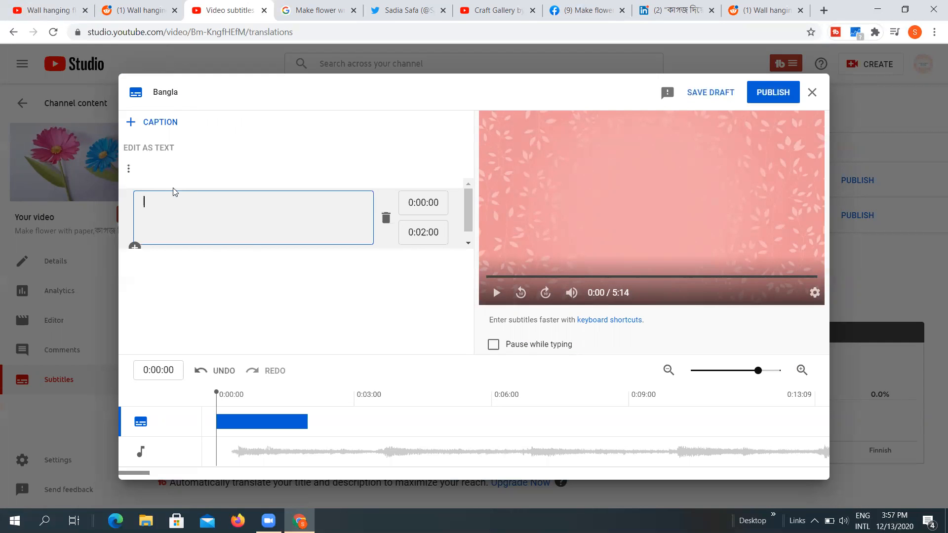
right_click(174, 201)
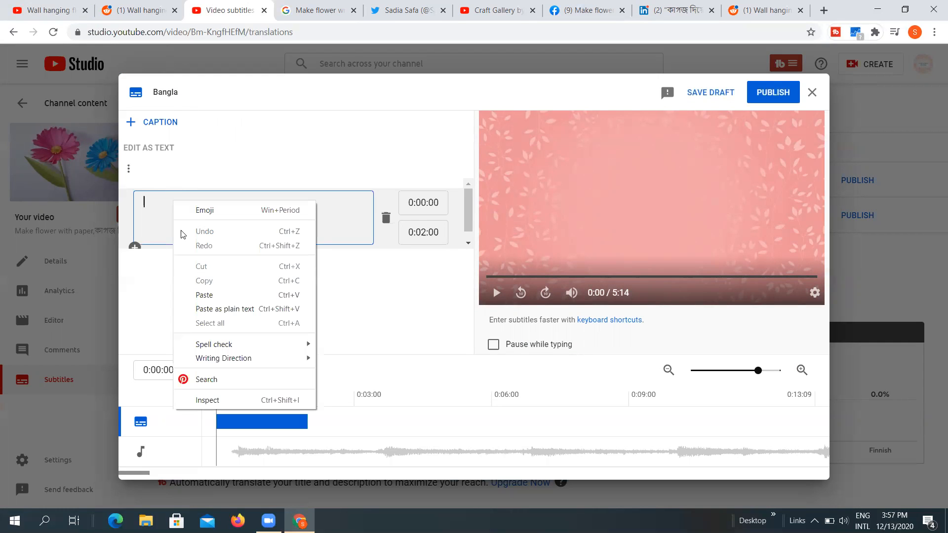
left_click(211, 295)
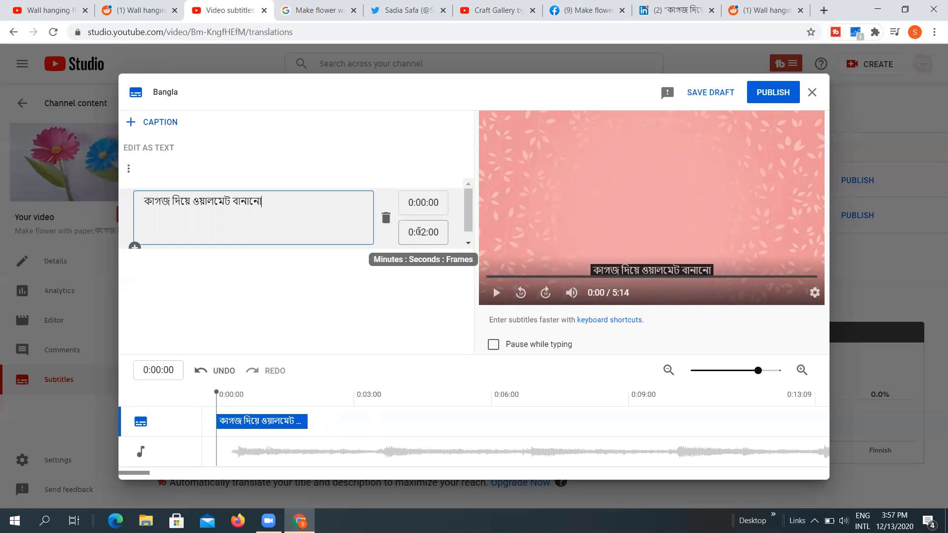
Step: Set the caption's end time to 0:10:00
left_click(422, 232)
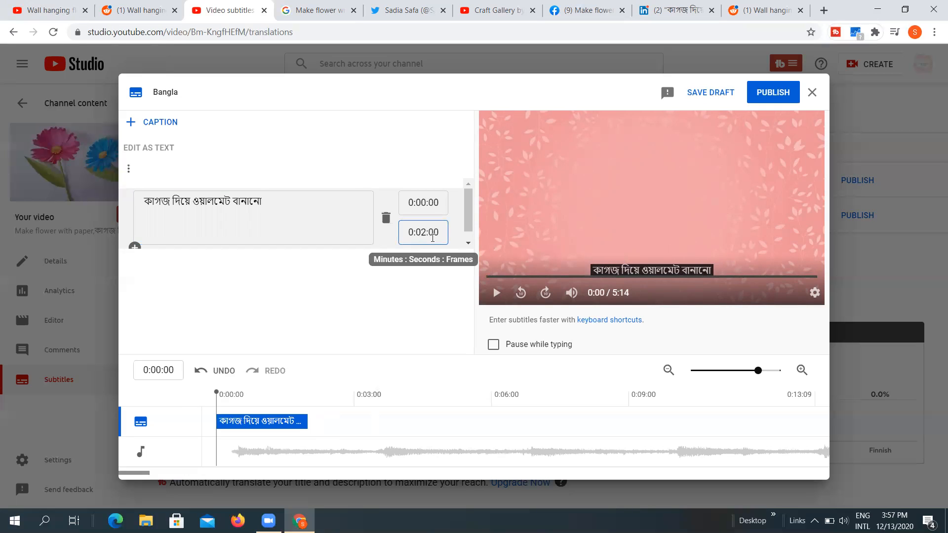
key("BackSpace")
key("BackSpace")
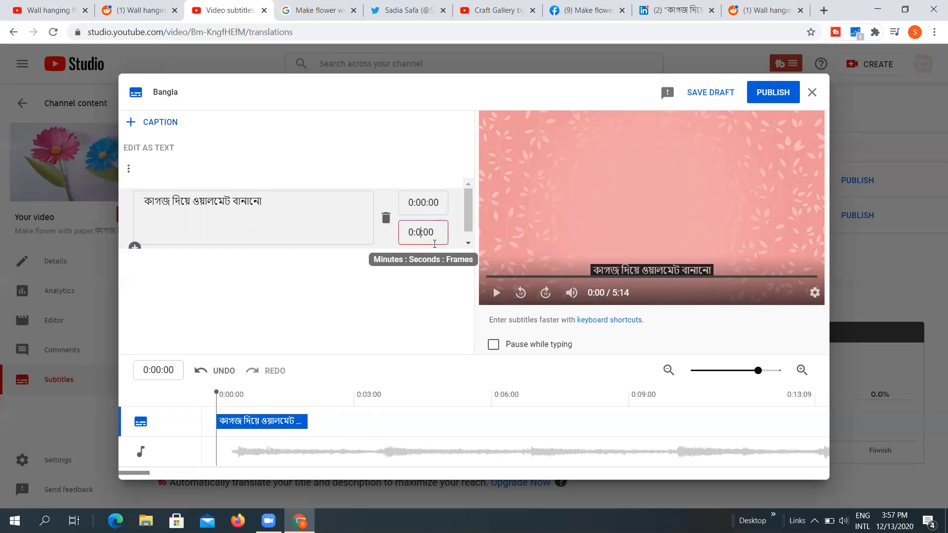
type("10")
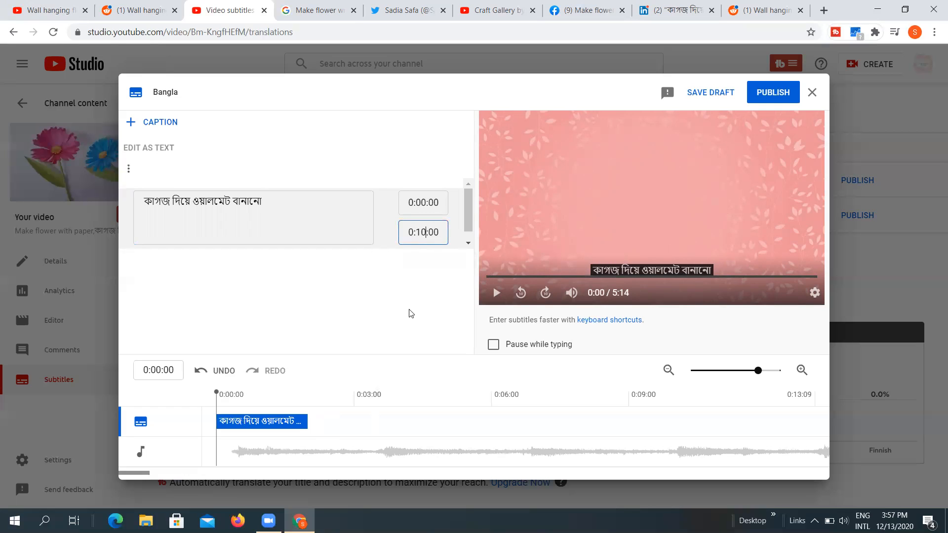
left_click(468, 281)
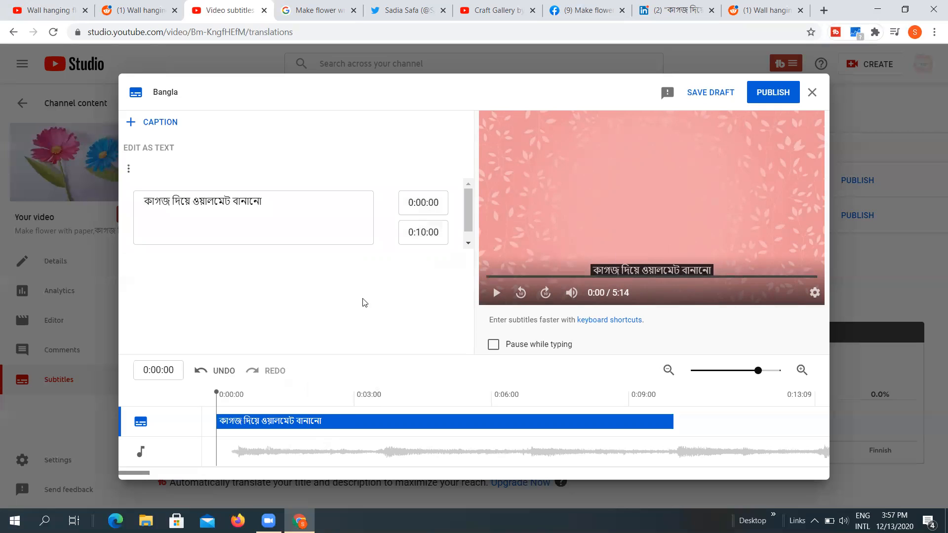
Step: Shorten the caption by setting its end time to 0:05:00
double_click(420, 232)
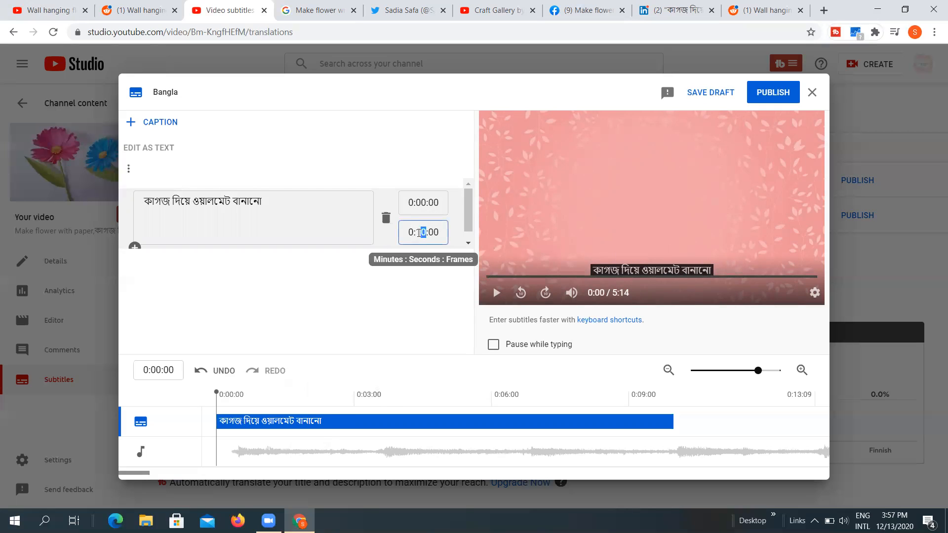
key("BackSpace")
key("BackSpace")
type("5")
type("5")
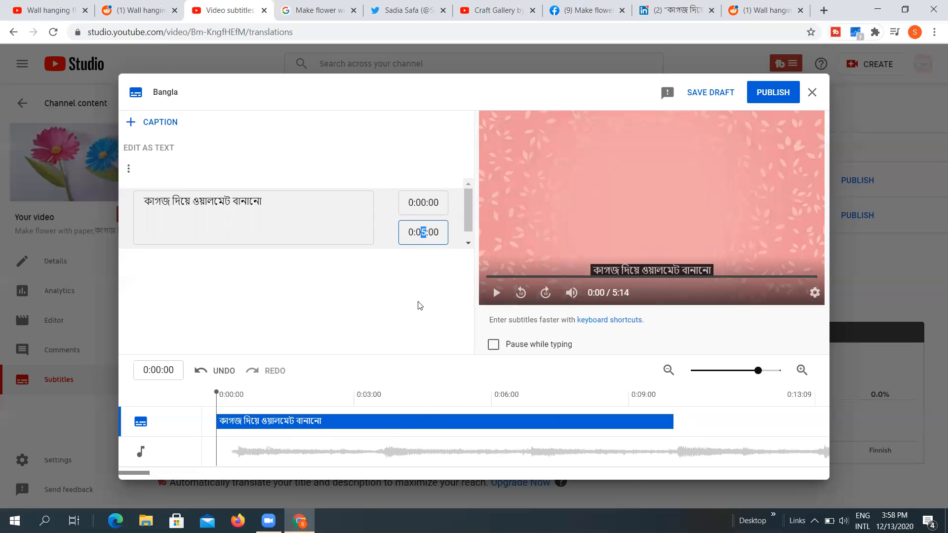
Step: Set the caption's start time to 0:12:00 and its end time to 0:25:00
left_click(425, 203)
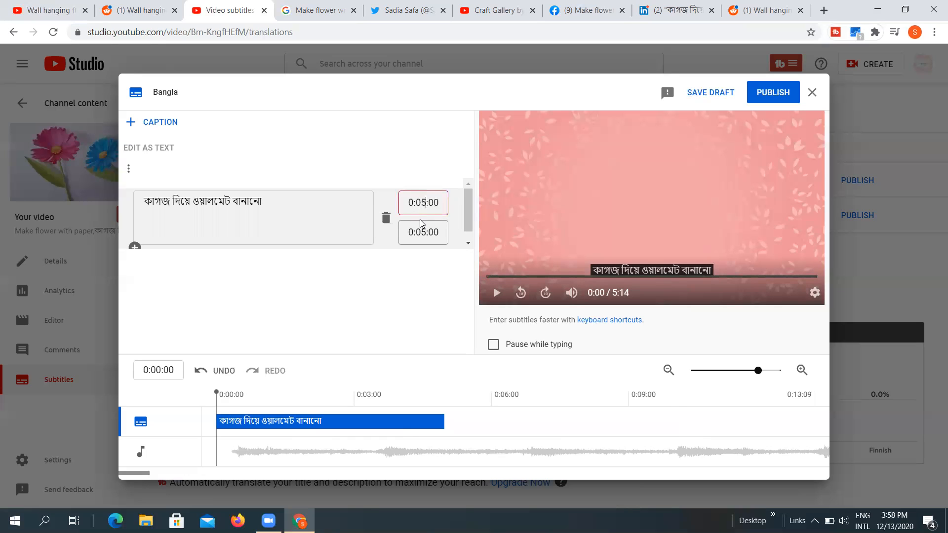
double_click(428, 220)
key("BackSpace")
type("12")
left_click(421, 233)
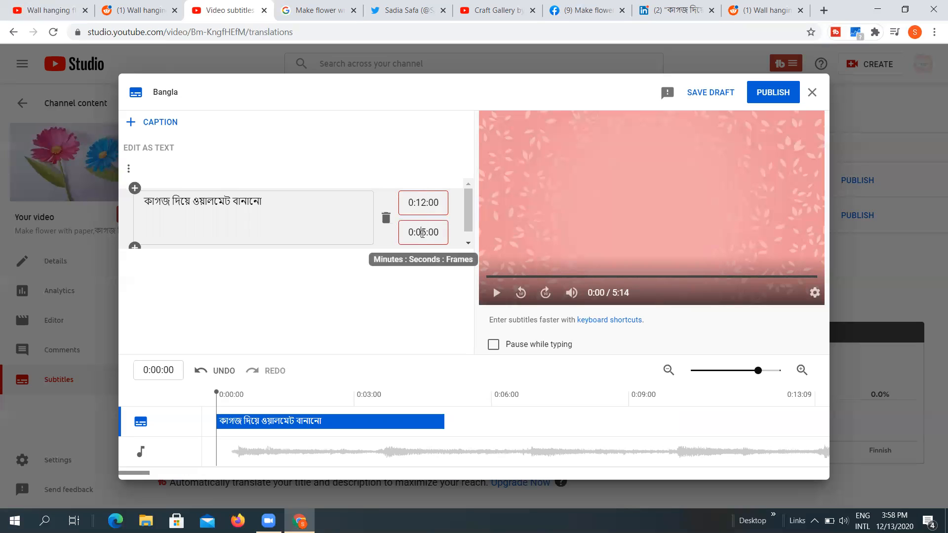
key("BackSpace")
type("2")
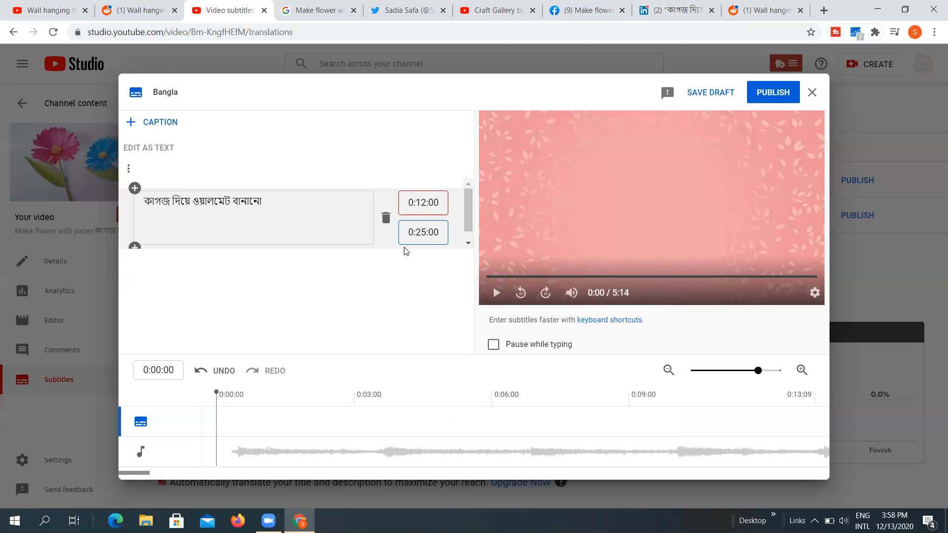
left_click(437, 209)
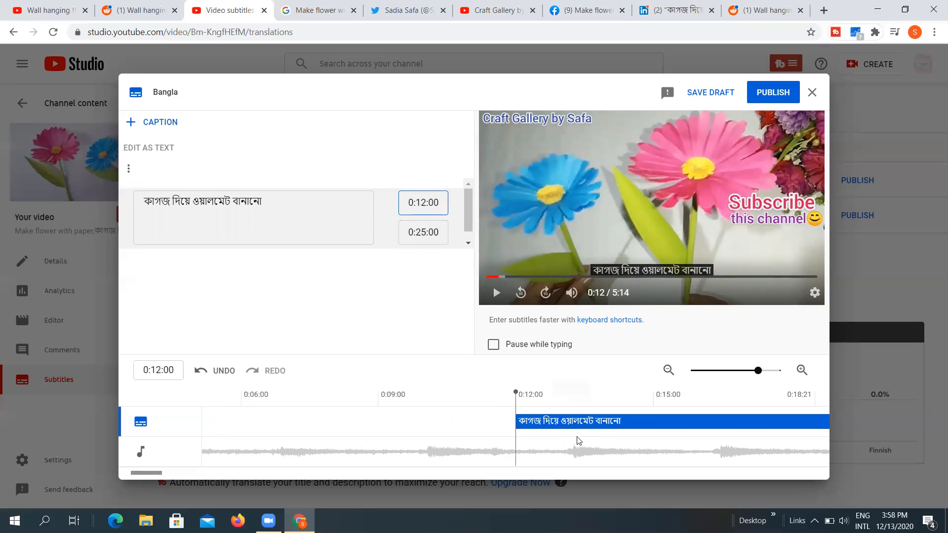
left_click(436, 296)
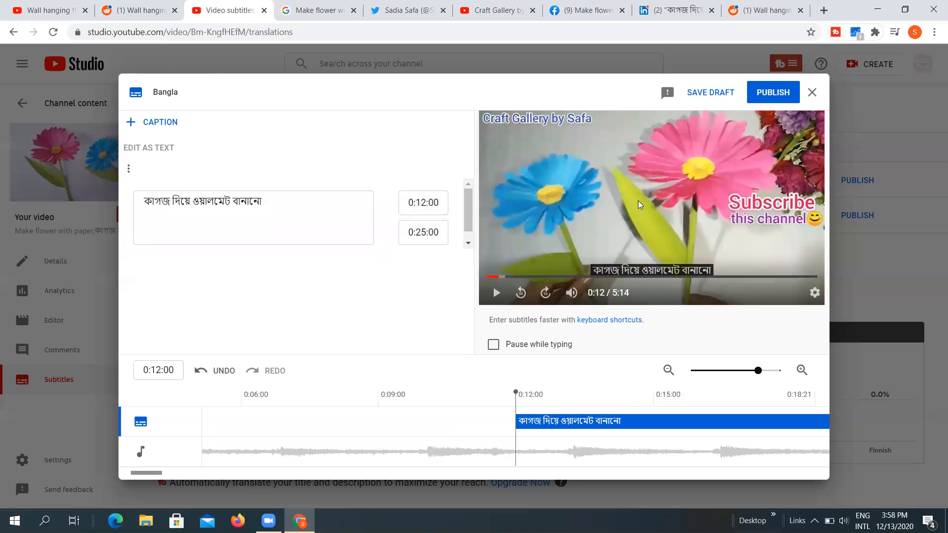
Step: Open the 3:47 paper-flower video from the channel's uploads and copy কাগজ দিয়ে ফুল বানানো from its title
left_click(57, 10)
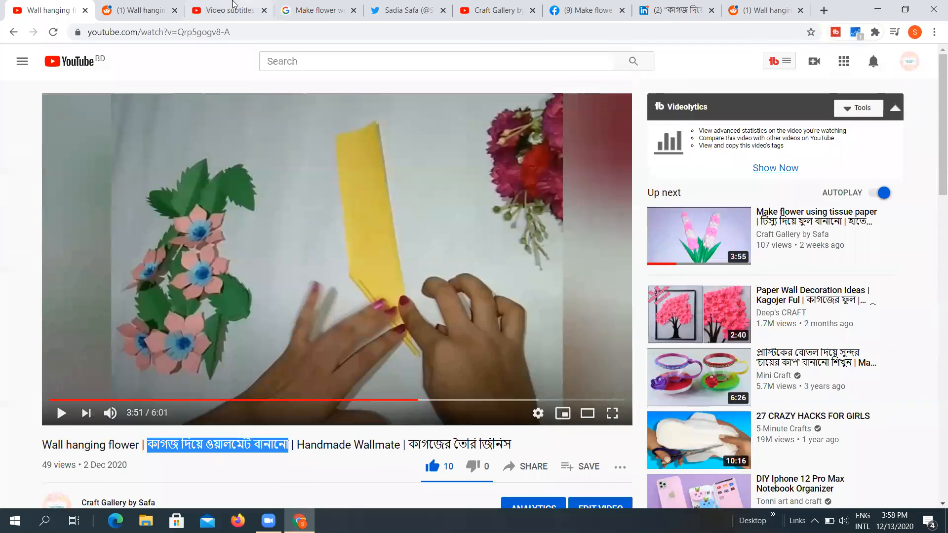
left_click(232, 10)
left_click(476, 10)
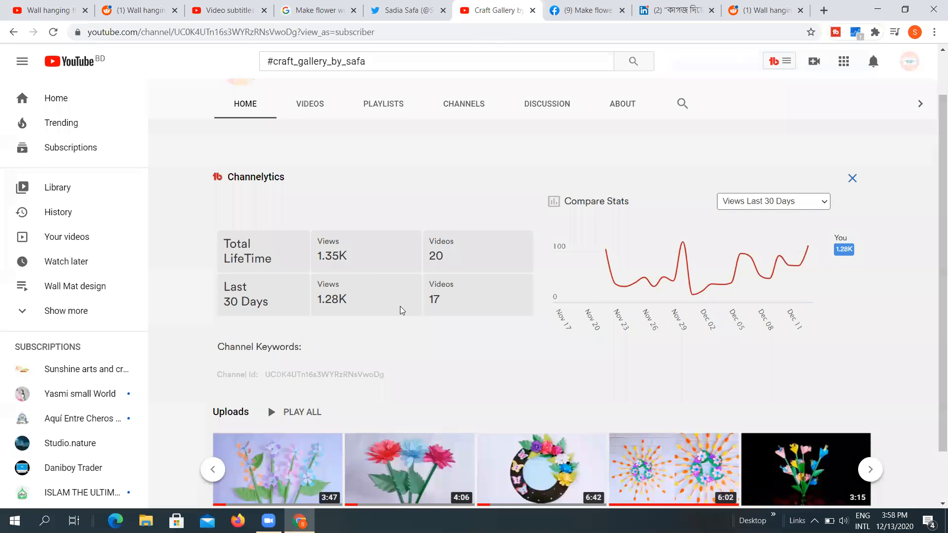
scroll(402, 310, "down", 1)
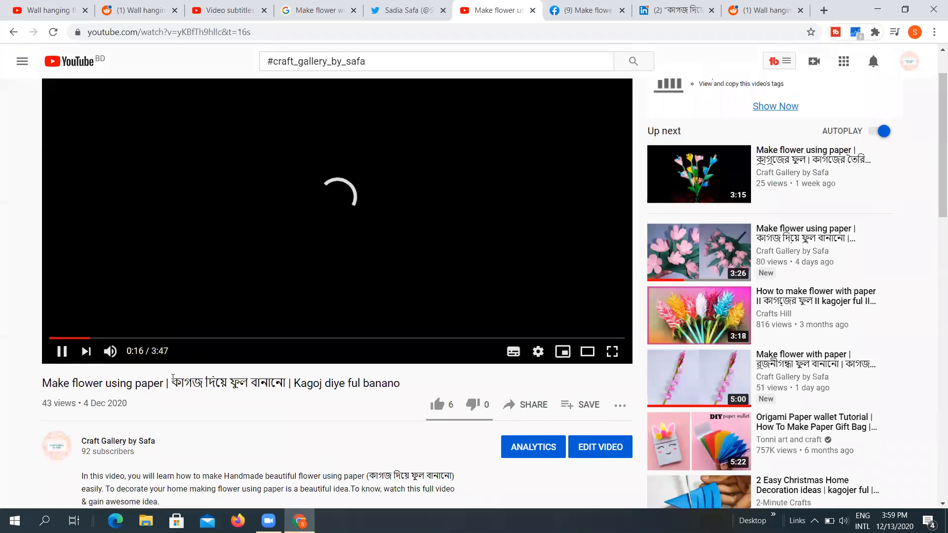
left_click_drag(173, 378, 286, 384)
right_click(286, 390)
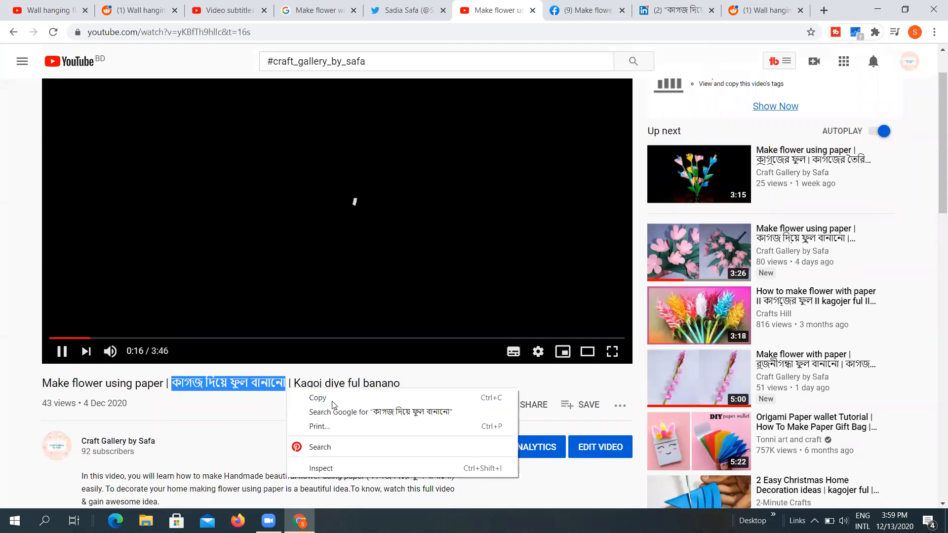
left_click(333, 398)
Step: Replace the Bangla caption's text in the subtitle editor with the copied phrase কাগজ দিয়ে ফুল বানানো
left_click(138, 10)
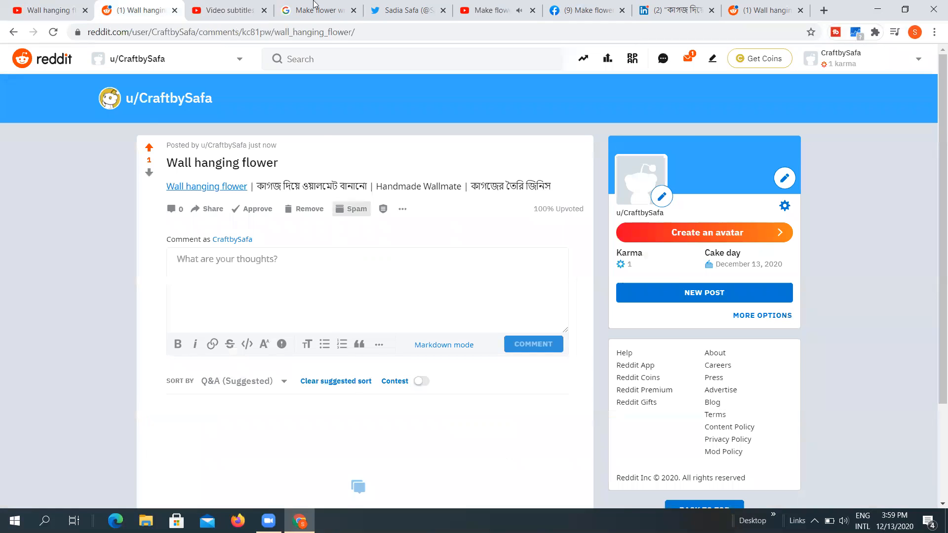
left_click(226, 10)
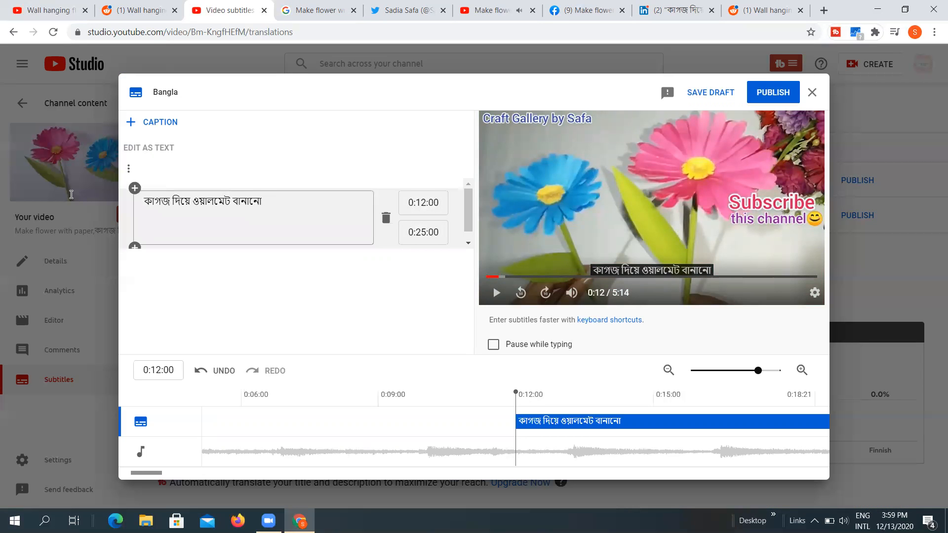
triple_click(155, 213)
key("ctrl+v")
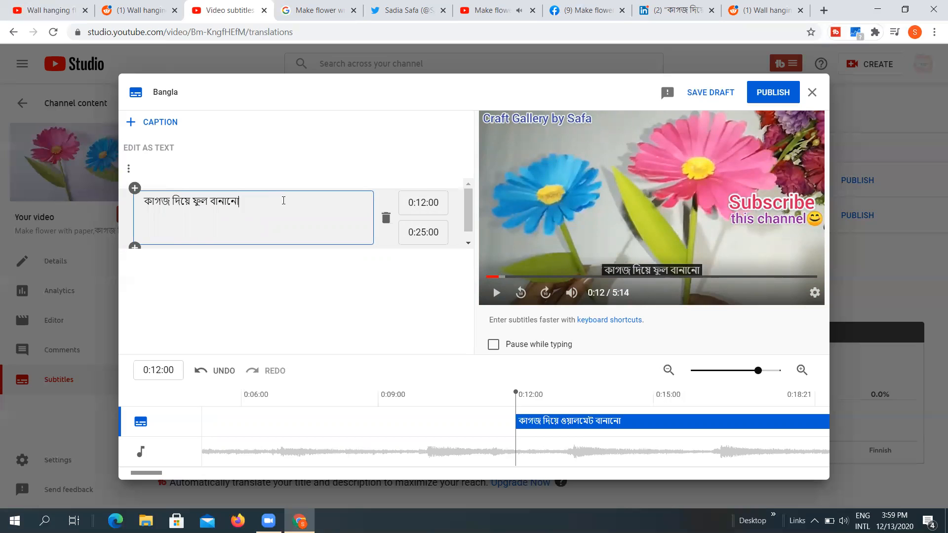
left_click(485, 345)
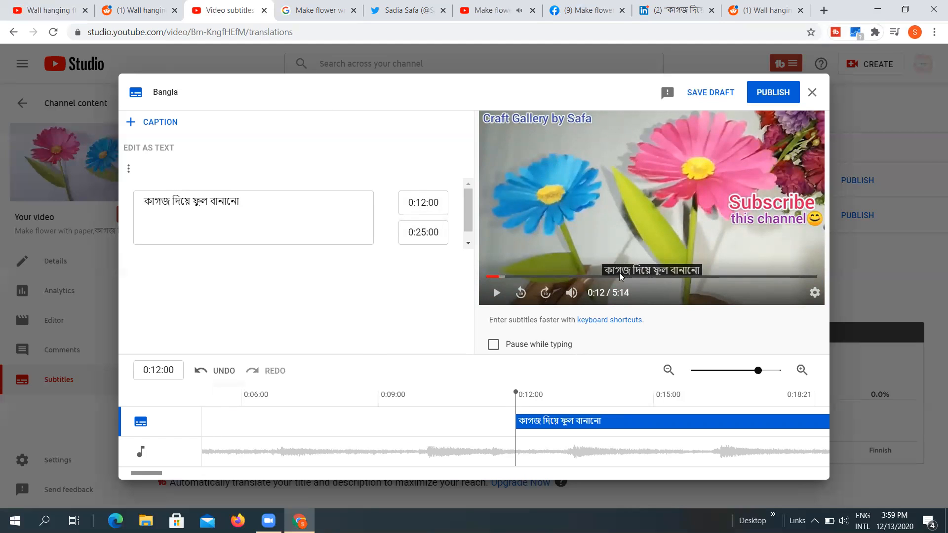
Step: Try repeating the phrase কাগজ দিয়ে ফুল বানানো several times in the caption and remove the repeats
left_click(259, 198)
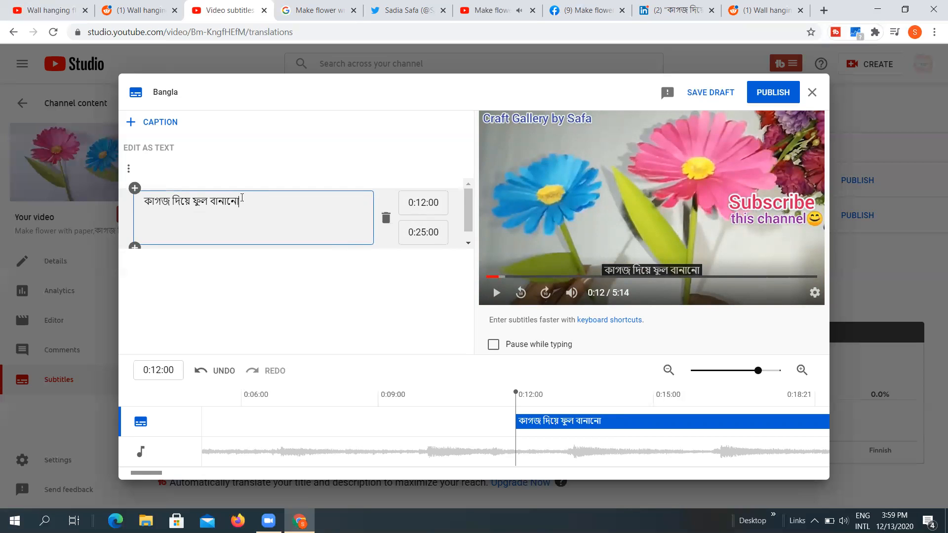
key("ctrl+v")
key("ctrl+v")
key("ctrl+v")
key("ctrl+v")
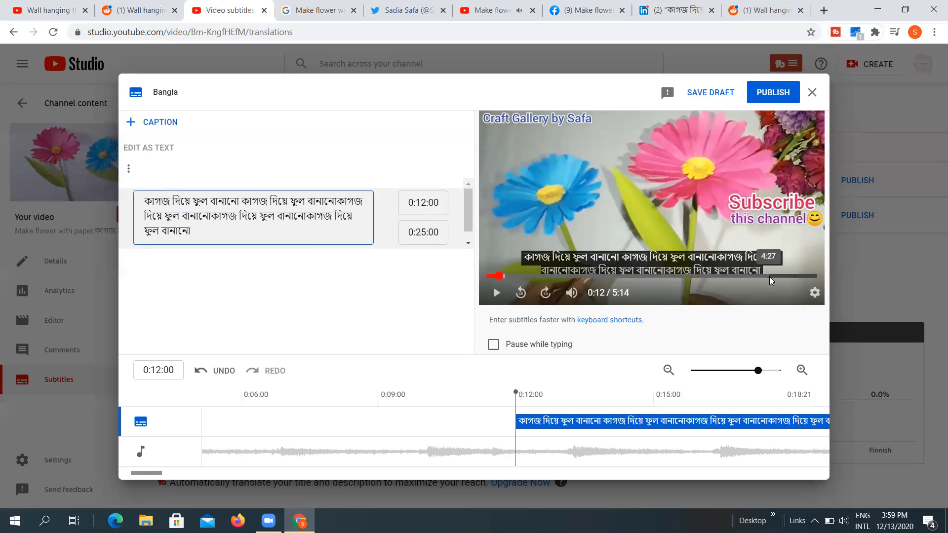
left_click_drag(243, 201, 301, 228)
key("BackSpace")
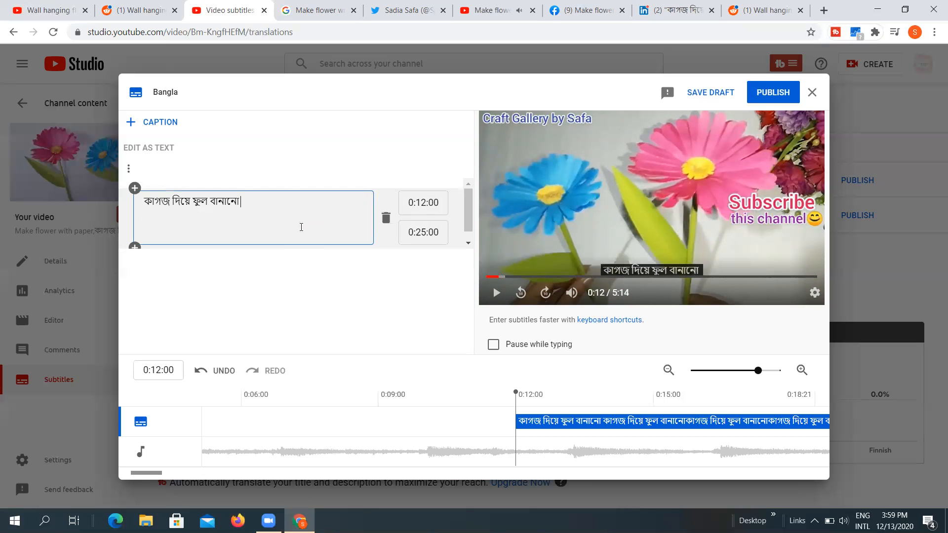
left_click(127, 4)
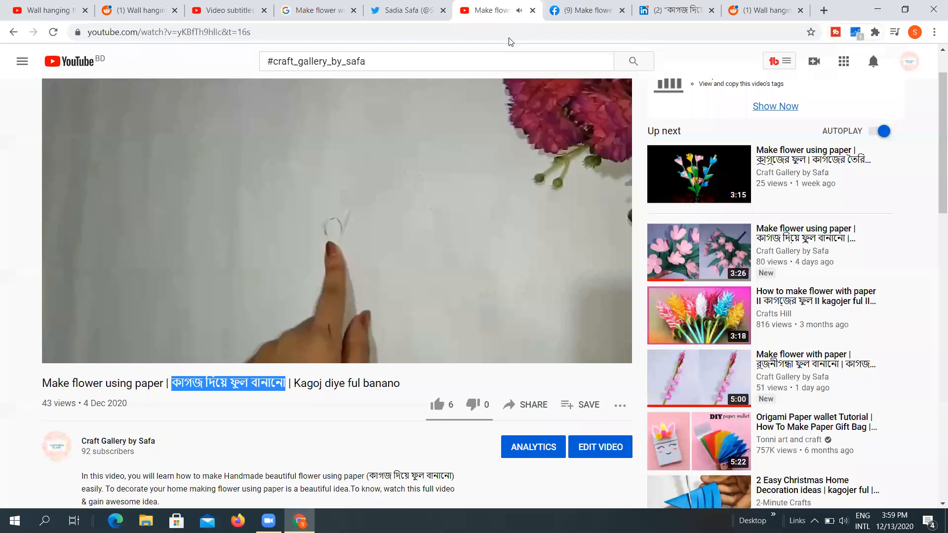
left_click(489, 10)
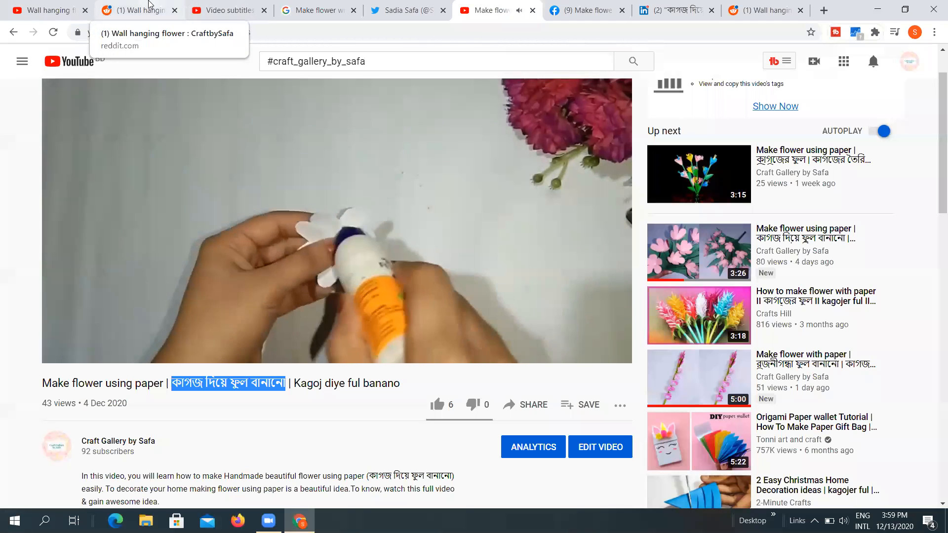
left_click(166, 6)
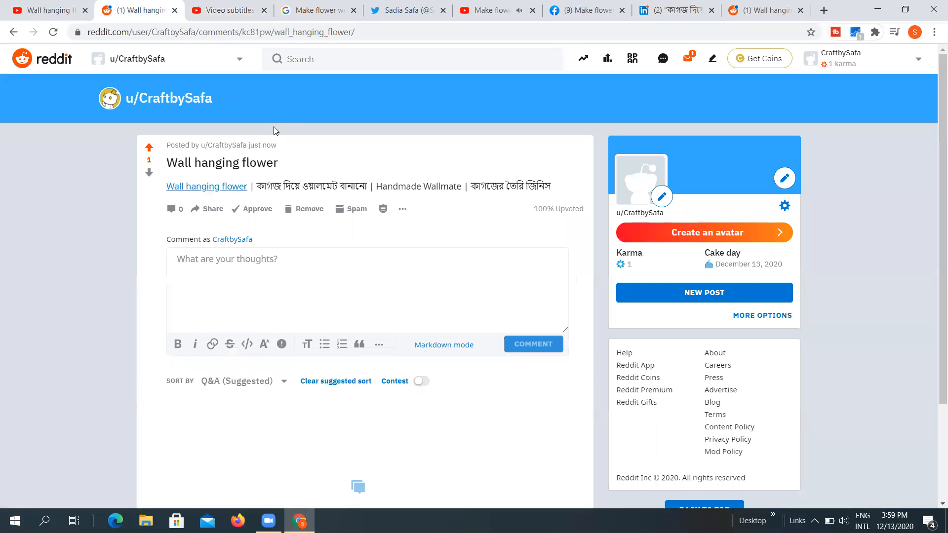
left_click(241, 5)
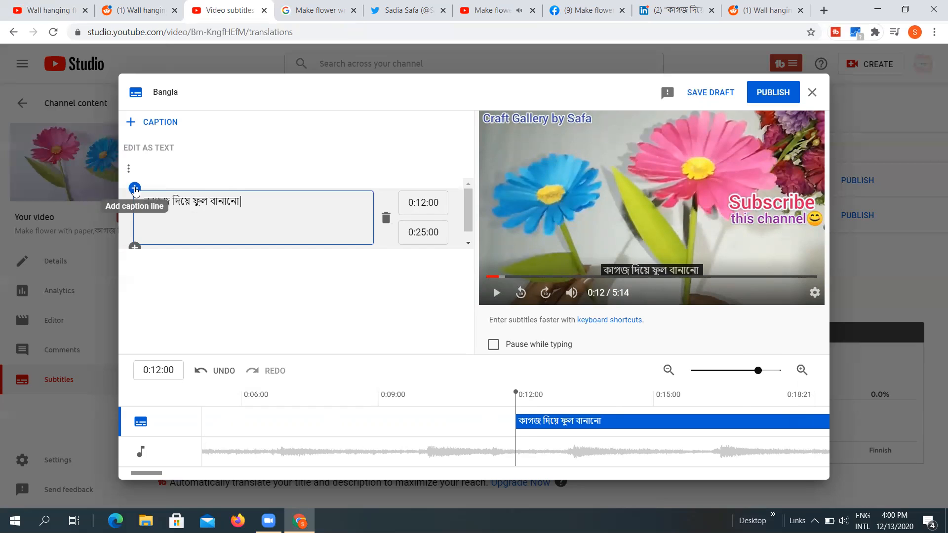
Step: Add a caption line to the Bangla subtitles, with start time 0:26:00 and end time 0:55:00
left_click(135, 188)
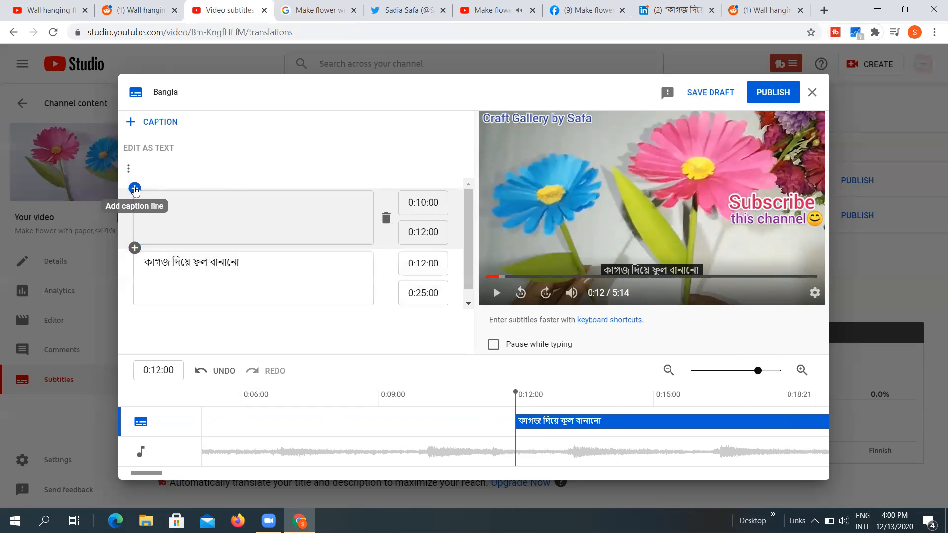
left_click(207, 214)
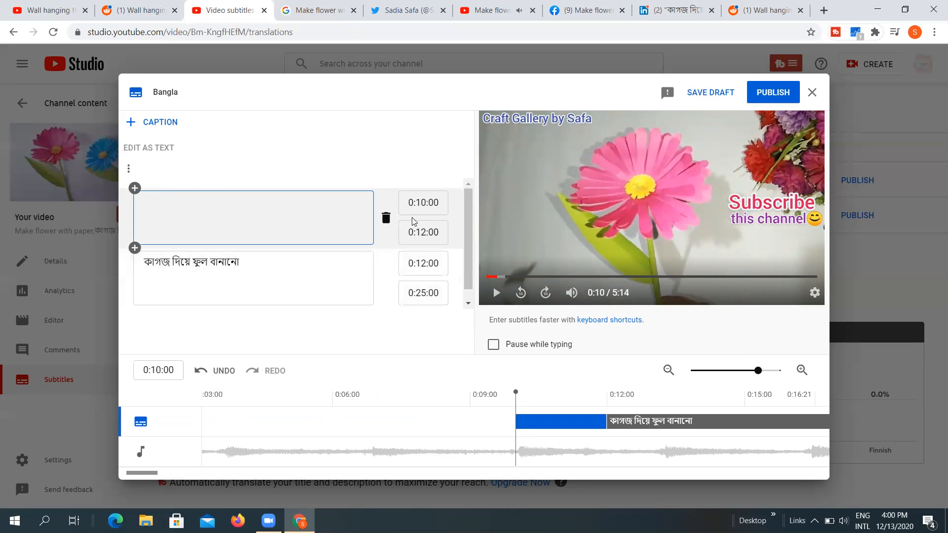
double_click(424, 202)
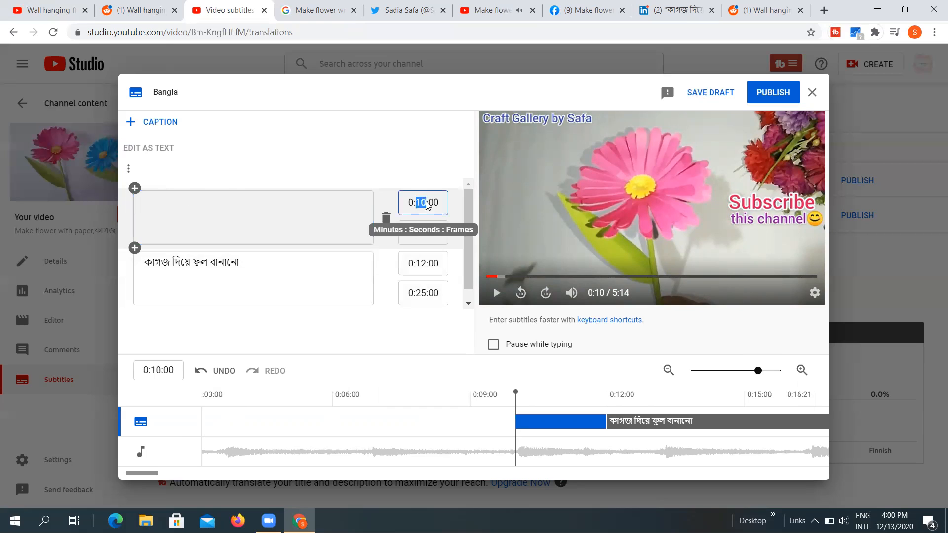
type("26")
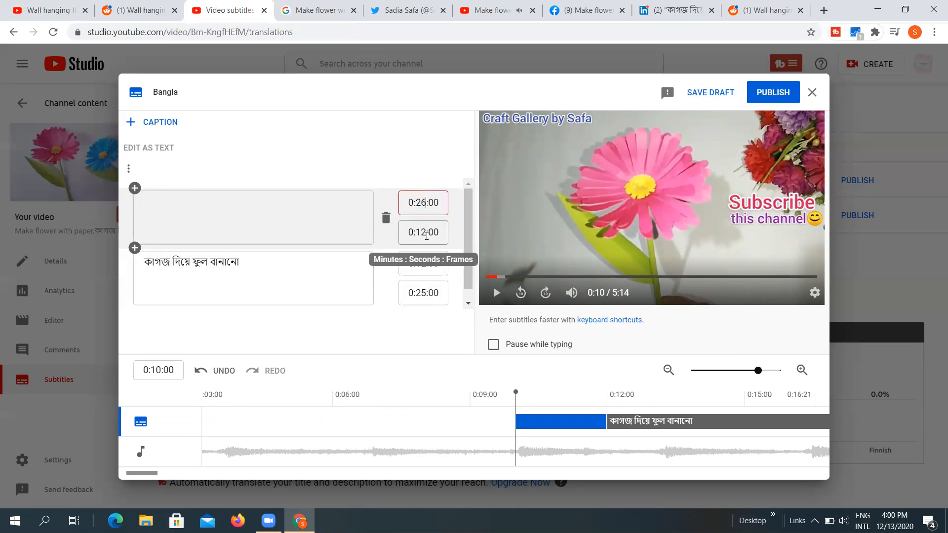
double_click(420, 231)
key("BackSpace")
key("BackSpace")
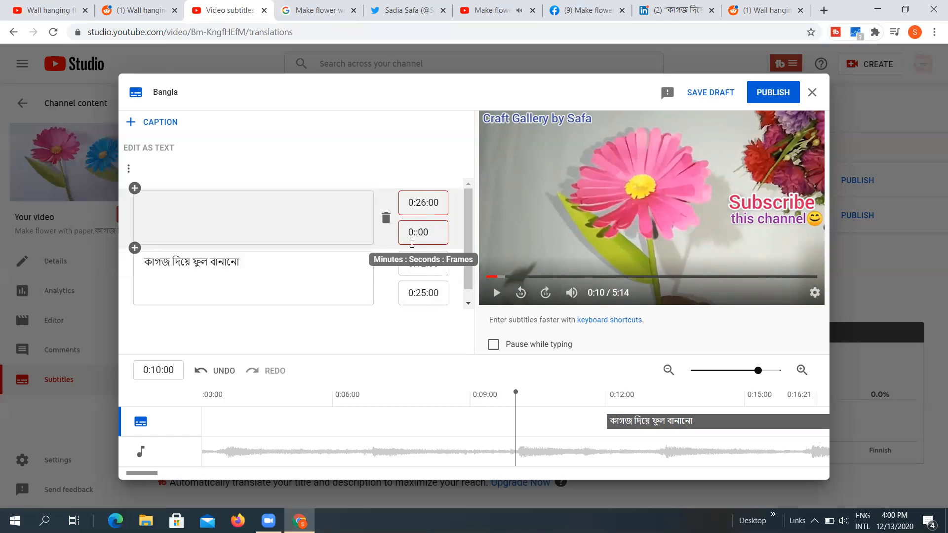
type("55")
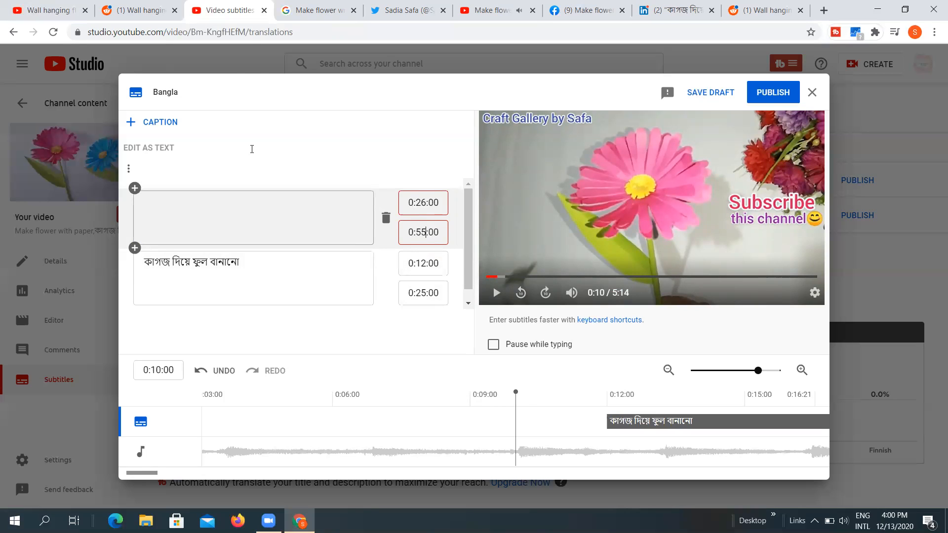
Step: Enter কাগজ দিয়ে ফুল বানানো as the new caption's text and publish the Bangla subtitles
left_click(214, 231)
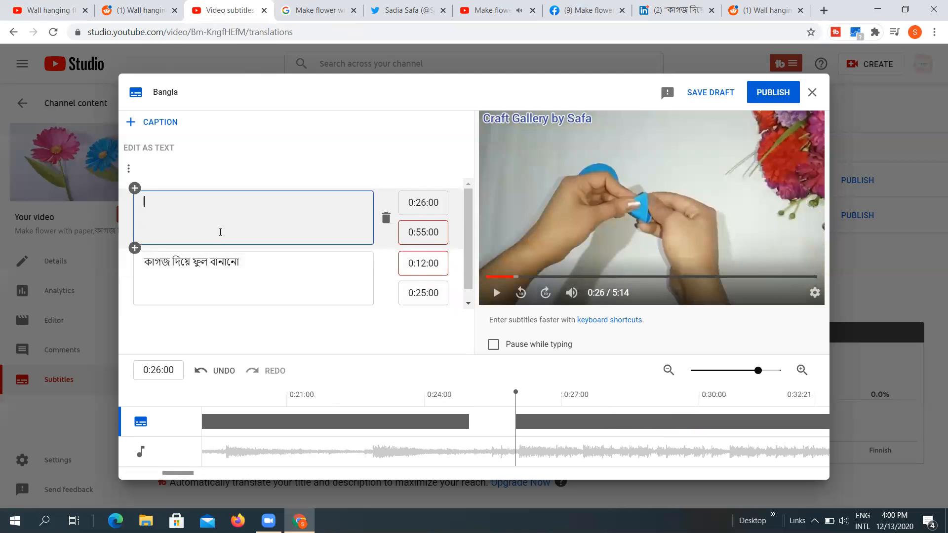
type("কাগজ দিয়ে ফুল বানানো")
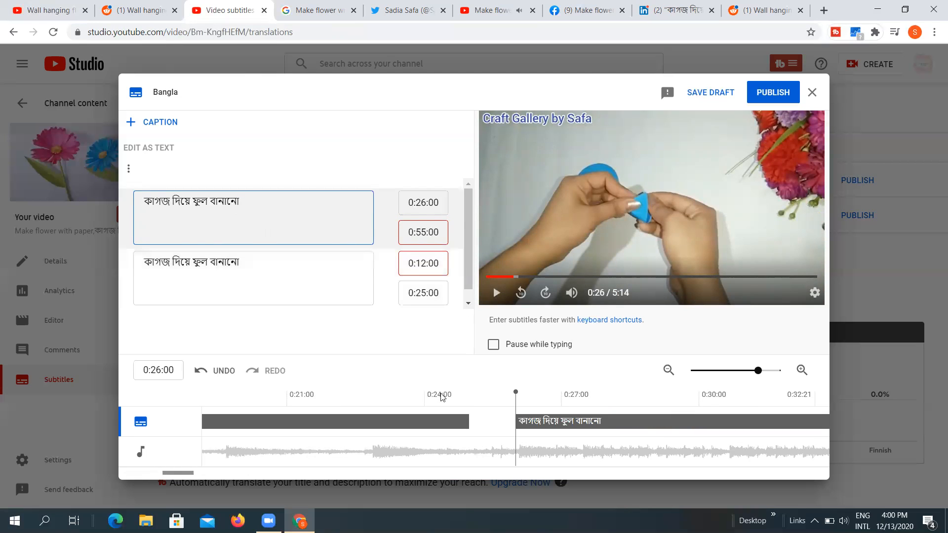
left_click(434, 168)
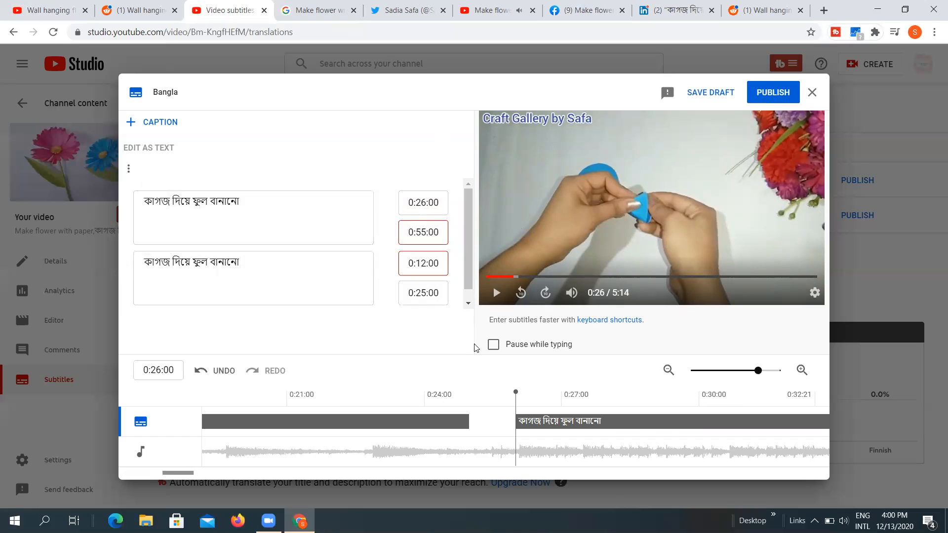
left_click(782, 91)
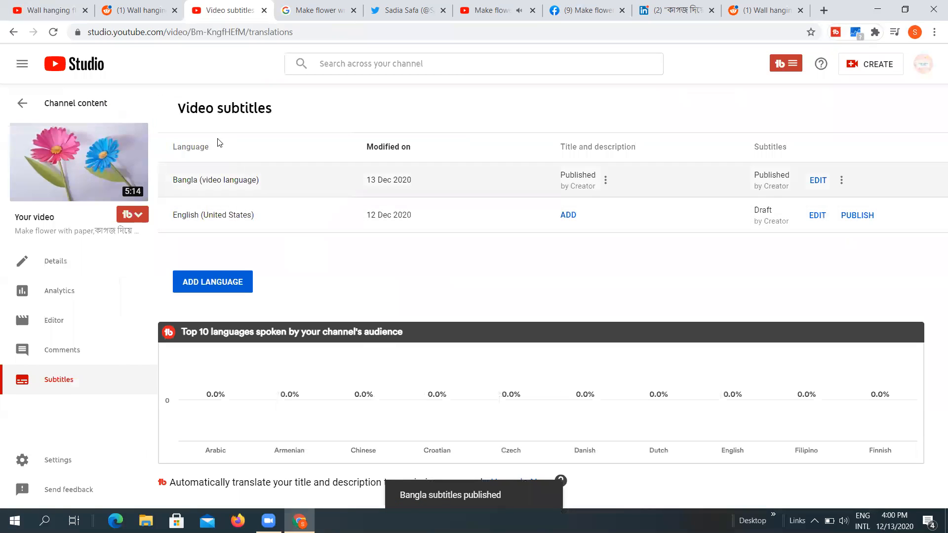
Step: Open the 5:14 paper-flower video's watch page, turn on subtitles and check the Bangla captions during playback
left_click(84, 165)
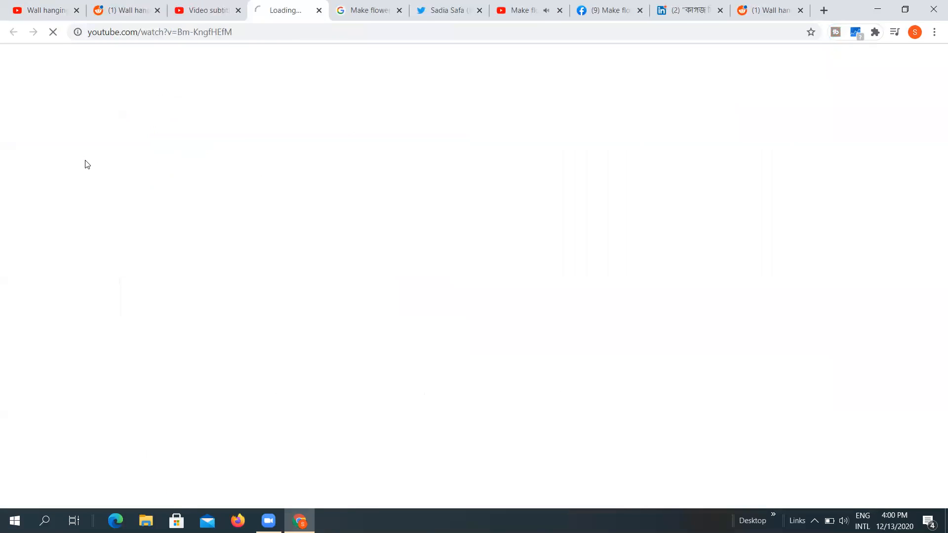
left_click(206, 10)
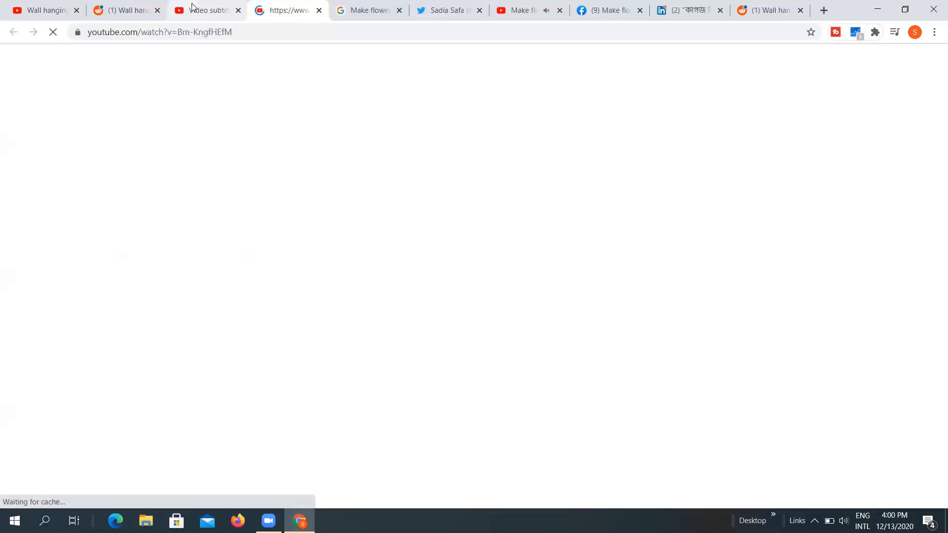
left_click(44, 10)
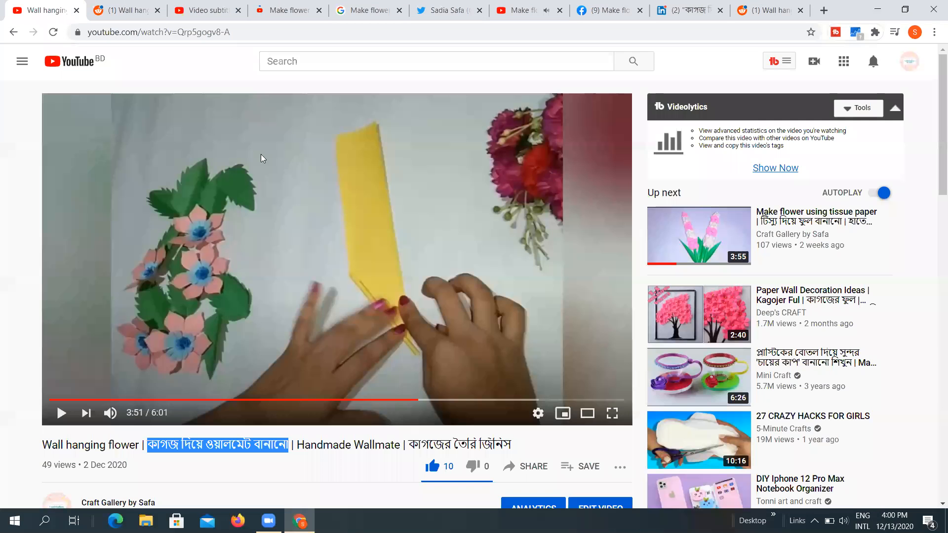
left_click(280, 11)
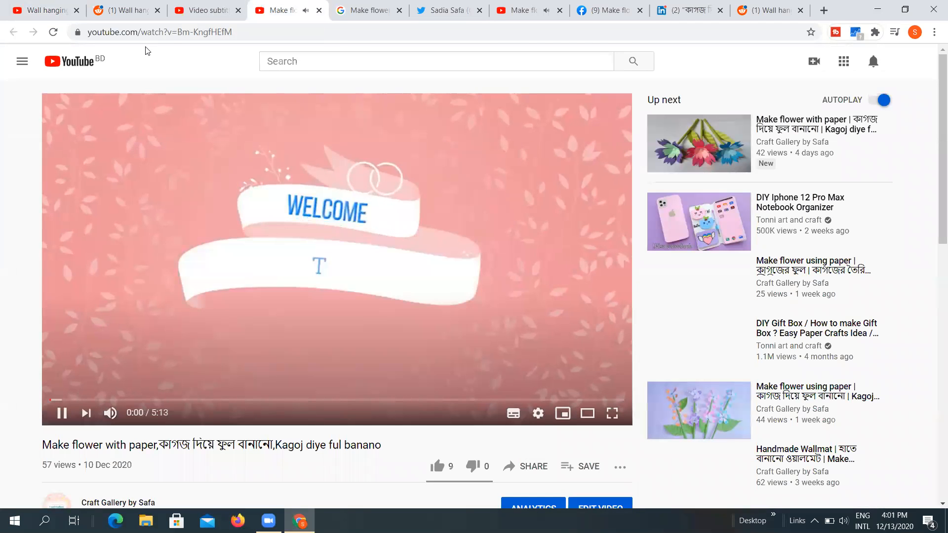
scroll(247, 274, "down", 2)
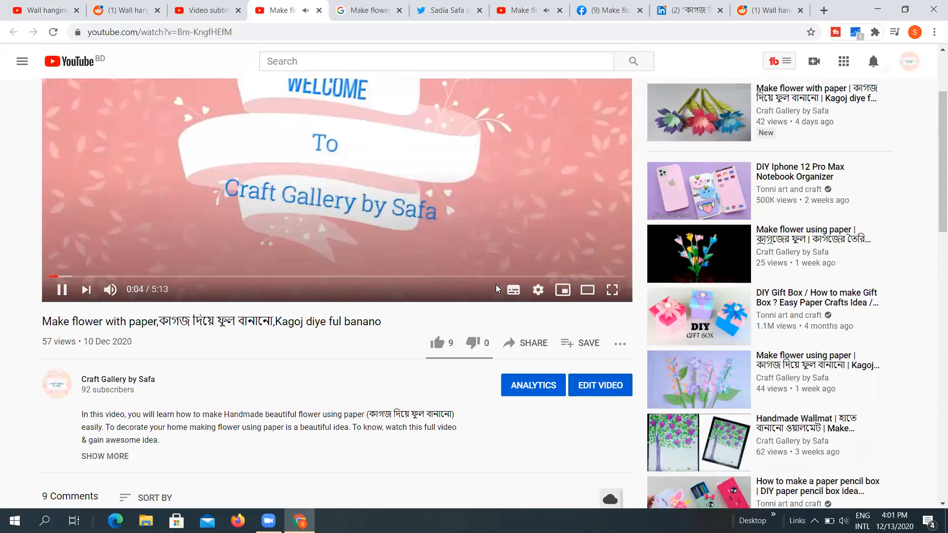
left_click(514, 290)
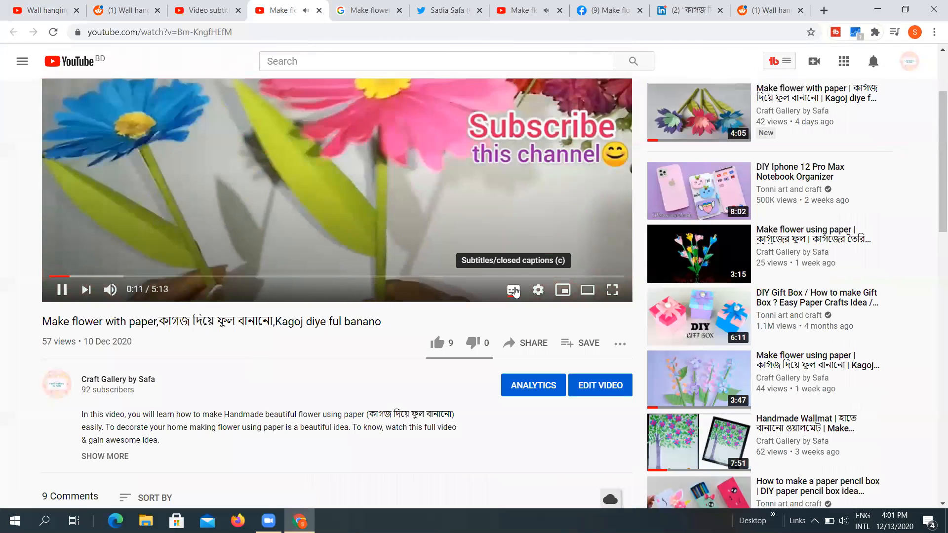
left_click(96, 275)
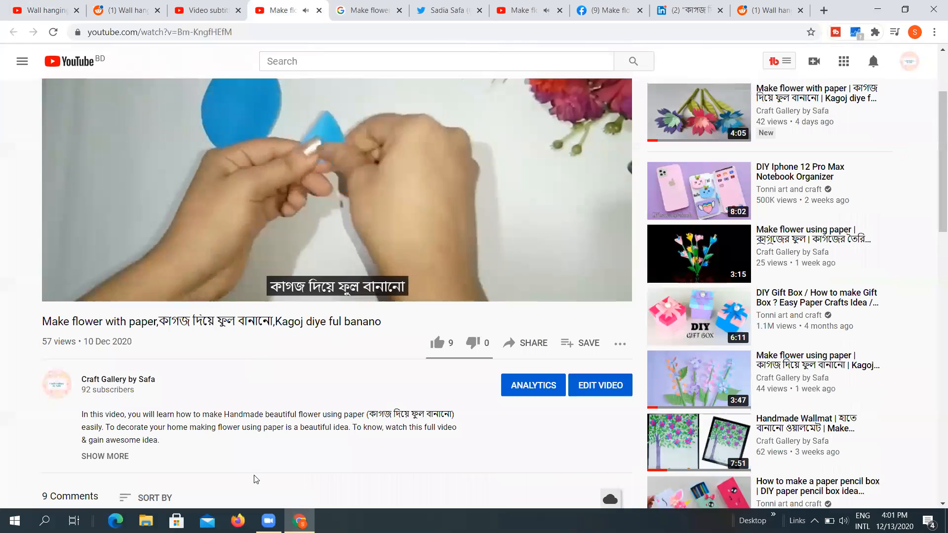
left_click(61, 289)
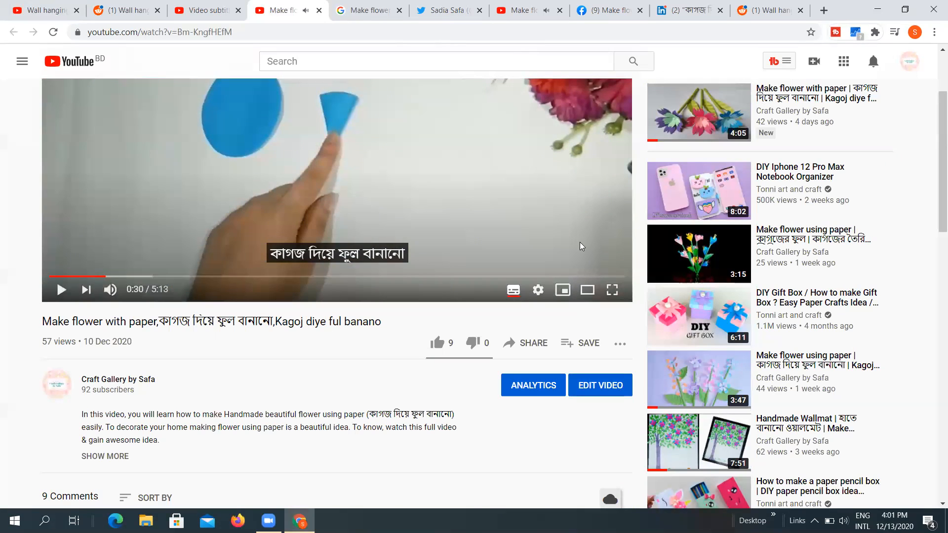
scroll(523, 232, "up", 3)
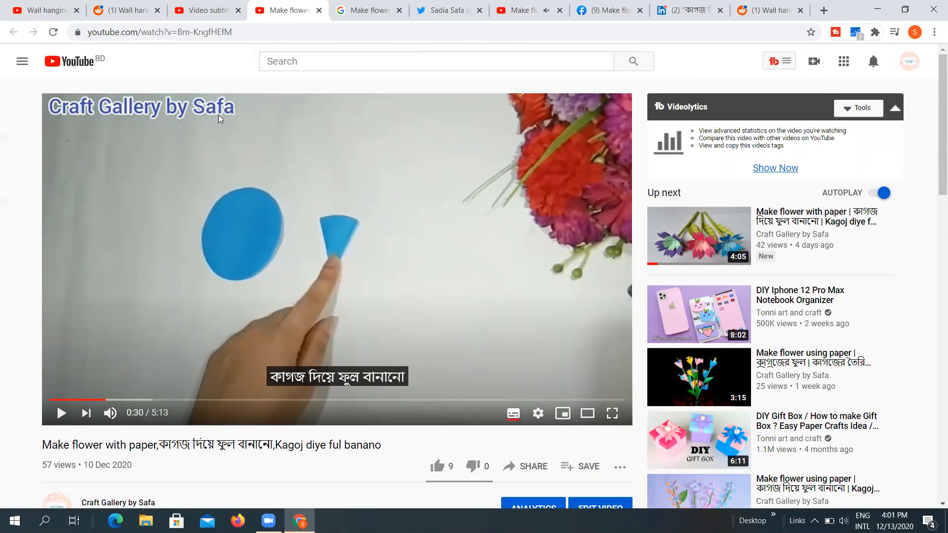
Step: Go back to the wall hanging flower video and open the Craft Gallery by Safa channel page from it
left_click(123, 10)
left_click(207, 10)
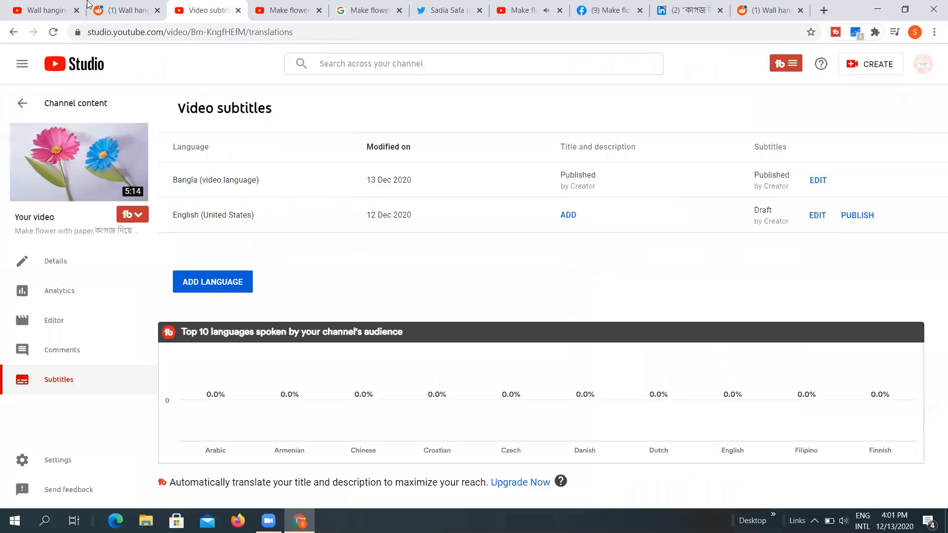
left_click(47, 10)
scroll(62, 459, "down", 2)
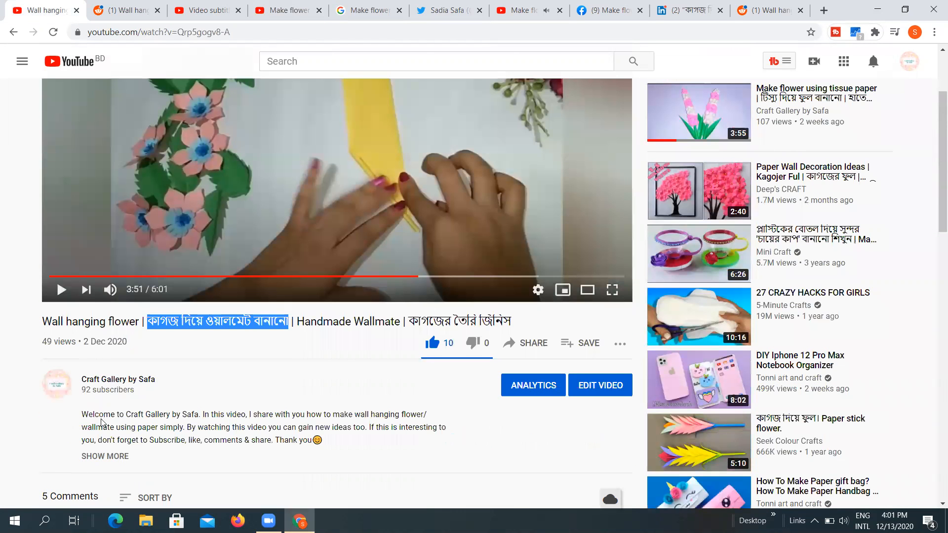
left_click(116, 383)
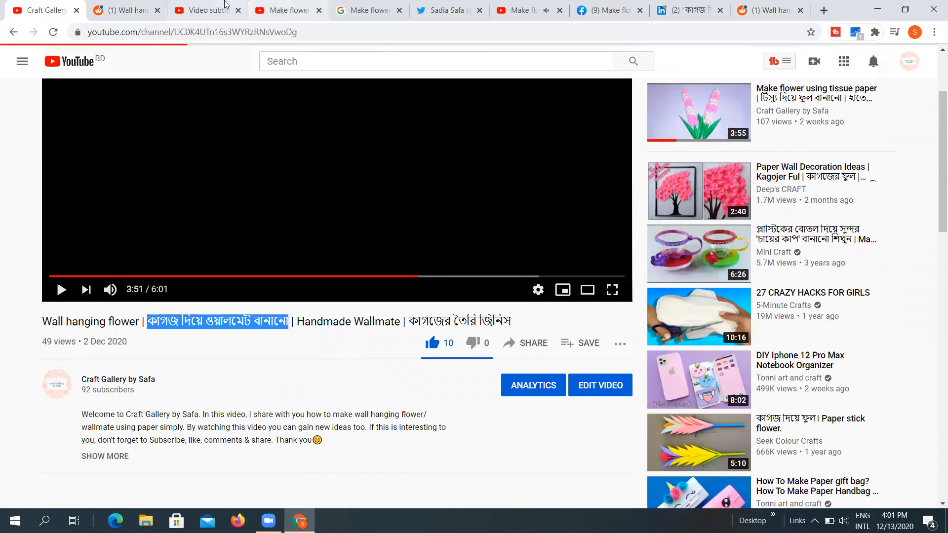
Step: Close the video subtitles, 5:14 paper-flower video and first Reddit post pages, and return to the channel page
left_click(230, 9)
left_click(238, 10)
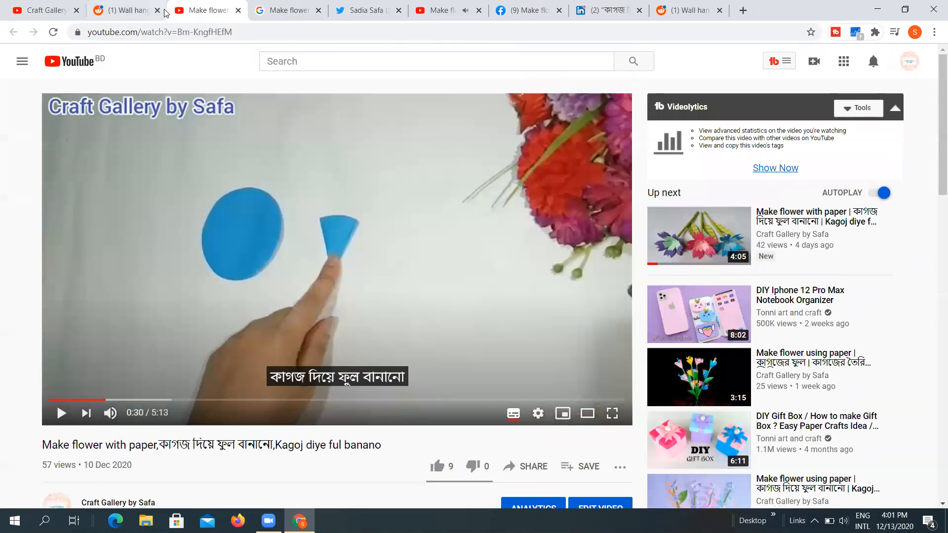
left_click(238, 10)
left_click(159, 15)
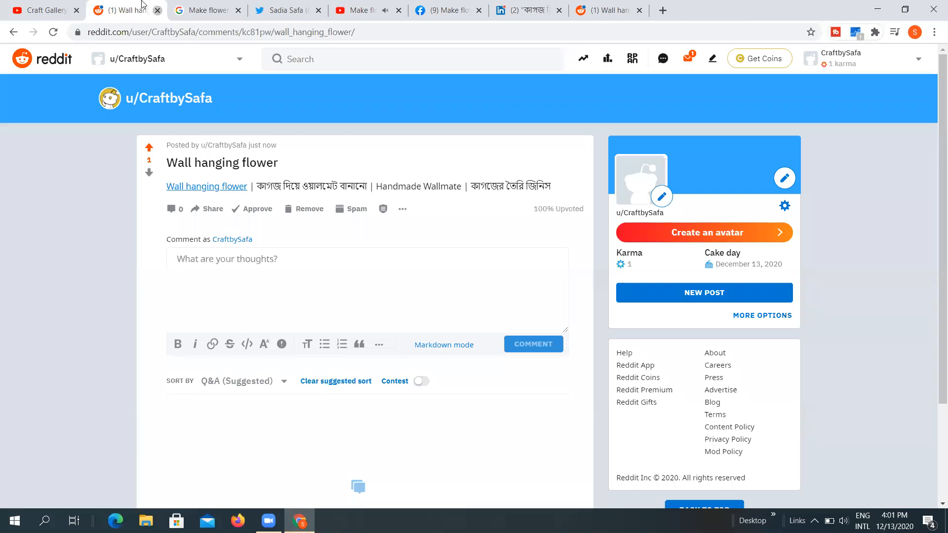
left_click(157, 10)
left_click(37, 4)
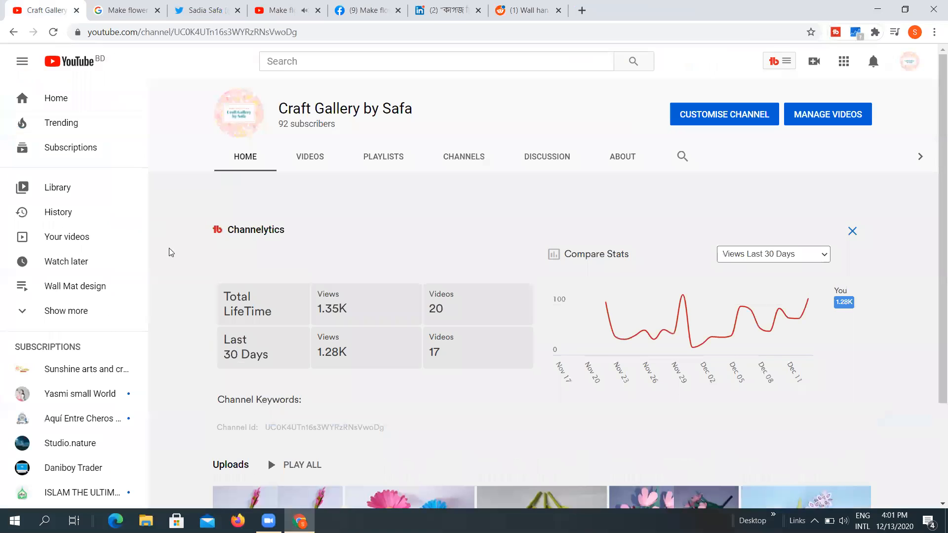
Step: Open the channel's customisation in YouTube Studio and close the channel page, Google, Twitter and remaining YouTube video pages
left_click(726, 120)
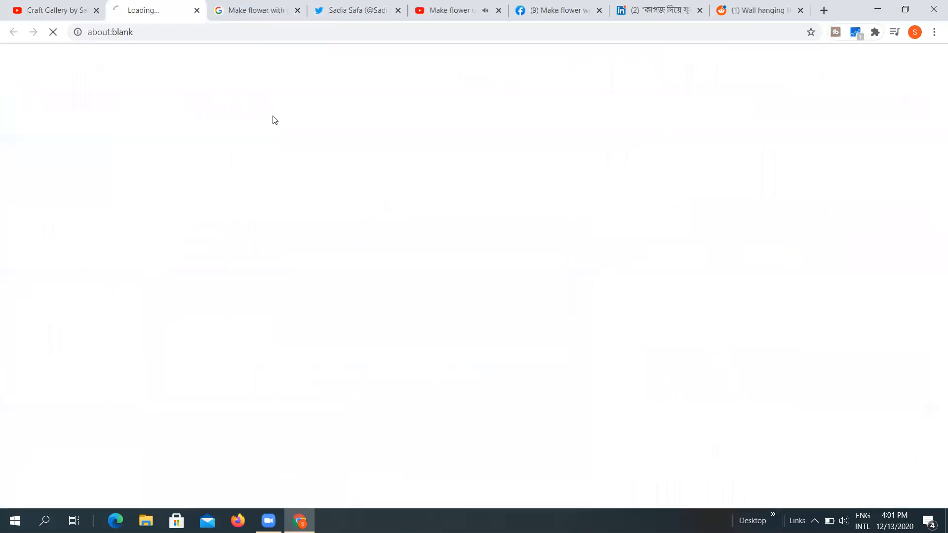
left_click(70, 11)
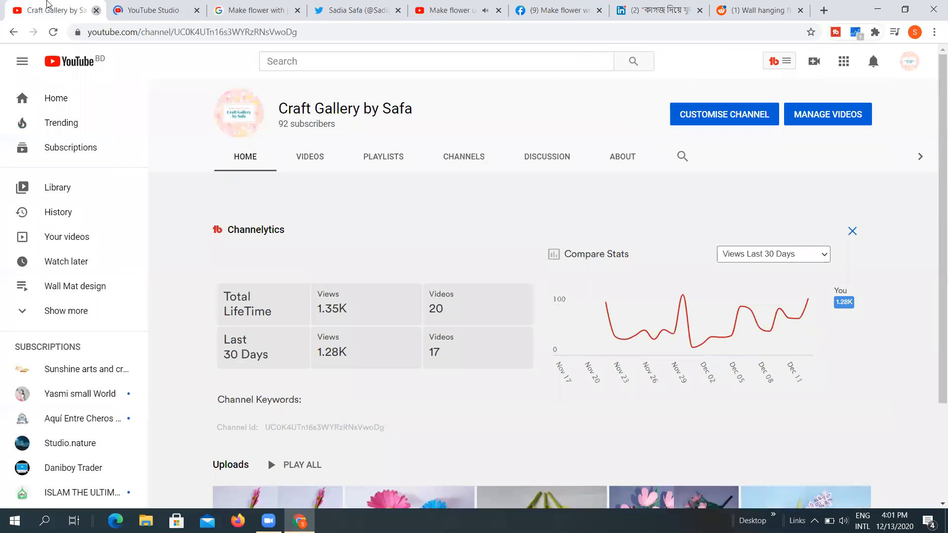
left_click(96, 11)
left_click(274, 11)
left_click(298, 11)
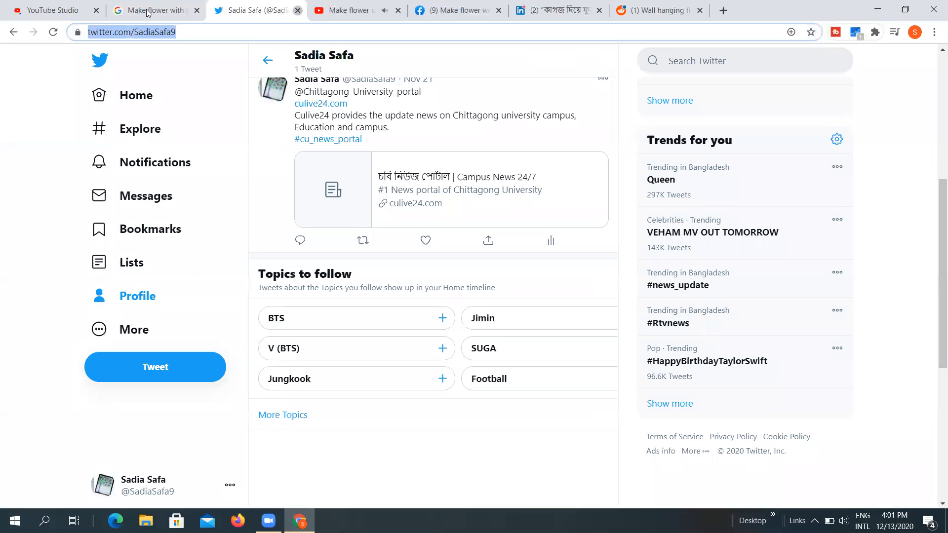
left_click(196, 10)
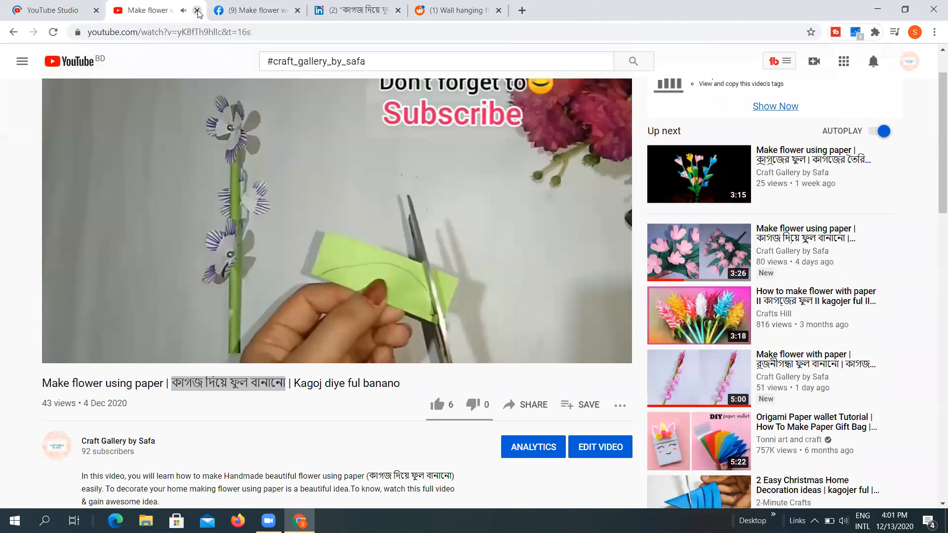
left_click(197, 10)
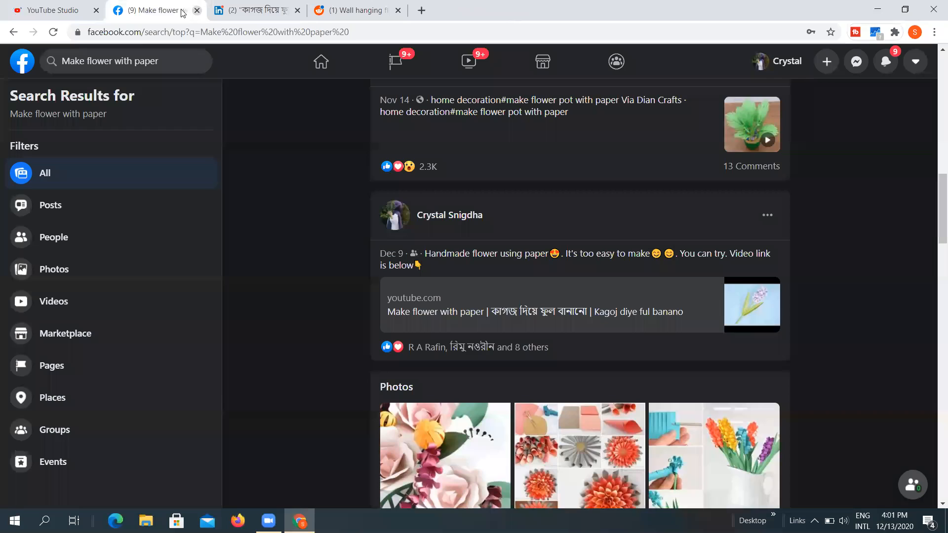
Step: Check the LinkedIn search page, and return to Channel customisation to look through the channel's Studio sections
left_click(60, 8)
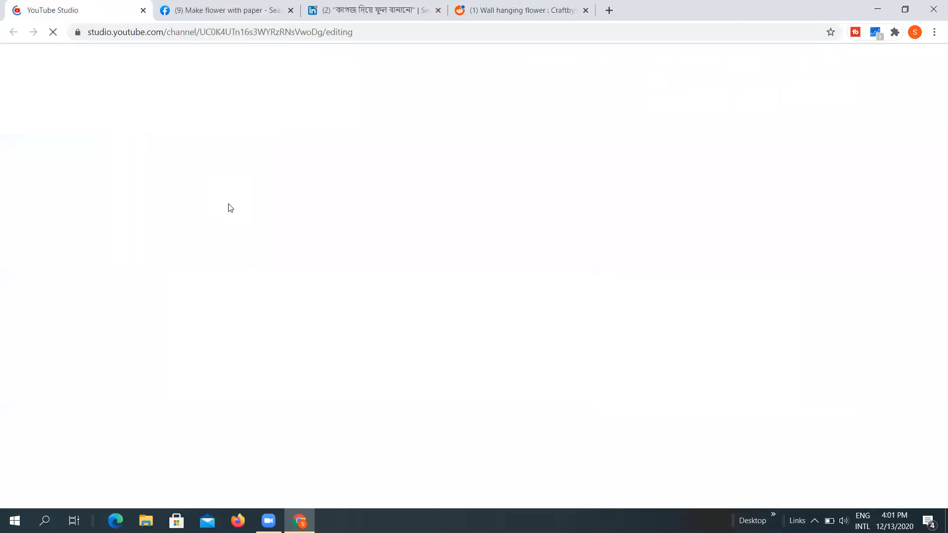
left_click(400, 9)
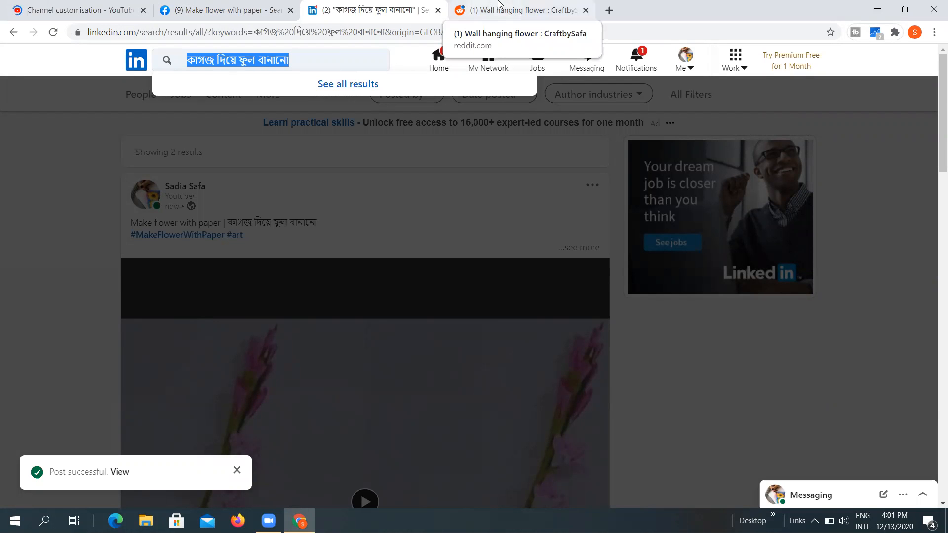
left_click(79, 11)
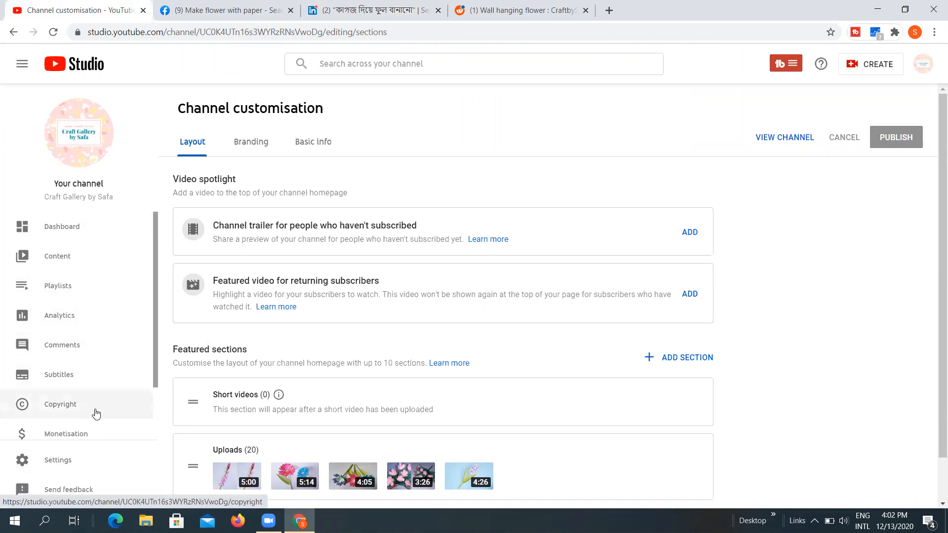
scroll(93, 413, "down", 1)
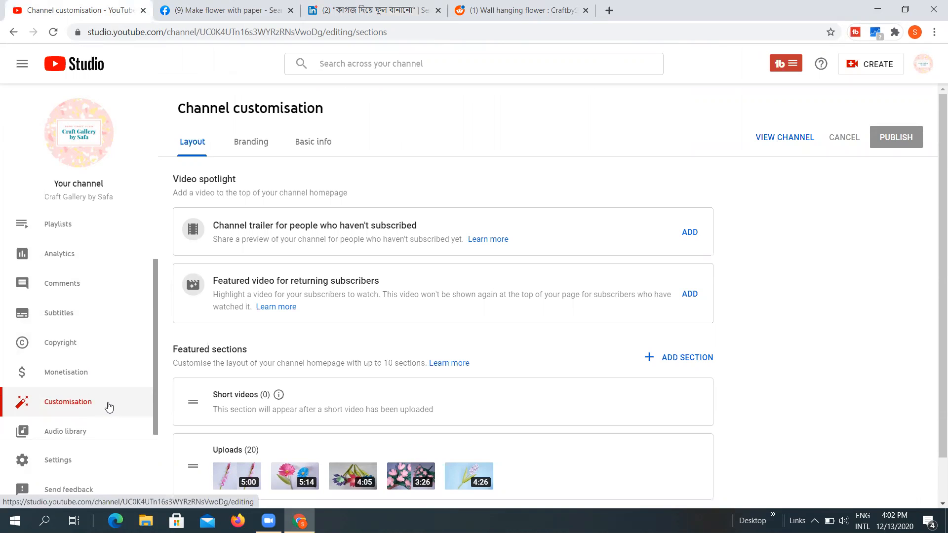
scroll(105, 398, "down", 1)
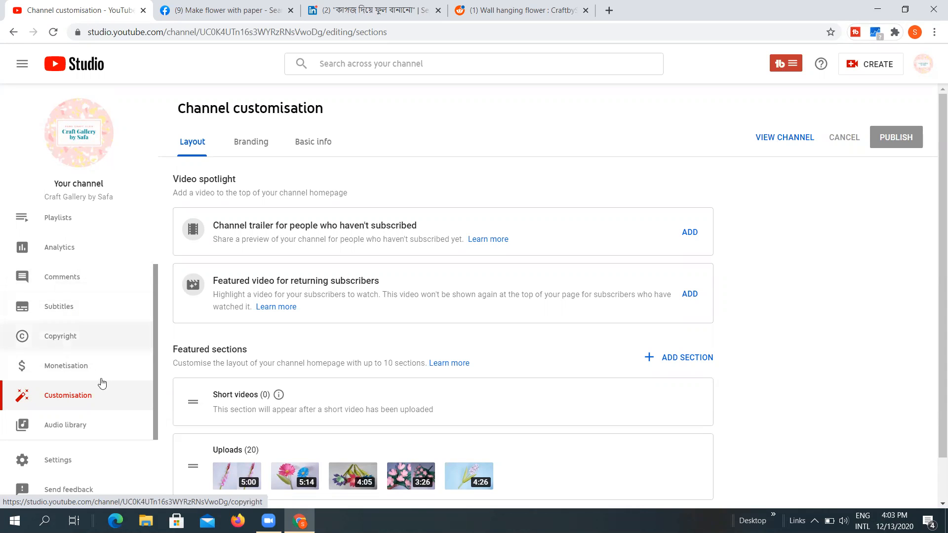
Step: Look over the remaining Studio sections and the channel's general settings, and close the settings without changing anything
scroll(99, 385, "up", 2)
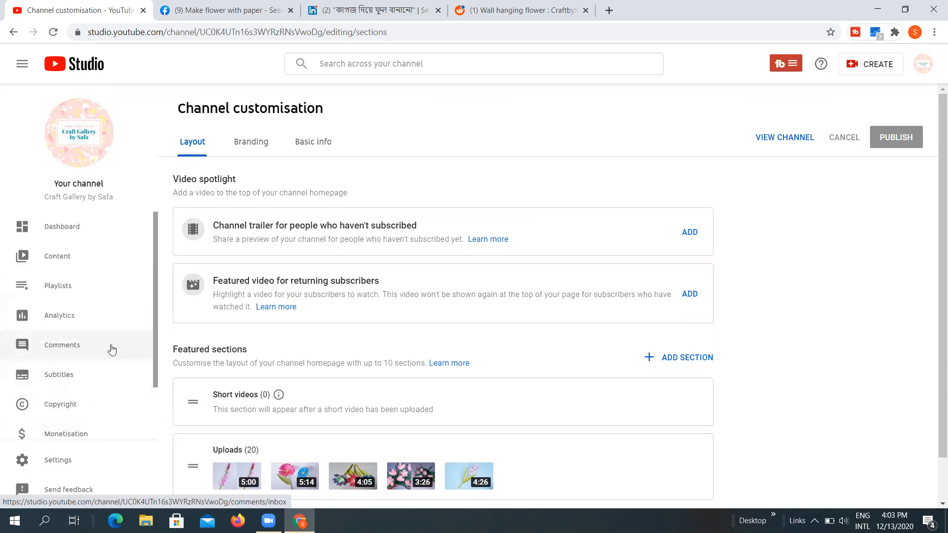
scroll(102, 265, "down", 2)
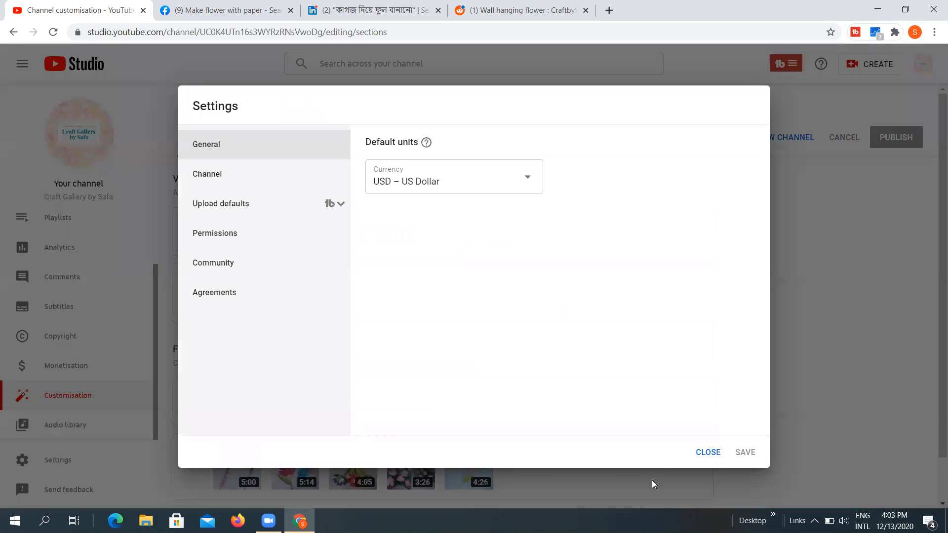
left_click(708, 453)
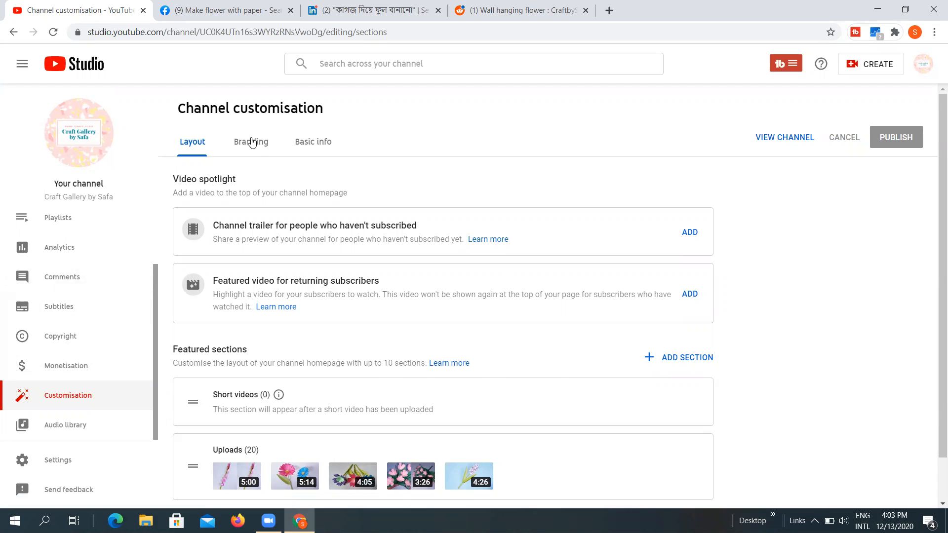
Step: In the channel's branding, upload the image Craft Gallery by Safa (1) from the Downloads folder as the video watermark
left_click(267, 139)
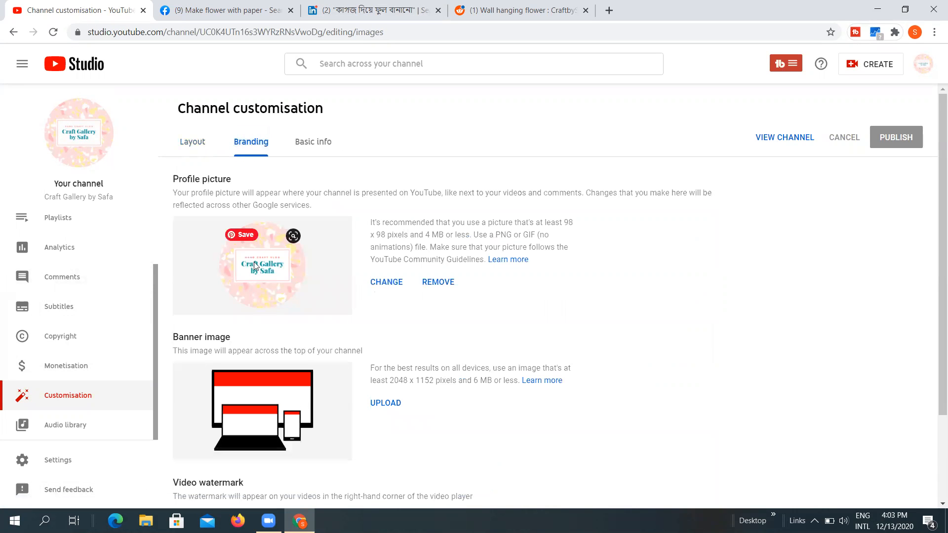
scroll(251, 280, "down", 2)
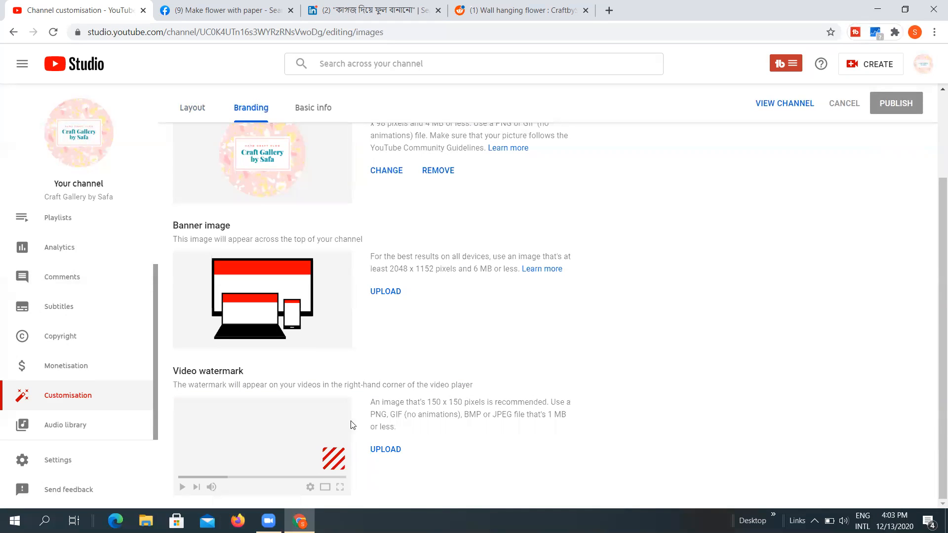
left_click(389, 453)
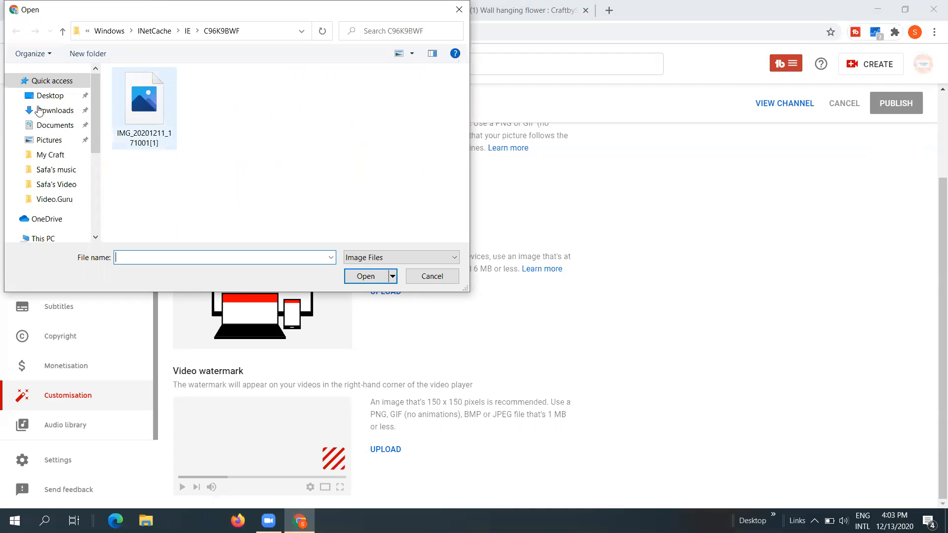
left_click(50, 95)
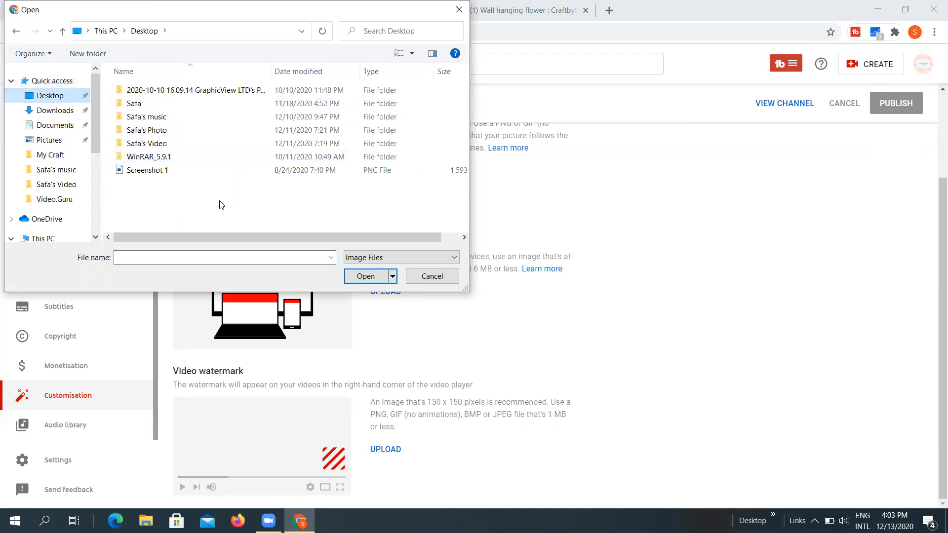
left_click(55, 110)
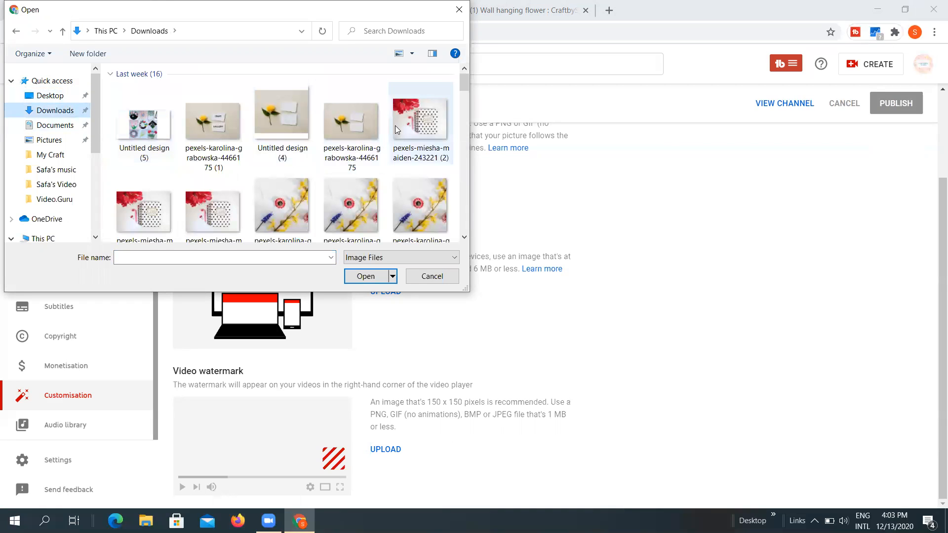
scroll(376, 170, "down", 3)
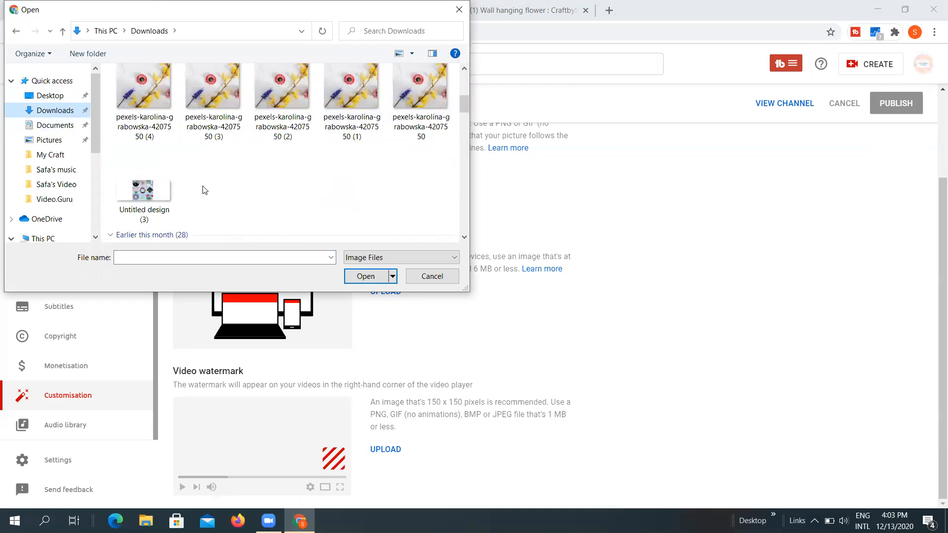
scroll(207, 193, "down", 3)
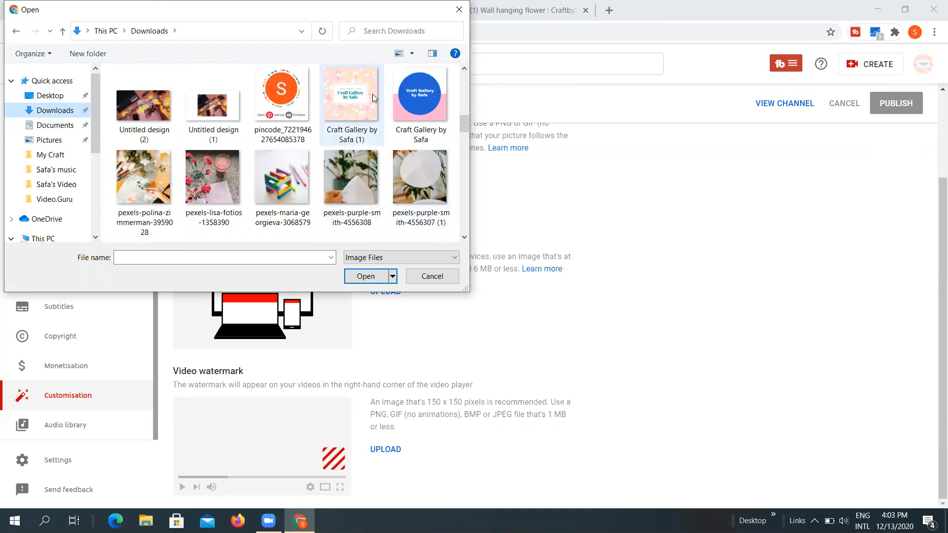
left_click(360, 101)
left_click(366, 276)
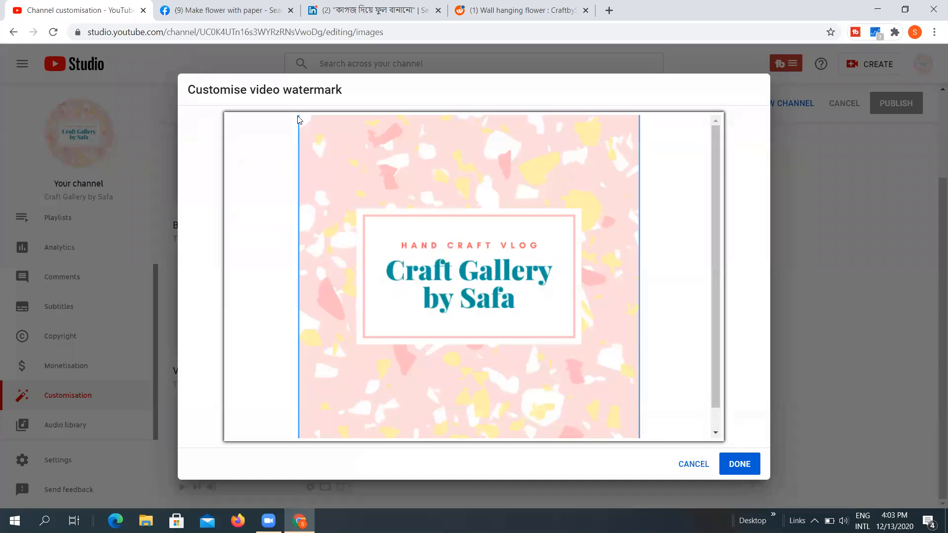
Step: Crop the watermark image to a smaller square centred around the channel name box and accept the crop
scroll(641, 429, "down", 1)
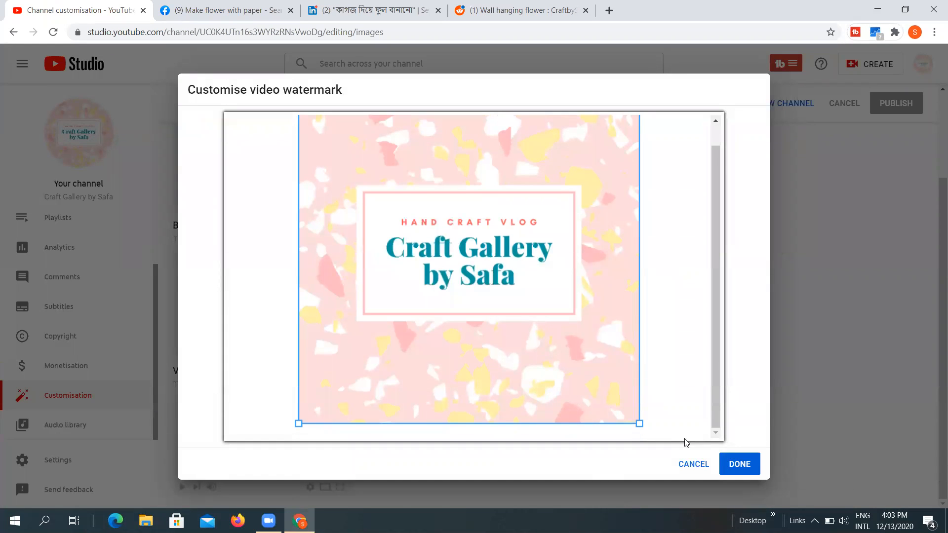
left_click_drag(620, 369, 582, 287)
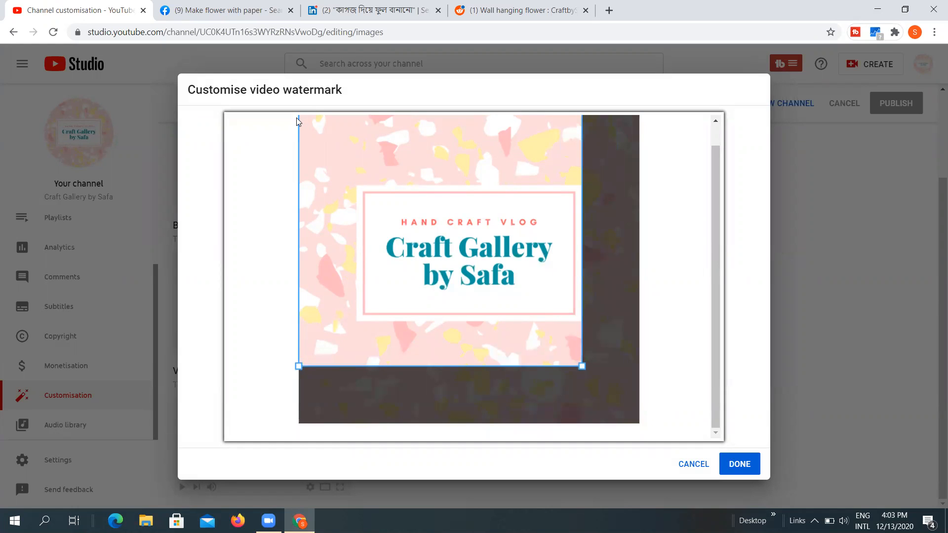
left_click_drag(333, 168, 347, 231)
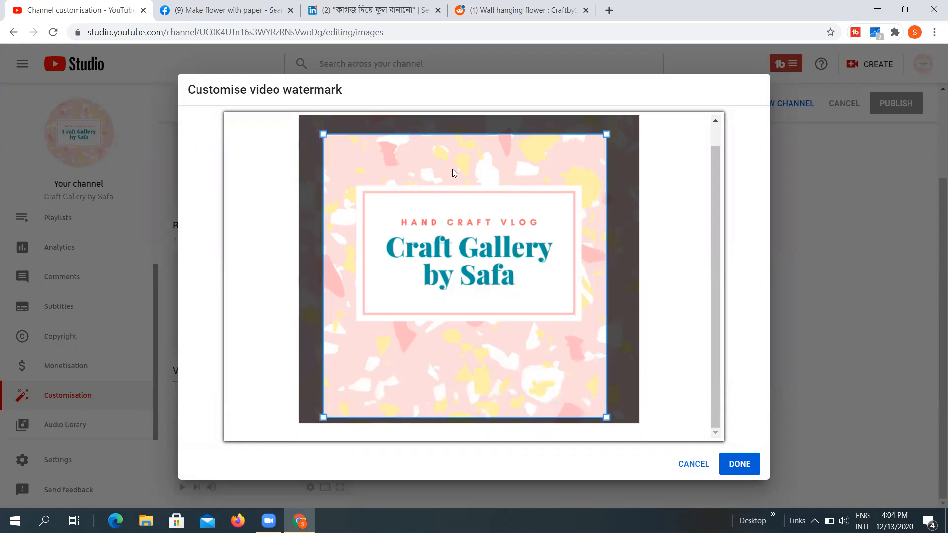
left_click_drag(608, 134, 586, 154)
left_click_drag(483, 201, 494, 165)
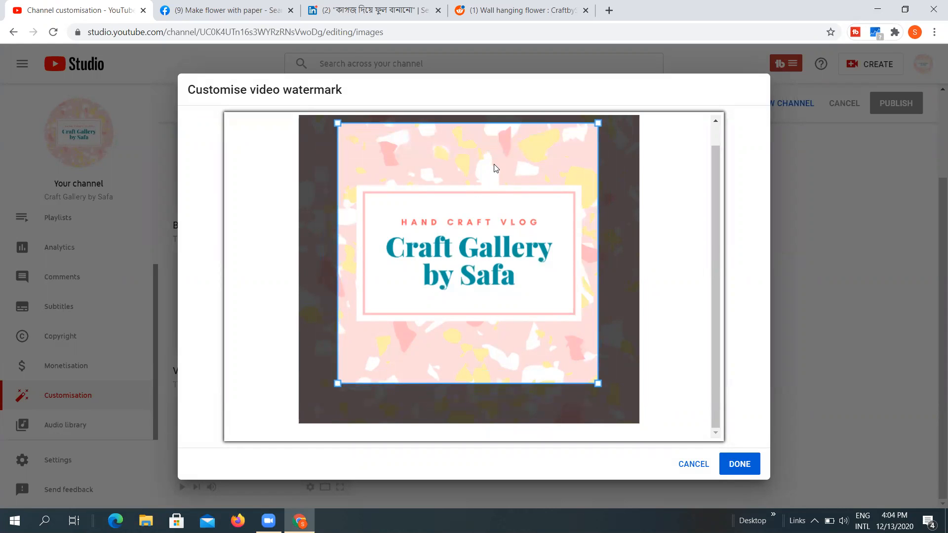
left_click(738, 467)
Step: Try the watermark's display time options, settle on End of video and publish the branding changes
scroll(493, 345, "down", 1)
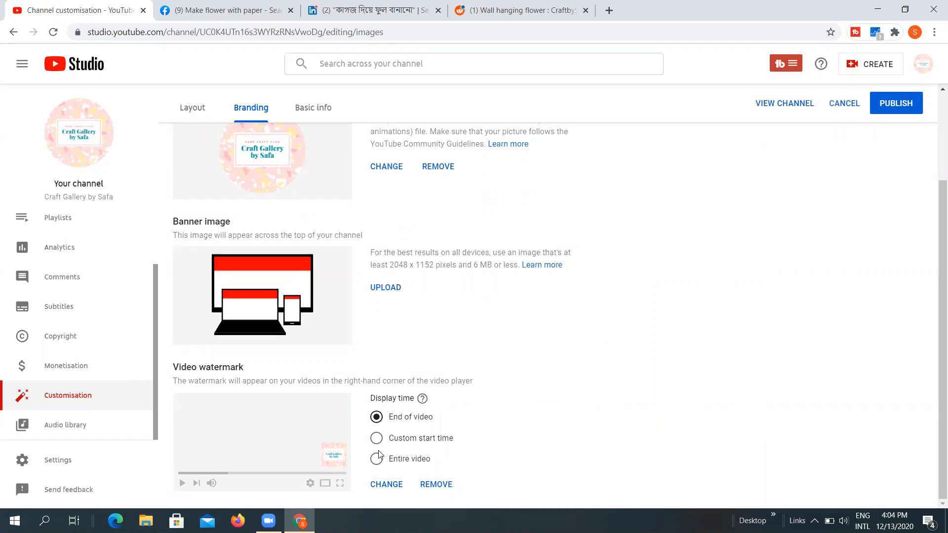
left_click(388, 463)
left_click(377, 439)
left_click(377, 486)
left_click(378, 419)
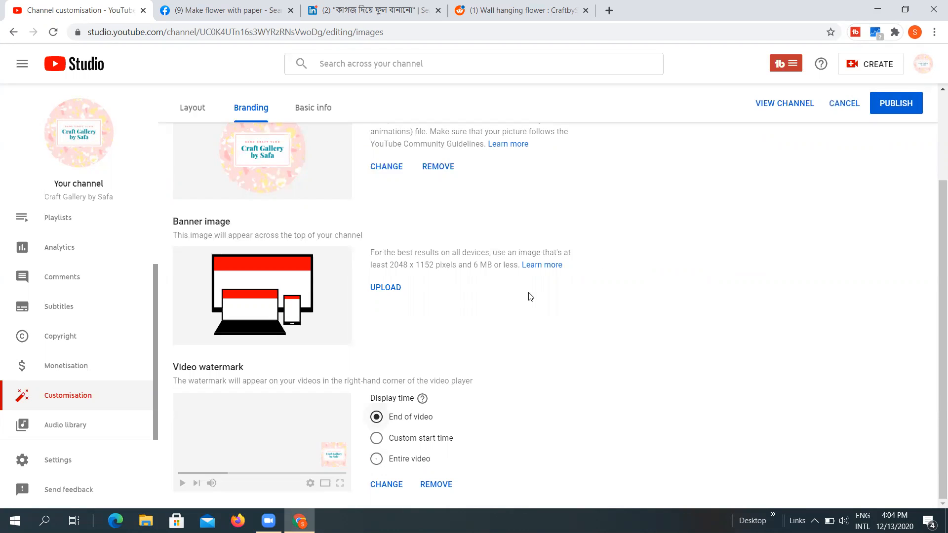
left_click(890, 104)
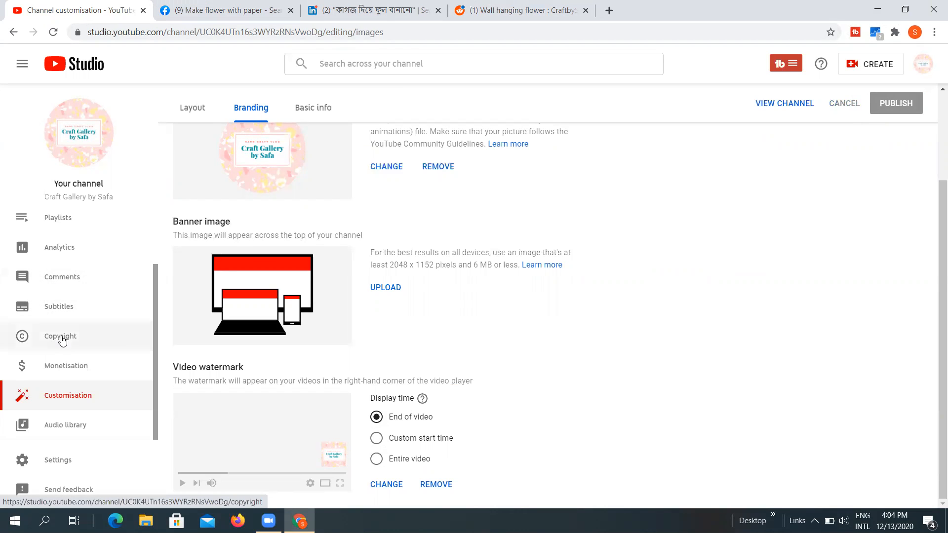
Step: Open the channel's playlists in a new tab and play the first video of the Tissue paper craft ideas playlist
right_click(76, 221)
left_click(105, 234)
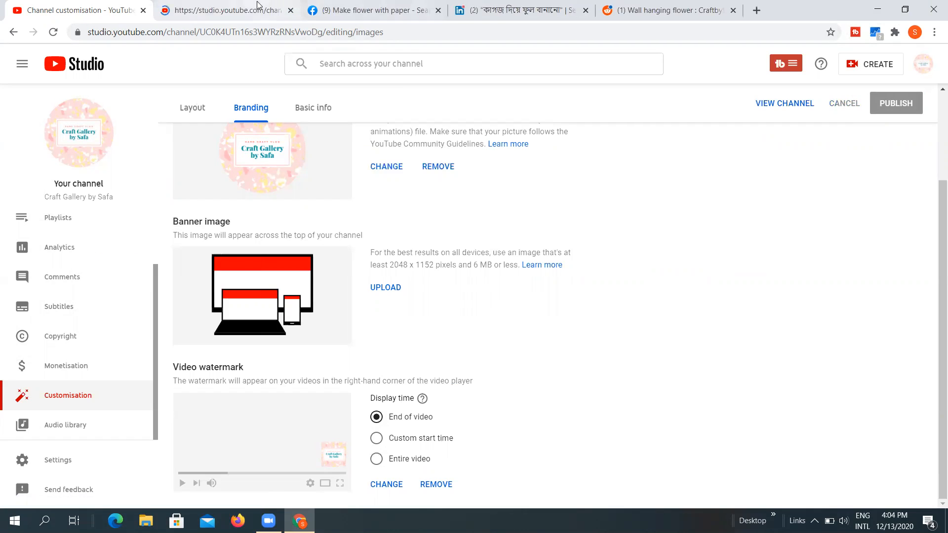
left_click(200, 10)
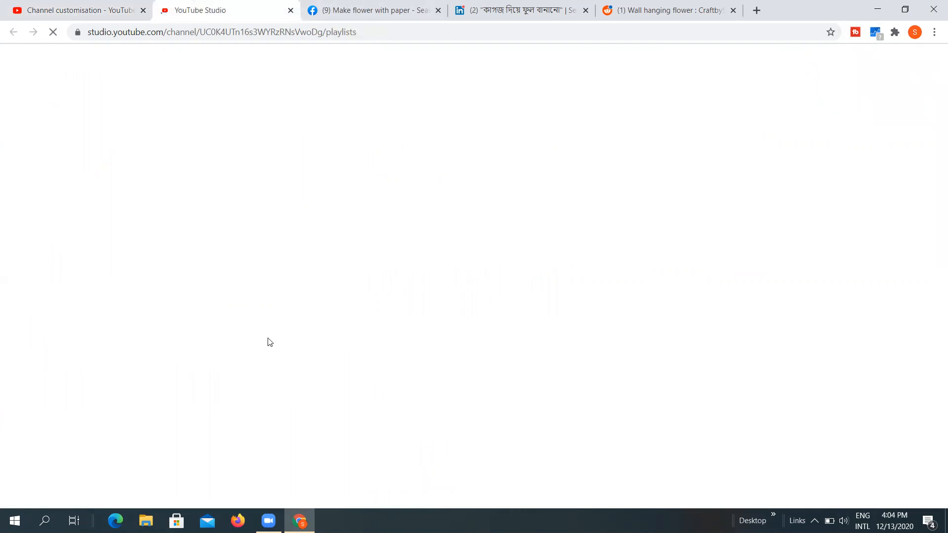
left_click(63, 9)
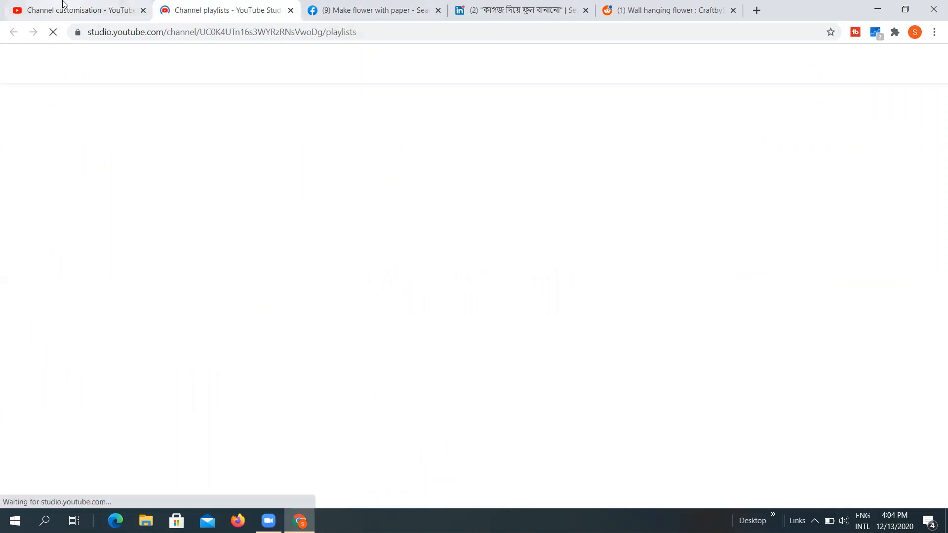
left_click(189, 12)
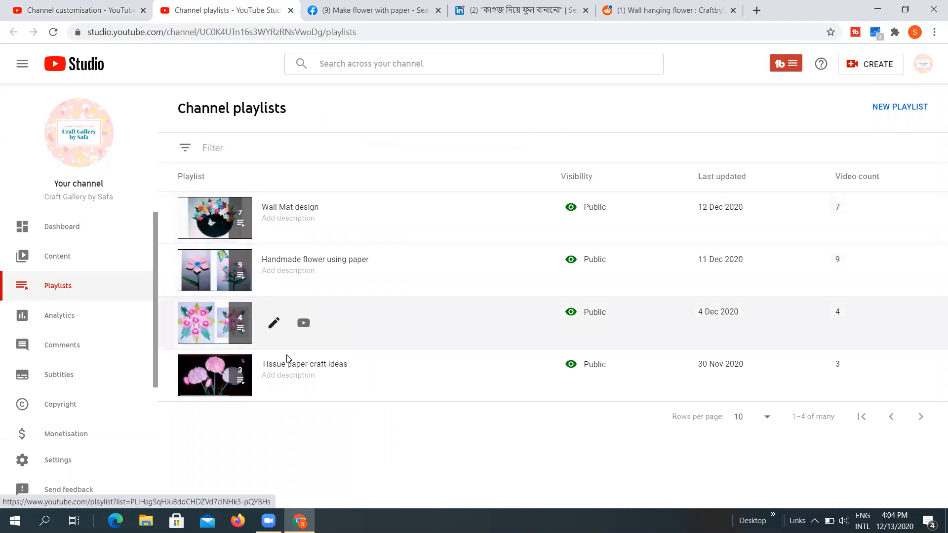
left_click(229, 307)
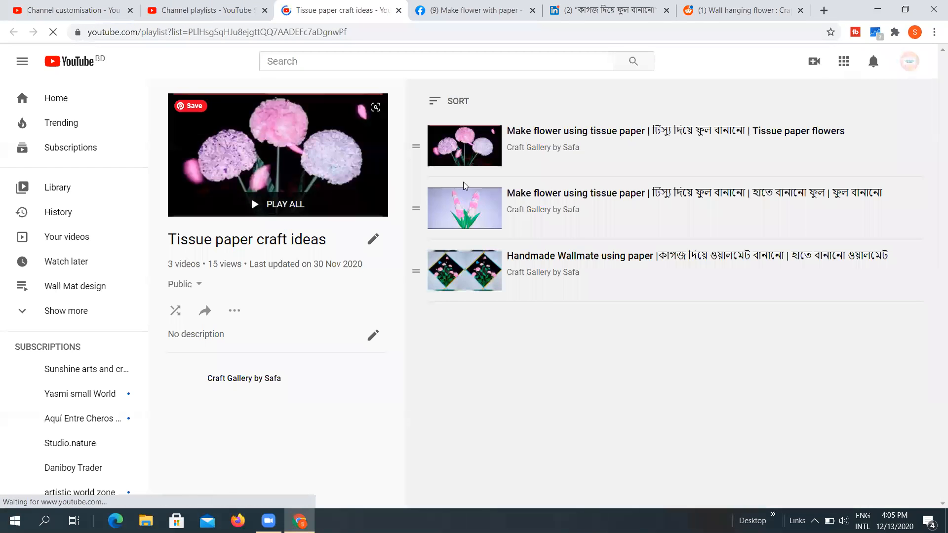
left_click(527, 143)
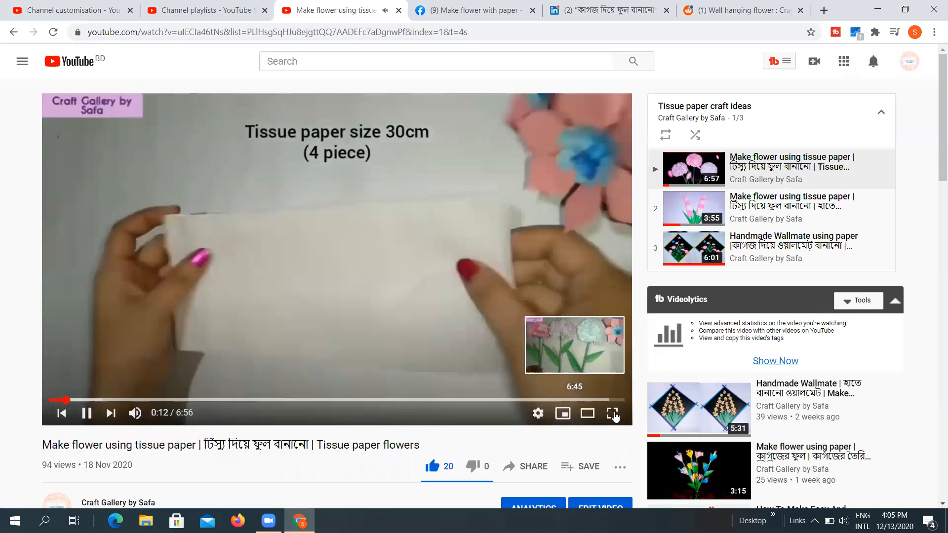
Step: Return to Channel customisation, set the video watermark's display time to Entire video and publish the change
left_click(198, 11)
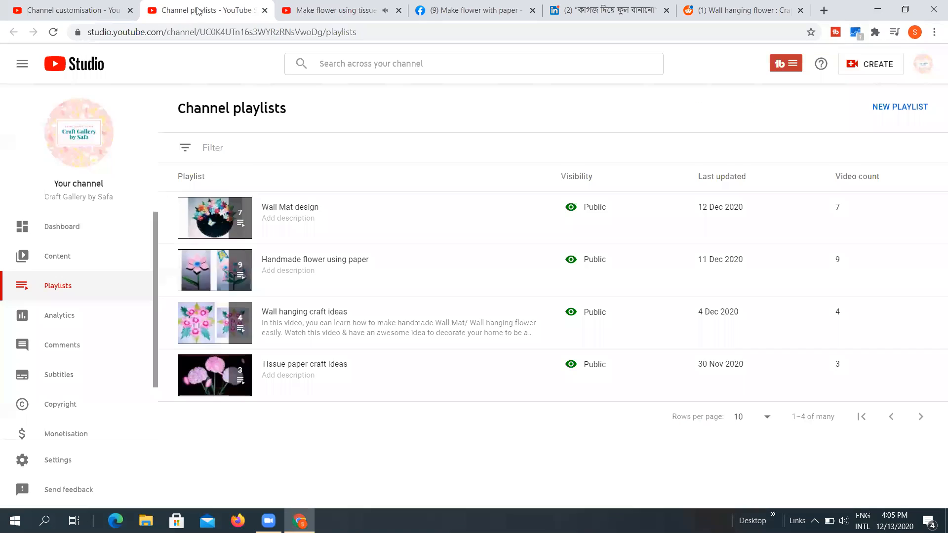
left_click(73, 7)
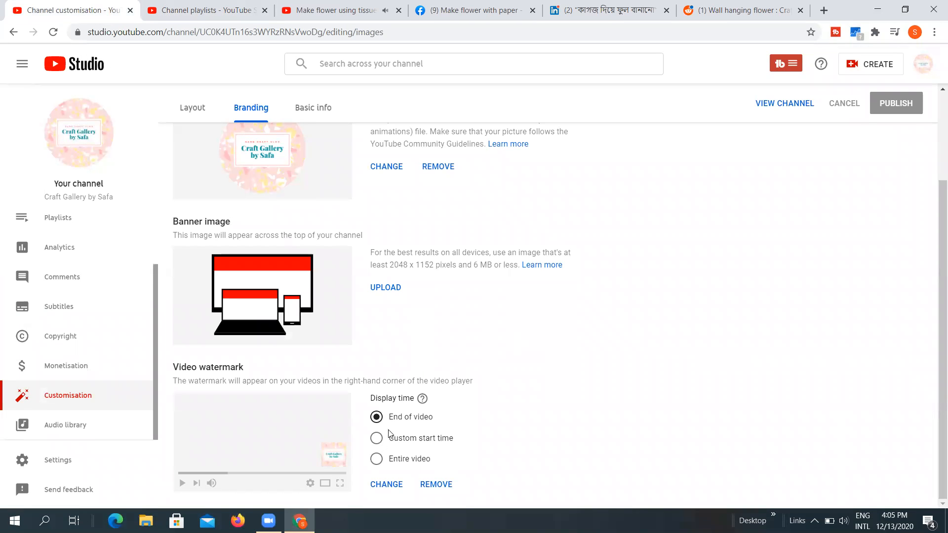
left_click(378, 460)
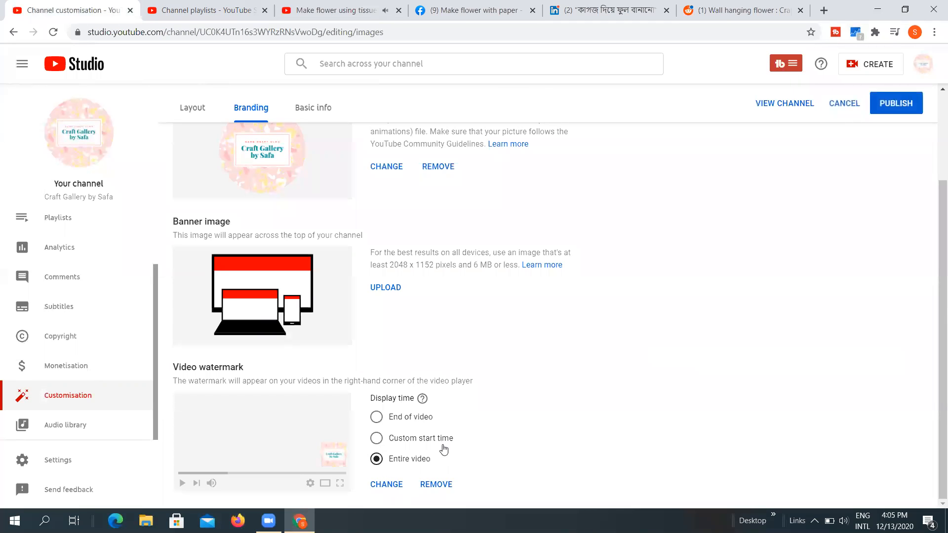
left_click(896, 105)
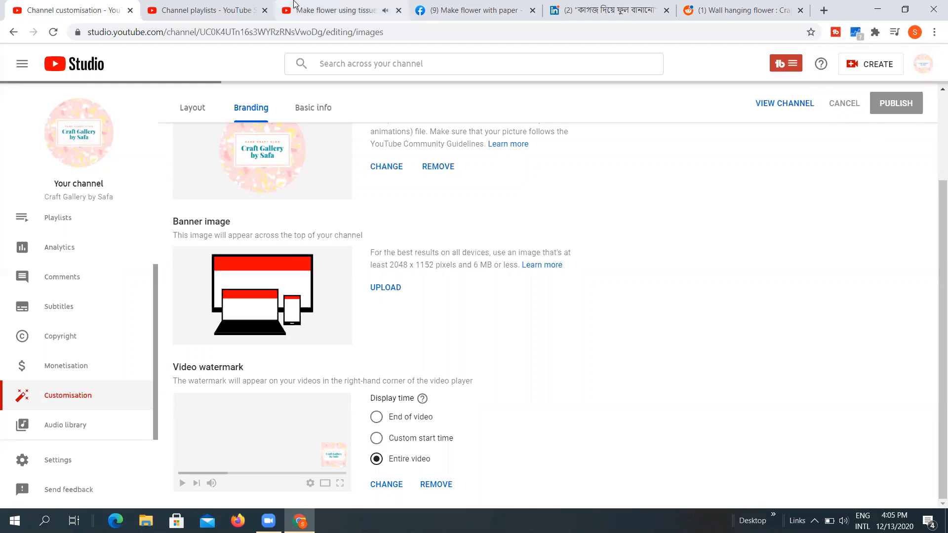
Step: Reload the tissue paper flower video, check its watermark, and jump close to the end to pause on the end screen
left_click(337, 8)
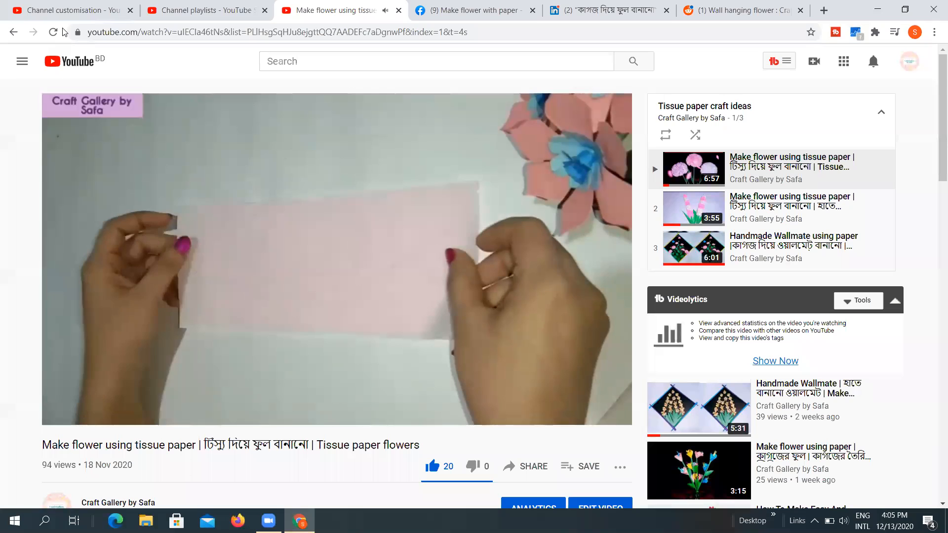
left_click(54, 34)
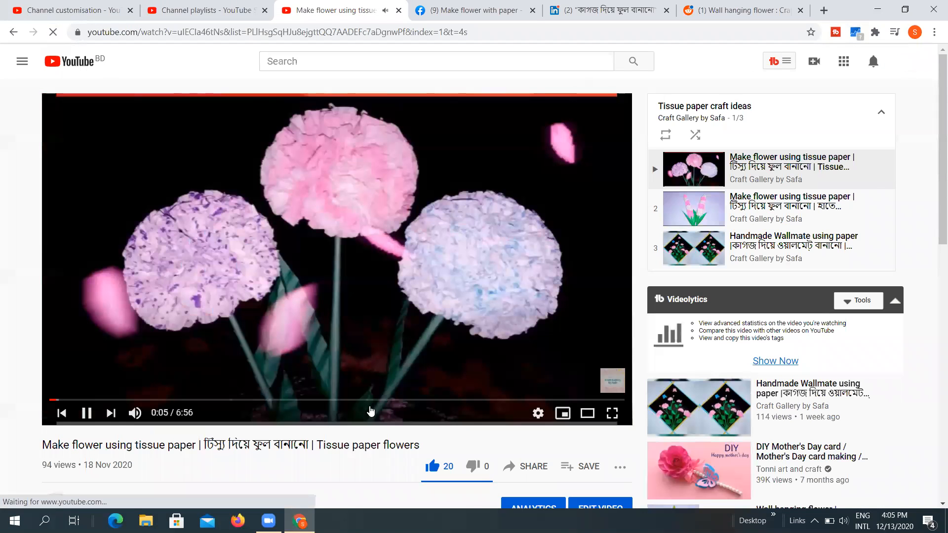
mouse_move(612, 381)
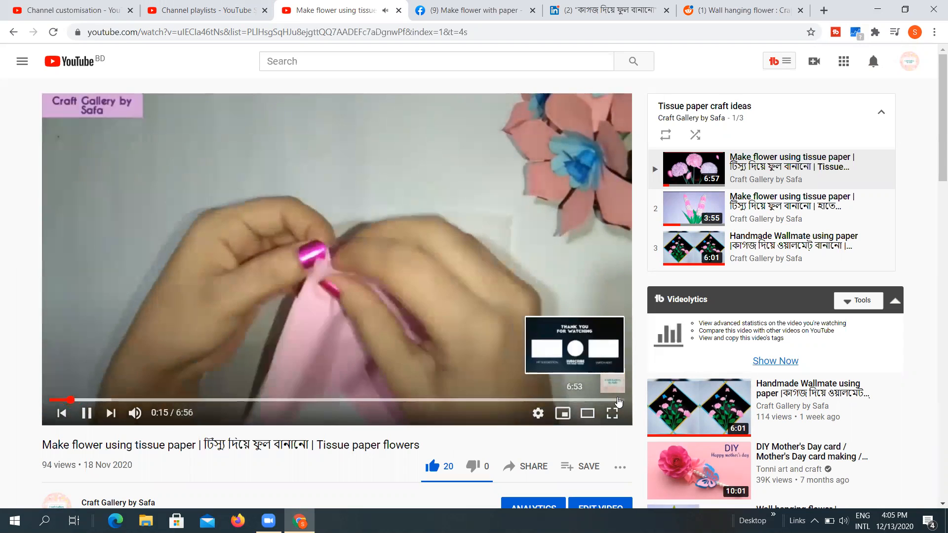
left_click(621, 400)
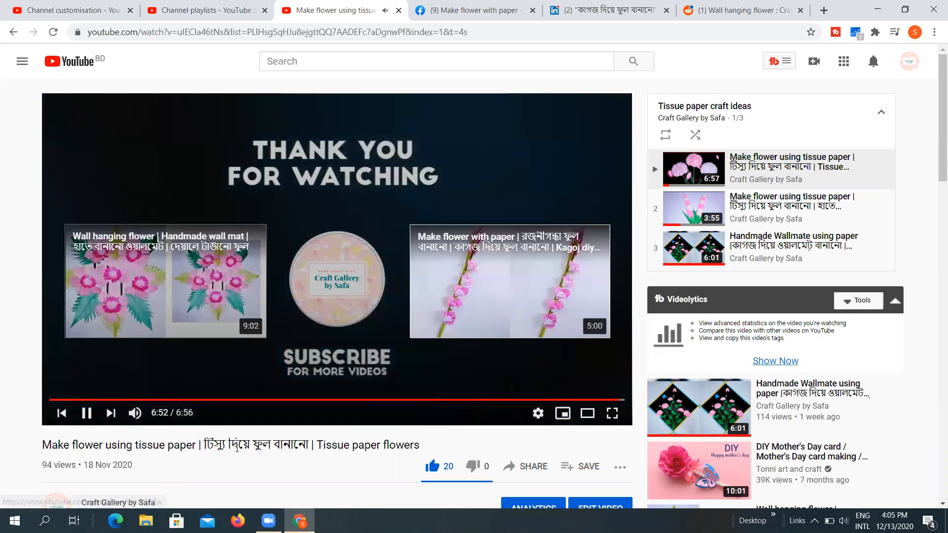
left_click(87, 413)
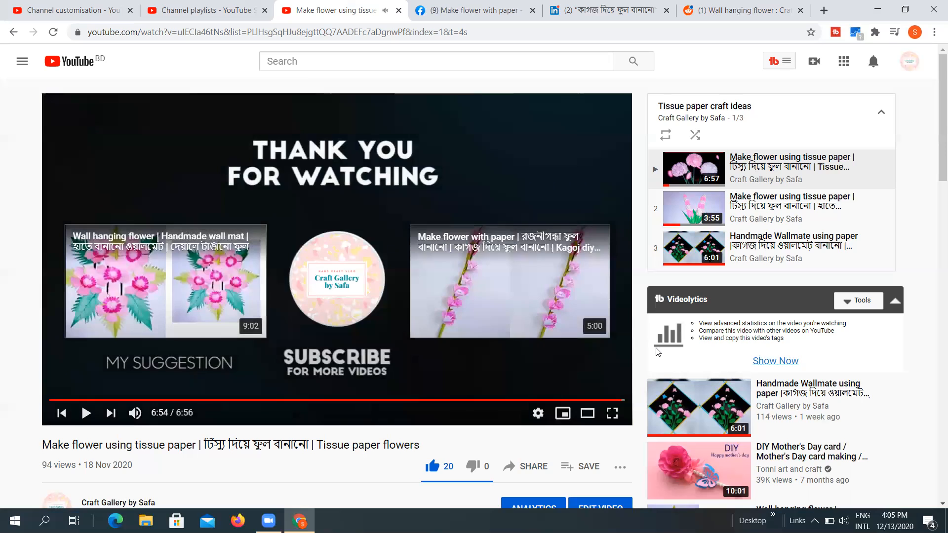
mouse_move(344, 277)
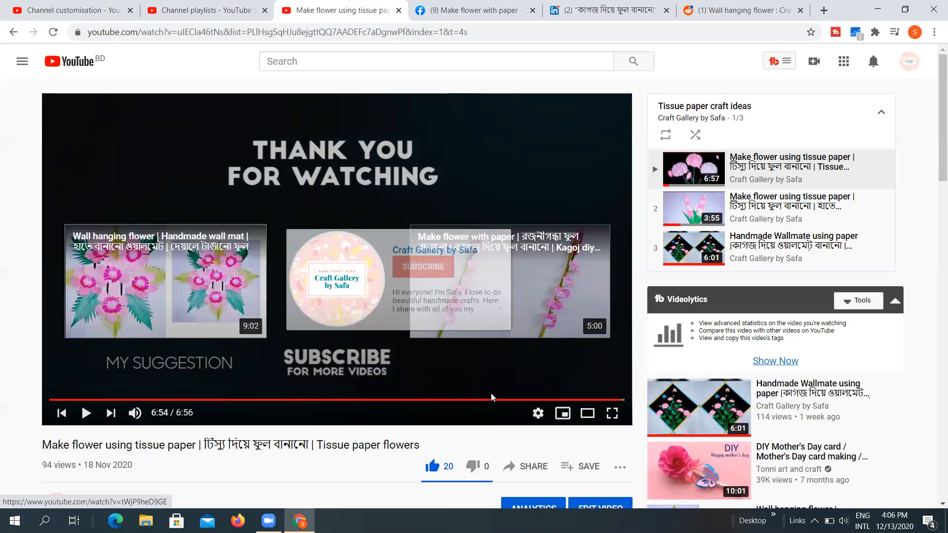
Step: Open the tissue paper flower video's details for editing in YouTube Studio
scroll(626, 438, "down", 3)
left_click(606, 388)
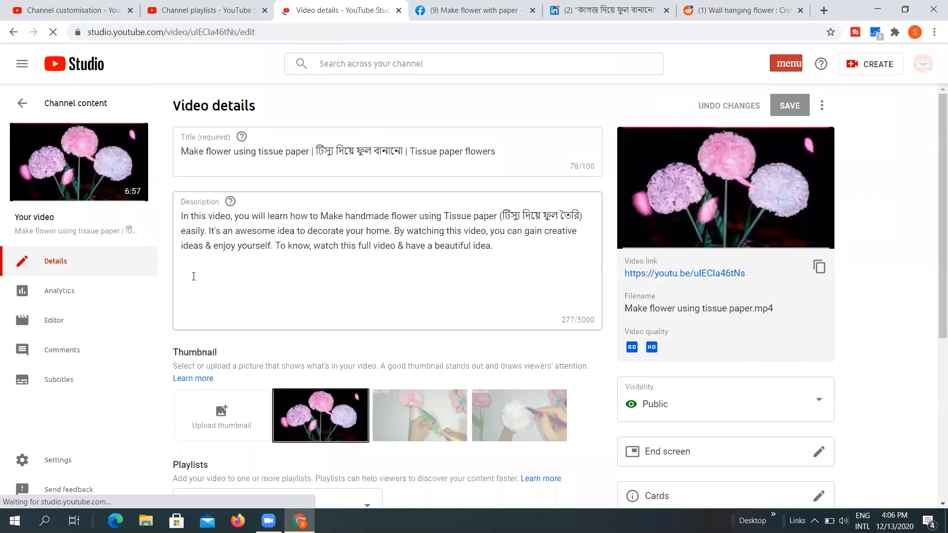
Step: Open the Handmade flower using paper playlist on YouTube from the channel's playlists
scroll(74, 297, "down", 1)
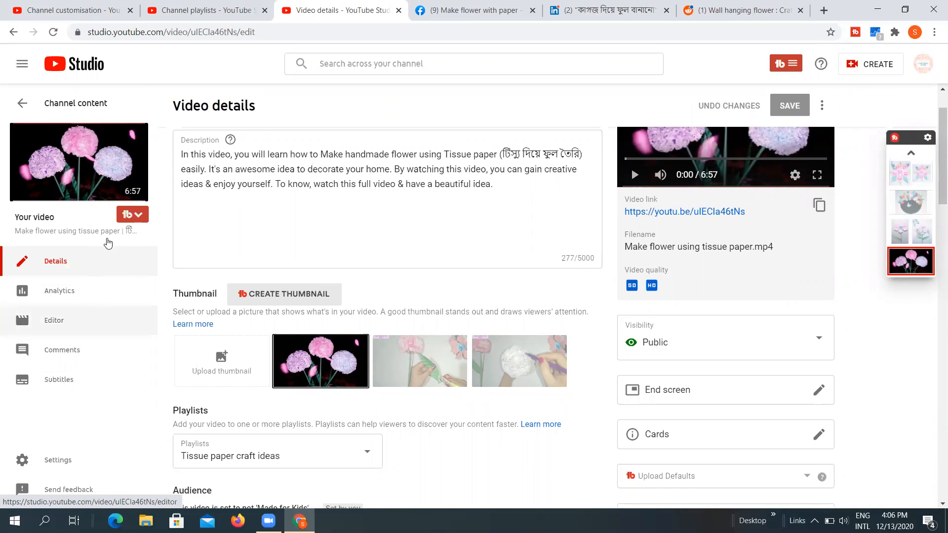
left_click(215, 10)
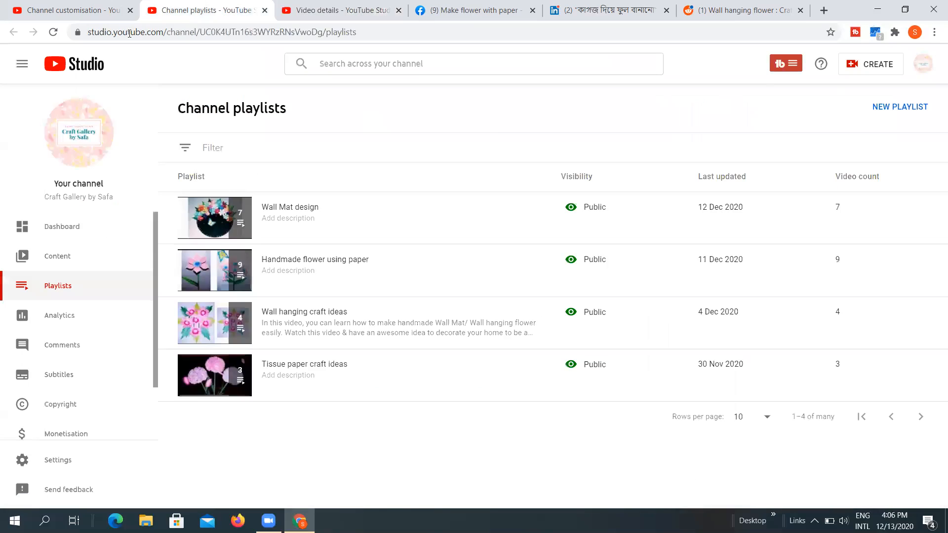
left_click(83, 7)
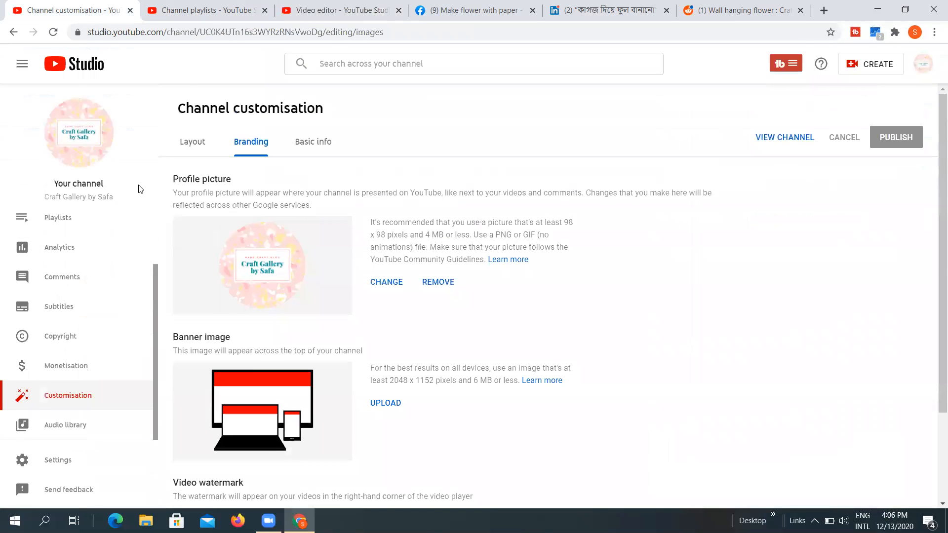
left_click(57, 217)
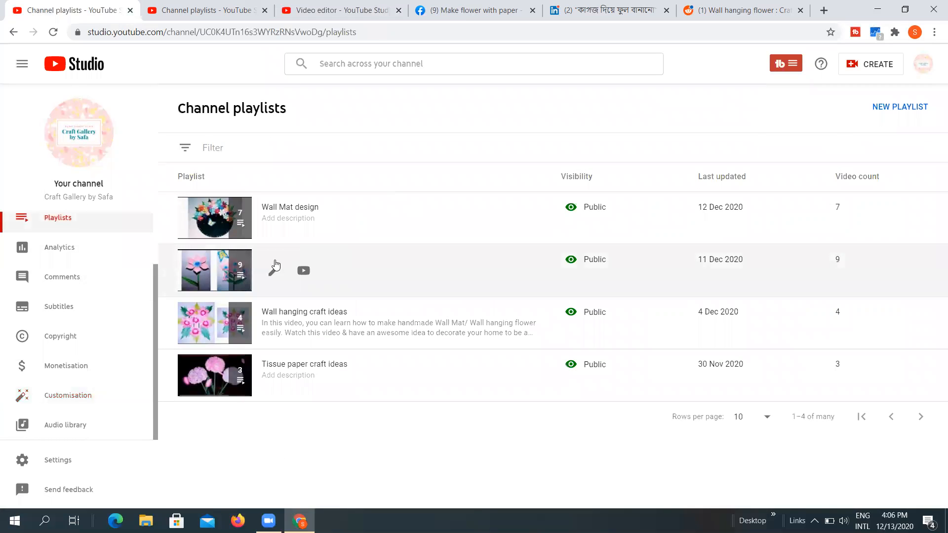
left_click(303, 270)
left_click(295, 8)
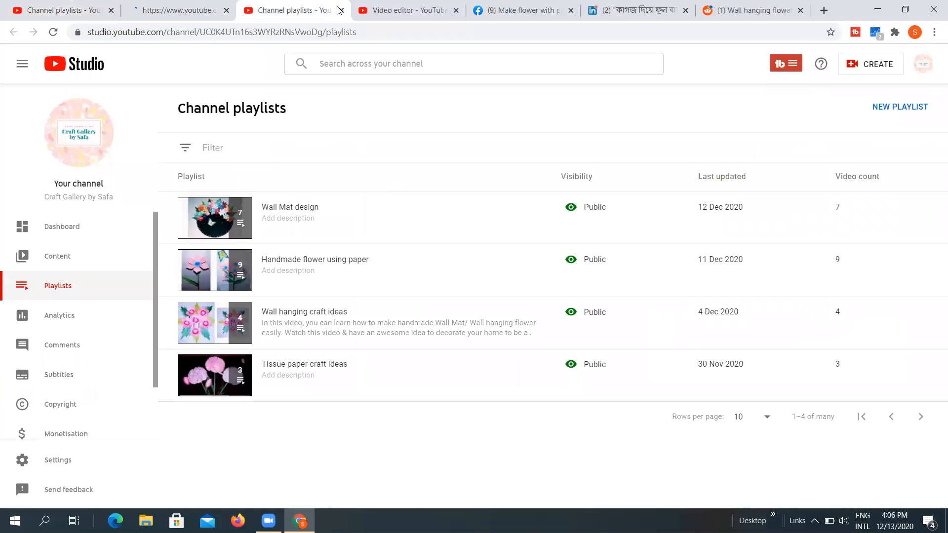
left_click(177, 15)
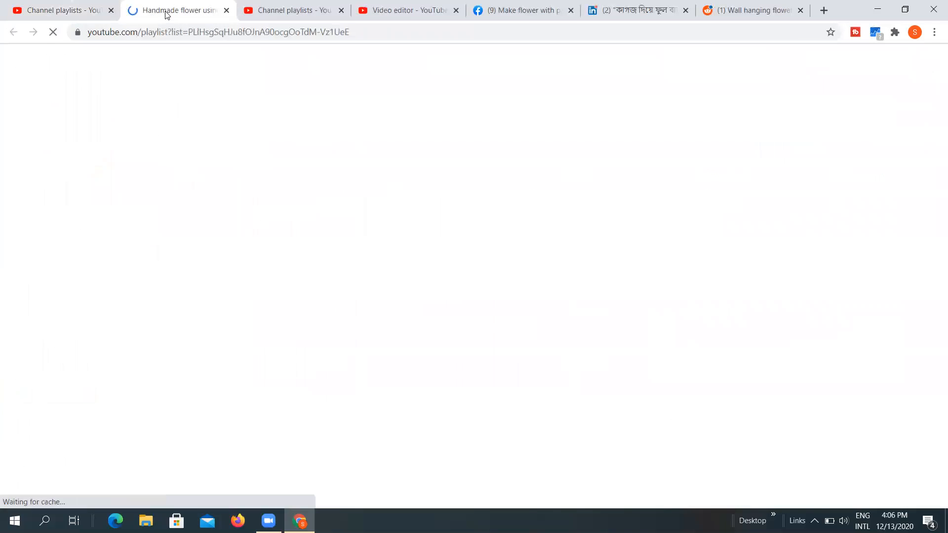
Step: Play the playlist's eighth video, with the pink and blue paper flowers, and pause it on the closing Thank You For Watching screen
left_click(563, 385)
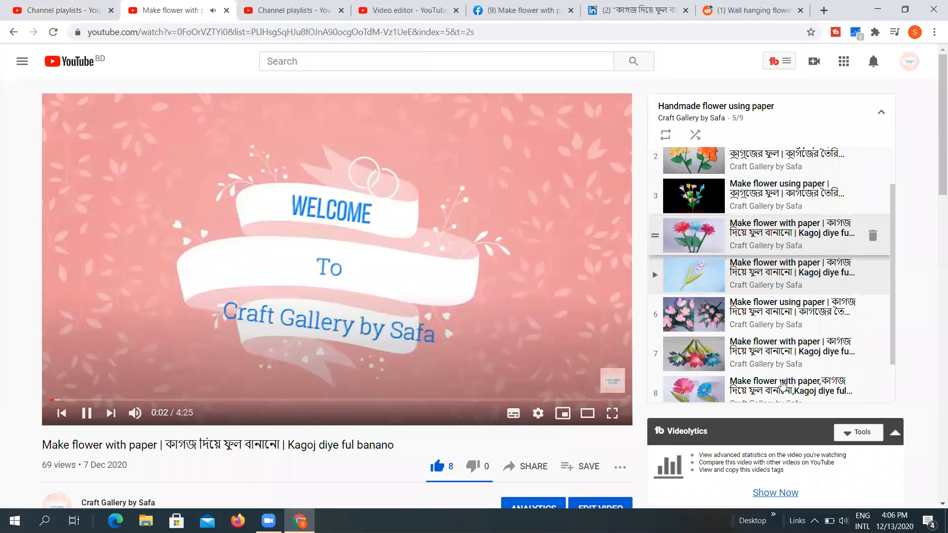
left_click(784, 385)
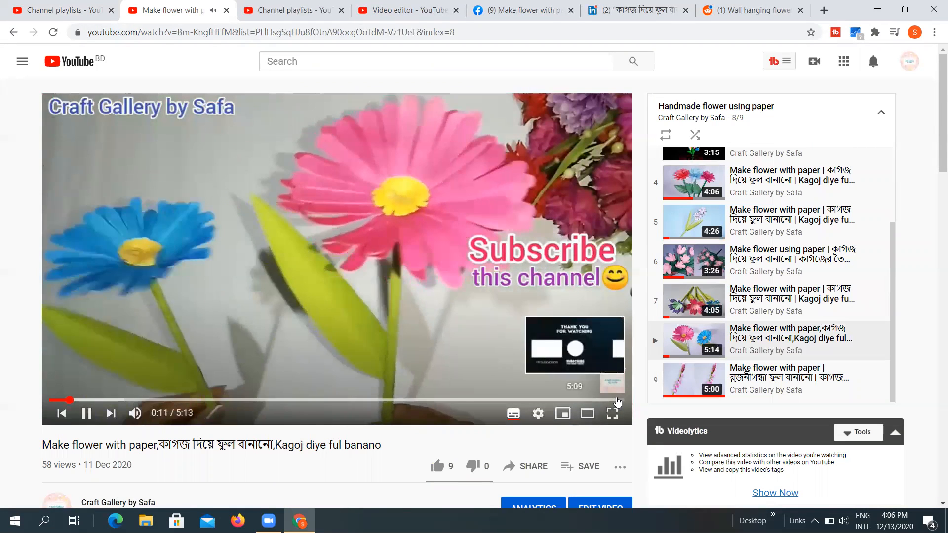
left_click(617, 400)
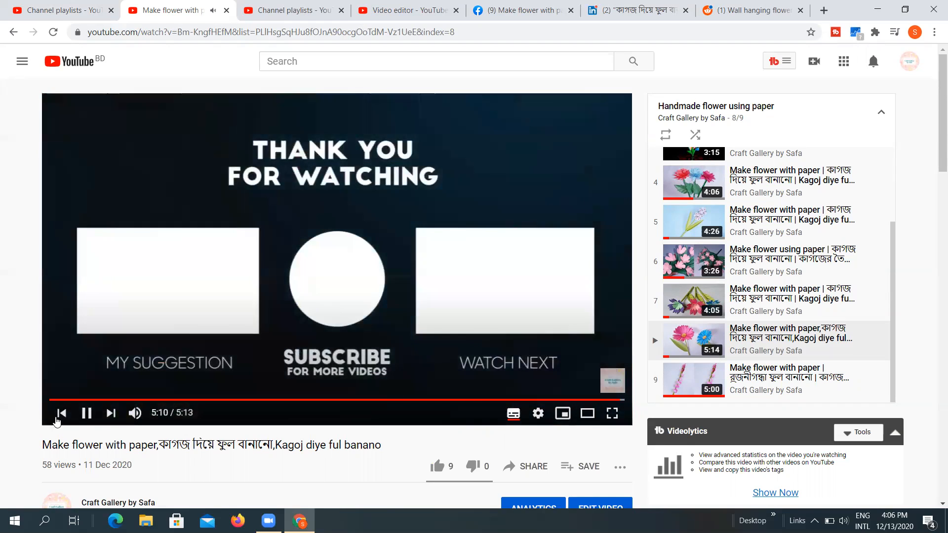
left_click(270, 254)
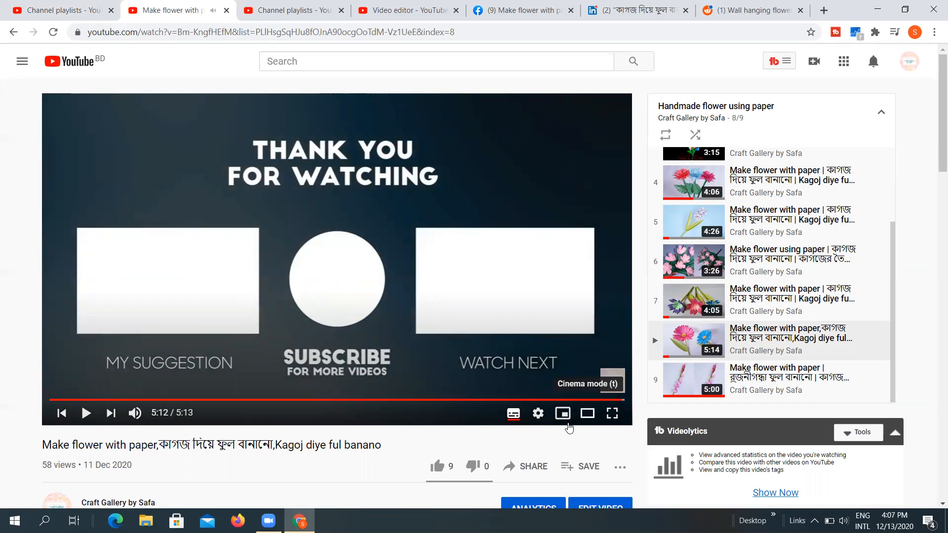
Step: Open the pink and blue paper flower video's details for editing in YouTube Studio
scroll(581, 430, "down", 1)
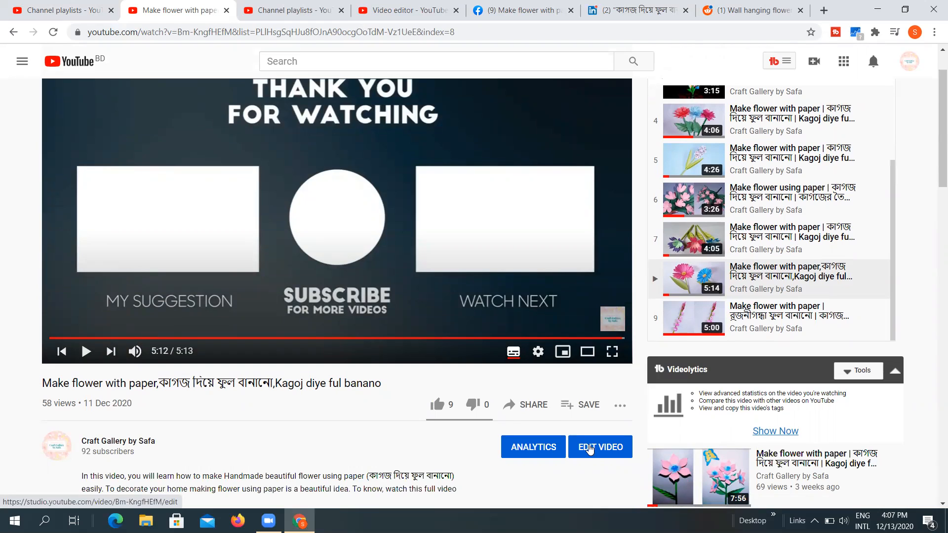
left_click(589, 454)
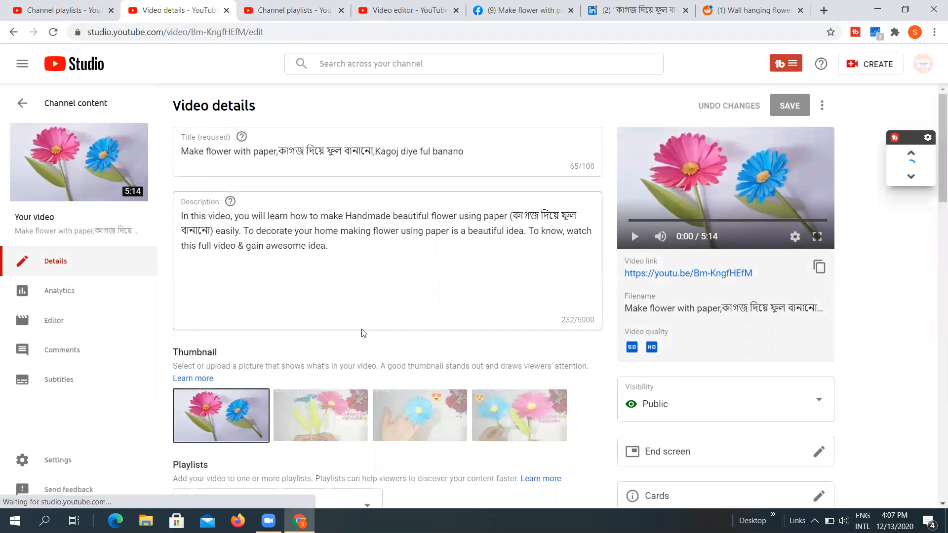
scroll(362, 332, "down", 4)
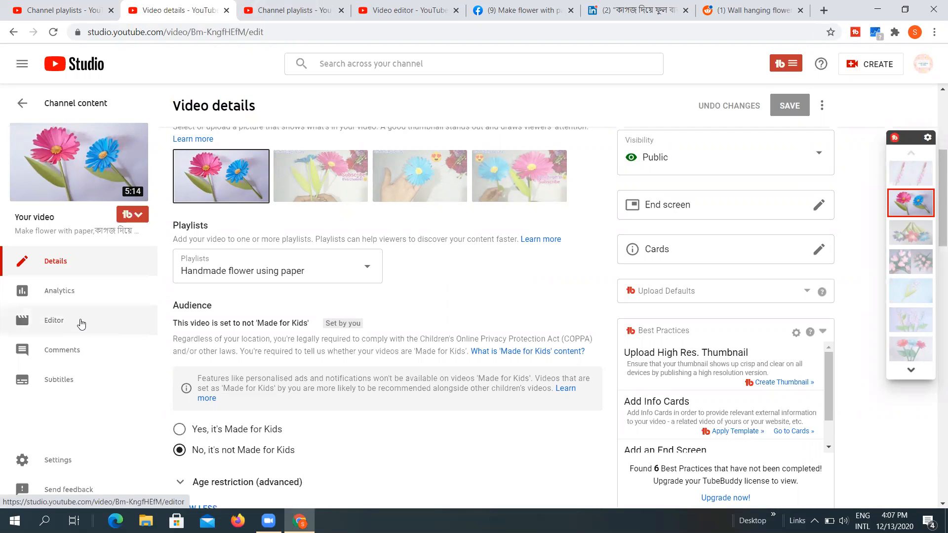
left_click(81, 324)
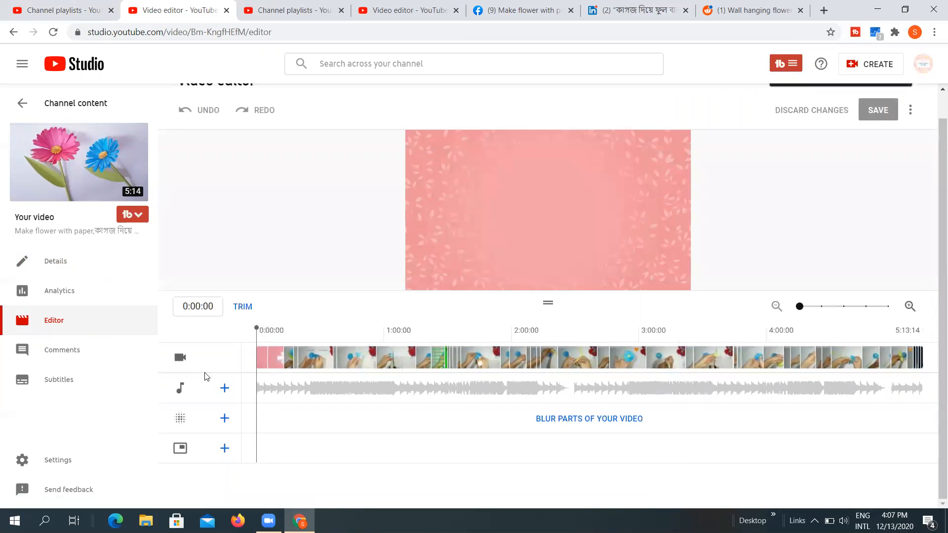
left_click(225, 448)
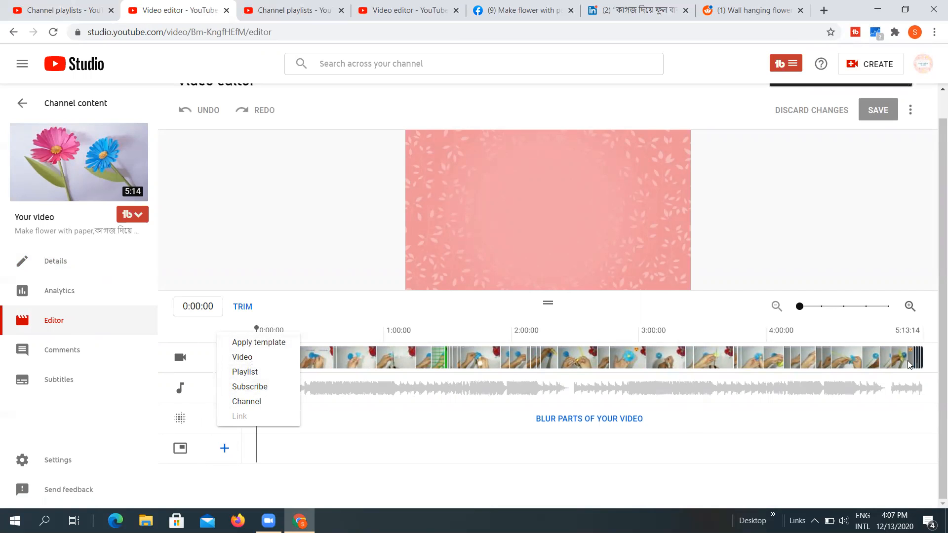
left_click(921, 354)
scroll(459, 345, "up", 2)
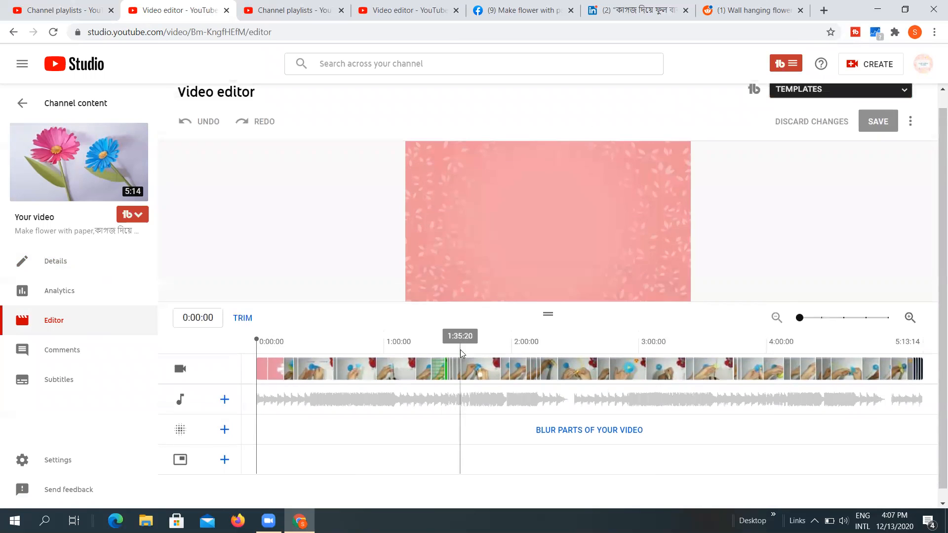
left_click(11, 34)
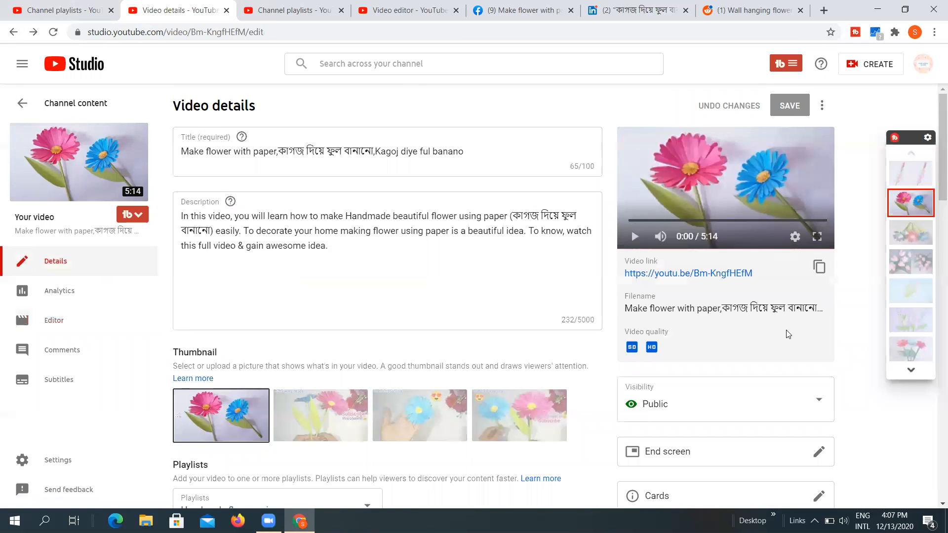
Step: Open the end screen editor for the pink and blue paper flower video
scroll(748, 363, "down", 4)
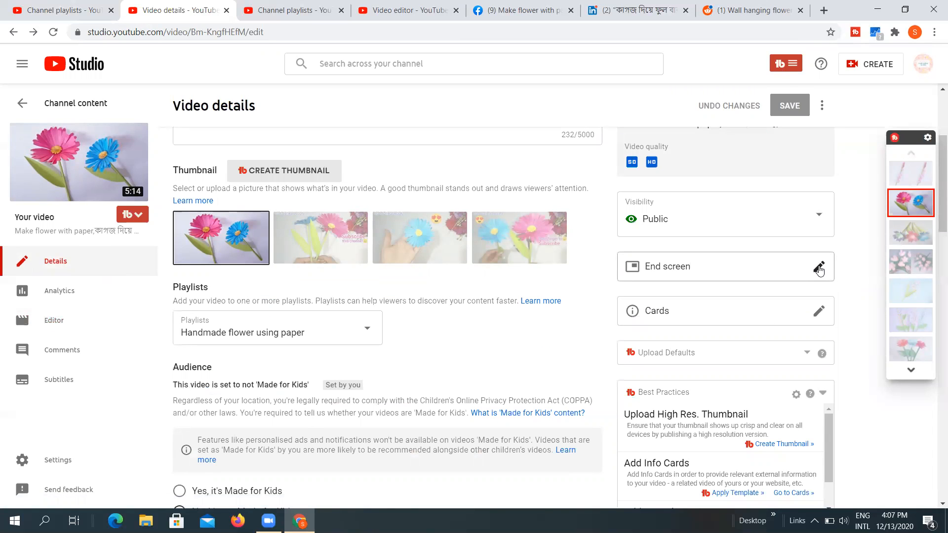
left_click(819, 268)
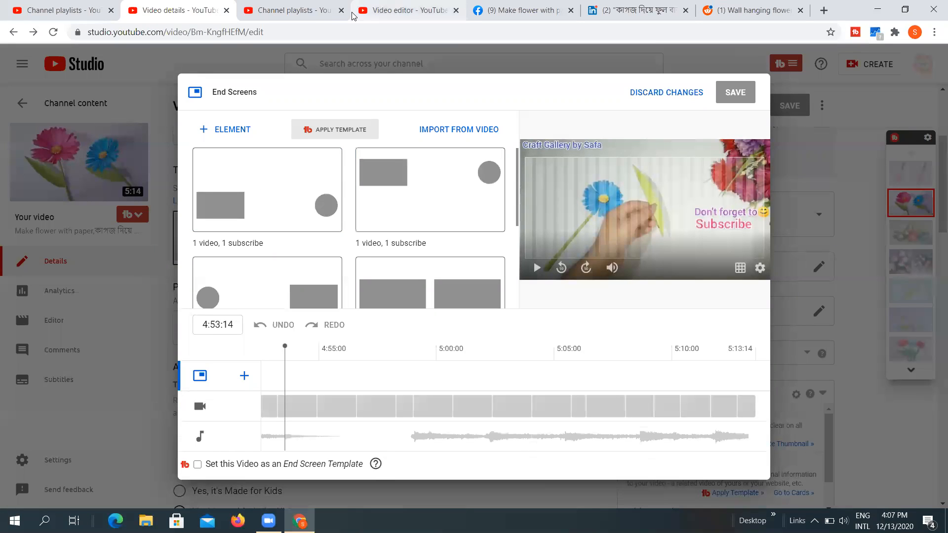
left_click(393, 10)
left_click(311, 10)
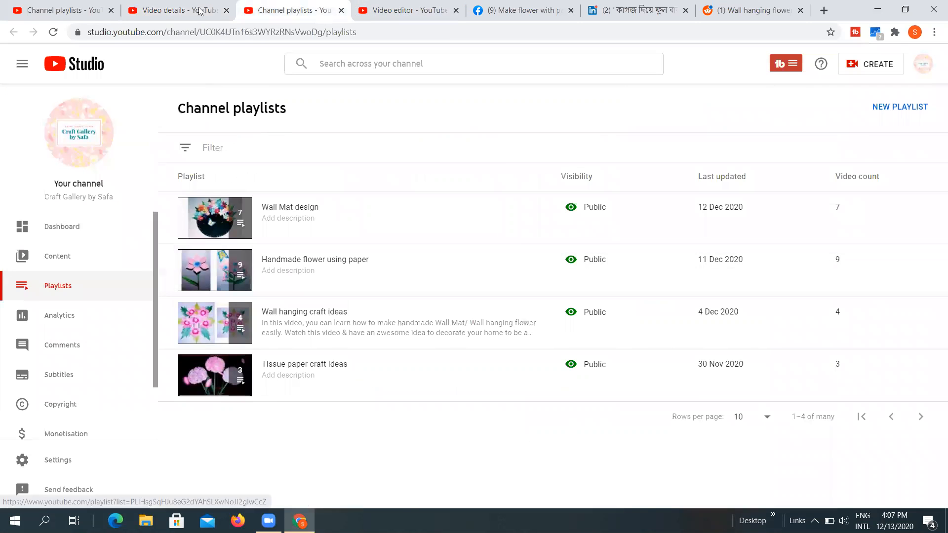
left_click(181, 7)
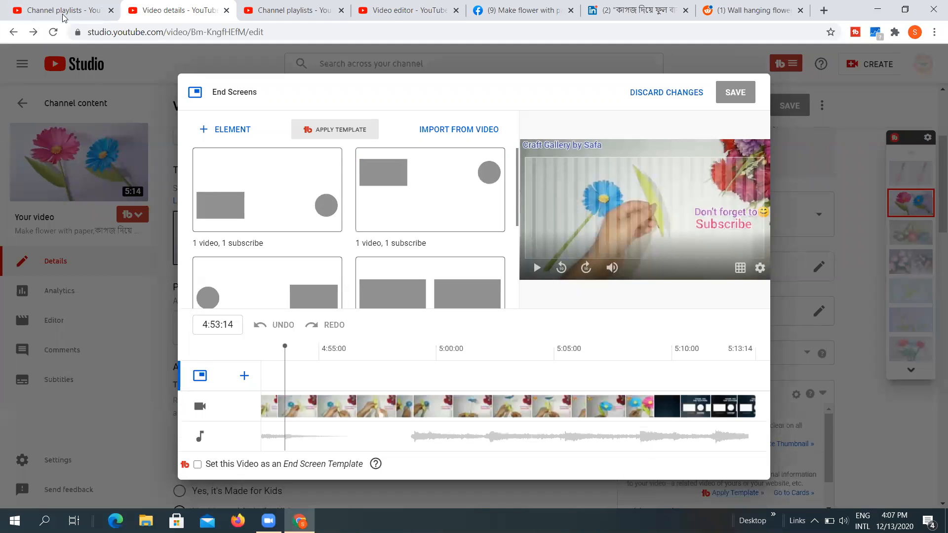
Step: Apply the end screen layout with 1 video, 1 playlist and 1 subscribe element
scroll(395, 261, "down", 3)
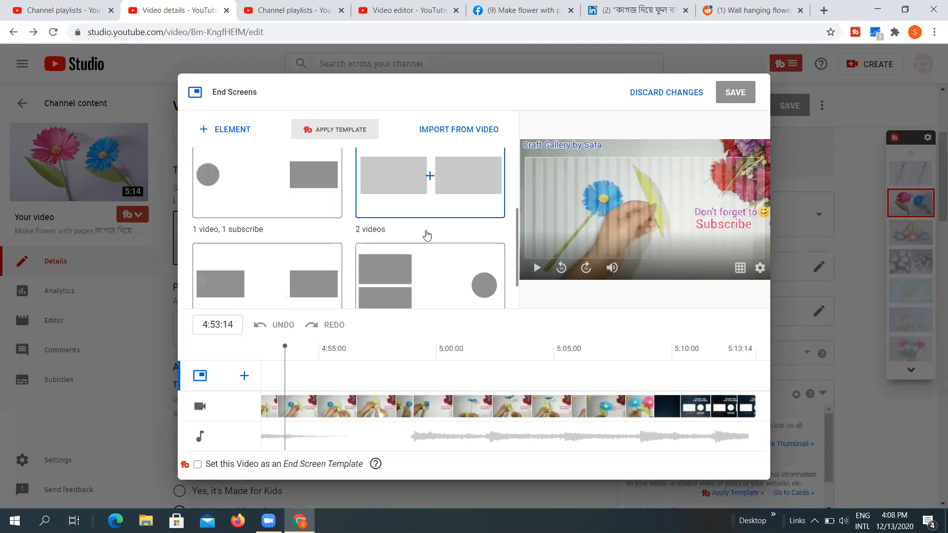
scroll(384, 225, "up", 1)
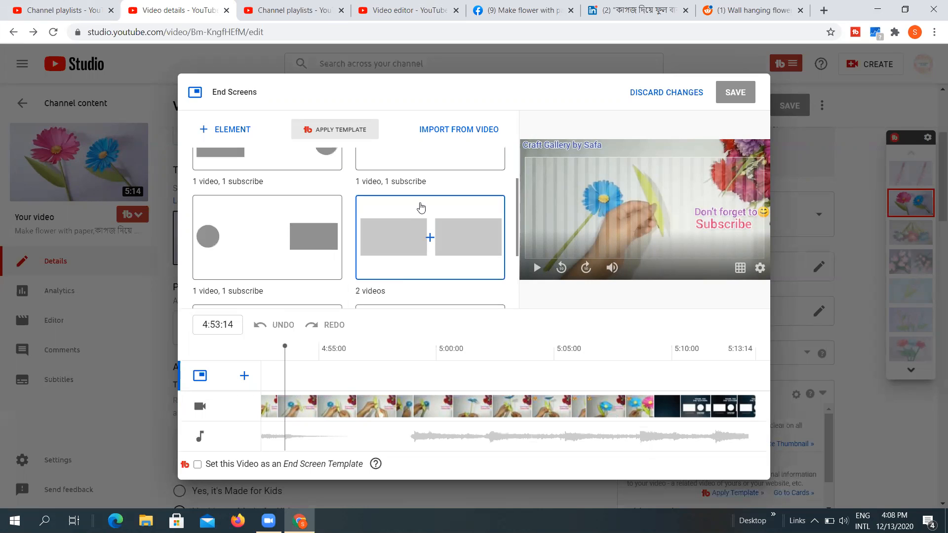
scroll(419, 203, "up", 1)
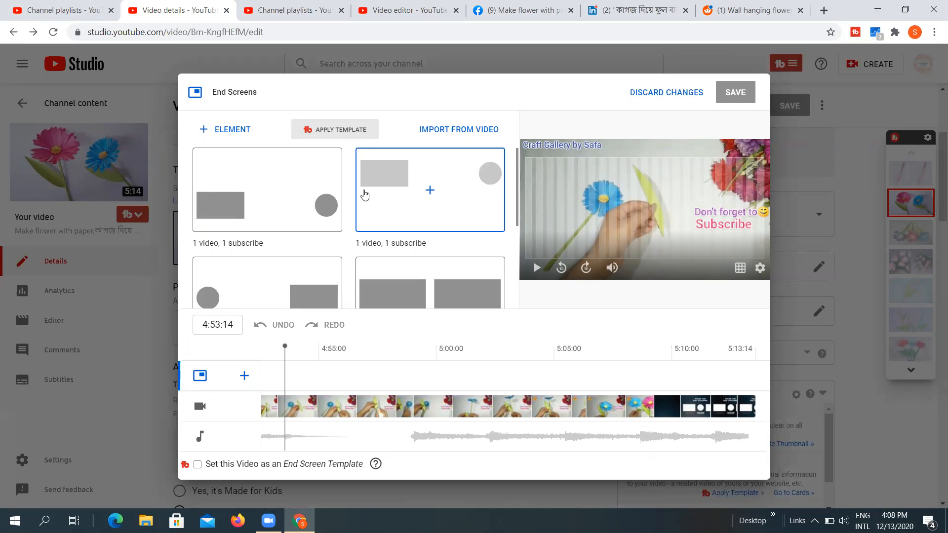
scroll(404, 207, "down", 3)
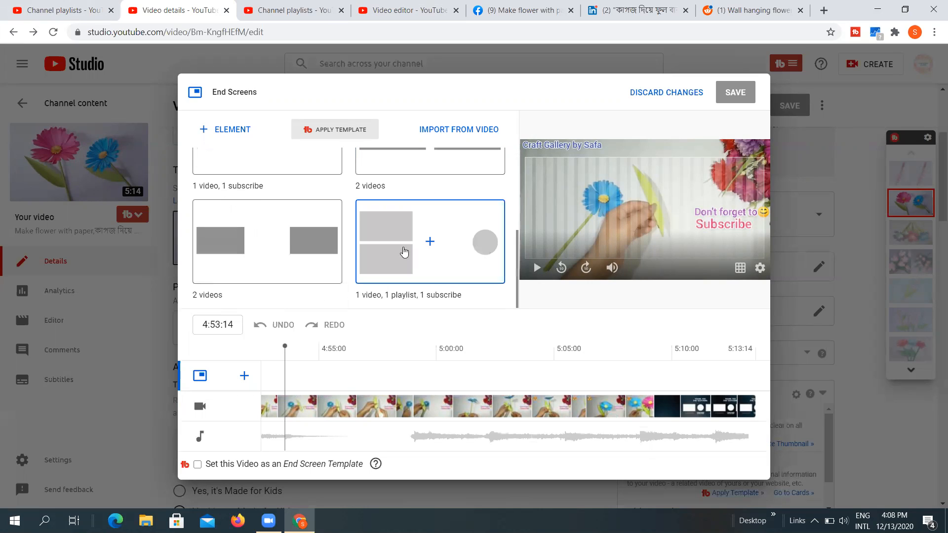
scroll(463, 247, "up", 1)
scroll(462, 246, "down", 1)
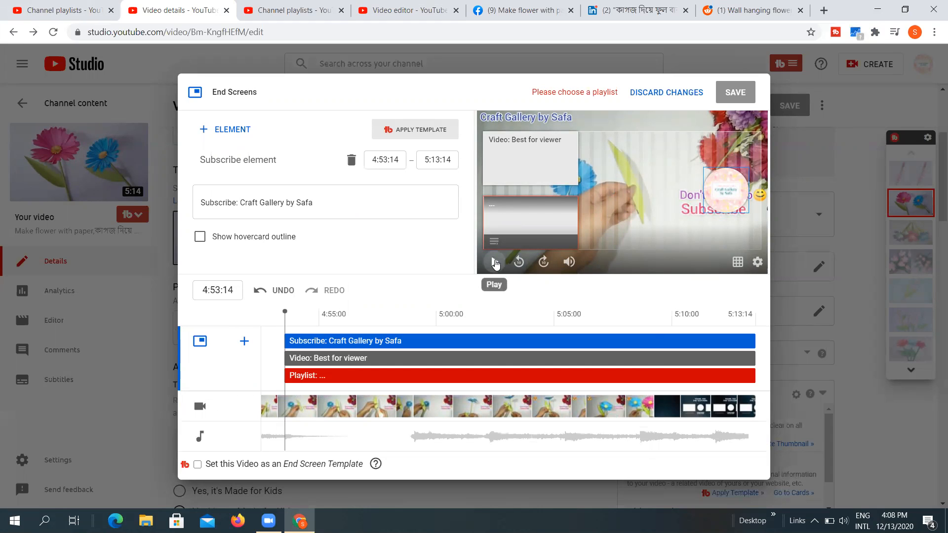
Step: Preview the end screen elements over the video and move the playhead to 5:10:10
left_click(494, 262)
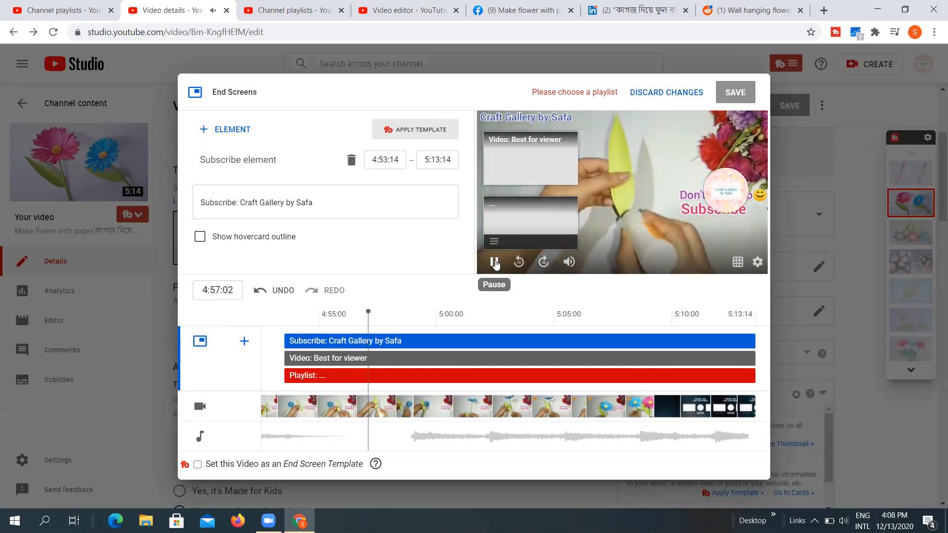
left_click(494, 262)
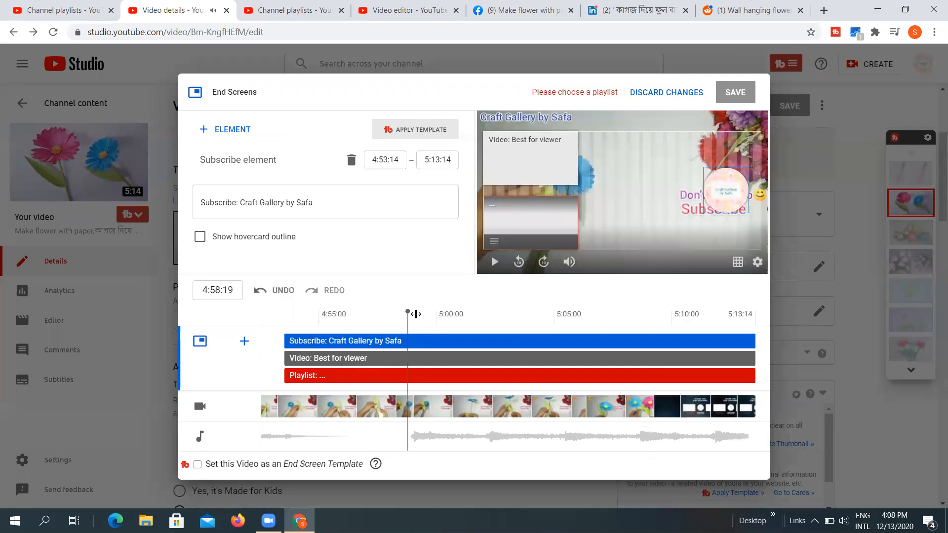
left_click(521, 312)
left_click_drag(601, 335, 680, 336)
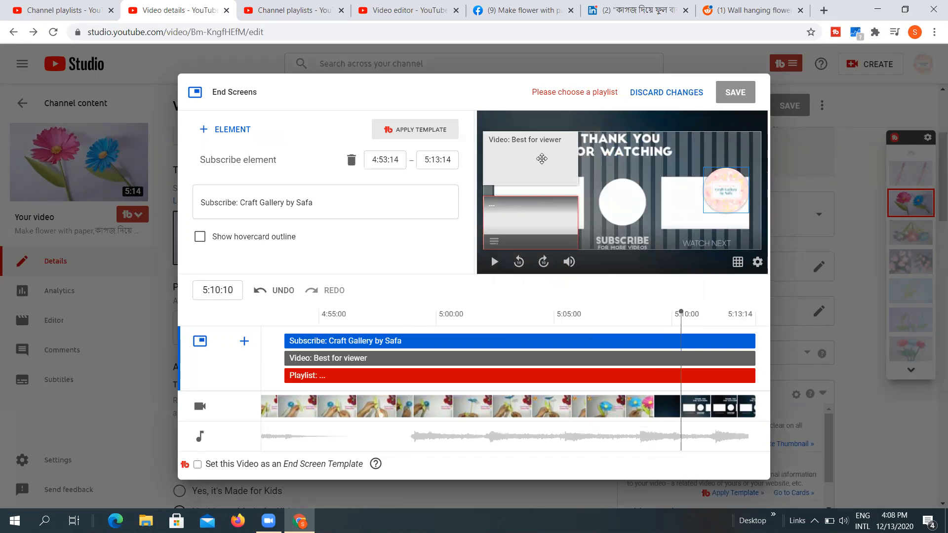
Step: Move the Best for viewer video element towards the Watch Next placeholder and check its placement at 5:10:10
left_click_drag(558, 191, 722, 217)
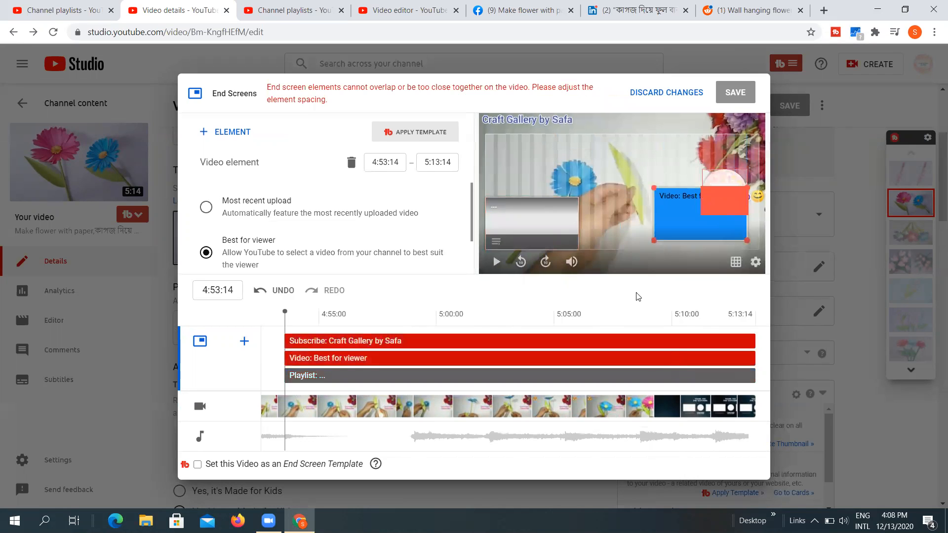
left_click(663, 334)
left_click(666, 319)
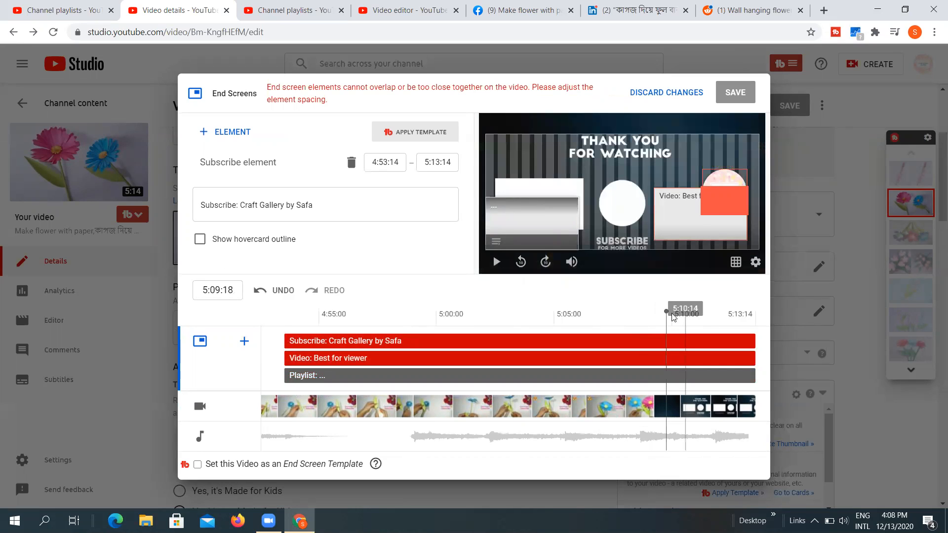
left_click_drag(667, 309, 680, 311)
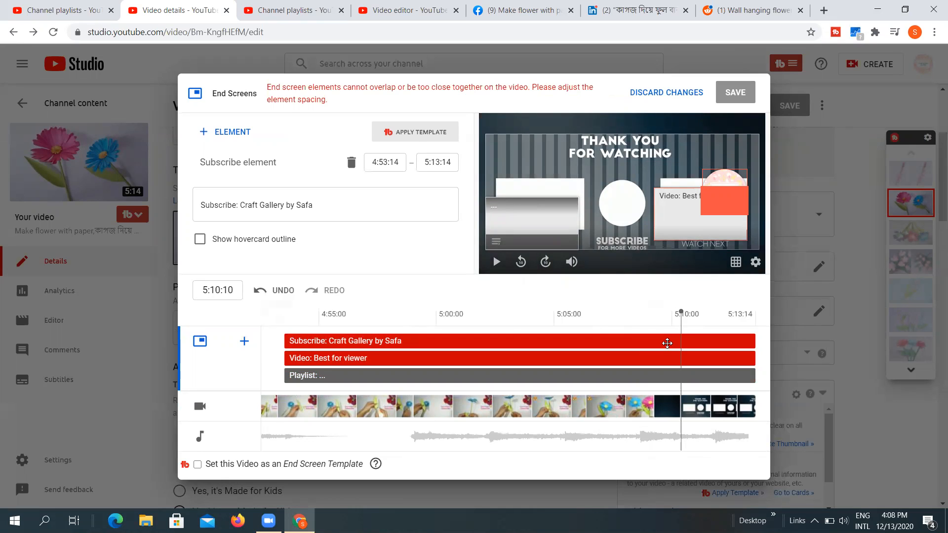
Step: Shorten the subscribe, video and playlist elements on the timeline so that each starts at 5:08:14
left_click_drag(283, 338, 679, 342)
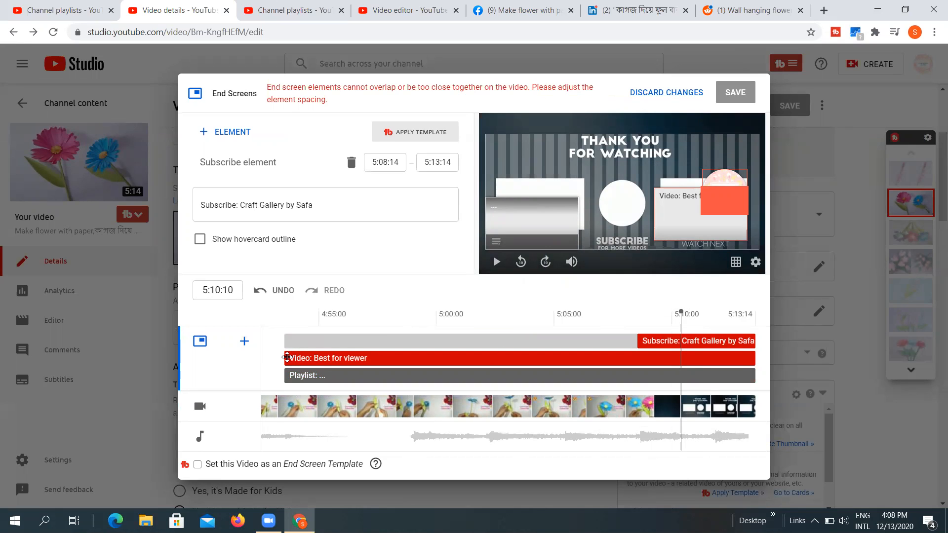
left_click_drag(286, 357, 670, 358)
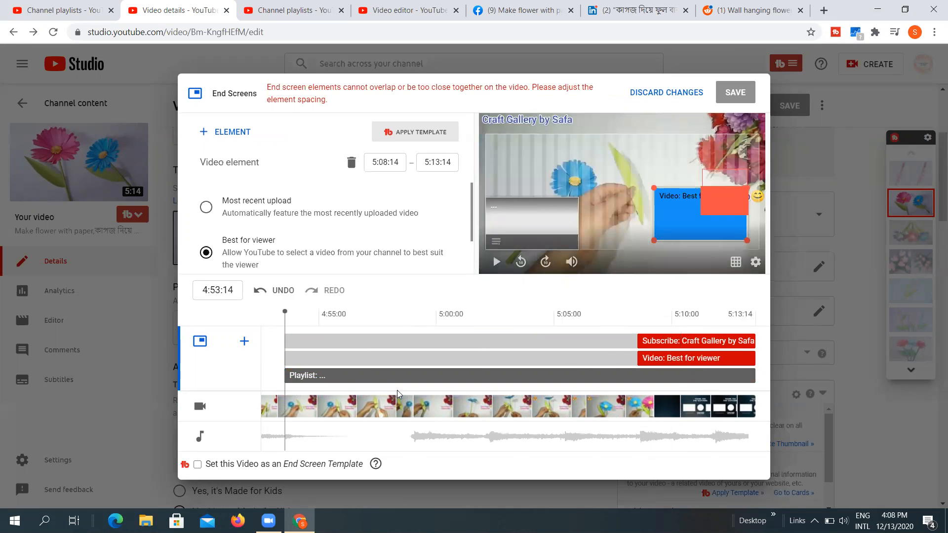
left_click_drag(284, 370, 641, 376)
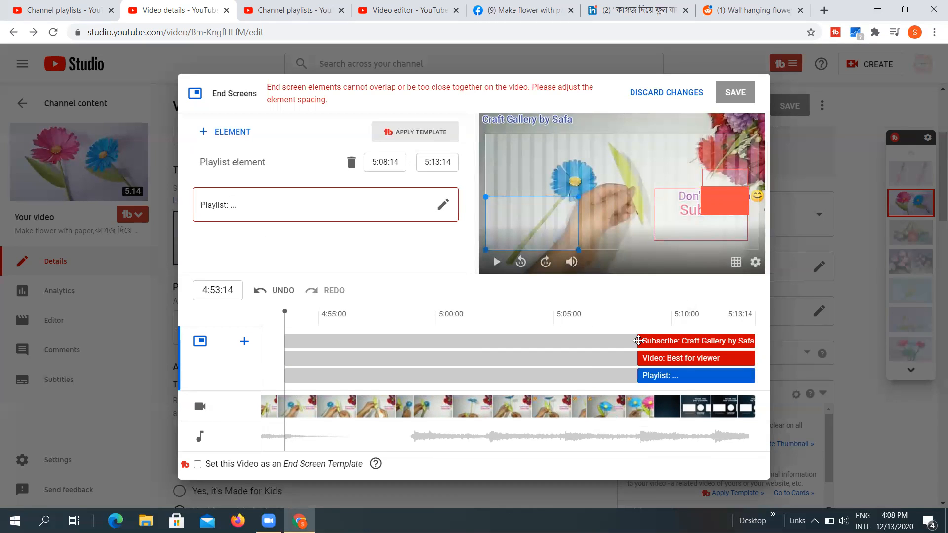
Step: Place the playlist element over the My Suggestion placeholder and move the video element onto the Watch Next placeholder
left_click(638, 334)
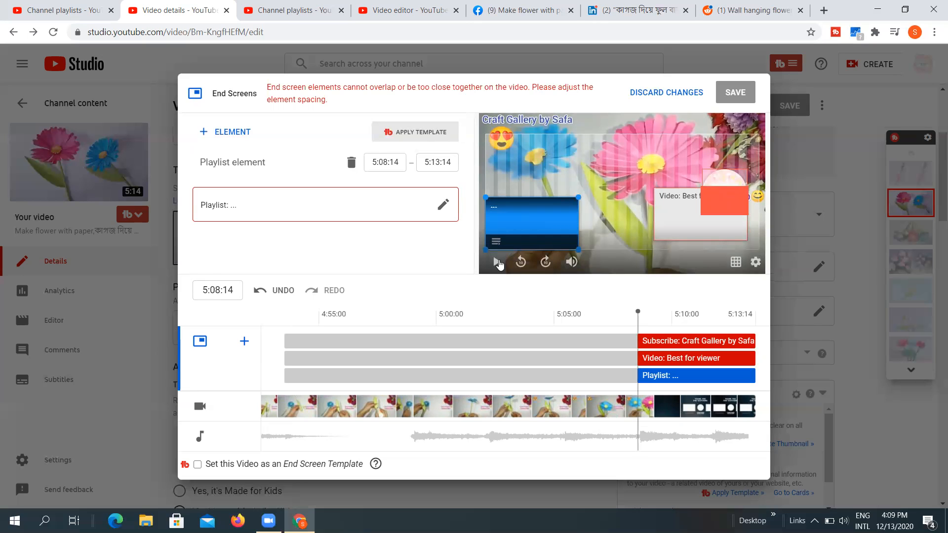
left_click(497, 262)
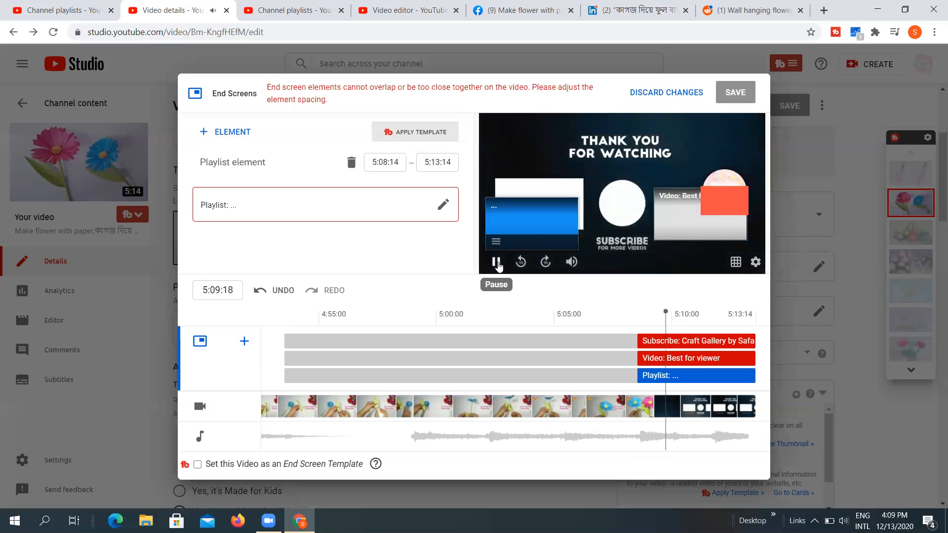
left_click(497, 262)
left_click_drag(547, 222, 556, 204)
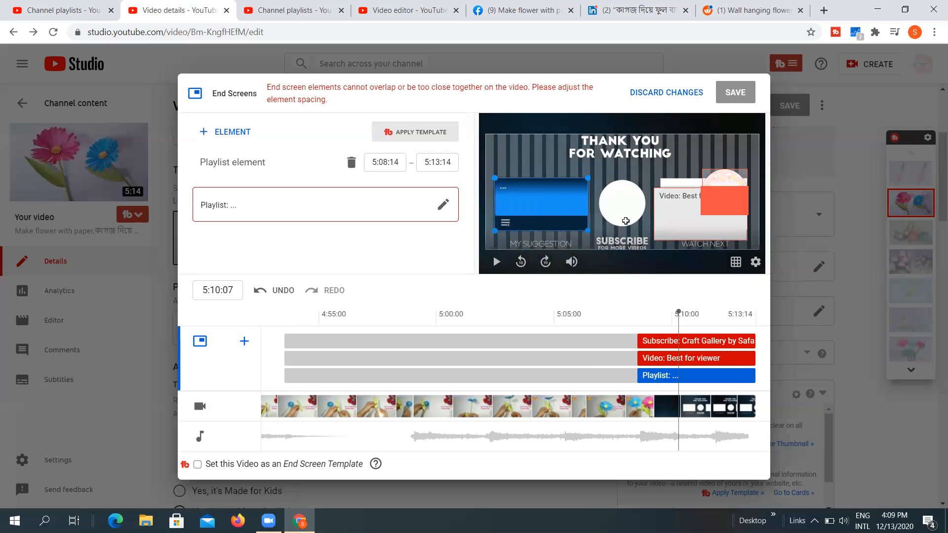
left_click_drag(690, 214, 706, 204)
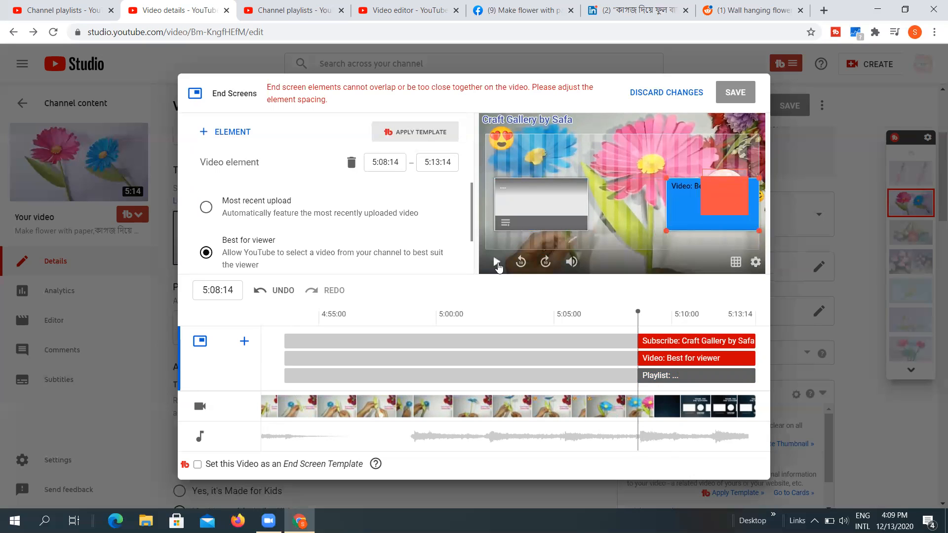
Step: Move the subscribe element onto the round Subscribe placeholder and play the ending to check the layout
left_click(497, 262)
left_click(497, 263)
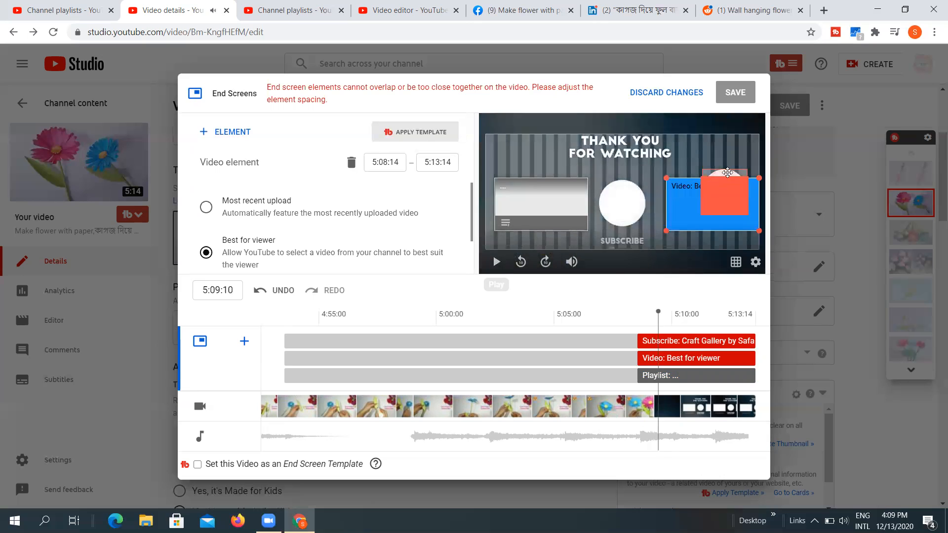
left_click_drag(729, 169, 625, 181)
left_click(496, 262)
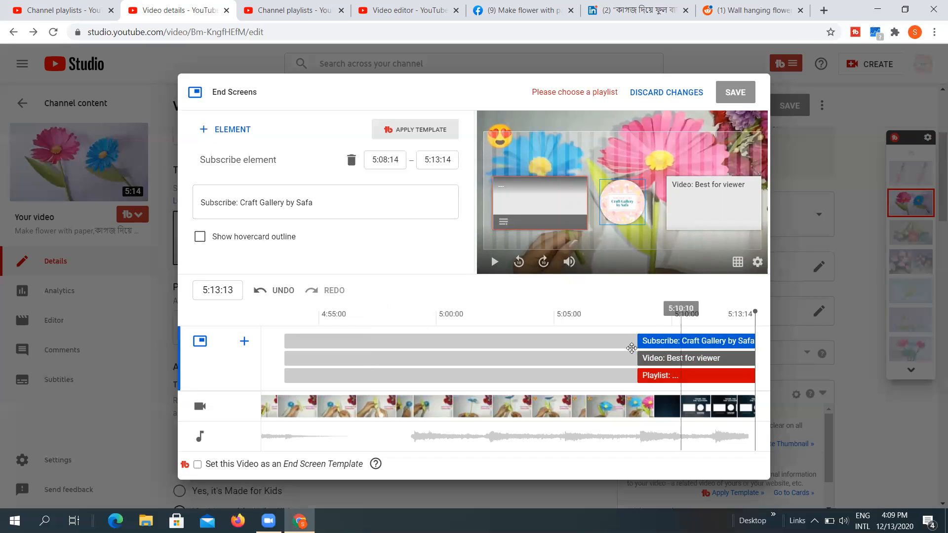
left_click(647, 324)
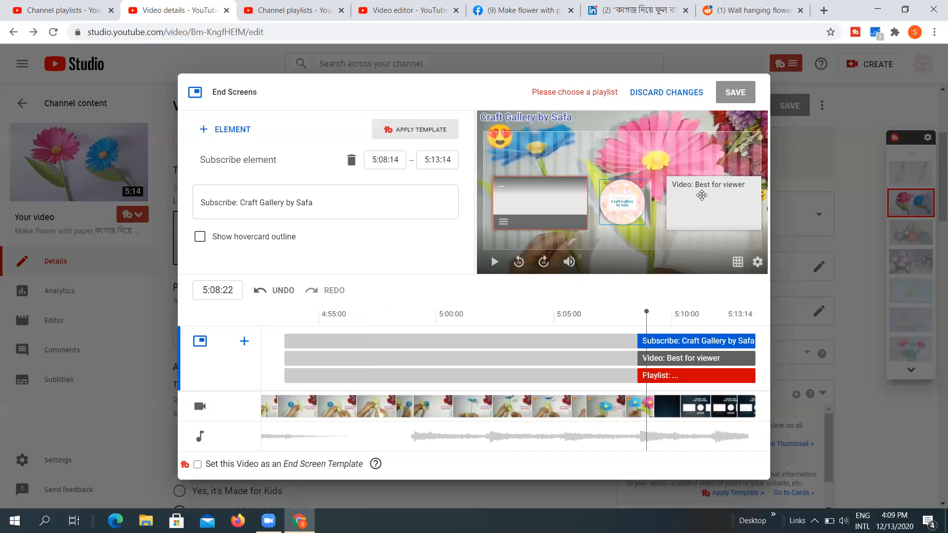
left_click(494, 262)
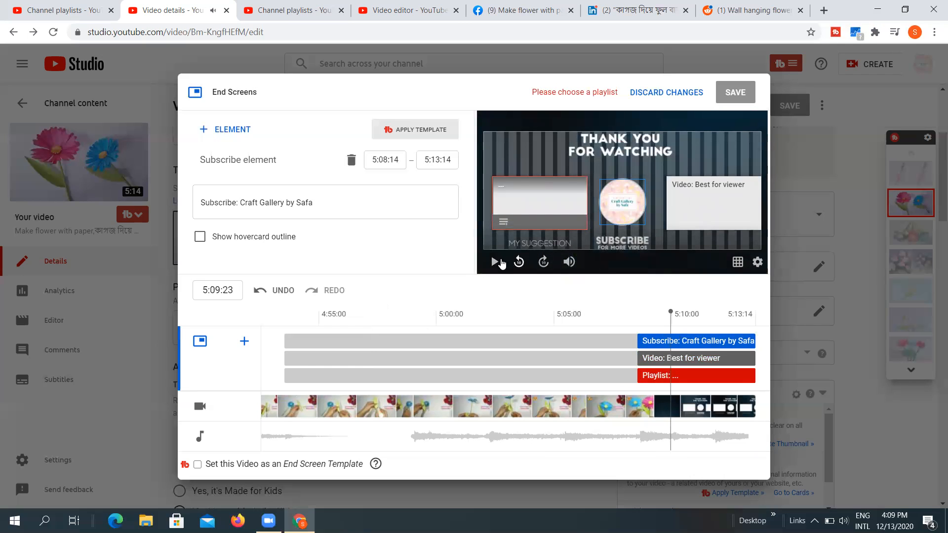
left_click(495, 262)
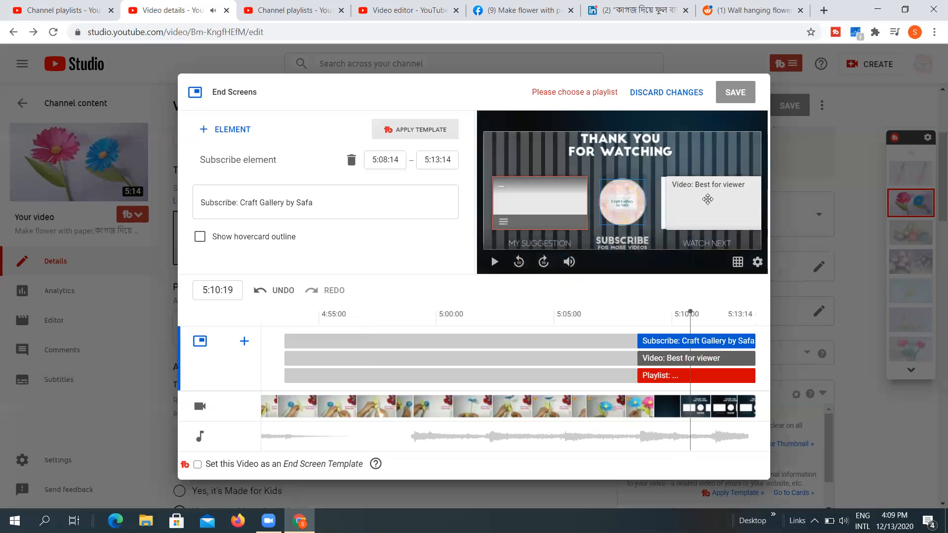
Step: Nudge the Best for viewer video element into line with the Watch Next placeholder, checking it against the playing end card
left_click(705, 200)
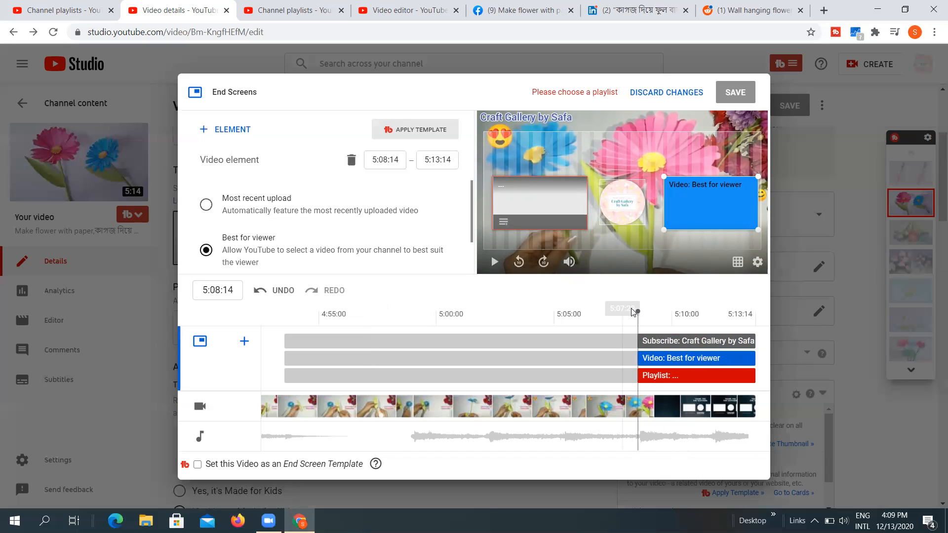
left_click(496, 262)
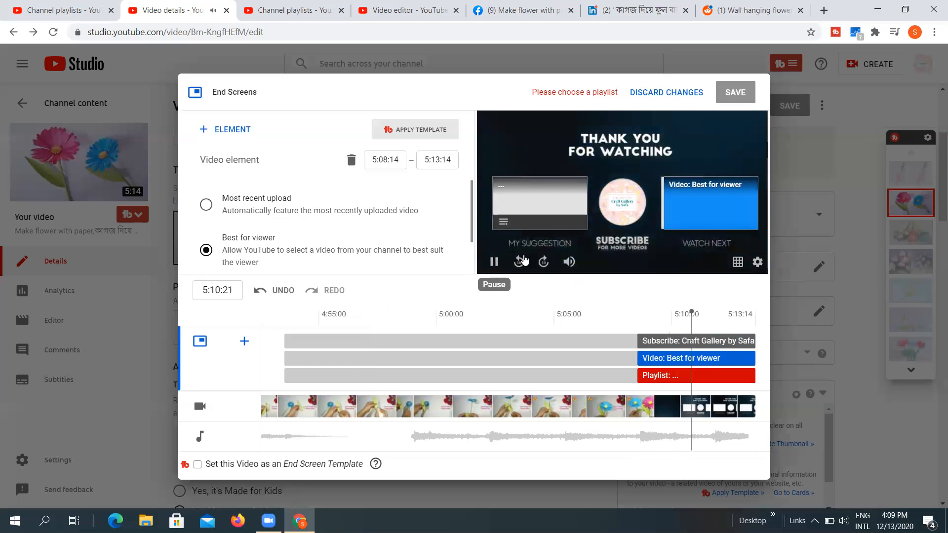
left_click(495, 262)
left_click_drag(740, 212, 731, 208)
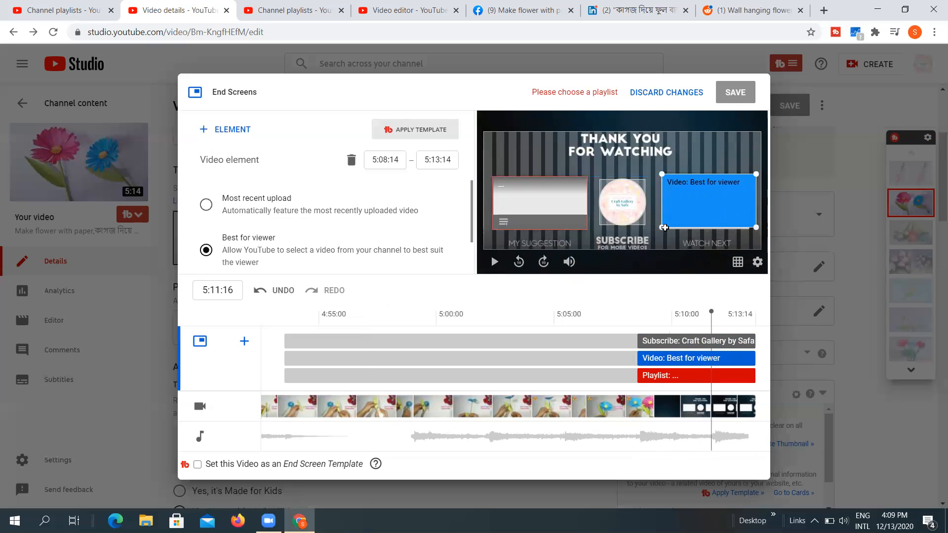
Step: Enlarge the video and playlist elements slightly to cover the Watch Next and My Suggestion placeholders
left_click_drag(661, 226, 604, 226)
left_click(573, 197)
left_click_drag(587, 177, 560, 187)
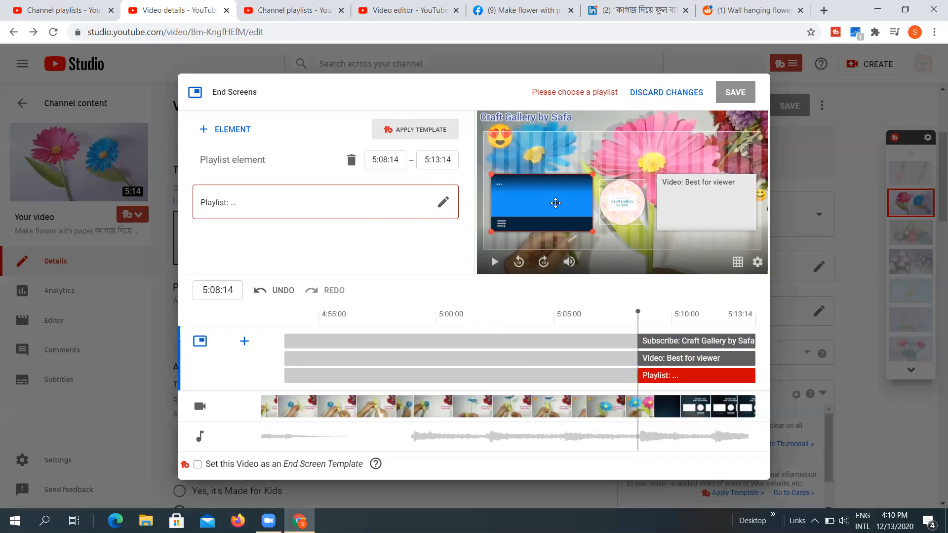
Step: Assign the playlist Handmade flower using paper to the playlist element, switch the video element to Most recent upload, and save the end screen
left_click(443, 203)
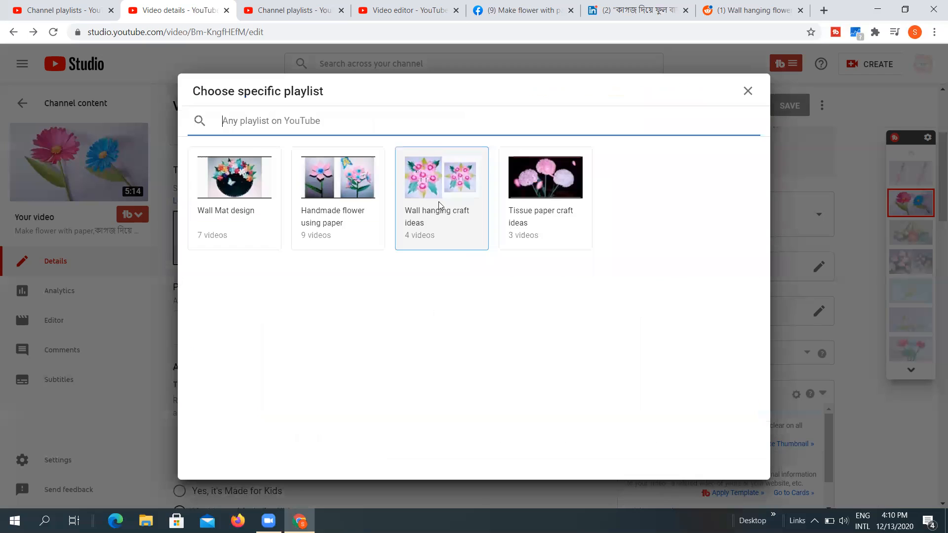
left_click(339, 196)
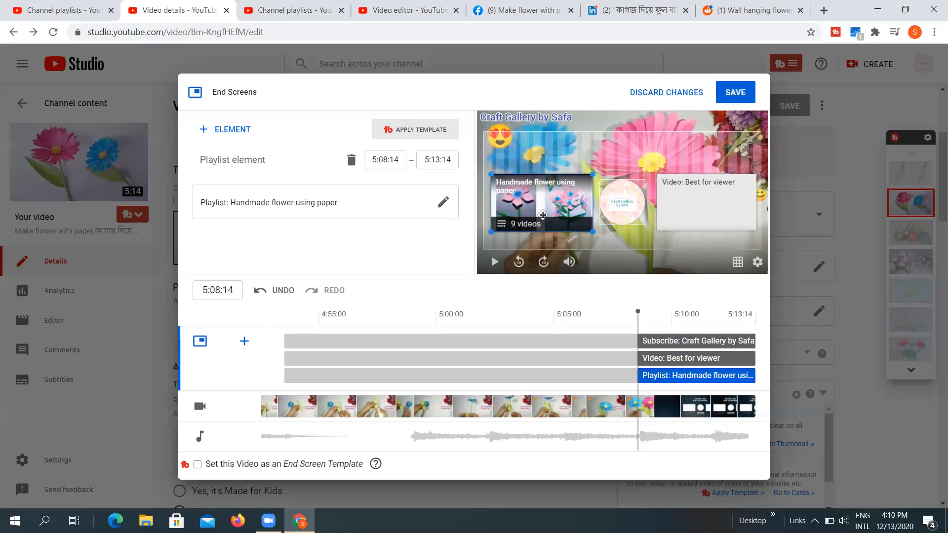
left_click(708, 196)
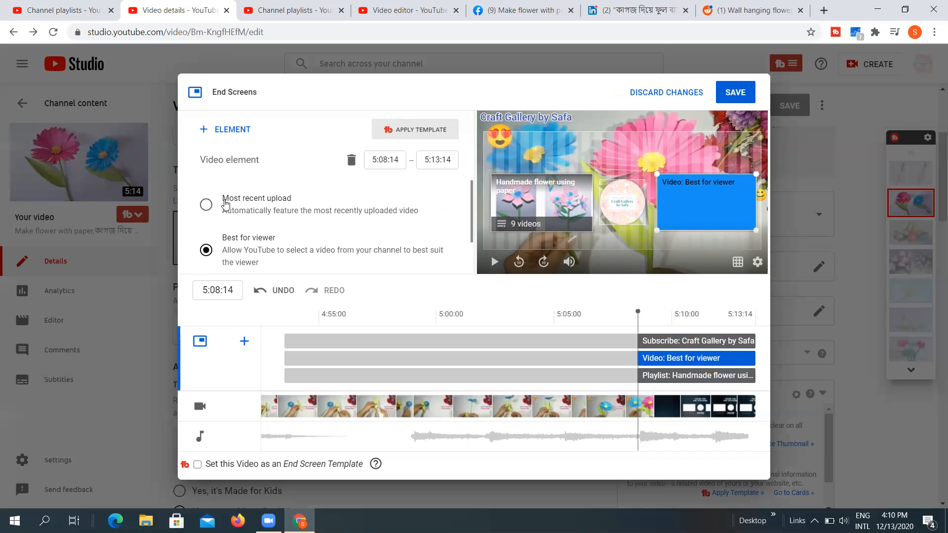
left_click(206, 207)
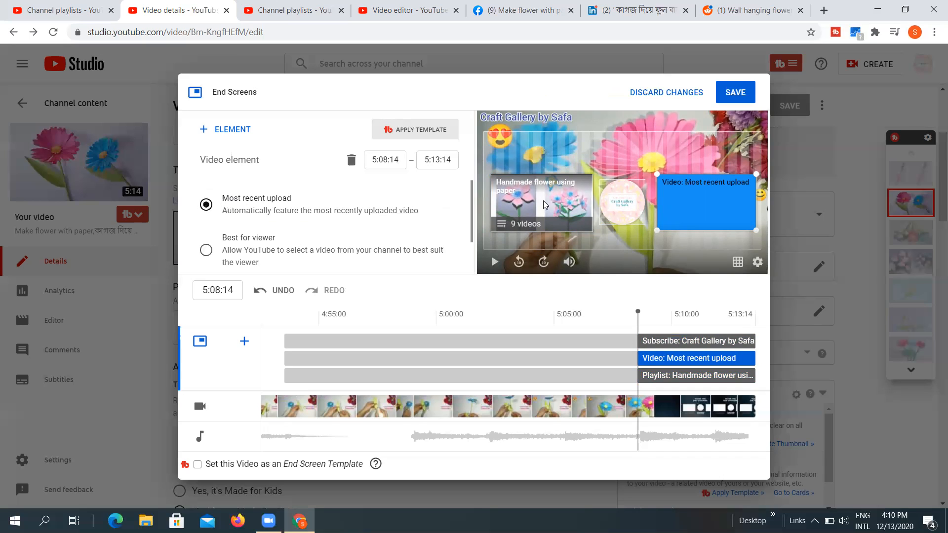
left_click(735, 93)
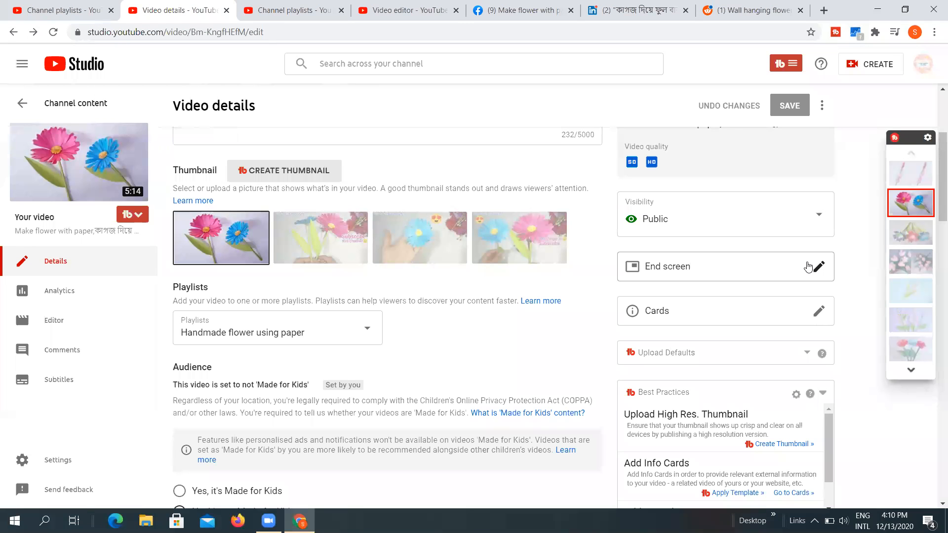
Step: Reopen the end screen and review the video, playlist and subscribe elements and their start on the timeline
left_click(818, 267)
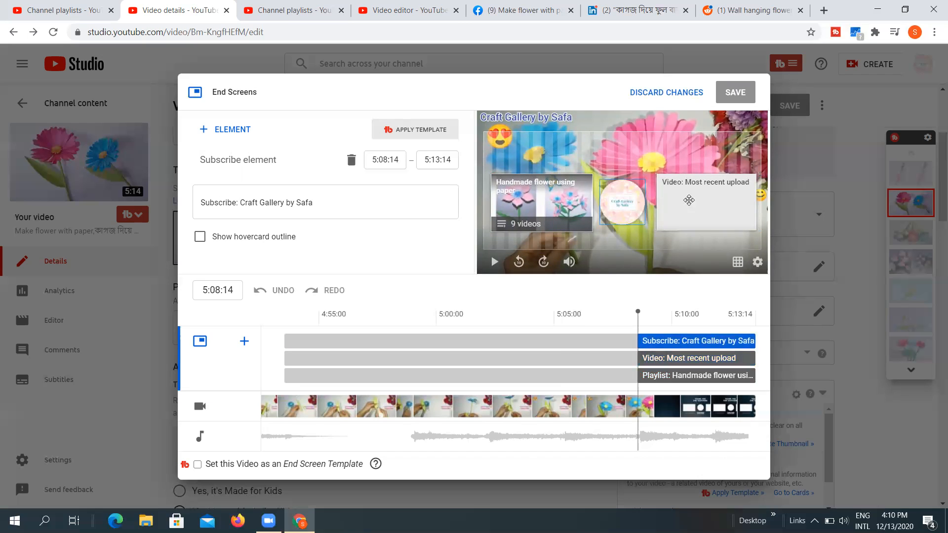
left_click(689, 200)
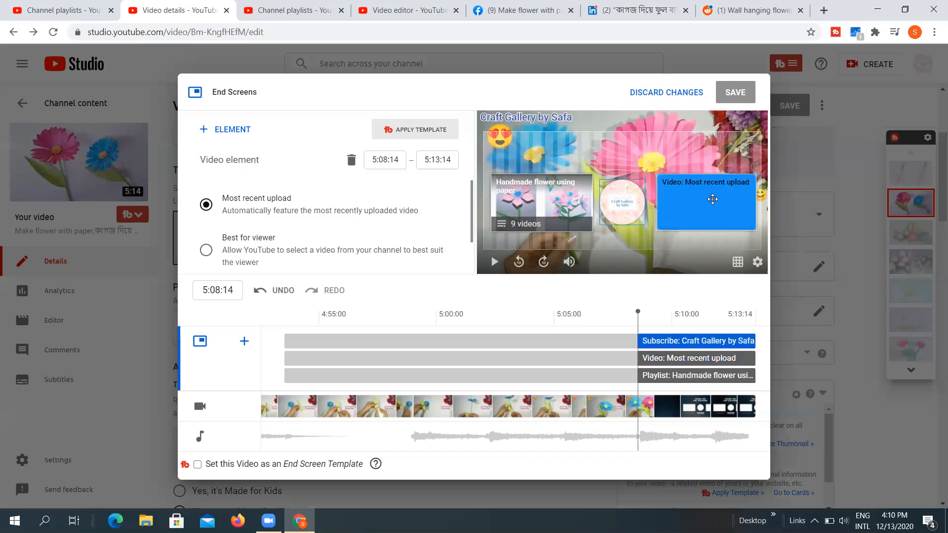
left_click(547, 194)
left_click(678, 197)
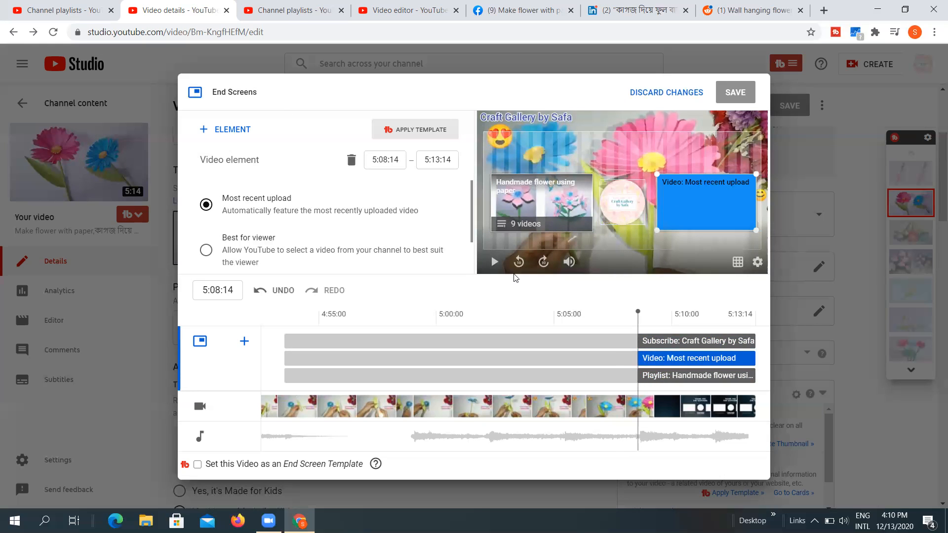
left_click(495, 262)
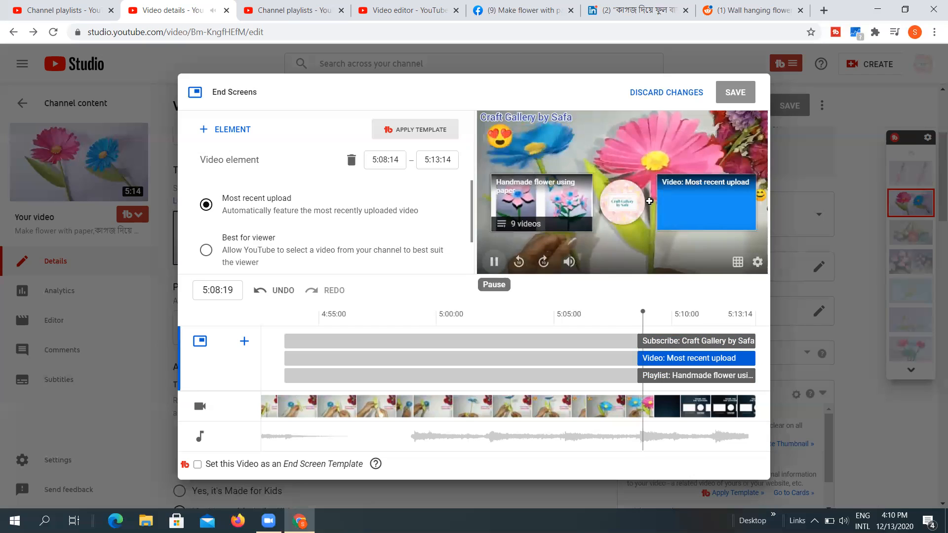
left_click(496, 262)
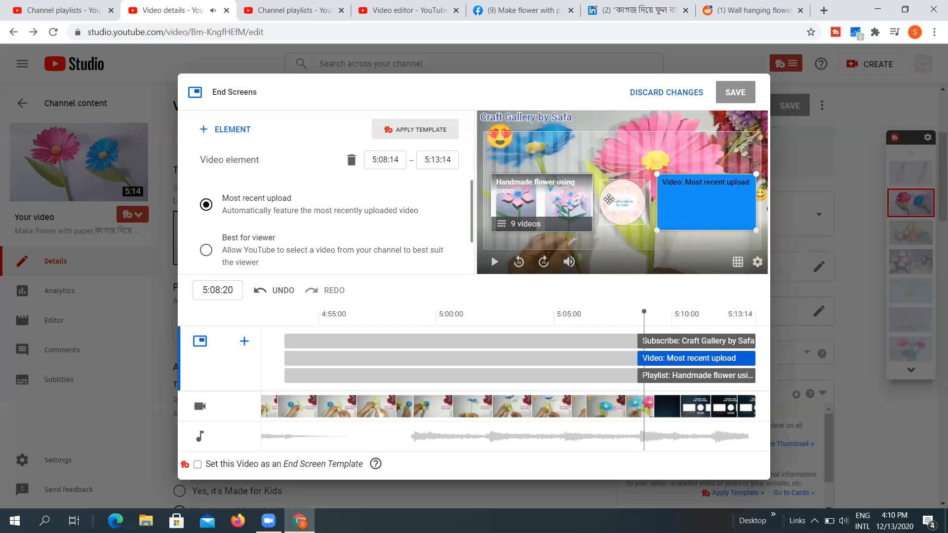
left_click(626, 212)
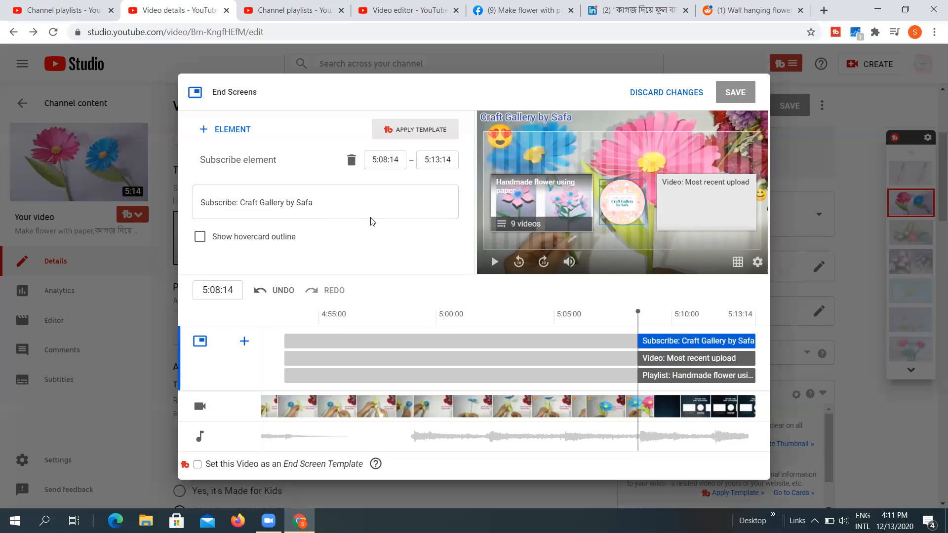
left_click(700, 204)
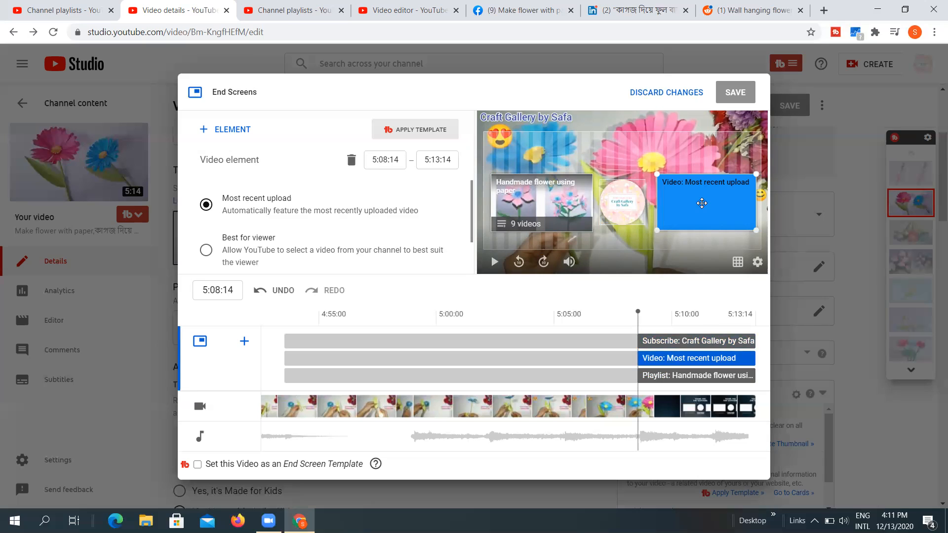
left_click(638, 340)
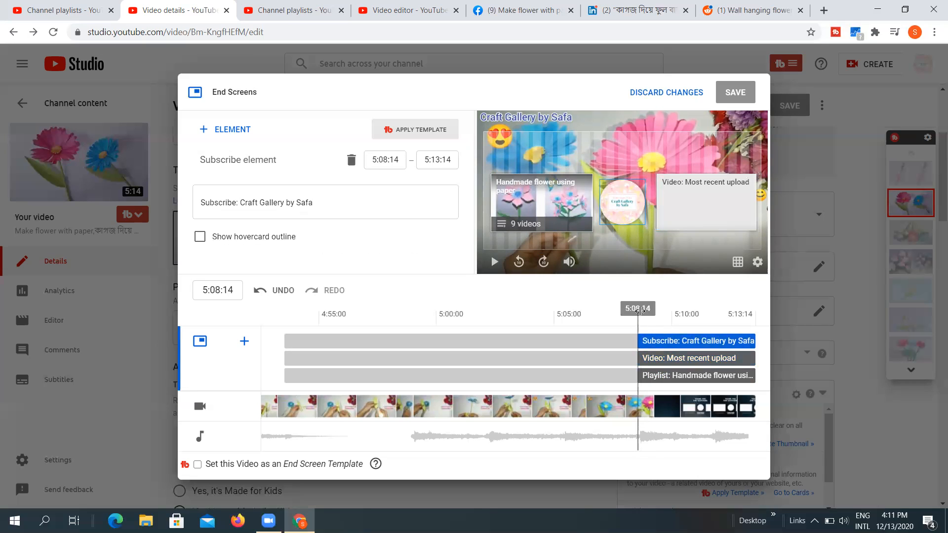
left_click_drag(635, 311, 634, 311)
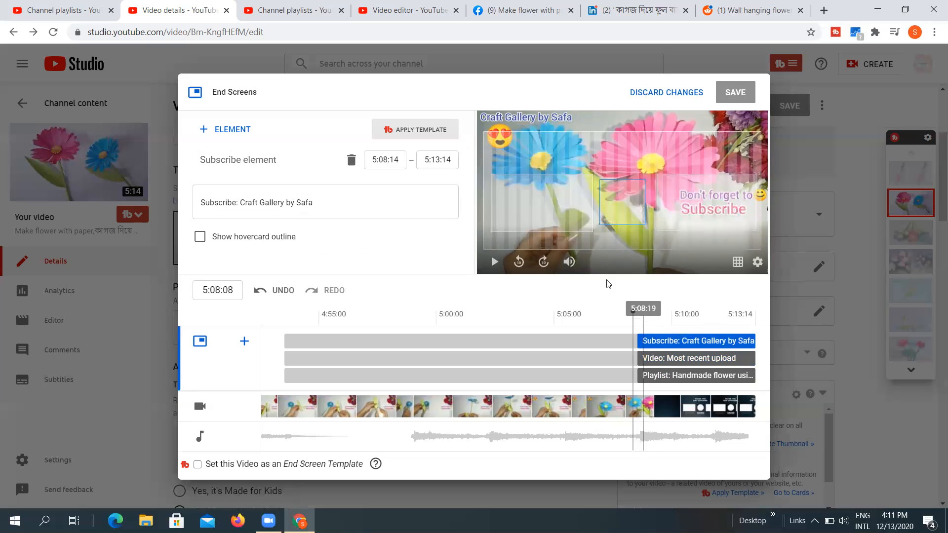
Step: Try start times of 5:12:00, 5:00:00 and 5:09:00 for the subscribe element
left_click(390, 158)
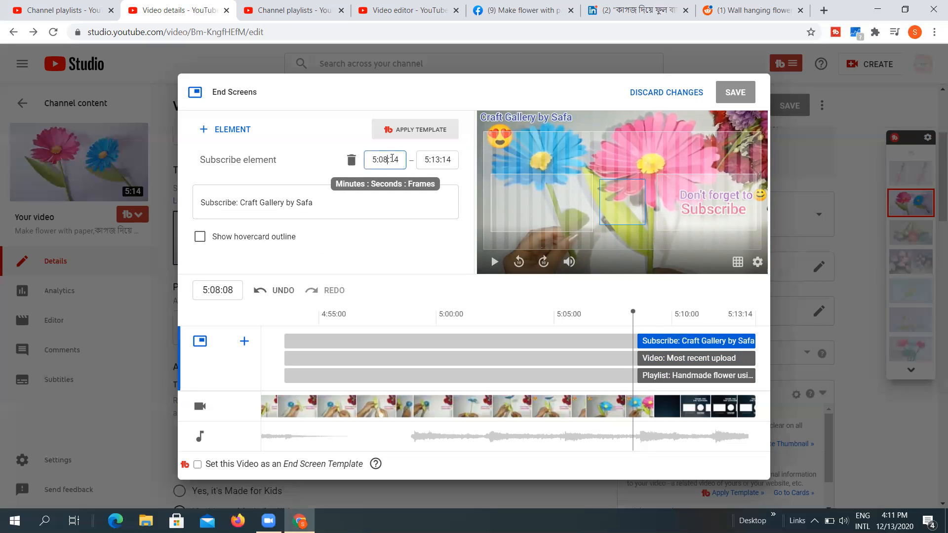
key("BackSpace")
type("2")
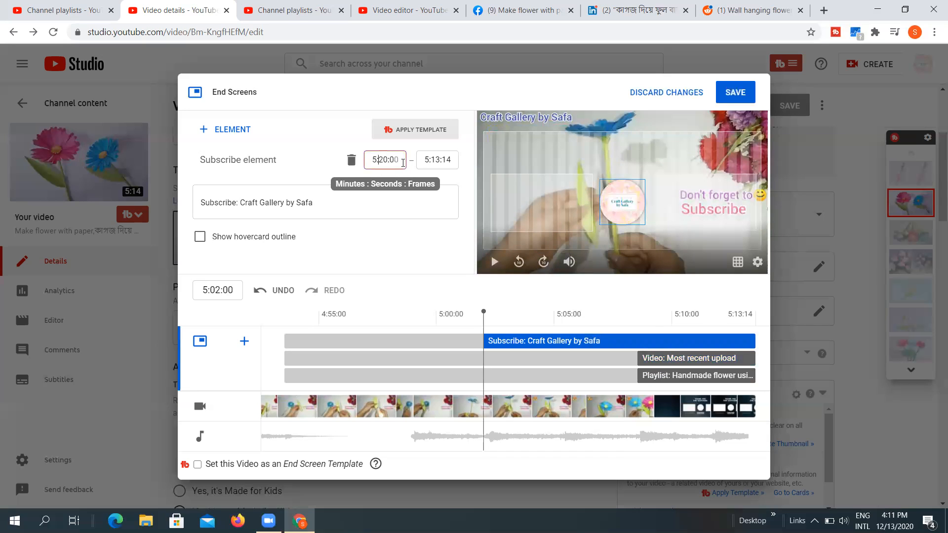
type("1")
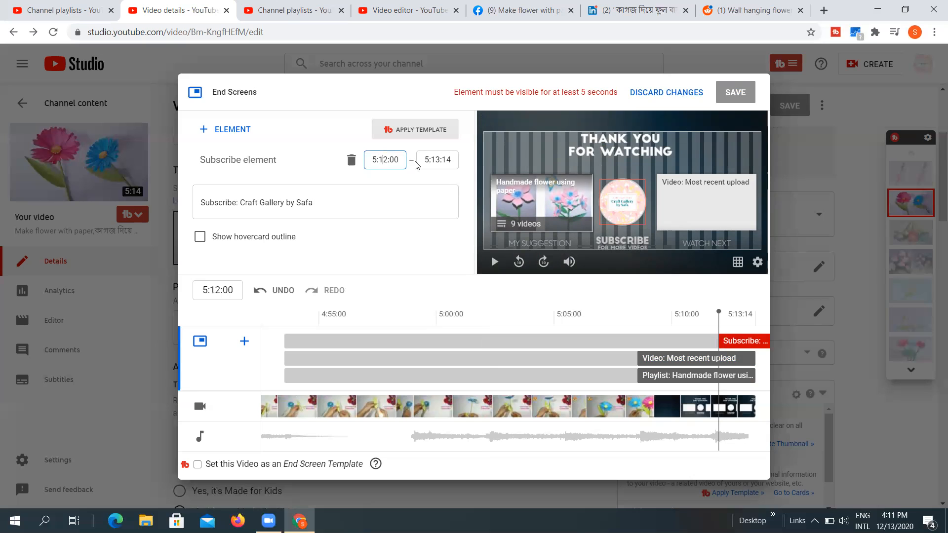
key("BackSpace")
key("BackSpace")
type("00")
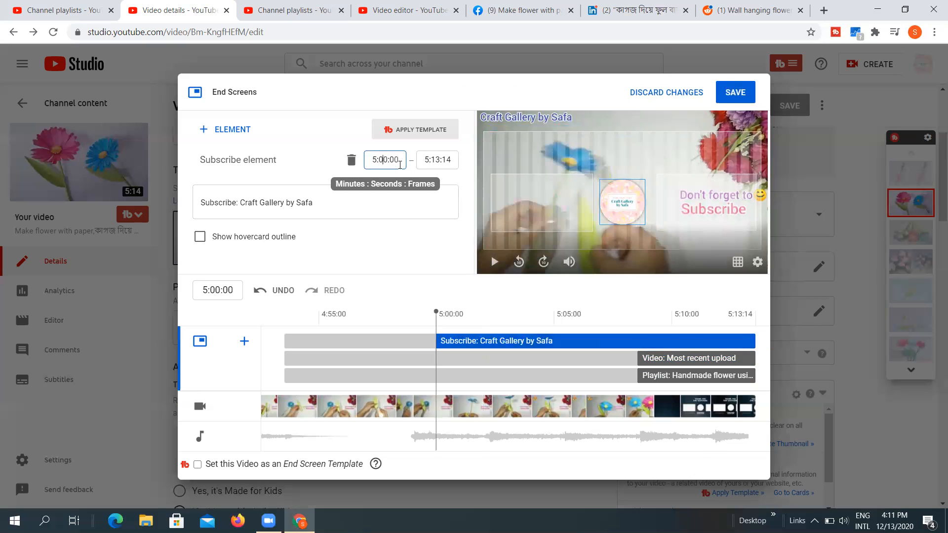
key("BackSpace")
type("9")
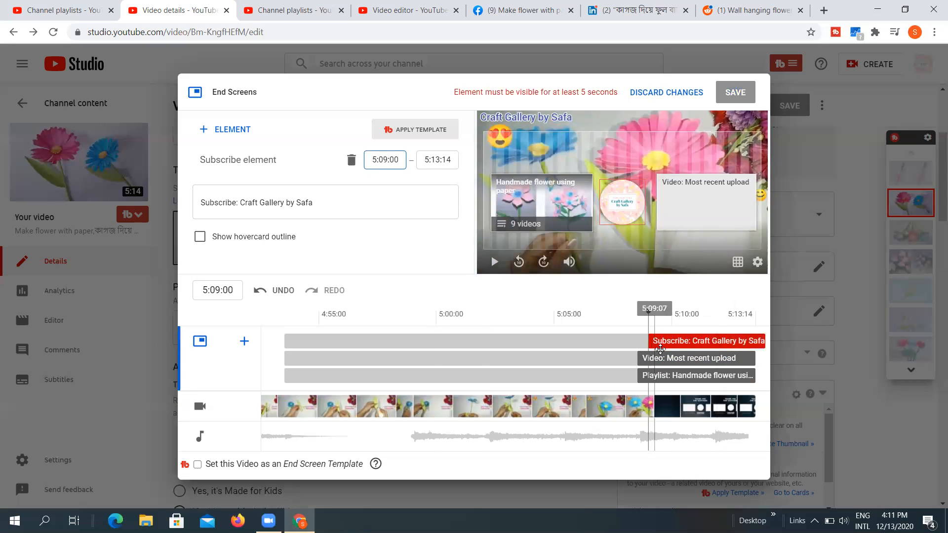
left_click(653, 80)
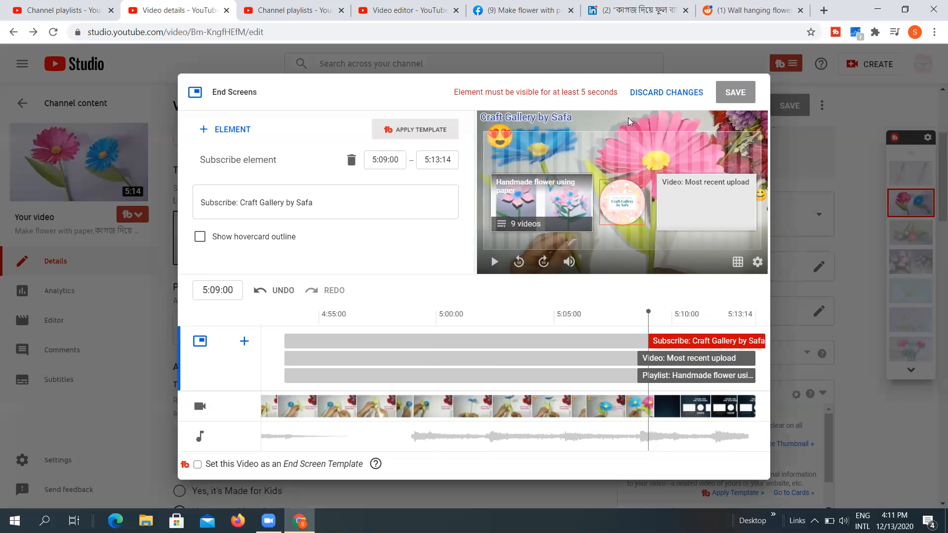
Step: Set the subscribe element's start time to 5:08:00, check the video and playlist elements' timings, and save the end screen
left_click(390, 166)
key("BackSpace")
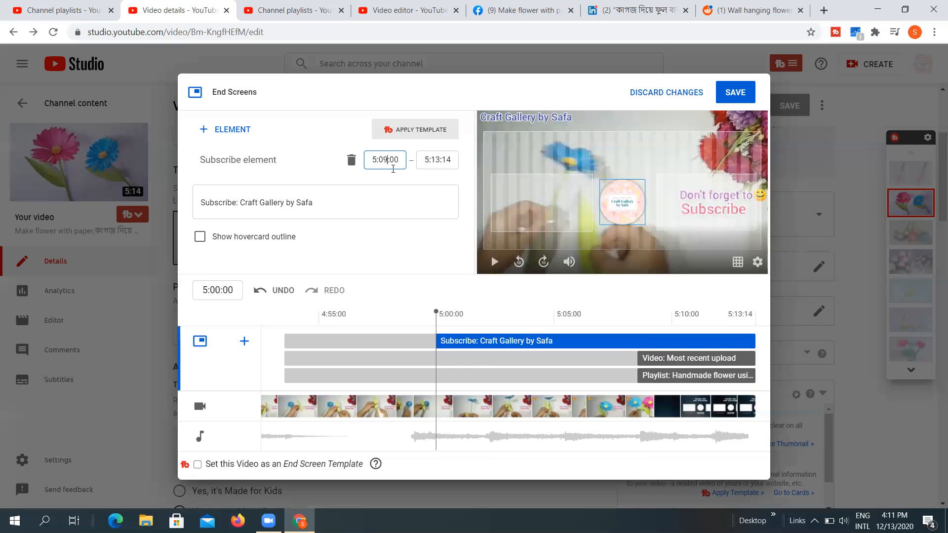
type("8")
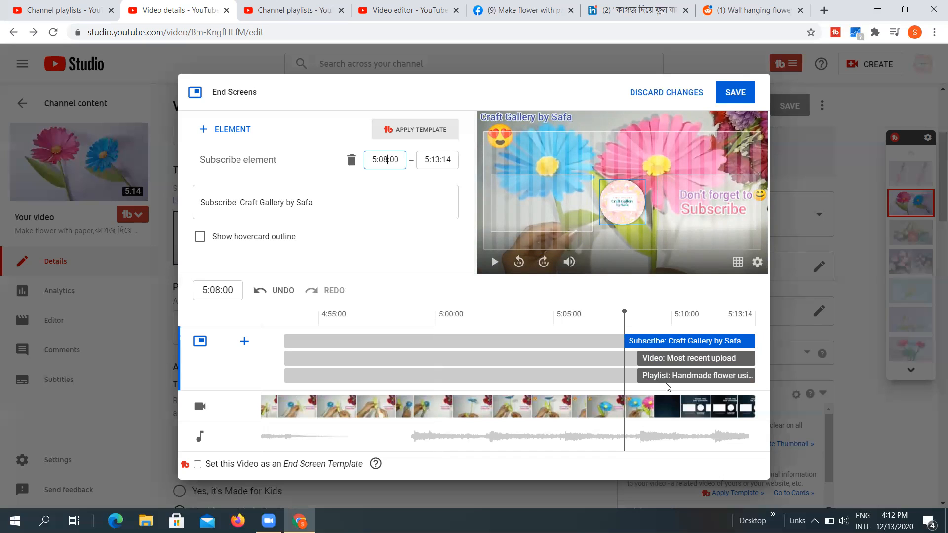
left_click(663, 356)
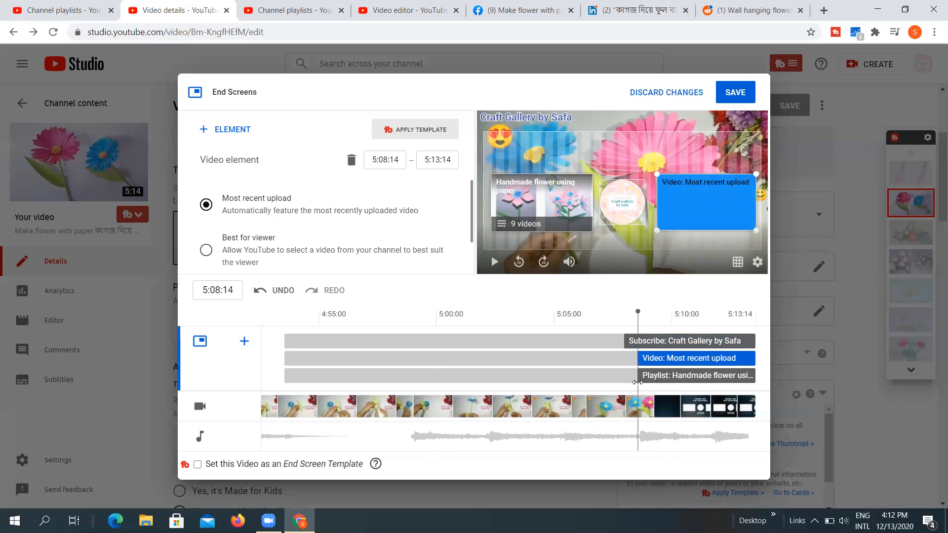
left_click(648, 374)
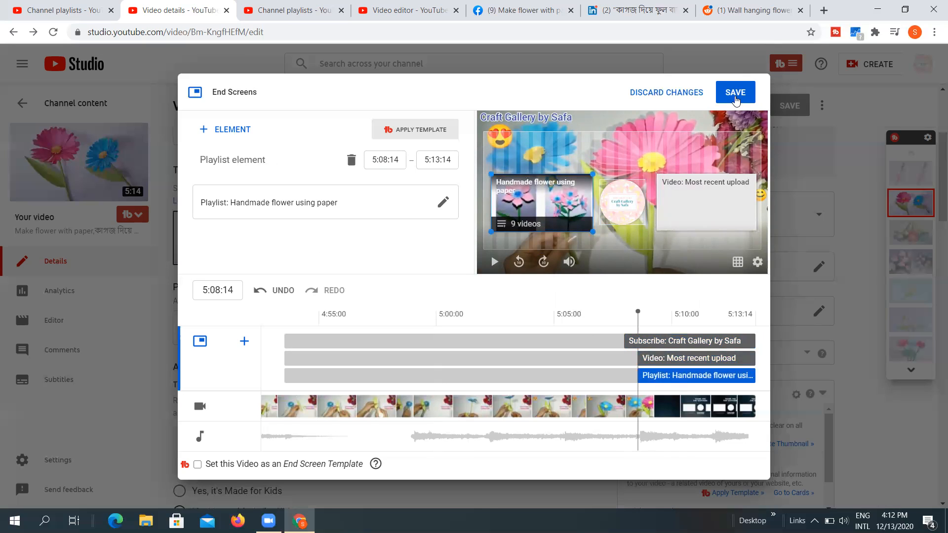
left_click(736, 99)
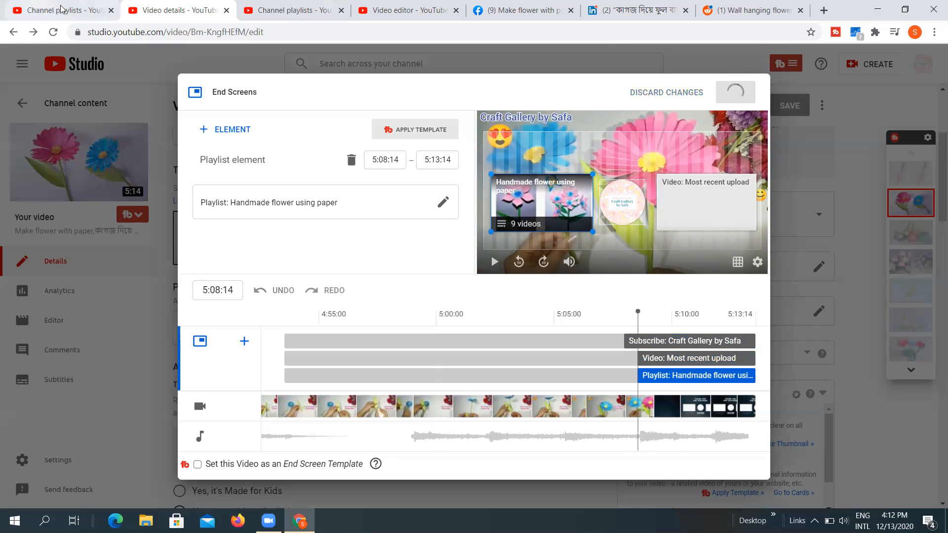